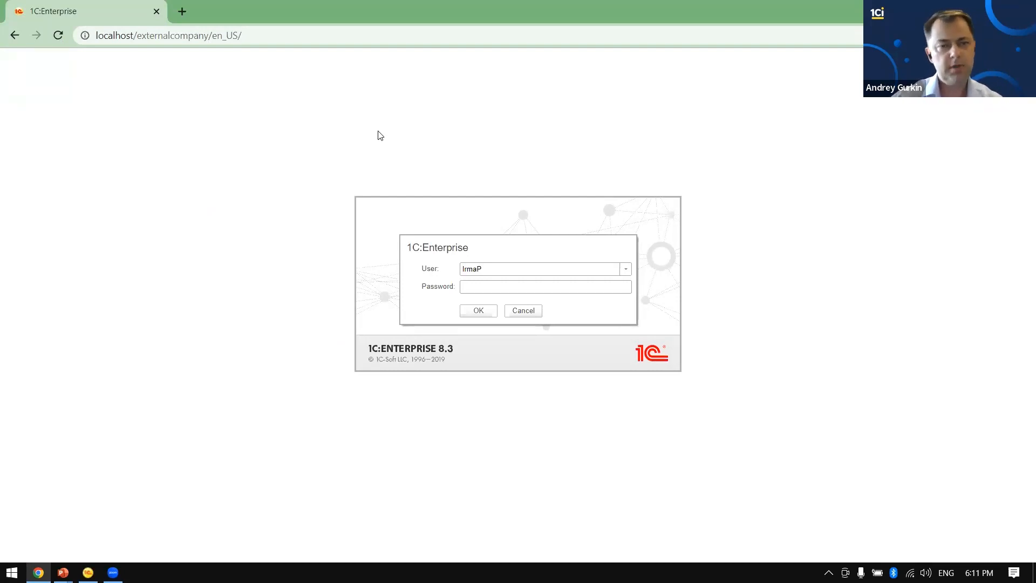
- Switch to the 1C:Drive window and open the Cash management section
key("alt+Tab")
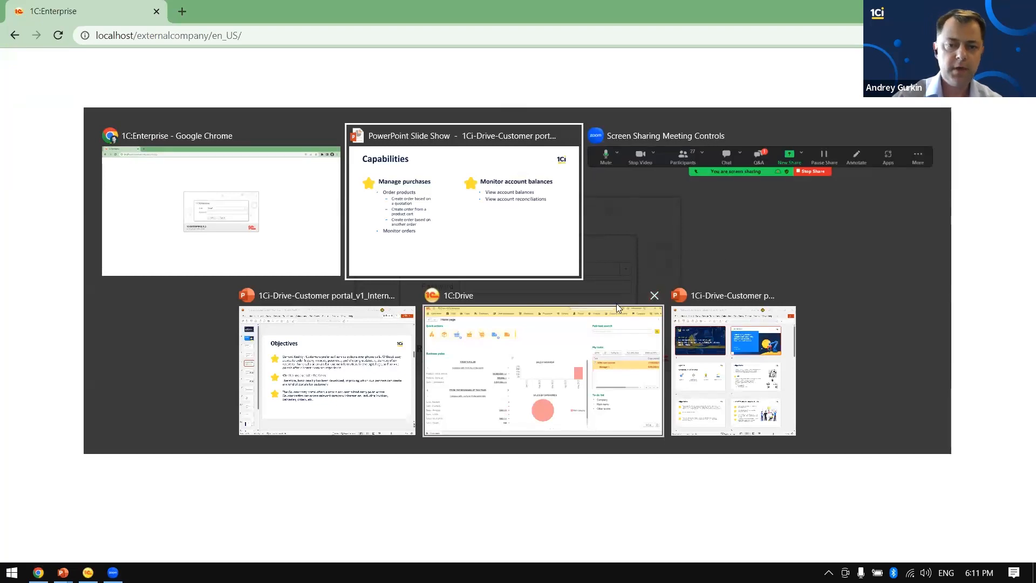
left_click(569, 380)
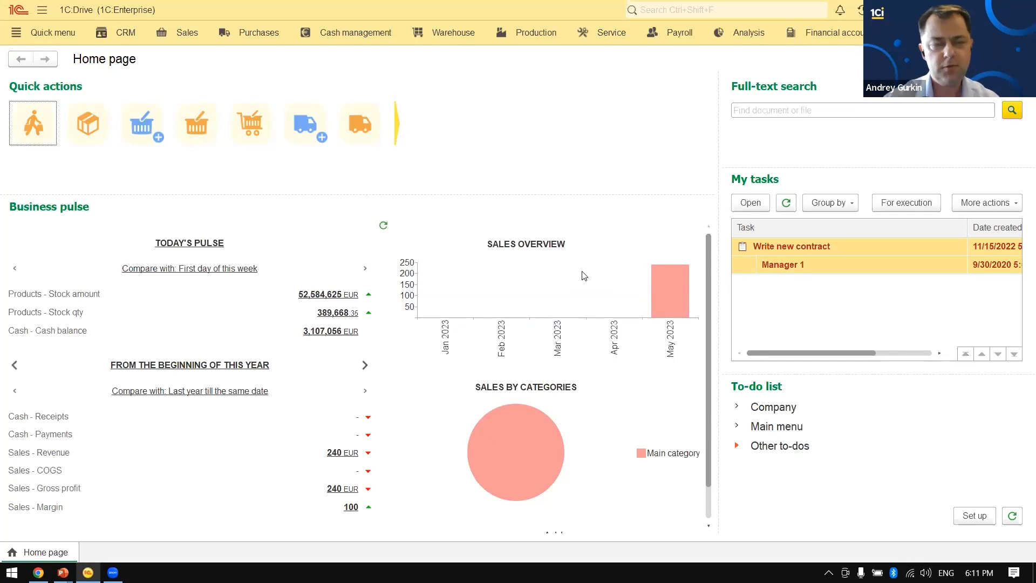
left_click(367, 37)
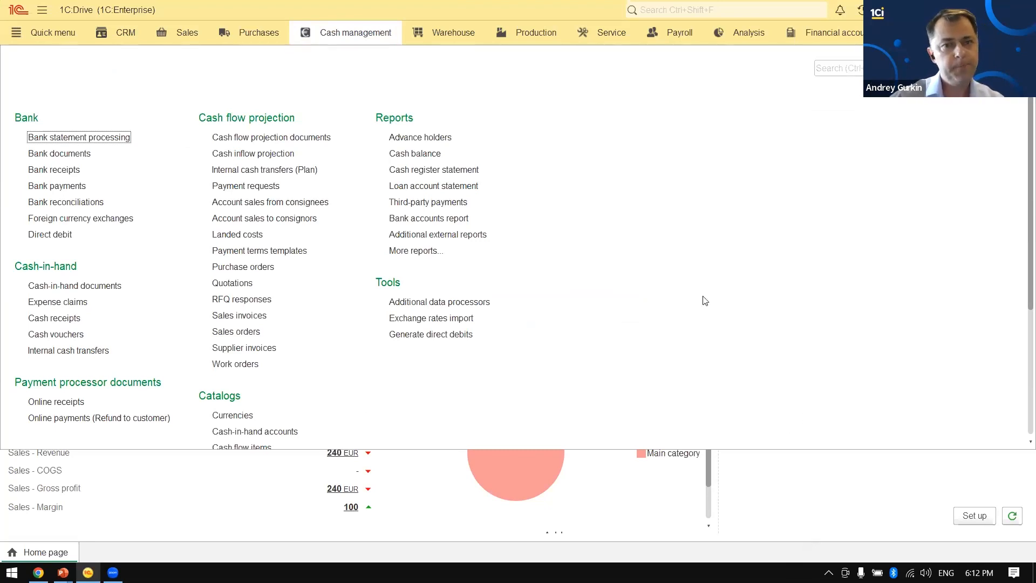
- Start 1C:Enterprise and open the infobase 1C-Drive 1_4_4_3_MULT-Demo-external users in Designer as Administrator
key("super")
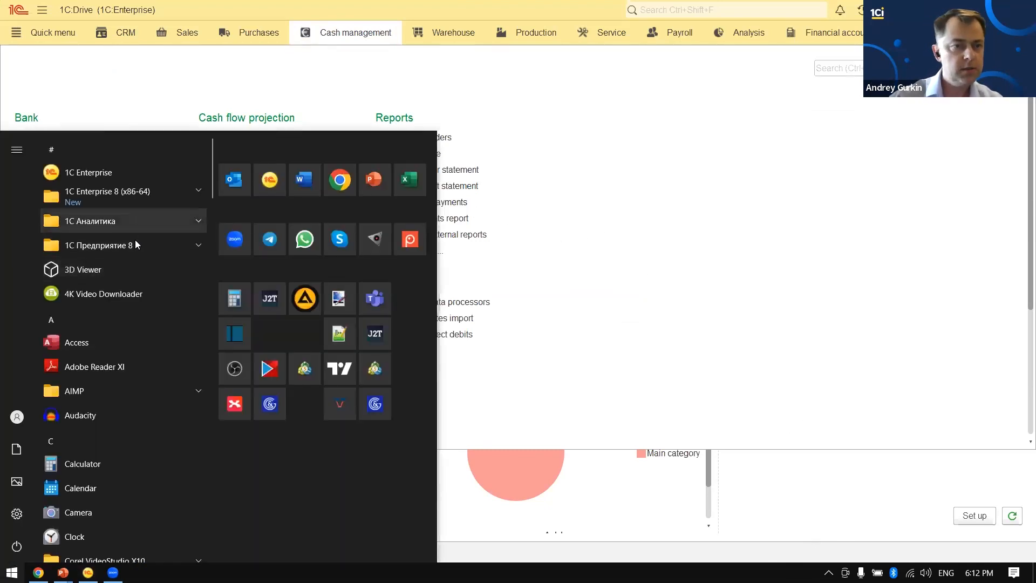
left_click(156, 247)
left_click(164, 296)
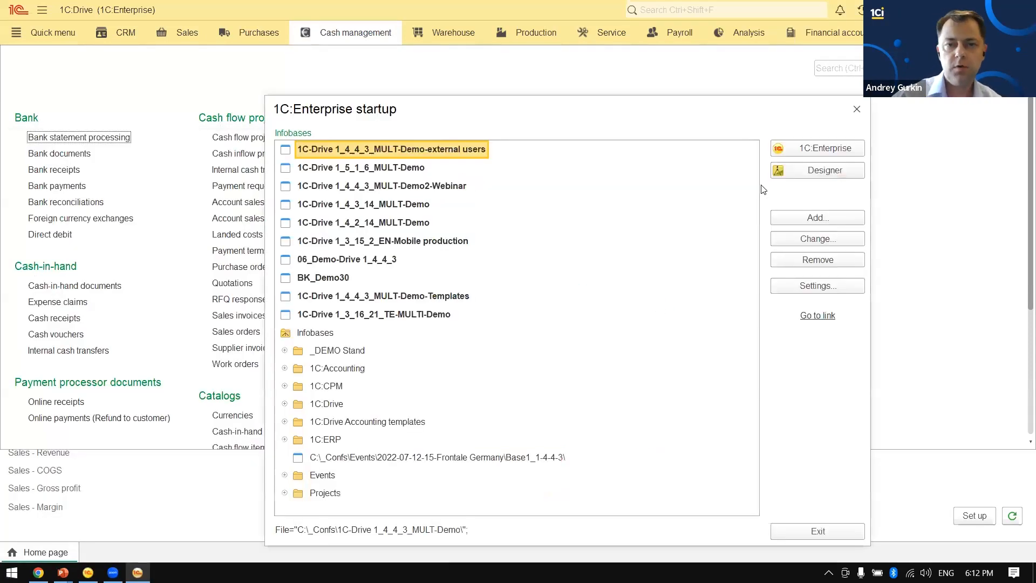
left_click(782, 176)
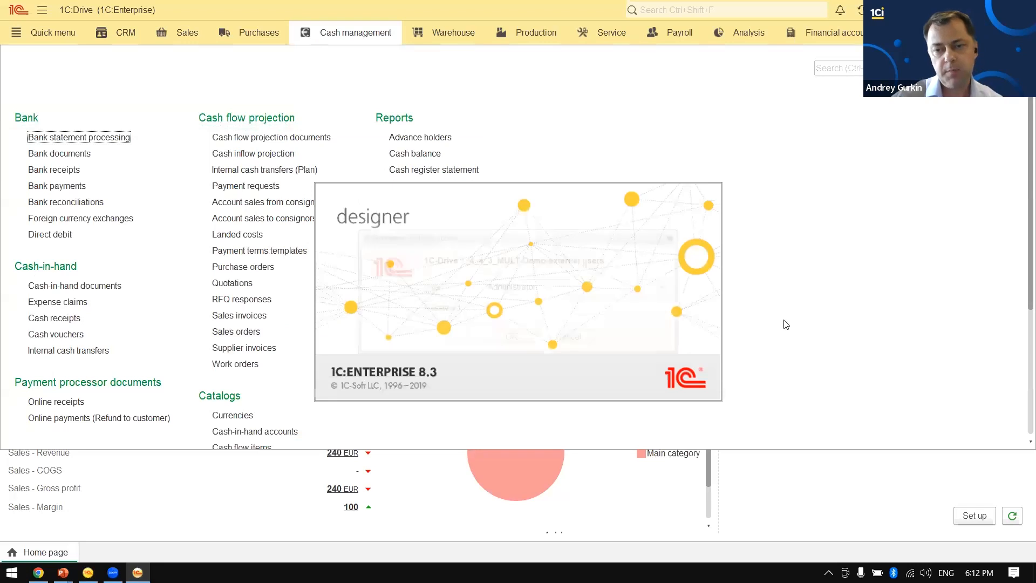
left_click(522, 338)
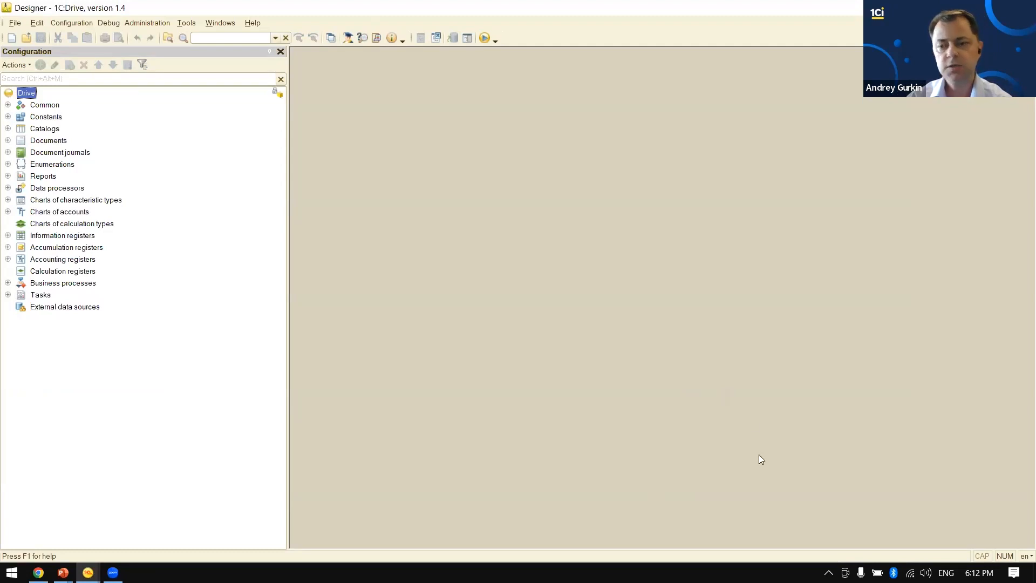
- Check the service options of the Apache2.4 web server in its monitor, leaving the service as it is
left_click(829, 573)
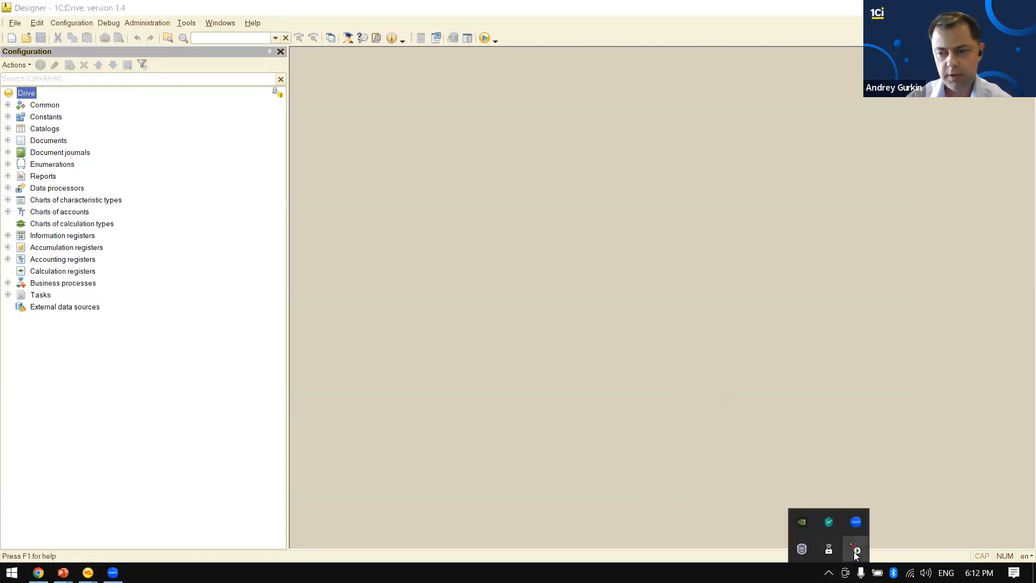
left_click(855, 553)
mouse_move(876, 542)
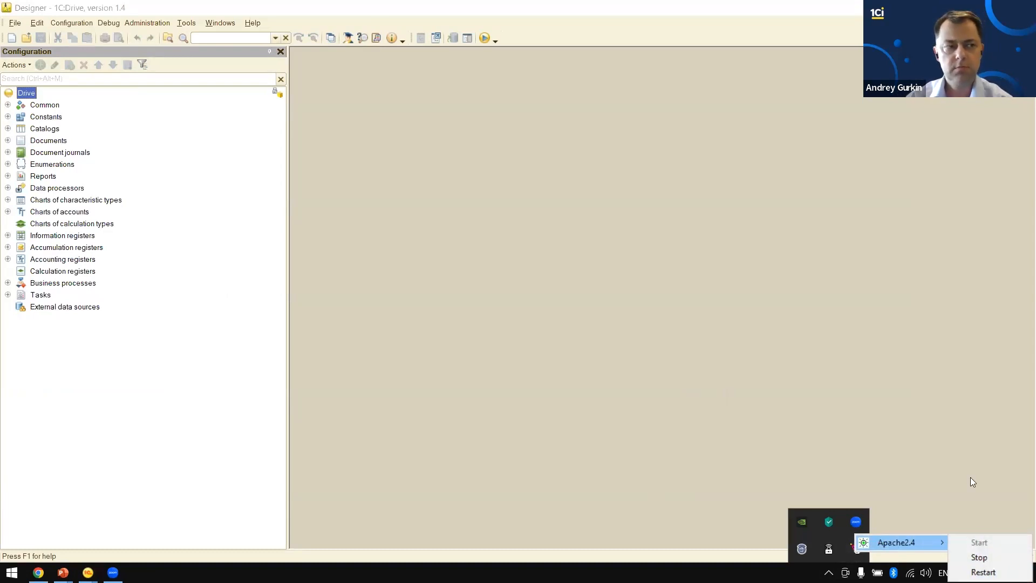
left_click(873, 377)
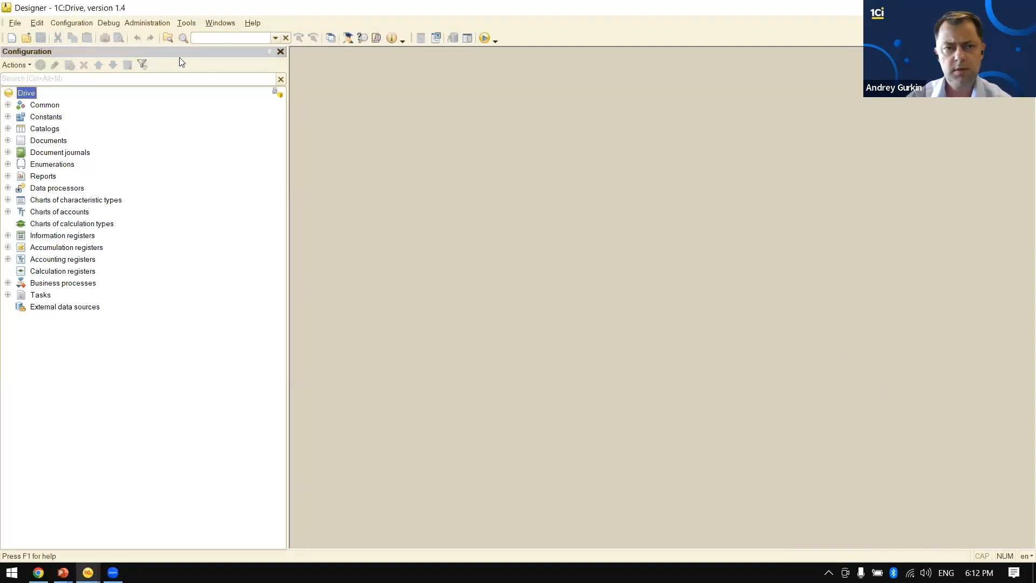
- Try to publish the infobase to the web server, decline continuing without system administrator privileges, and close Designer
left_click(156, 24)
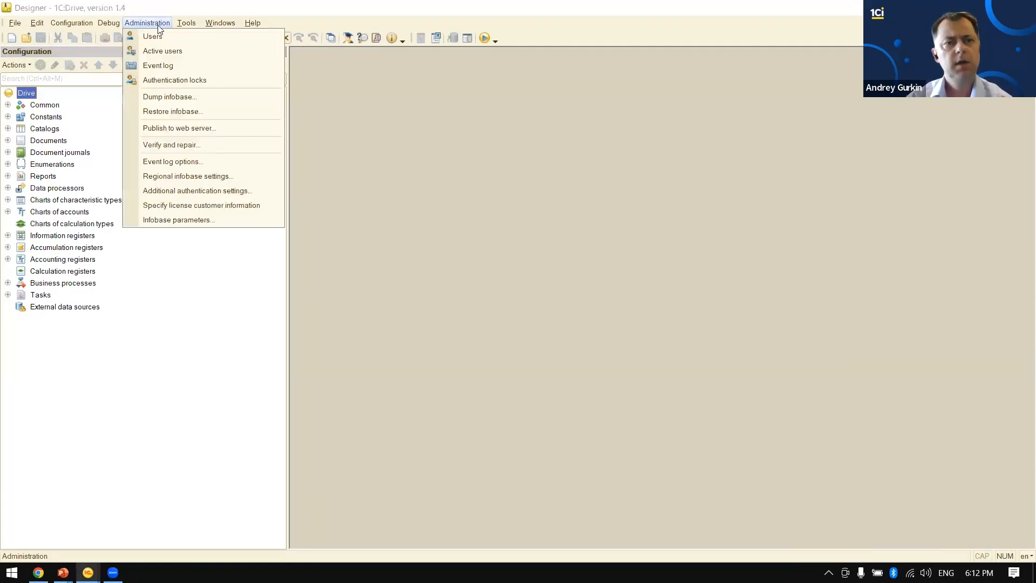
left_click(213, 127)
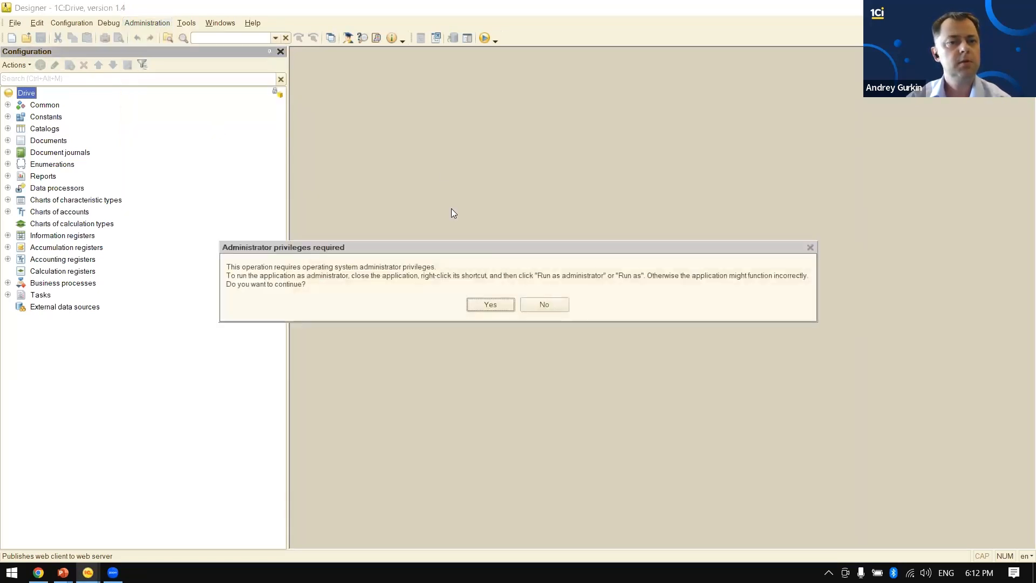
left_click(557, 308)
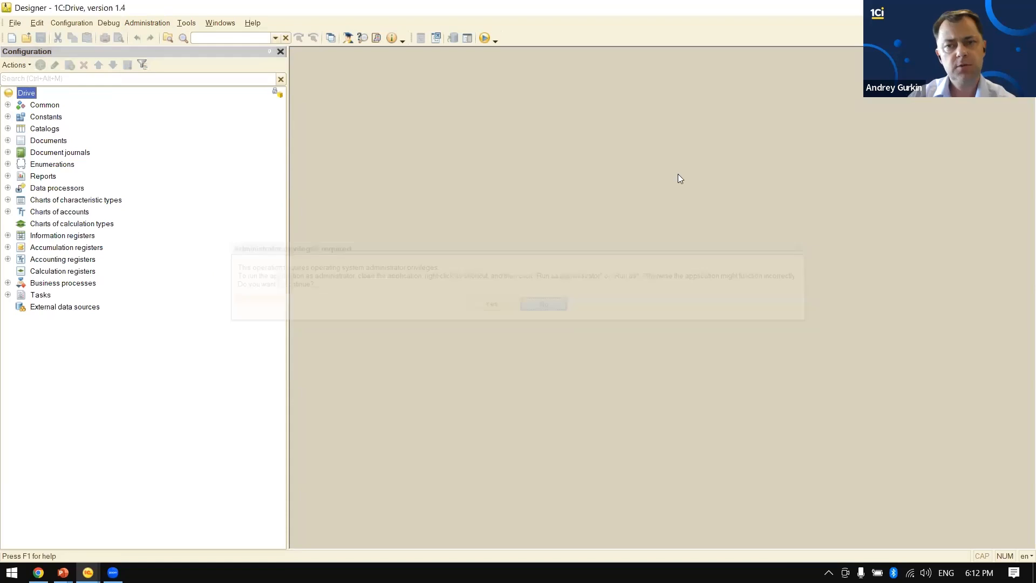
left_click(1024, 8)
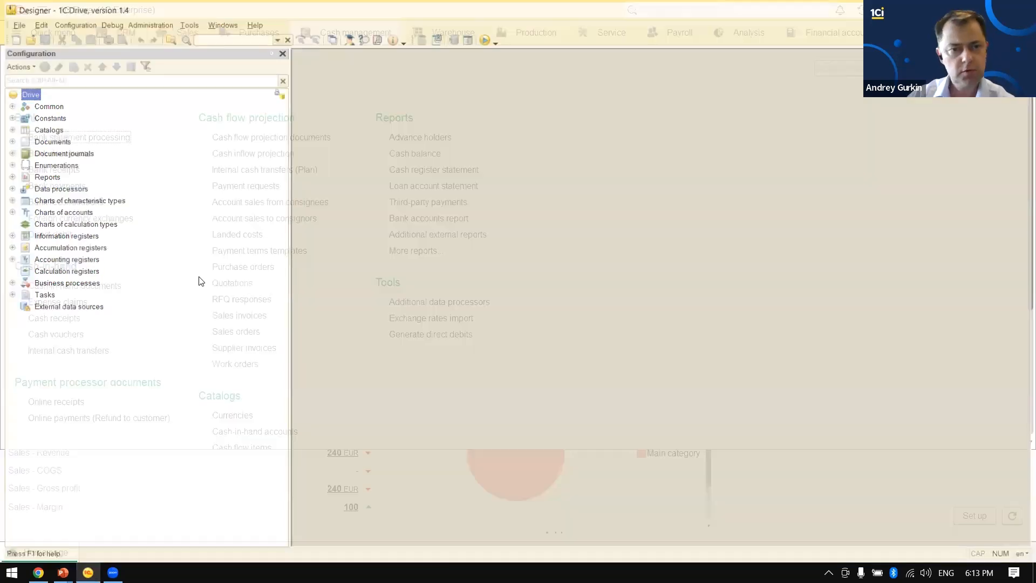
- Start 1C Предприятие (8.3.16.1876) with administrator rights
key("super")
left_click(135, 253)
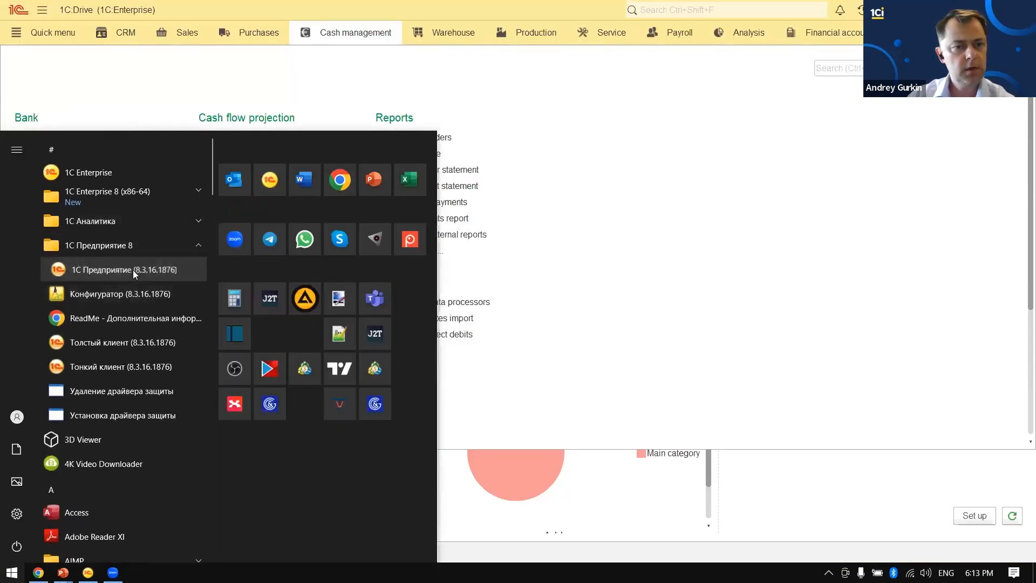
right_click(133, 269)
mouse_move(213, 306)
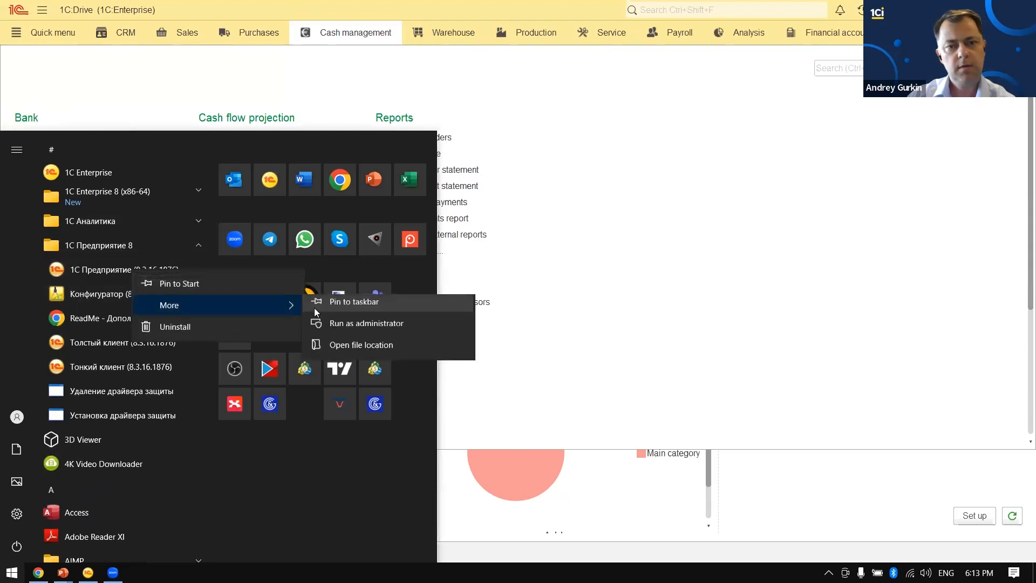
left_click(371, 328)
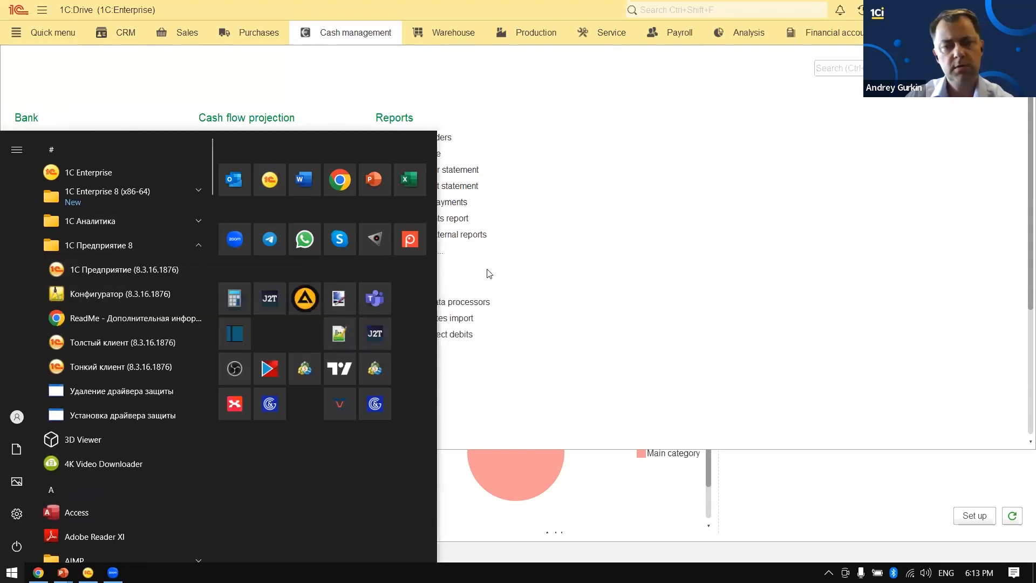
left_click(700, 350)
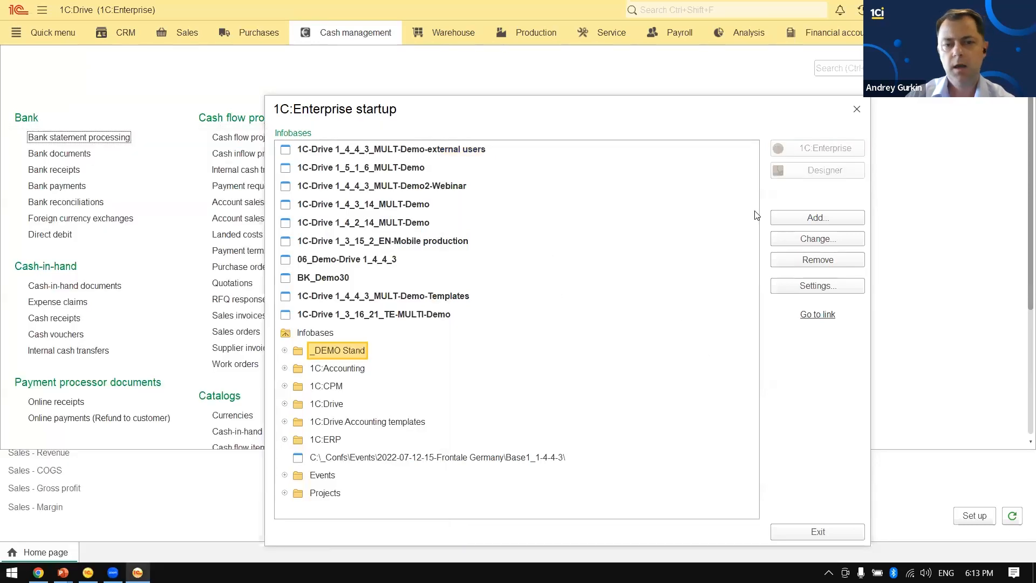
- Open the infobase 1C-Drive 1_4_4_3_MULT-Demo-external users in Designer, signing in as Administrator
left_click(389, 151)
left_click(812, 171)
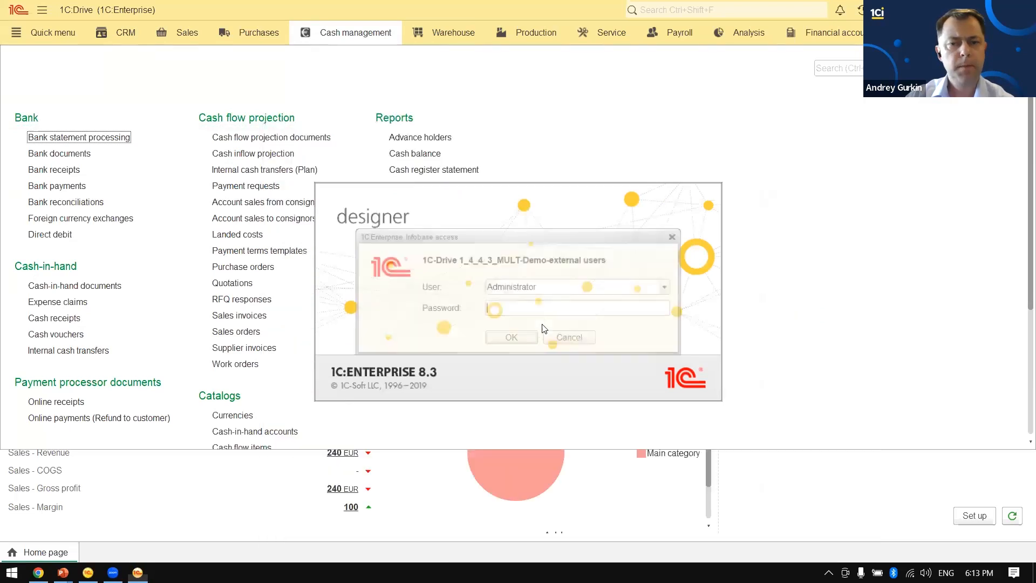
left_click(517, 336)
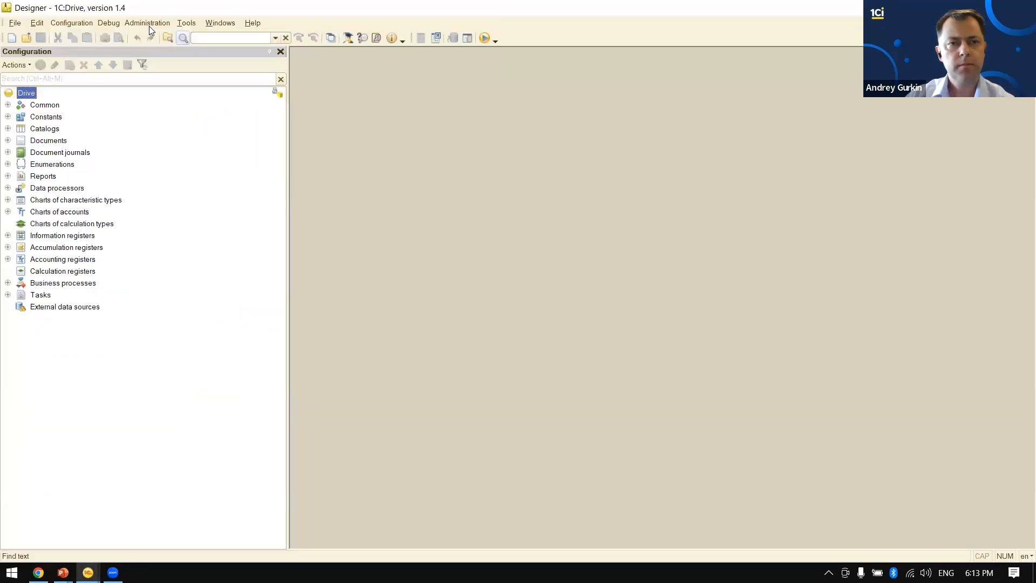
- Review the publication name in the infobase's web server publishing settings, then close the settings and Designer without publishing
left_click(149, 26)
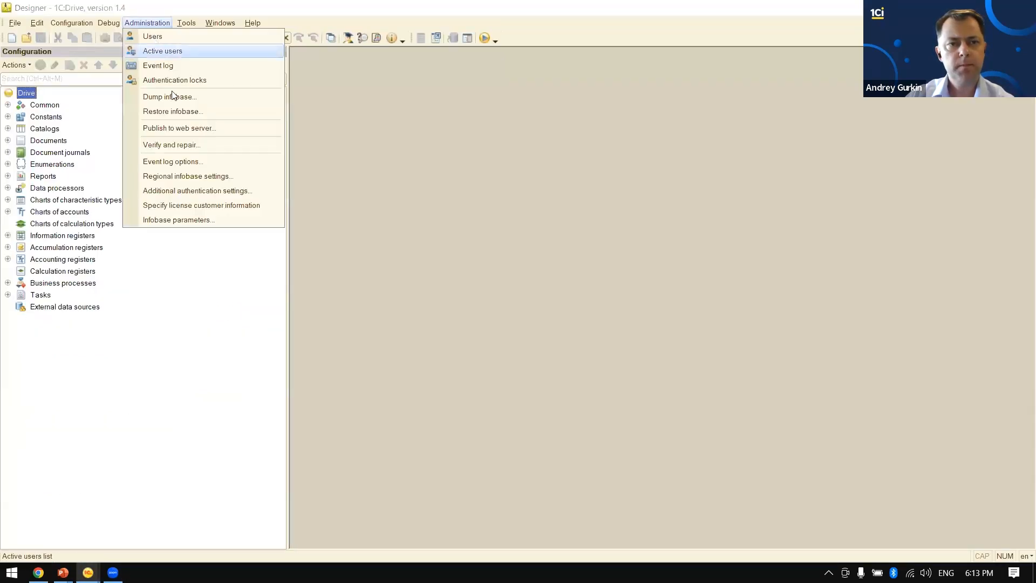
left_click(195, 128)
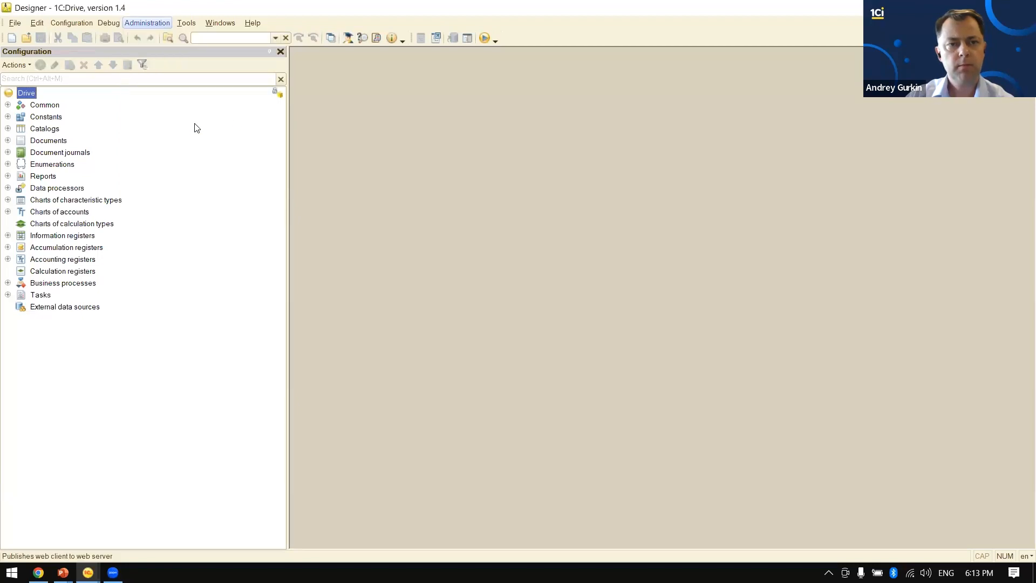
left_click(529, 109)
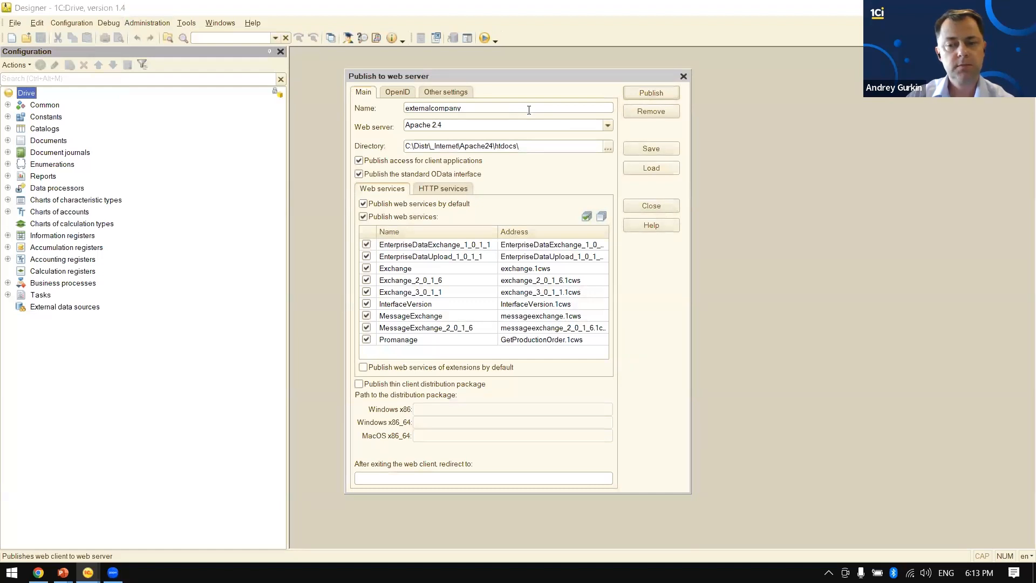
left_click_drag(469, 108, 405, 110)
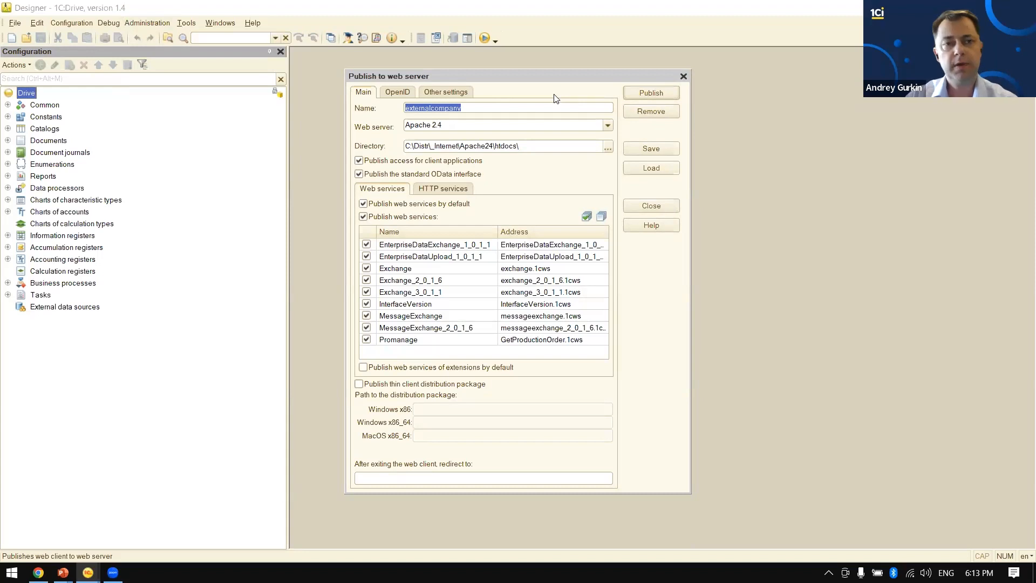
left_click(683, 76)
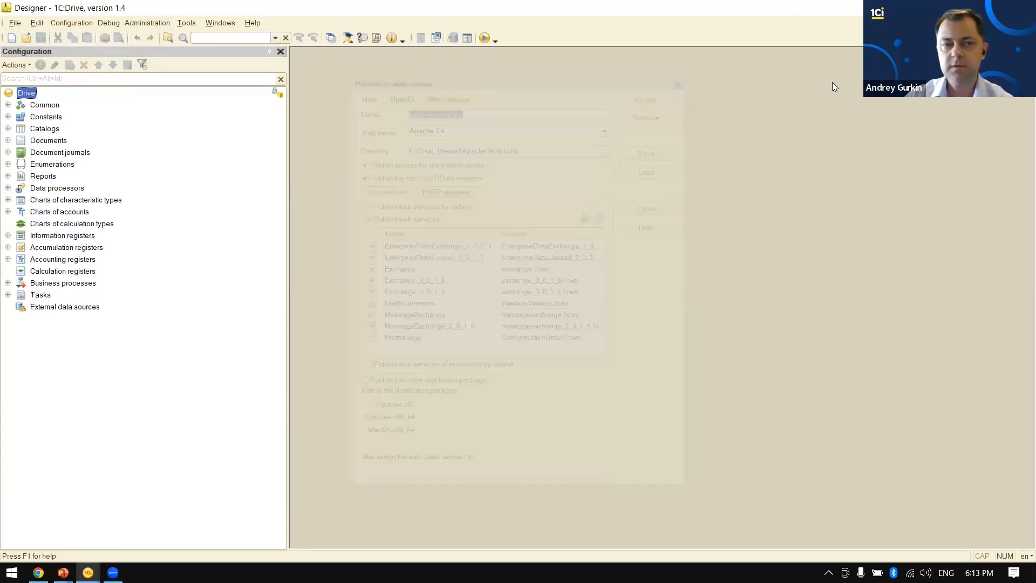
left_click(1023, 8)
- Switch back to the 1C:Drive window and allow external user access in the users and rights settings
key("alt+Tab")
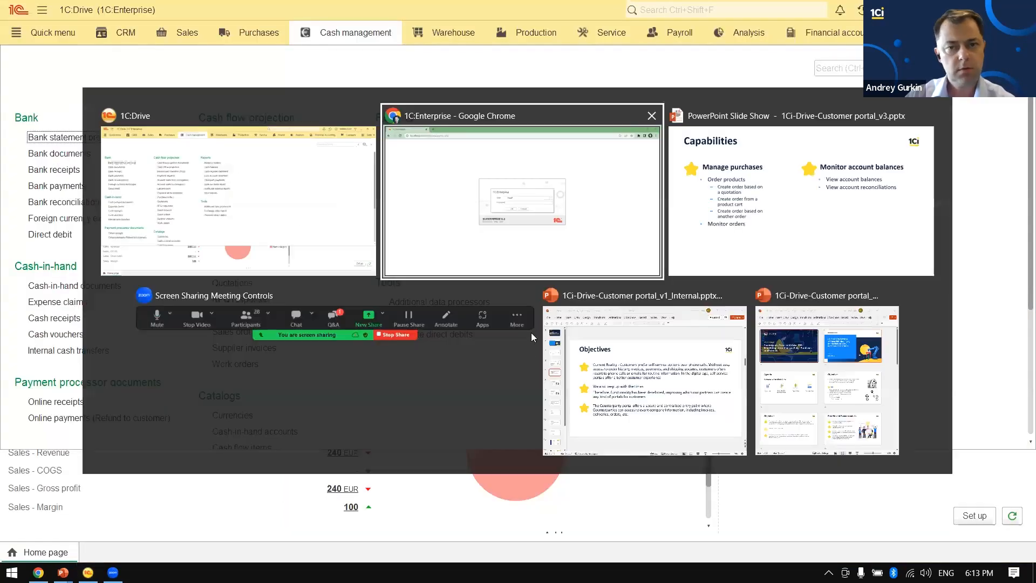
left_click(298, 193)
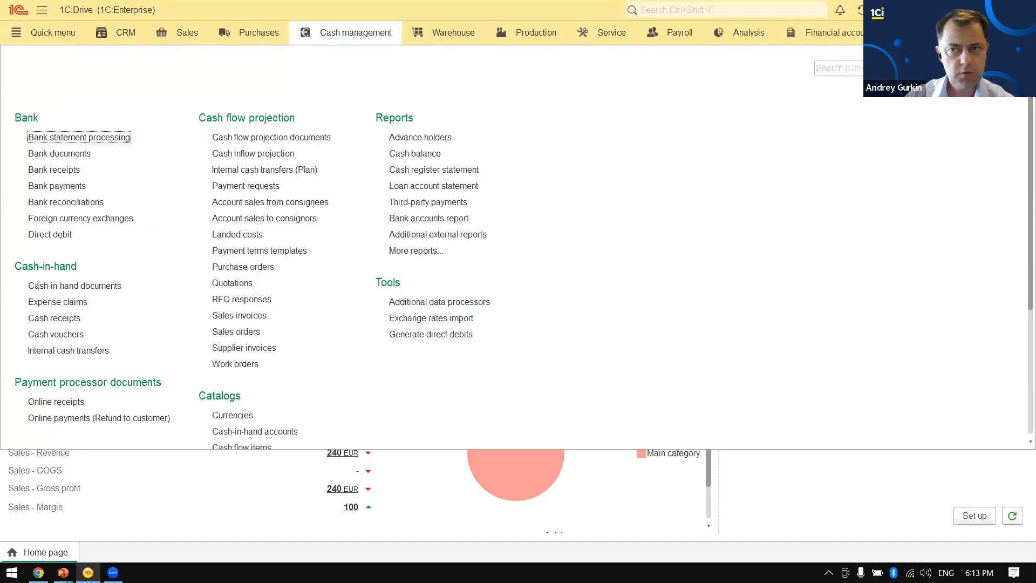
left_click(1003, 32)
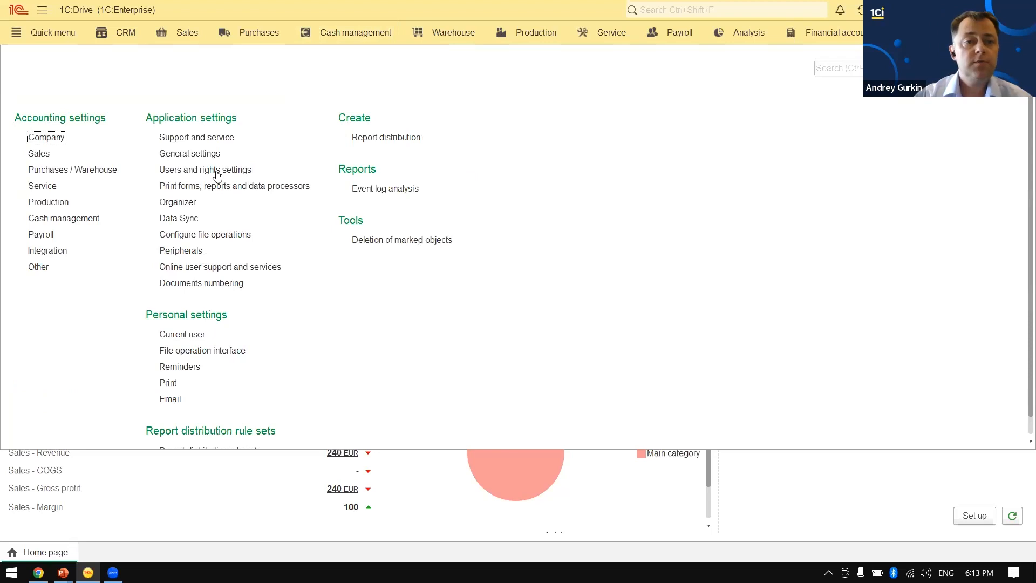
left_click(209, 156)
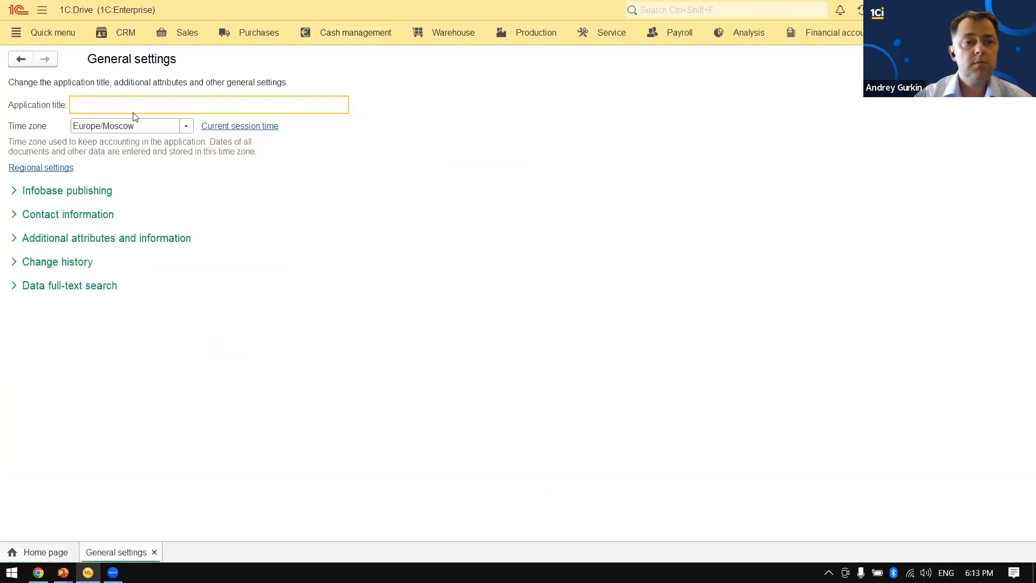
left_click(1024, 58)
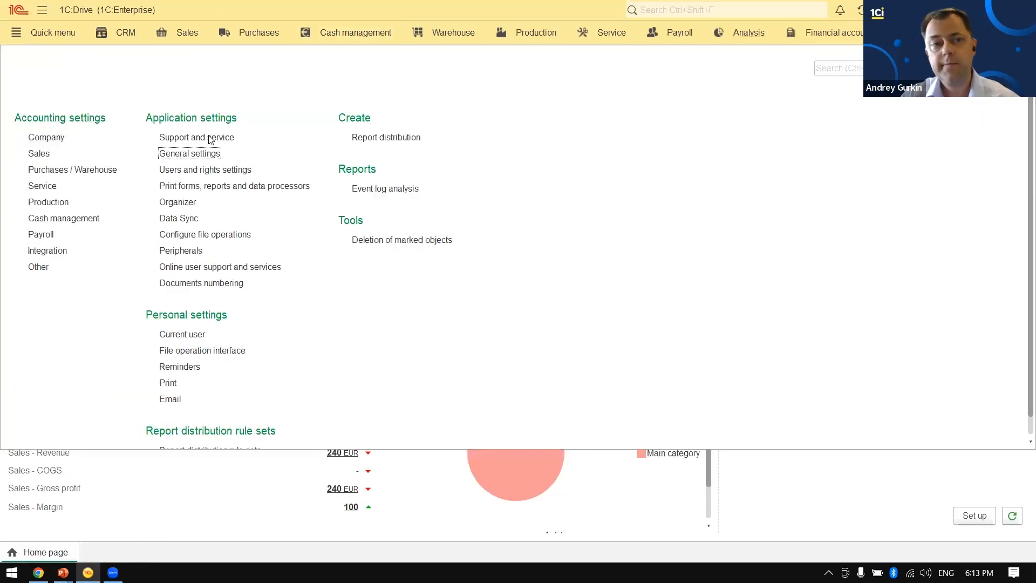
left_click(203, 170)
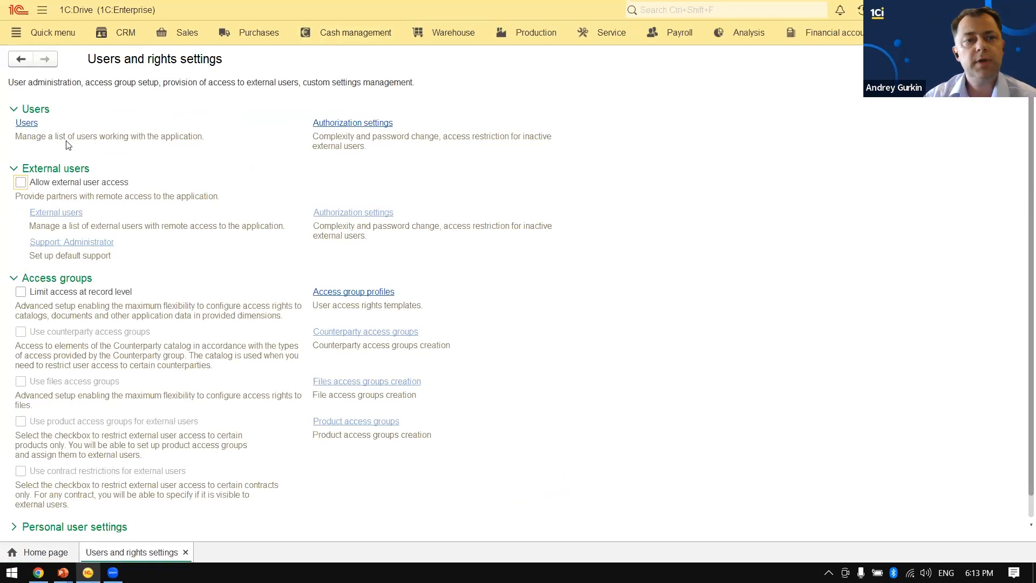
left_click(67, 184)
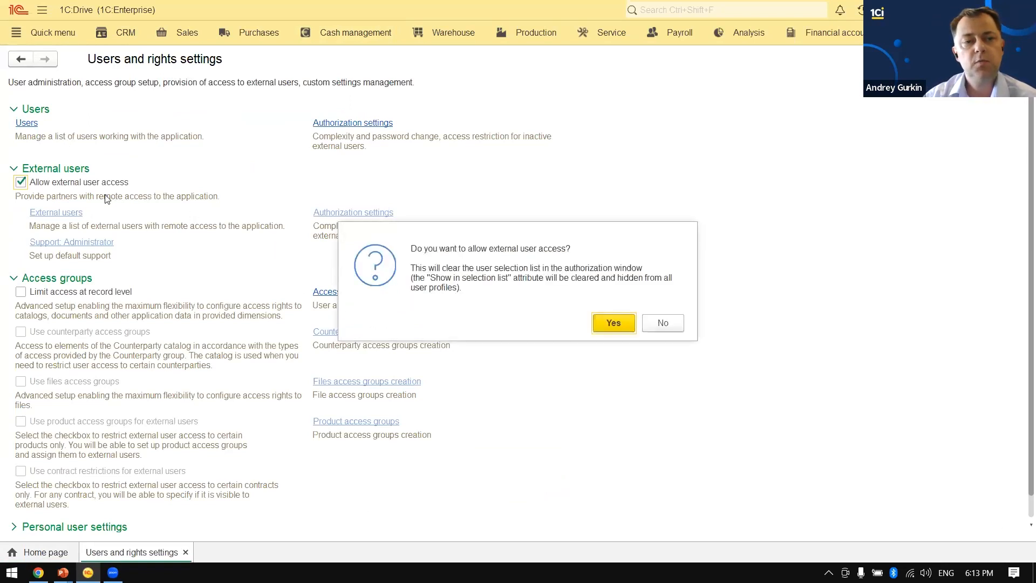
left_click(628, 328)
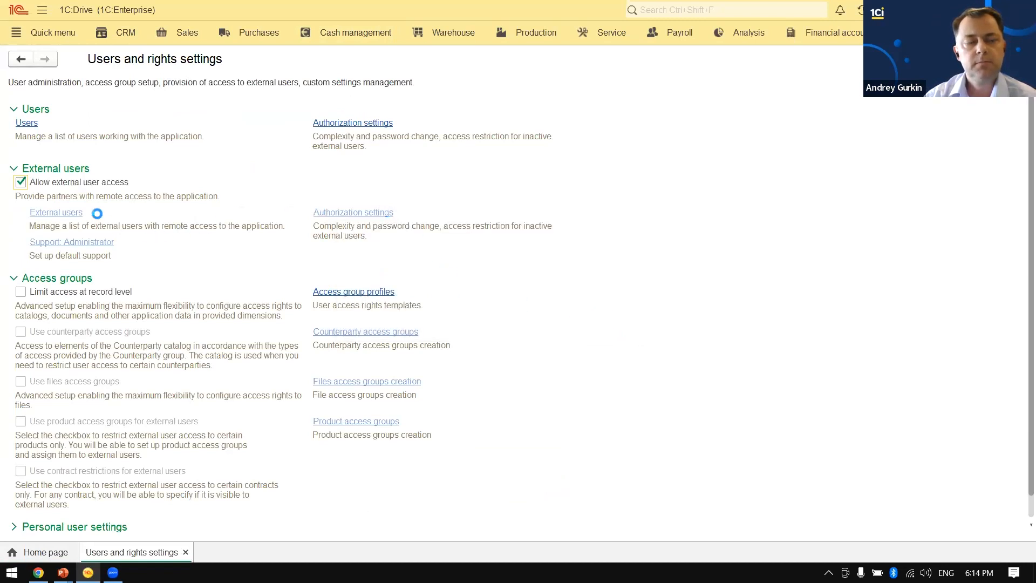
- Allow authorization for the first external user in the external users list, set that user's account password and save the record
left_click(43, 213)
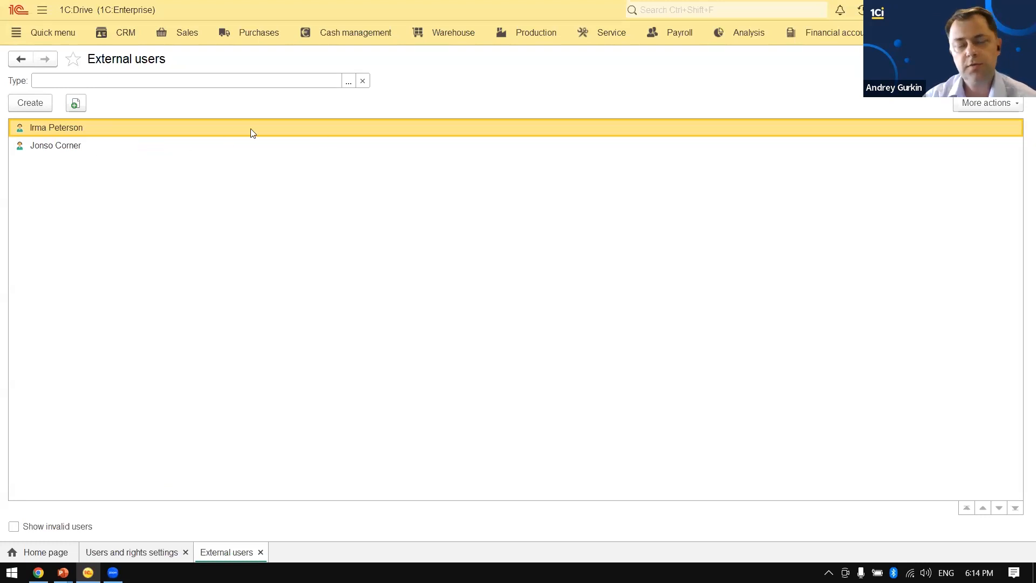
double_click(120, 128)
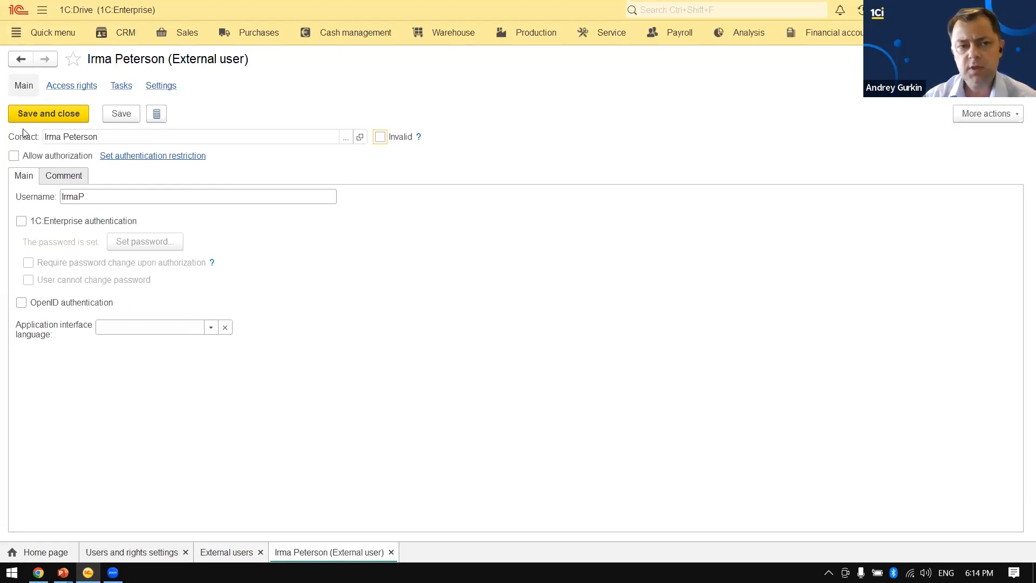
left_click(24, 157)
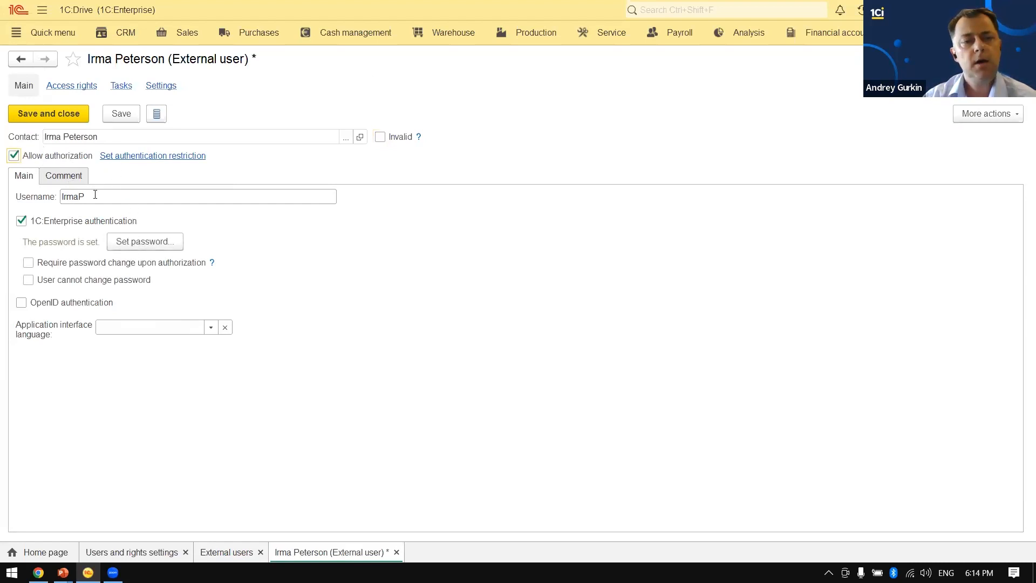
left_click(139, 243)
type("***")
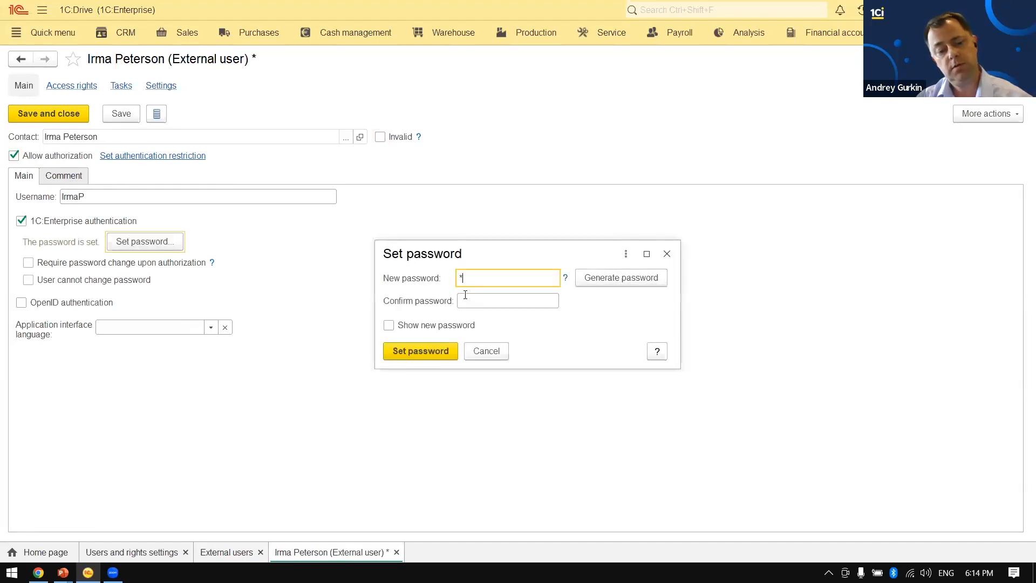
left_click(502, 302)
type("***")
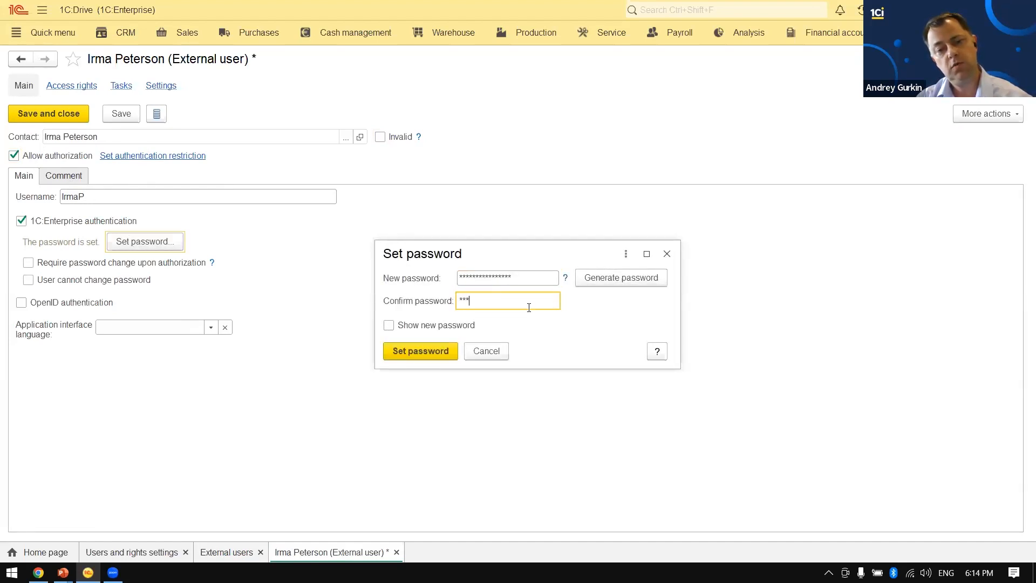
left_click(406, 352)
left_click(53, 113)
- Allow authorization for the second external user, set and confirm the account password, and save the record
double_click(76, 146)
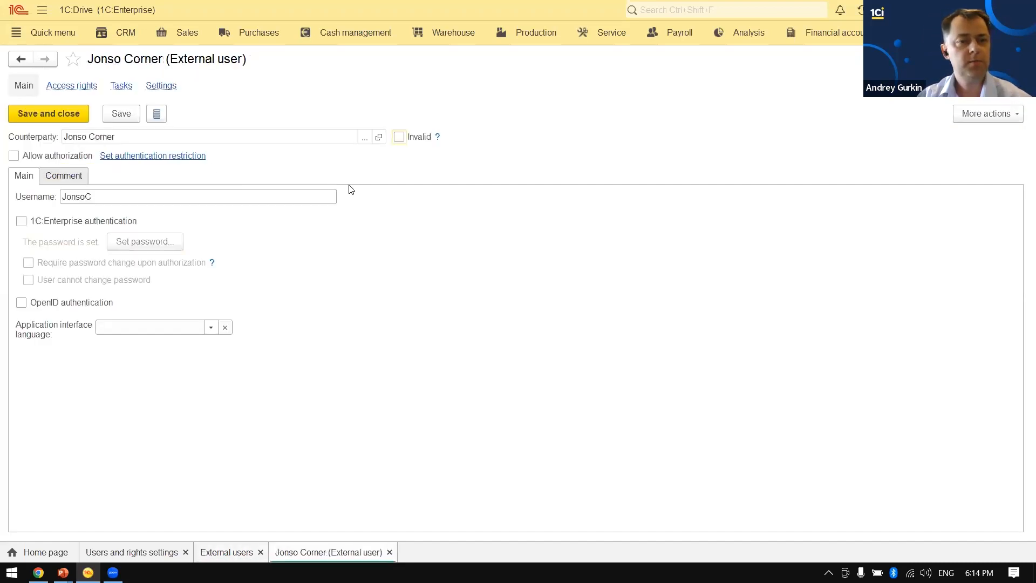
left_click(46, 156)
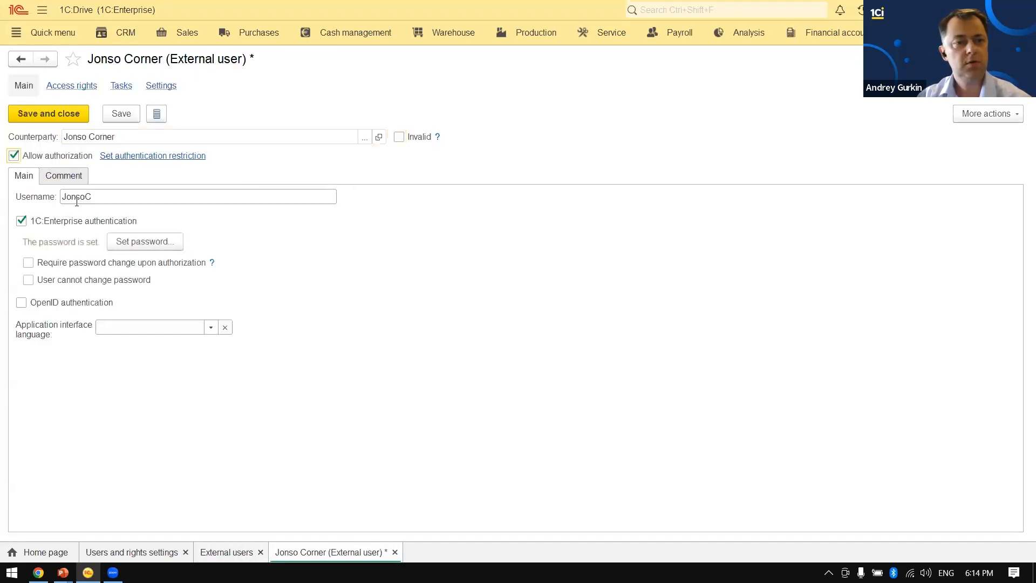
left_click(141, 244)
type("***")
left_click(473, 299)
type("****************")
left_click(444, 354)
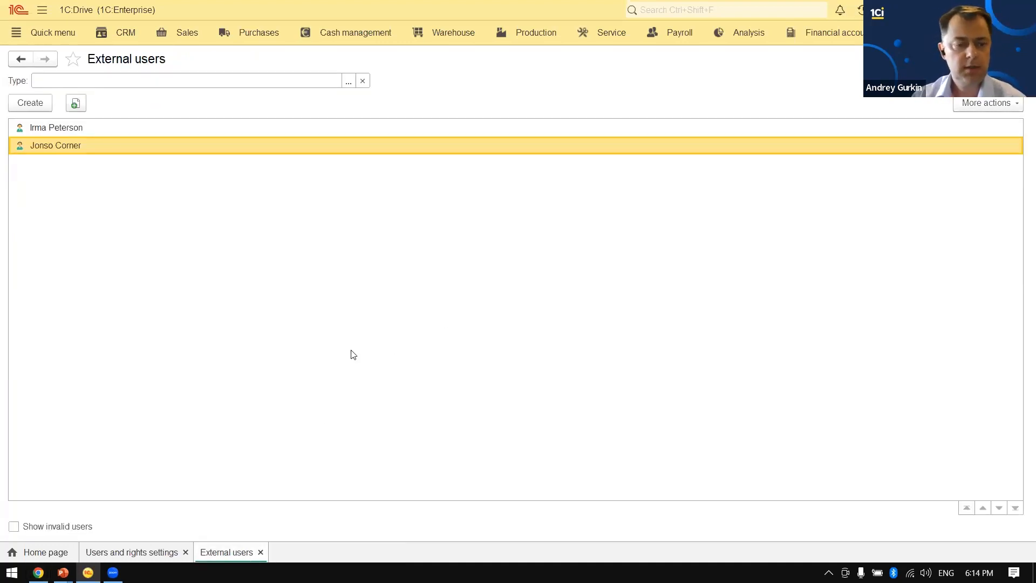
- Switch to Chrome and sign in to the customer portal as the first external user with the account password
mouse_move(39, 572)
left_click(74, 544)
left_click(538, 270)
left_click(525, 292)
type("•••")
left_click(479, 310)
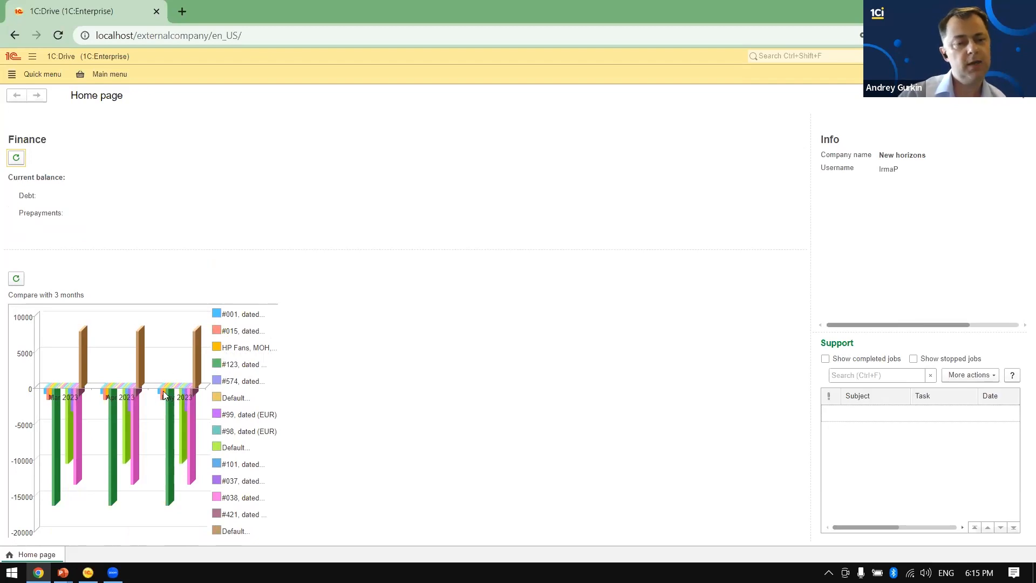
- View the statement of account behind the Apr 2023 bar of the home page balance chart, then return to the home page
mouse_move(137, 374)
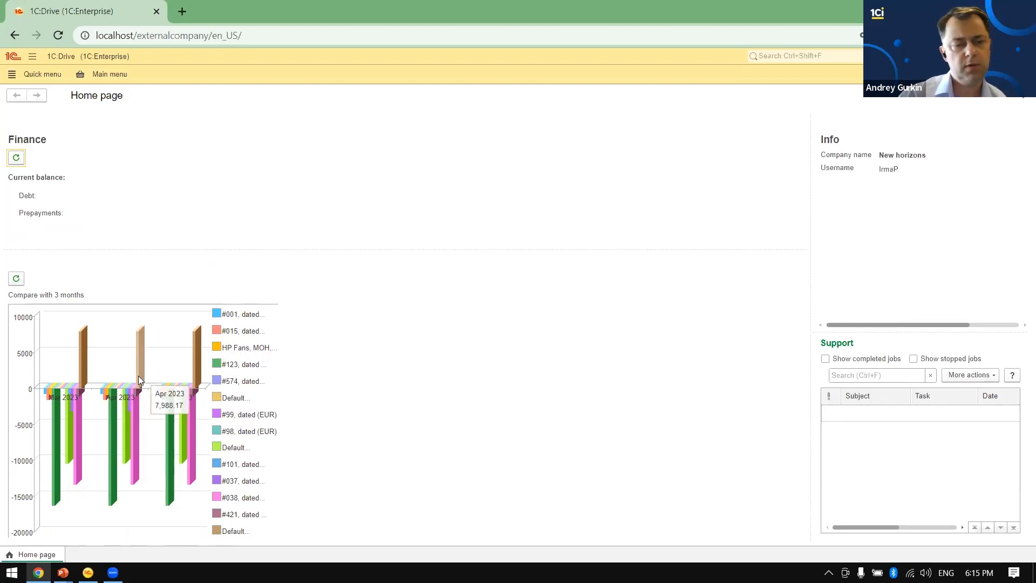
left_click(138, 375)
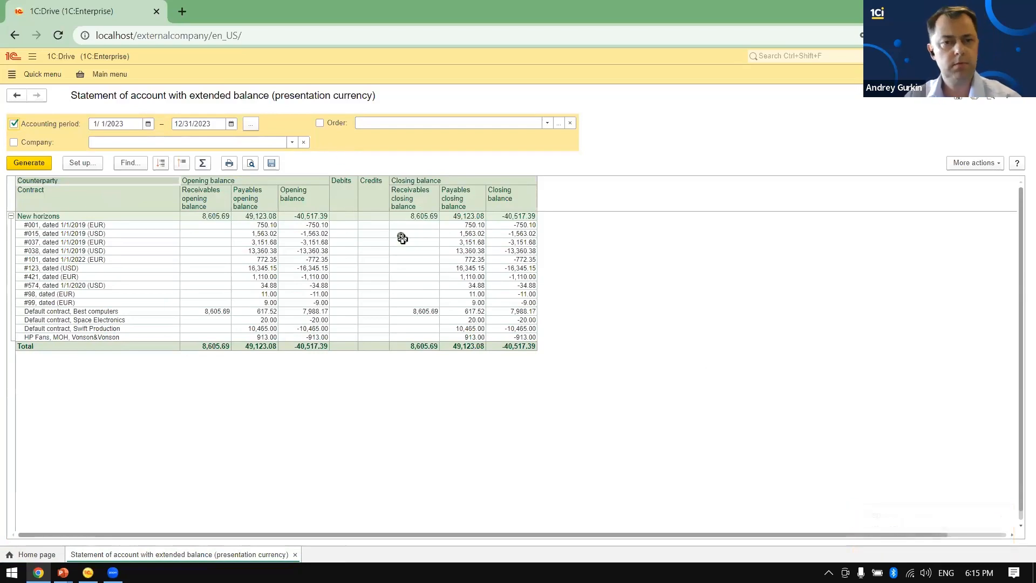
key("Escape")
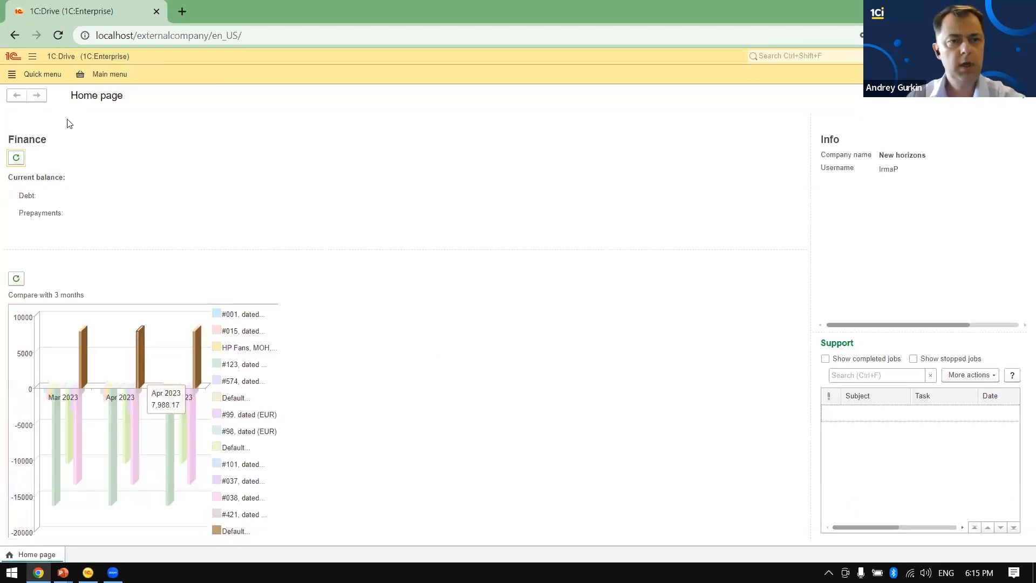
- View the portal's Change password form and close it without changing the password
left_click(107, 75)
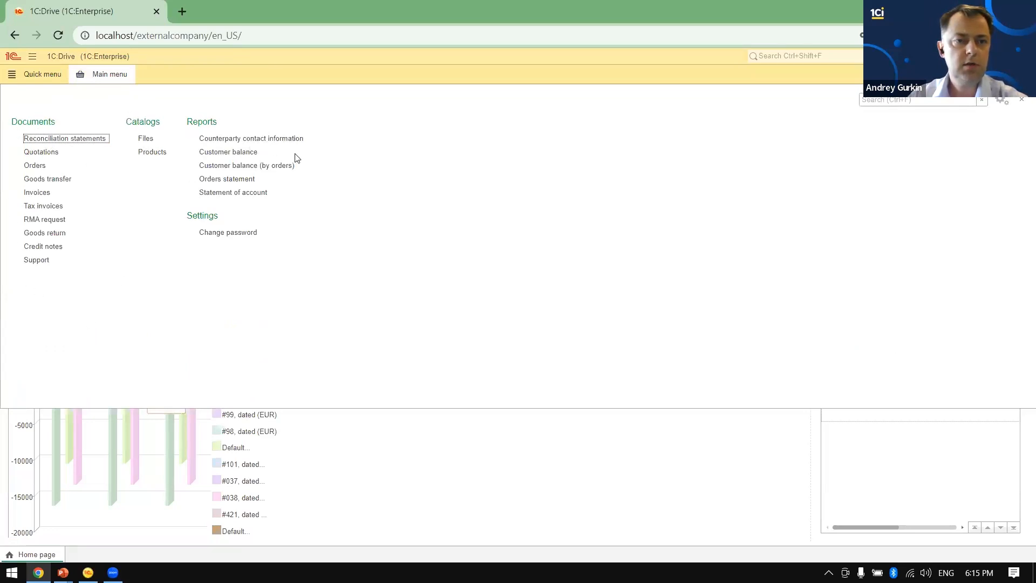
left_click(242, 236)
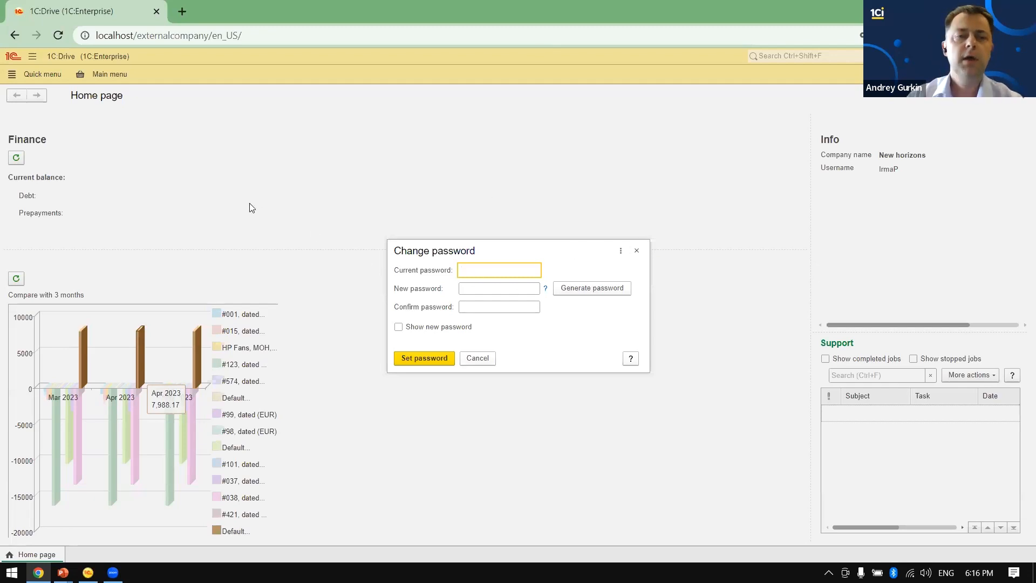
key("Escape")
- Switch back to the 1C:Drive window and review the default support and external user authorization settings without changing them
key("alt+Tab")
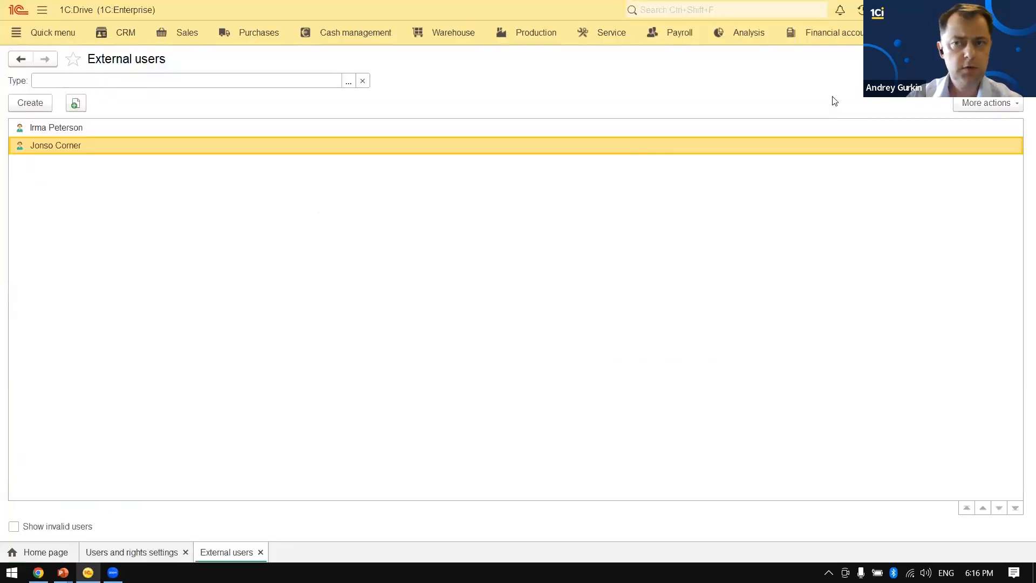
left_click(1008, 32)
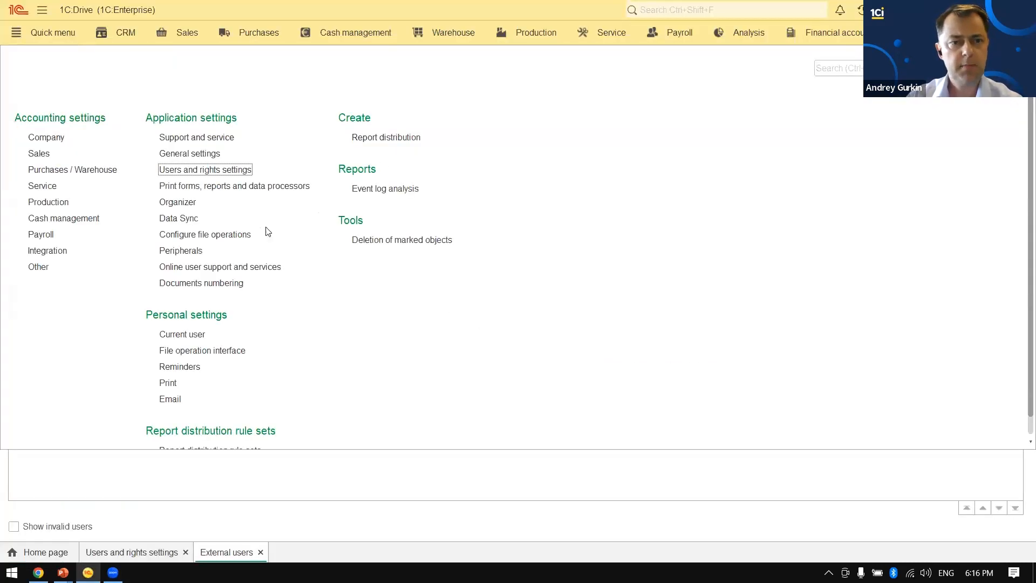
left_click(197, 171)
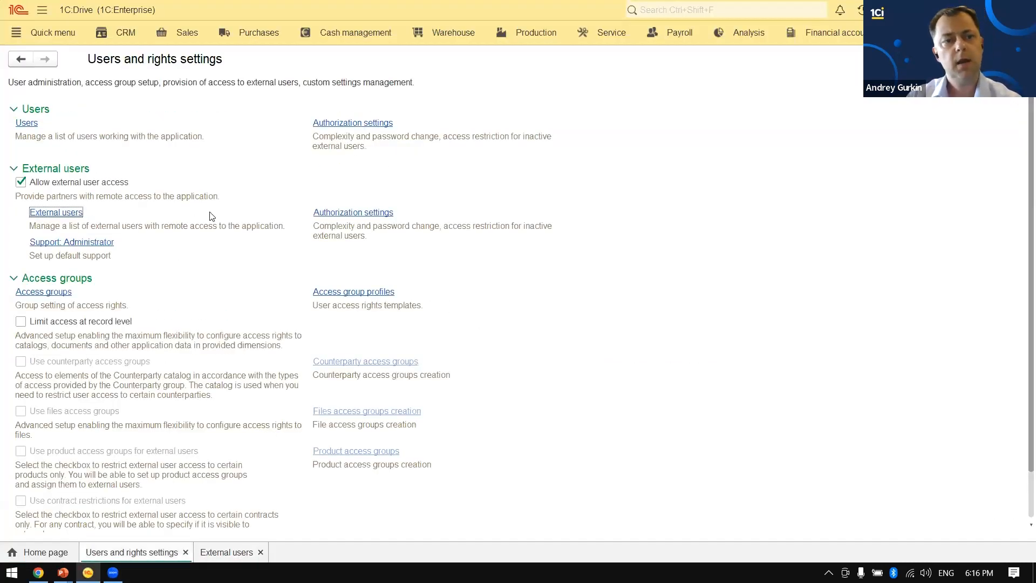
left_click(84, 242)
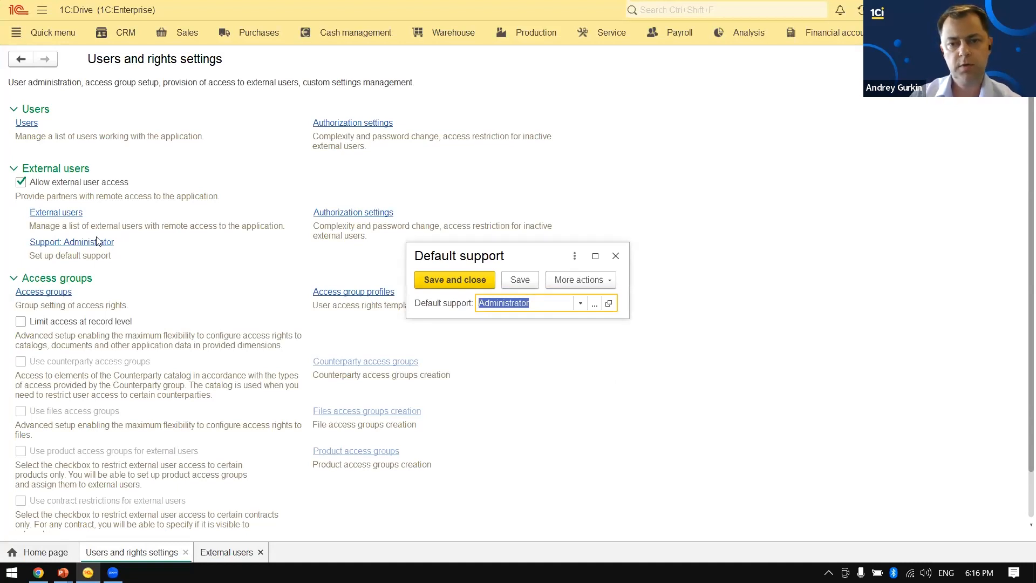
left_click(350, 213)
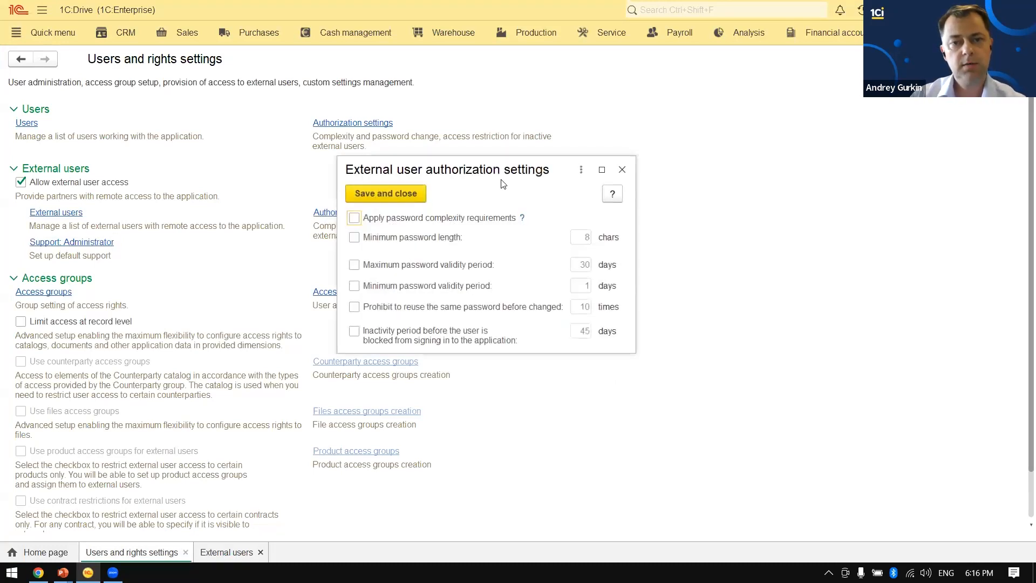
left_click_drag(500, 173, 629, 169)
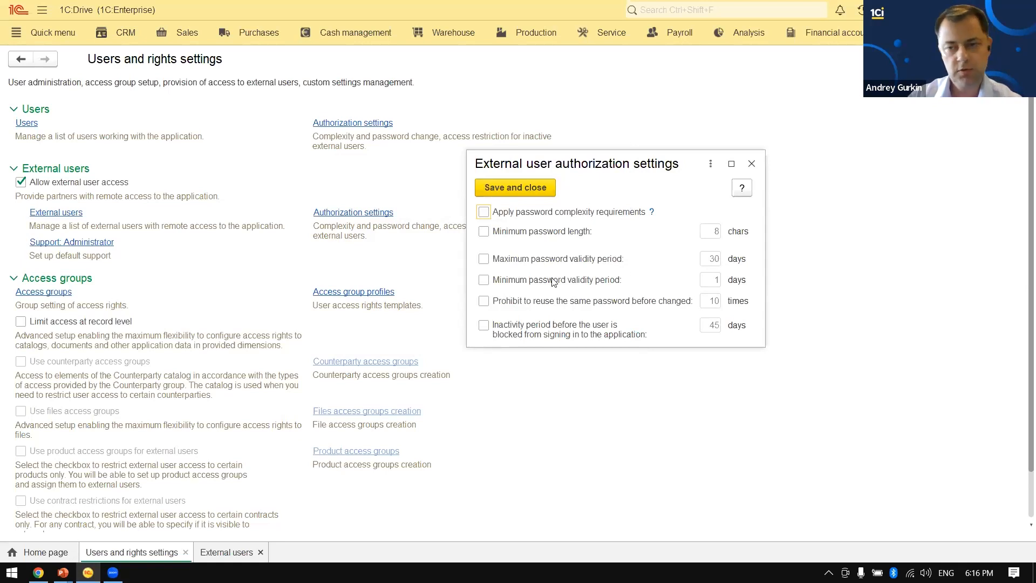
key("Escape")
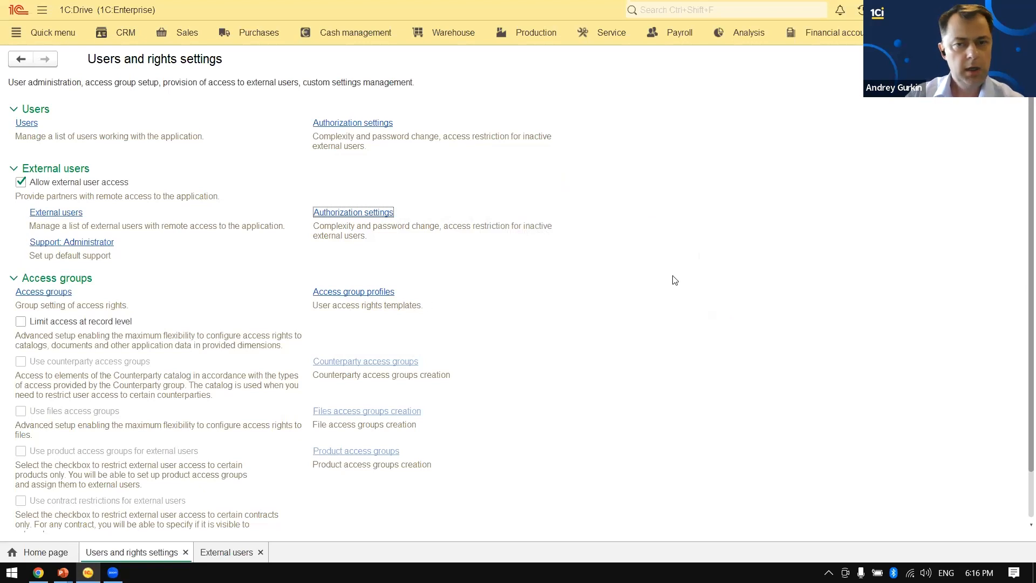
- Switch to the PowerPoint slide show 1Ci-Drive-Customer portal_v3.pptx at the Capabilities slide
key("alt+Tab")
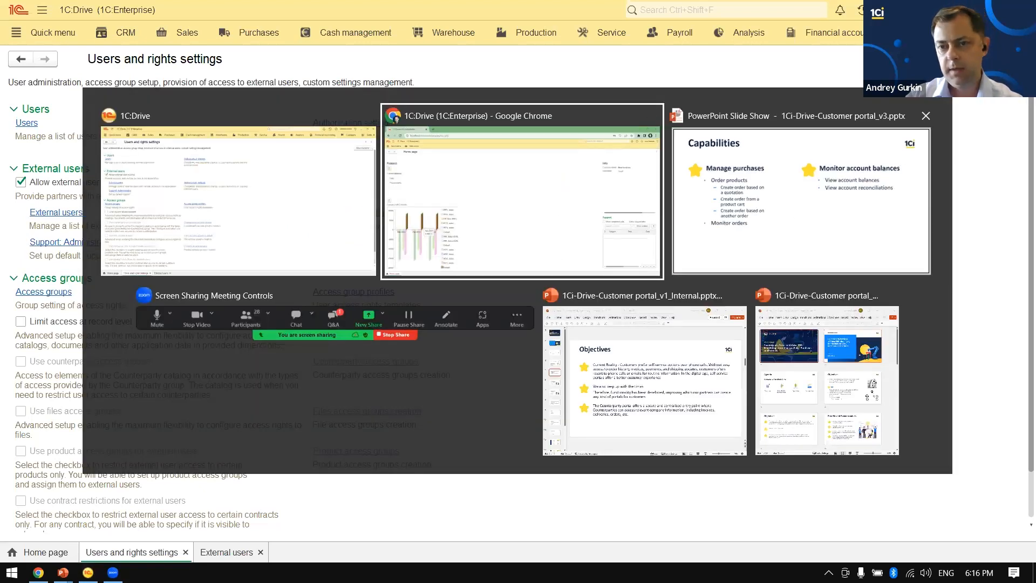
left_click(807, 209)
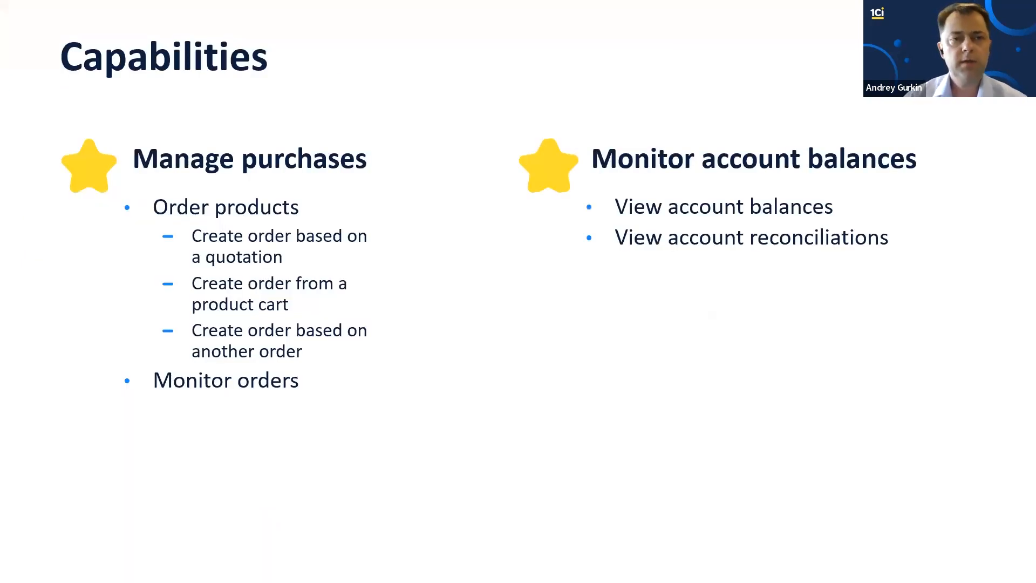
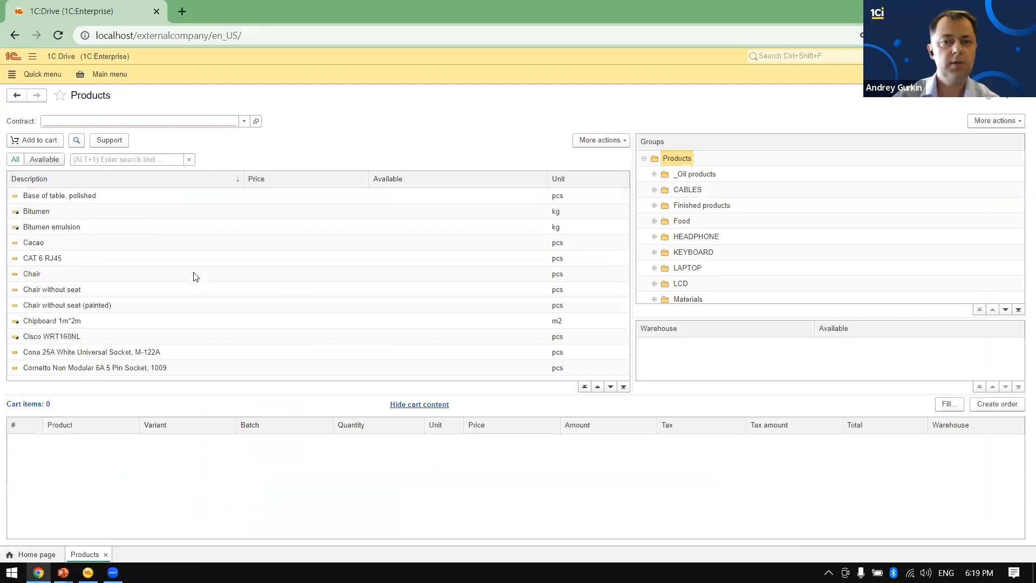
- Look through the product list available to the external user in the customer portal
scroll(220, 338, "up", 3)
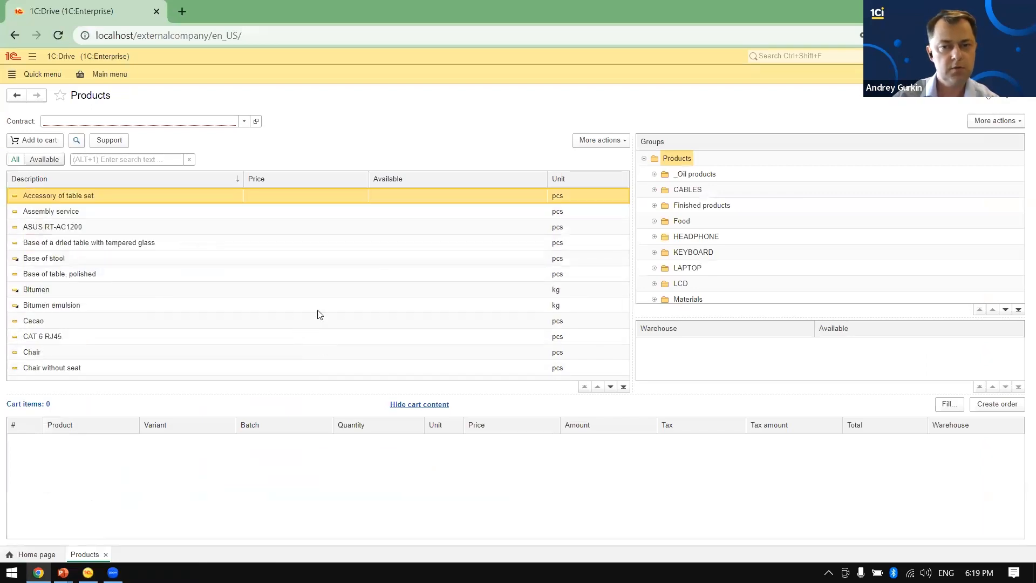
scroll(297, 318, "down", 5)
scroll(272, 313, "down", 1)
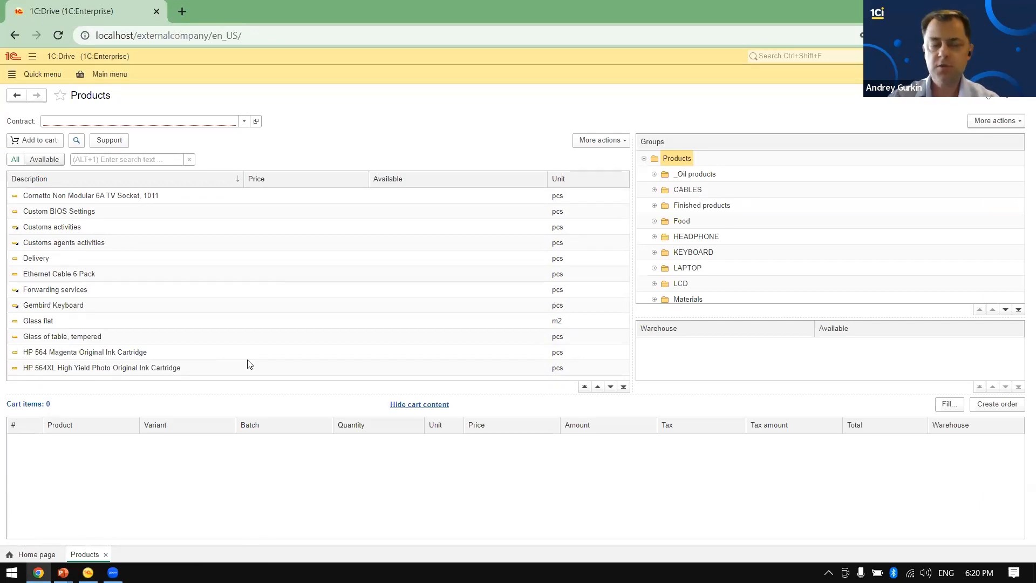
- Switch to the 1C:Drive window and enable record-level access limits and product access groups for external users
key("alt+Tab")
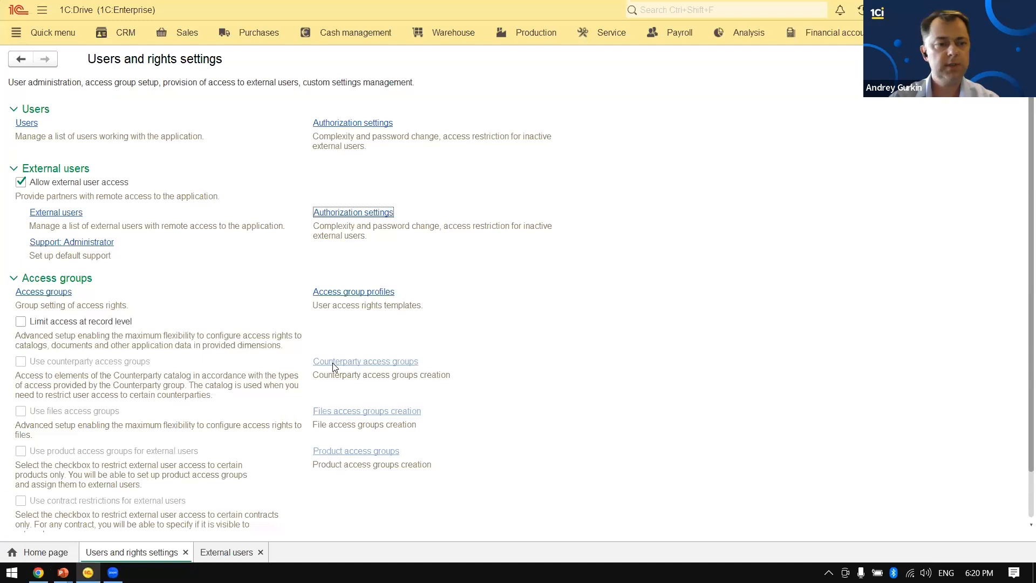
left_click(58, 322)
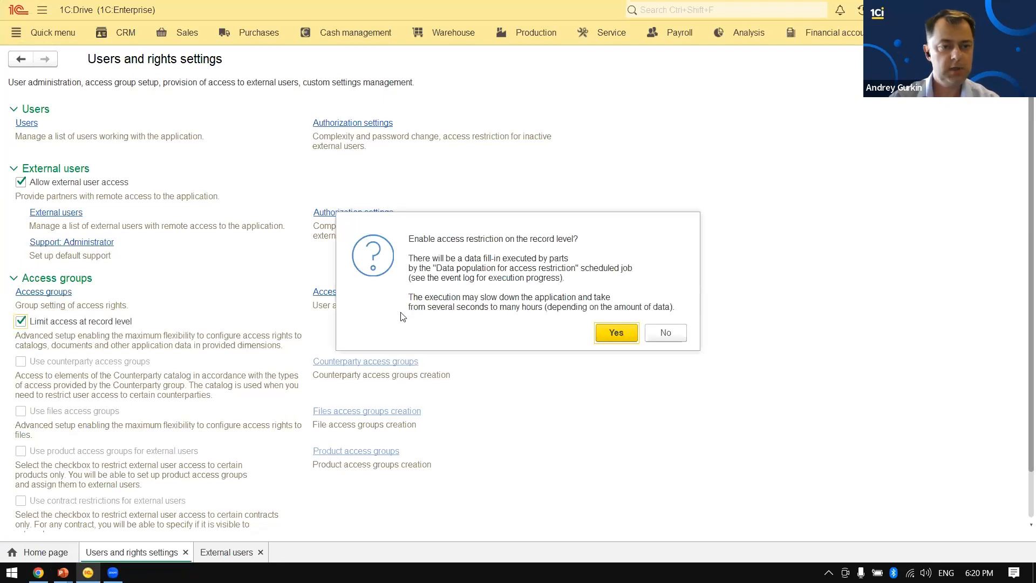
left_click(618, 331)
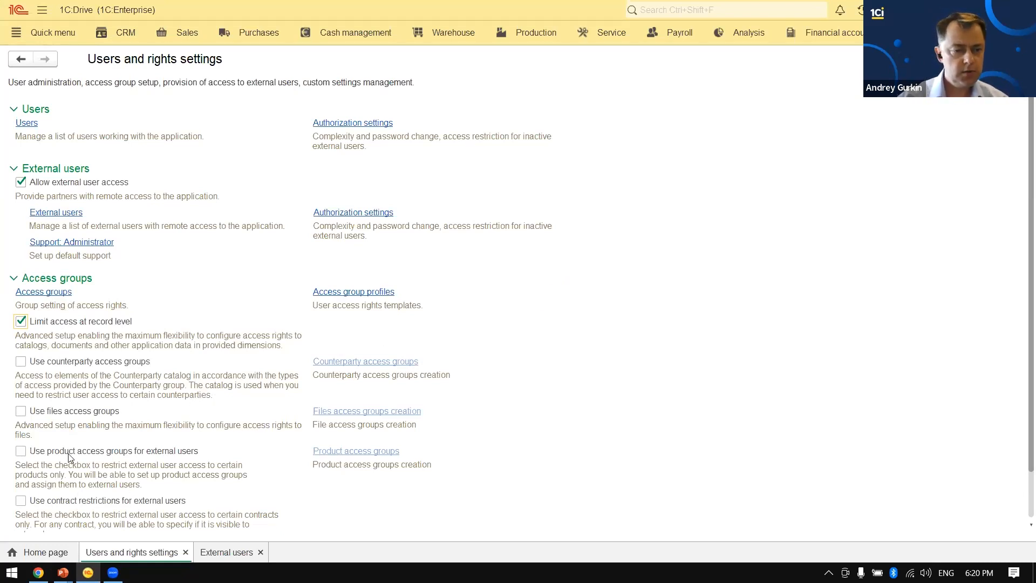
left_click(37, 455)
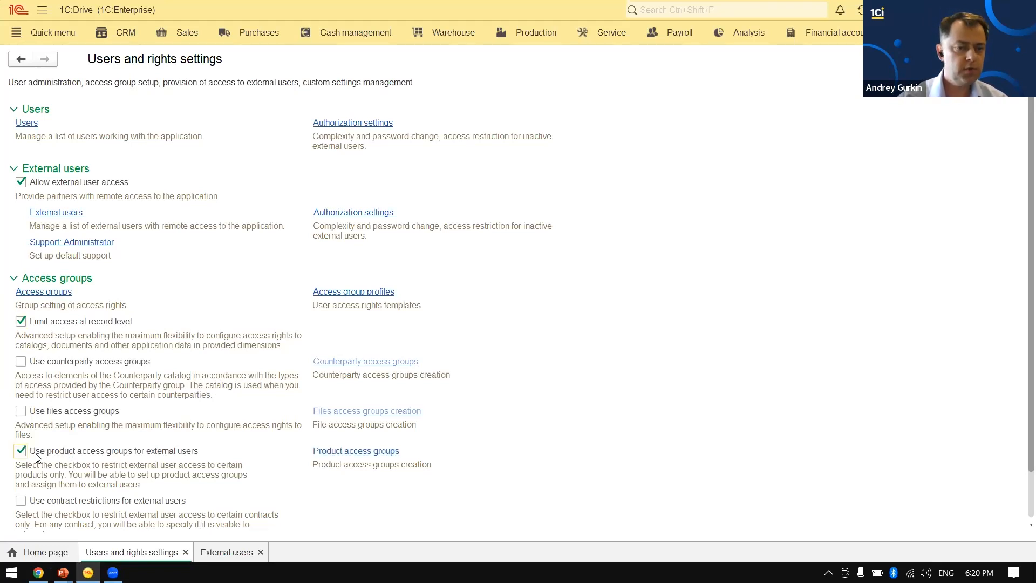
- Review the list of product access groups for external users and browse the Products catalog
left_click(384, 452)
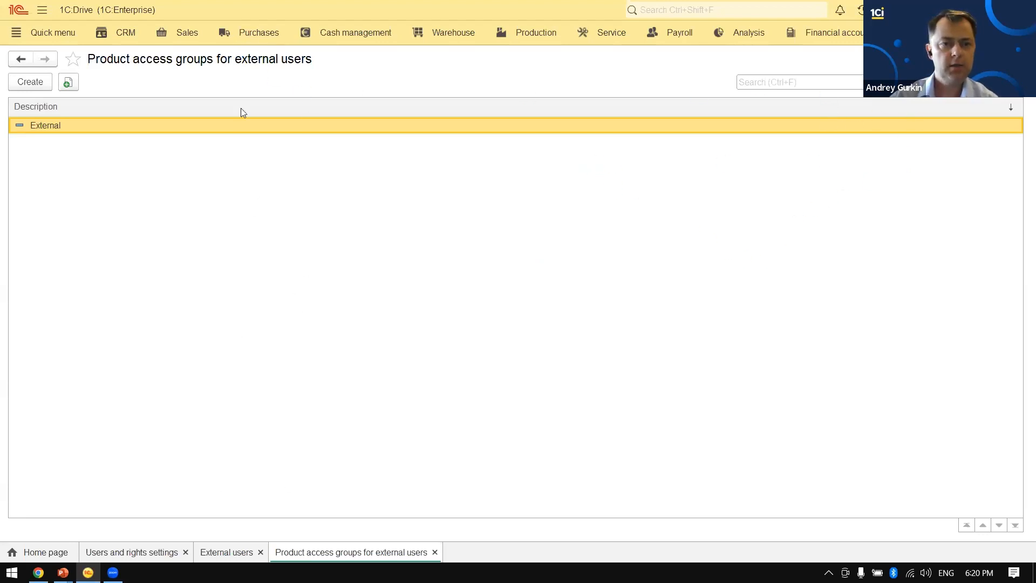
left_click(238, 32)
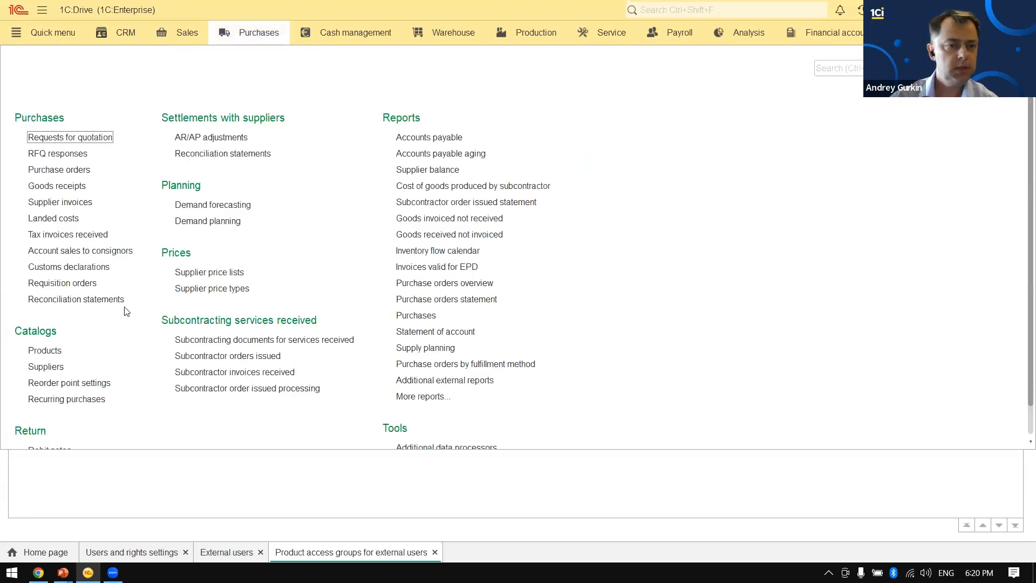
left_click(45, 350)
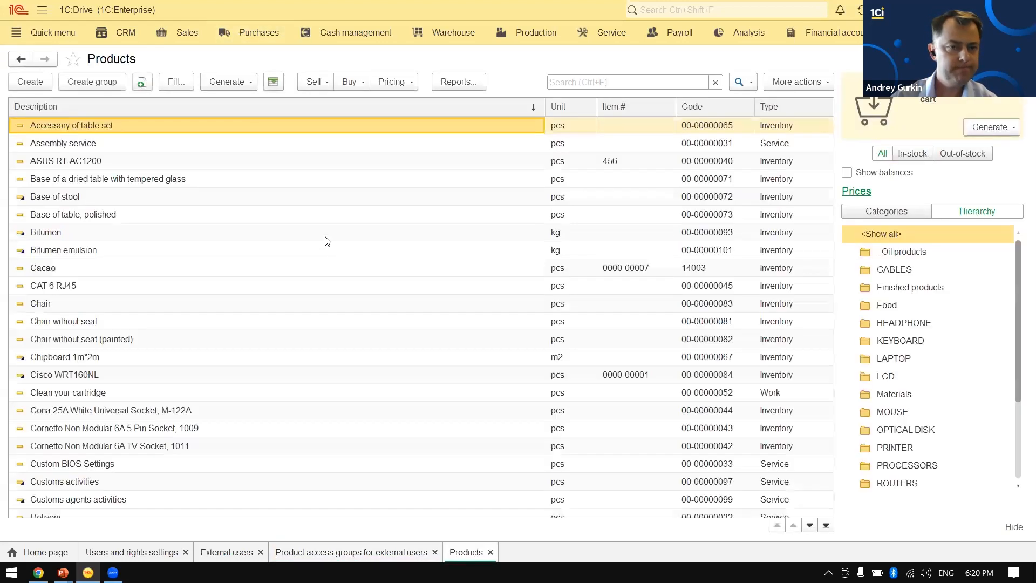
scroll(266, 233, "down", 10)
scroll(352, 317, "up", 10)
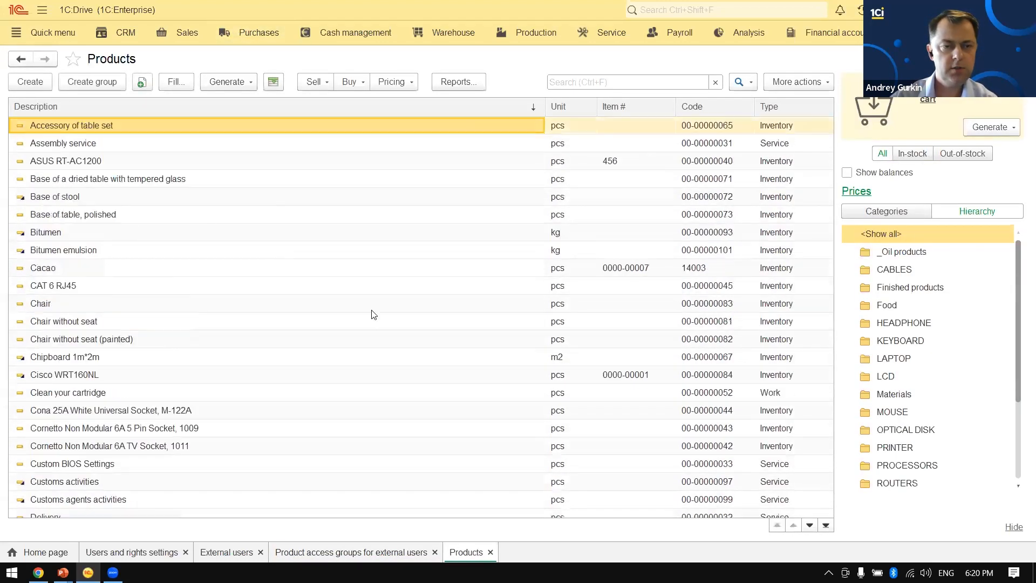
scroll(491, 361, "down", 9)
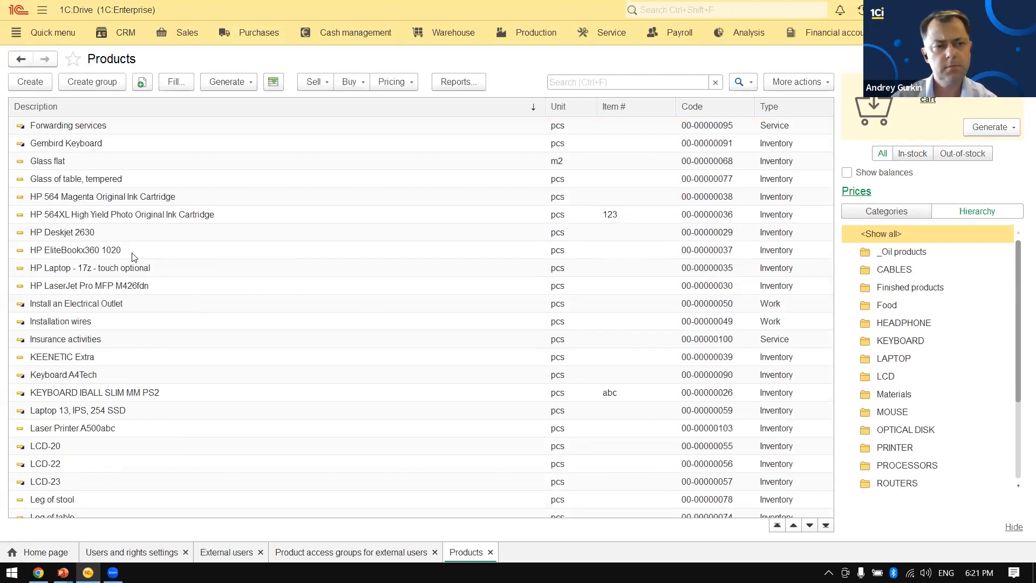
- Make the HP Deskjet 2630 product visible to external users with the External access group and save it
double_click(124, 237)
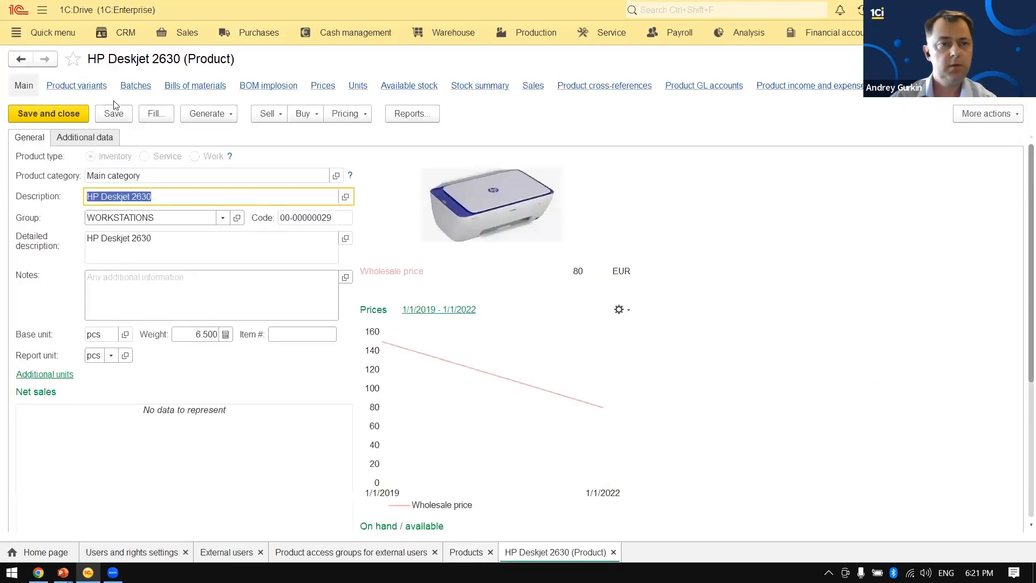
left_click(91, 141)
scroll(167, 249, "down", 5)
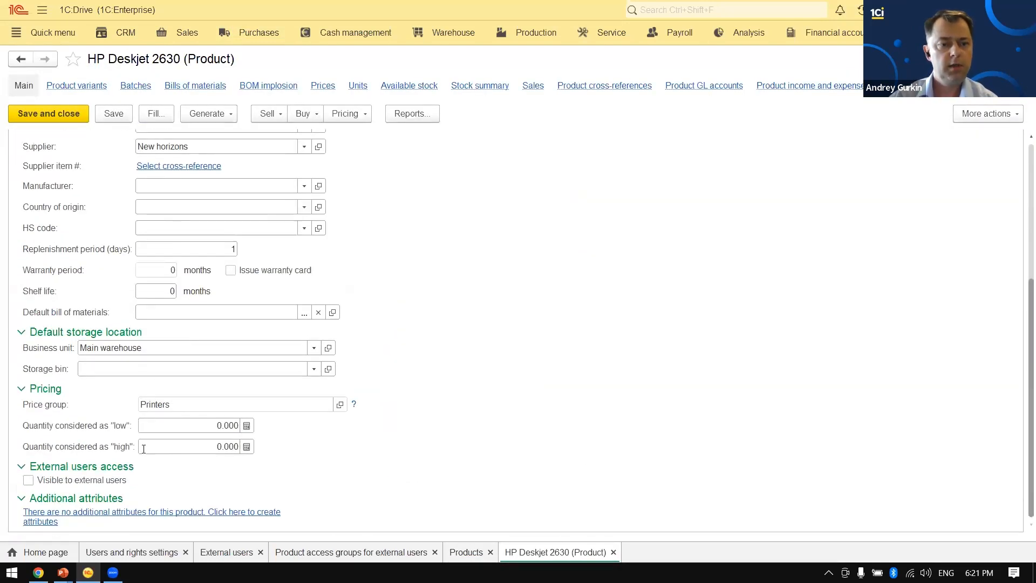
scroll(102, 361, "up", 5)
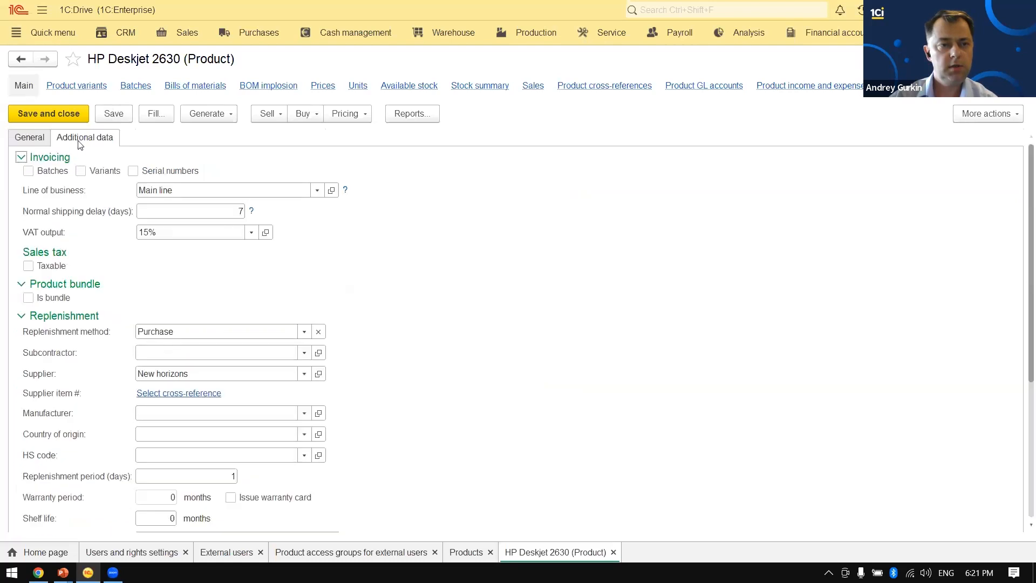
scroll(121, 330, "down", 5)
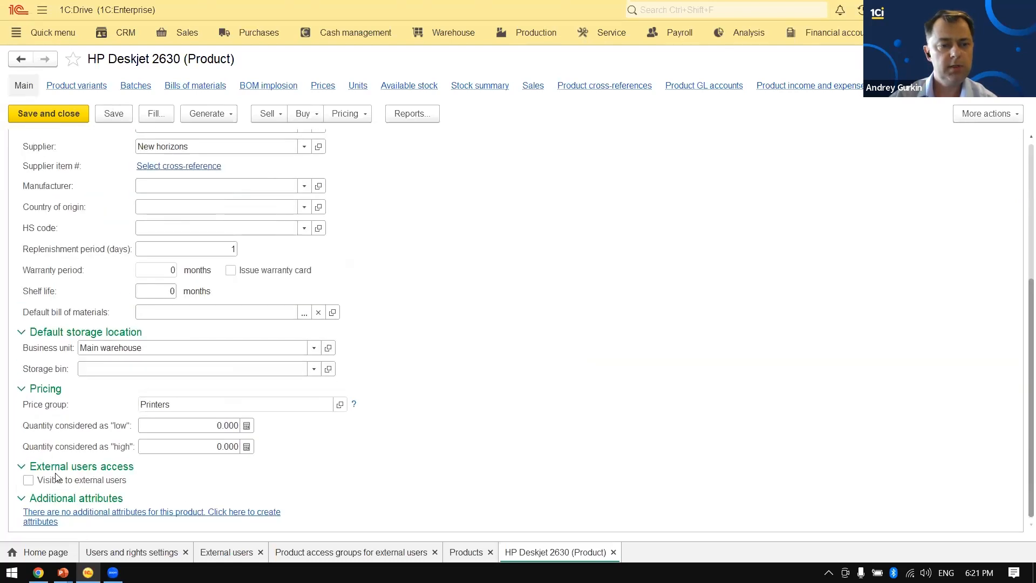
left_click(88, 485)
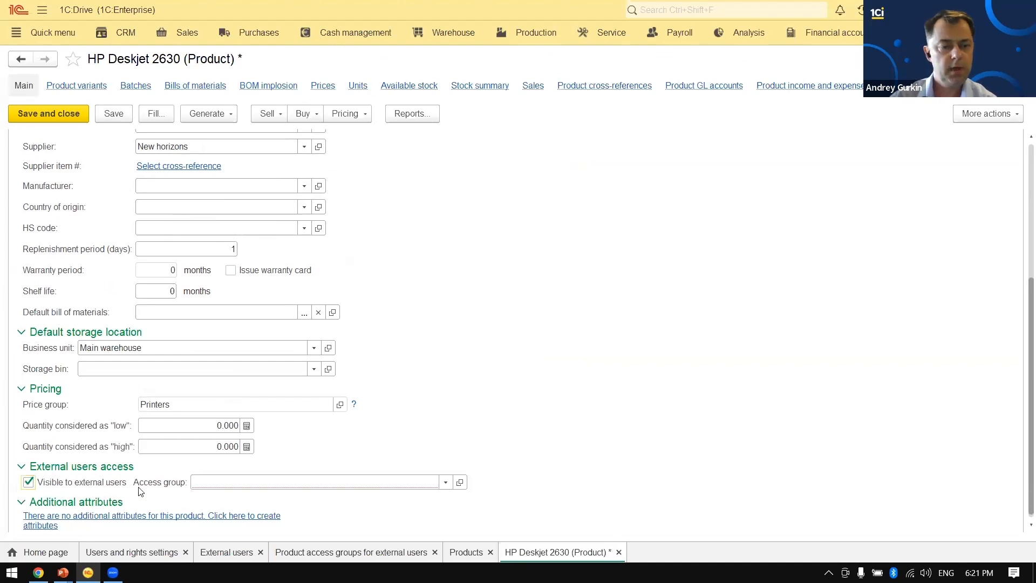
left_click(446, 482)
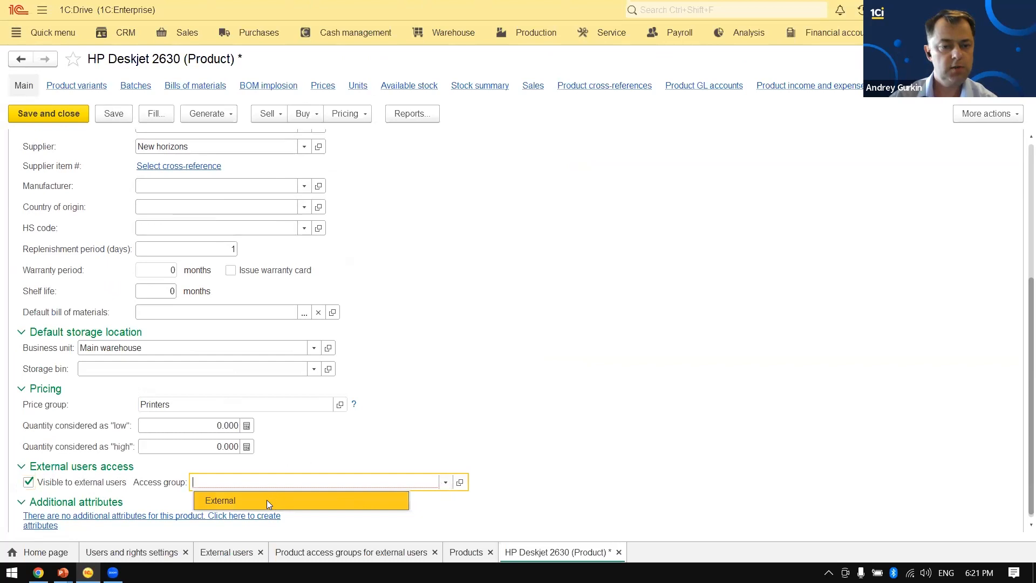
left_click(232, 502)
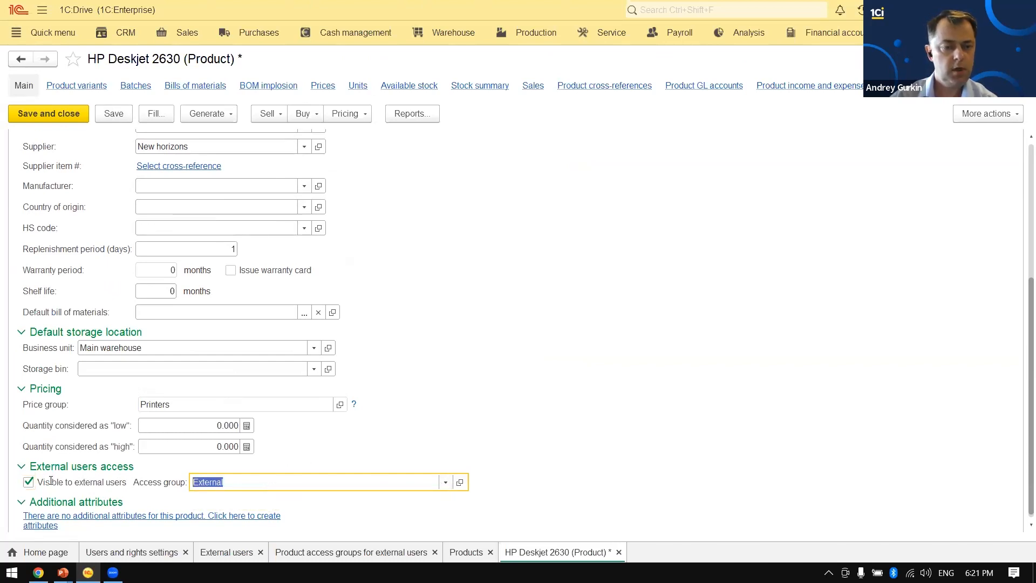
left_click(61, 115)
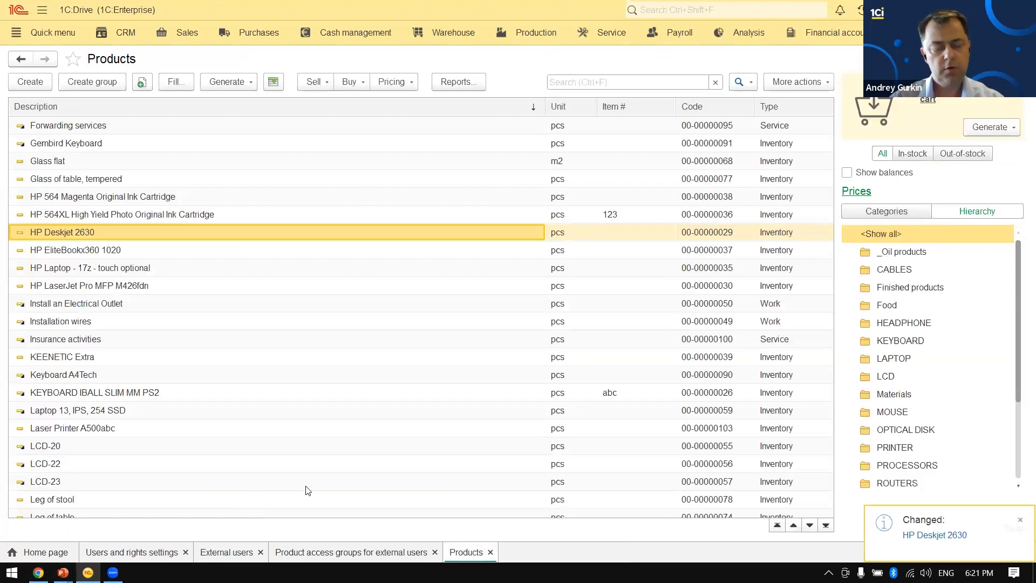
- Switch to the customer portal in Chrome, then refresh and reopen its product list to check the access restriction
key("alt+Tab")
left_click(587, 141)
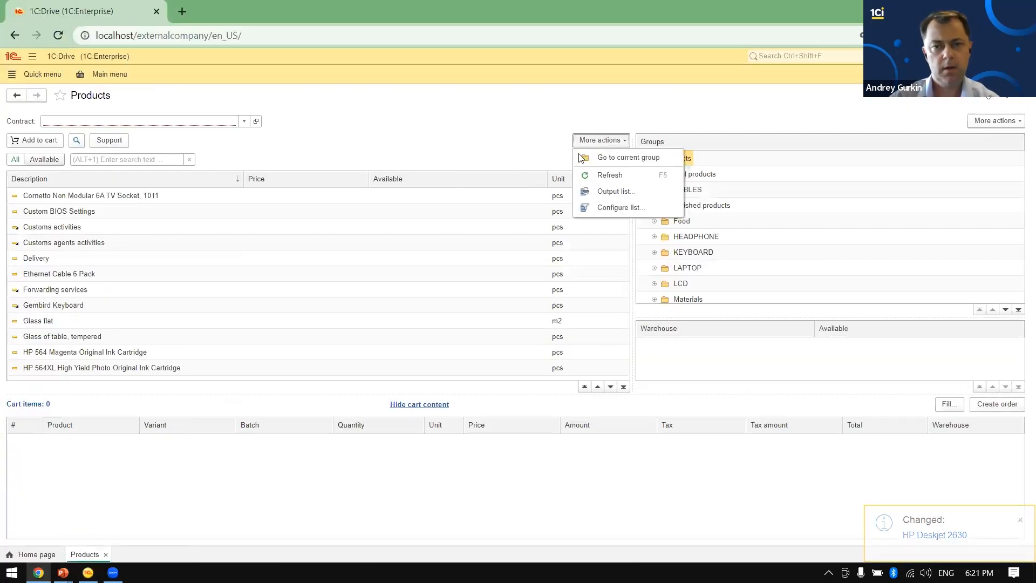
left_click(589, 173)
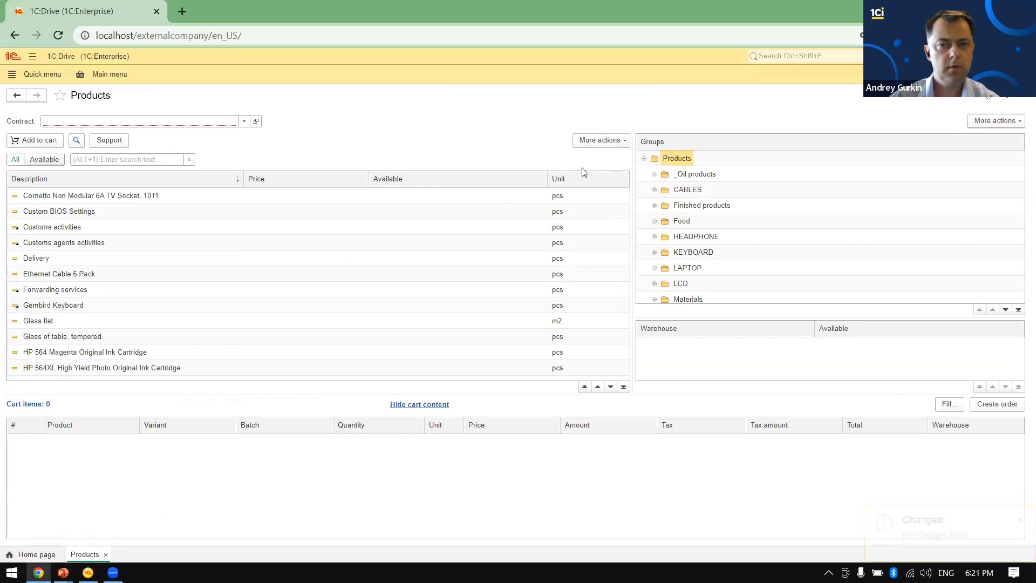
left_click(425, 237)
key("Escape")
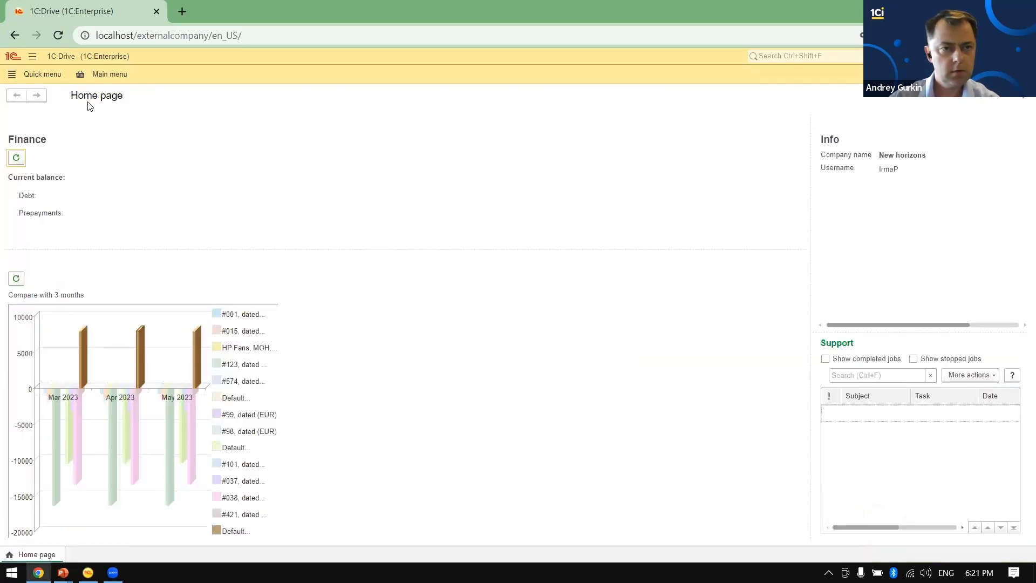
left_click(100, 76)
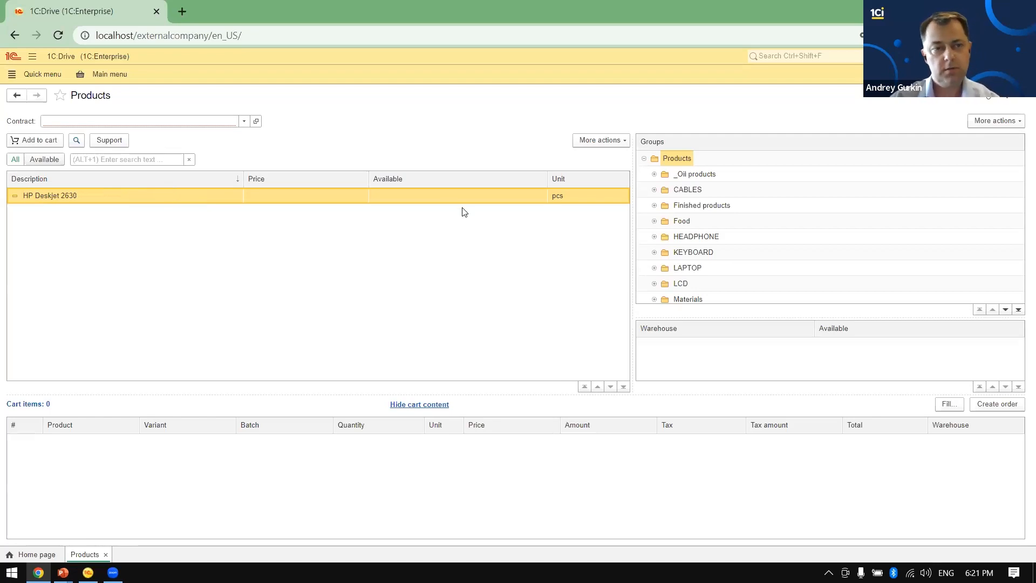
- Switch to the 1C:Drive window, make HP LaserJet Pro MFP M426fdn visible to external users in the External access group and save it
key("alt+Tab")
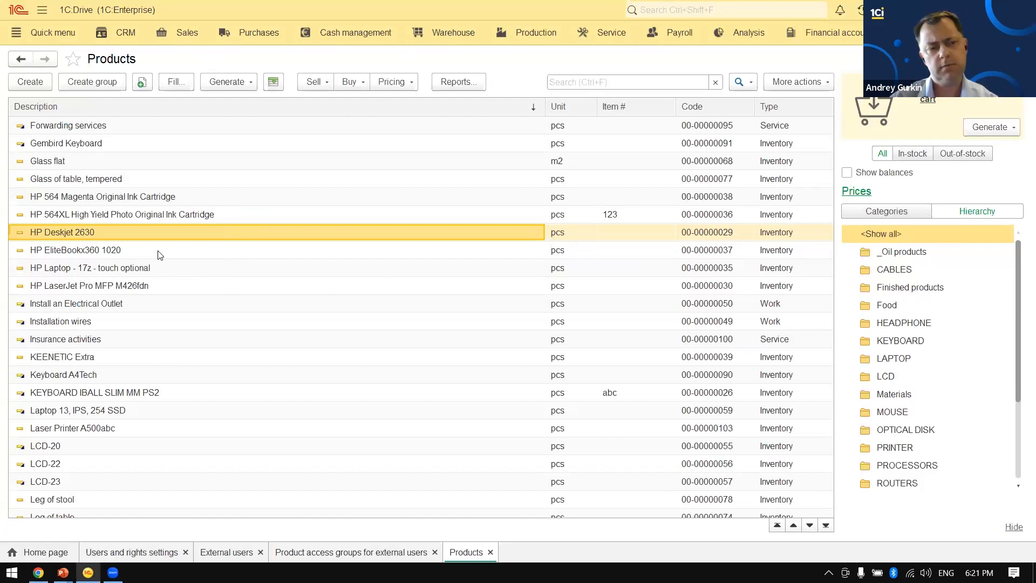
double_click(145, 285)
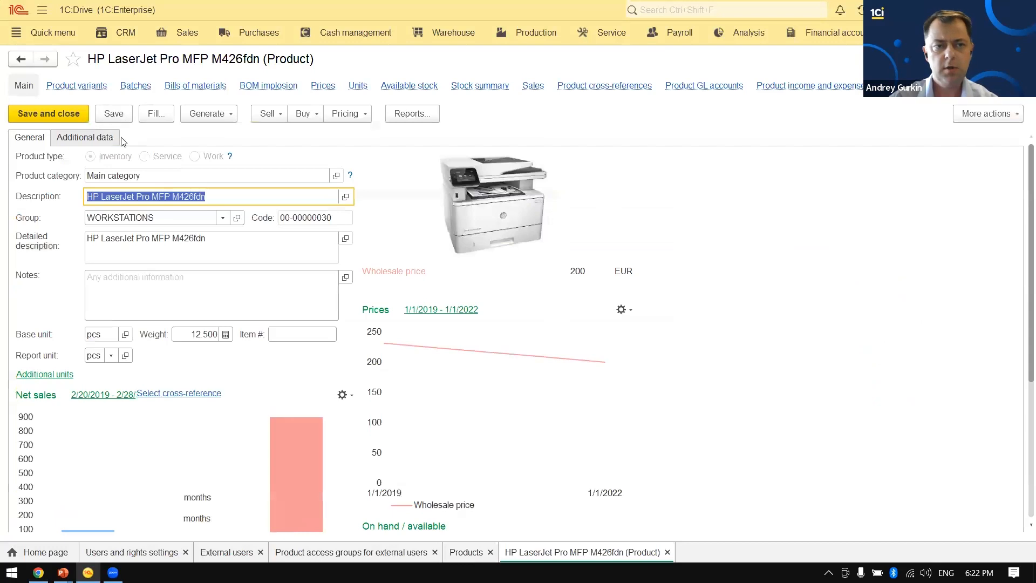
scroll(232, 459, "down", 10)
left_click(52, 483)
left_click(267, 480)
left_click(263, 498)
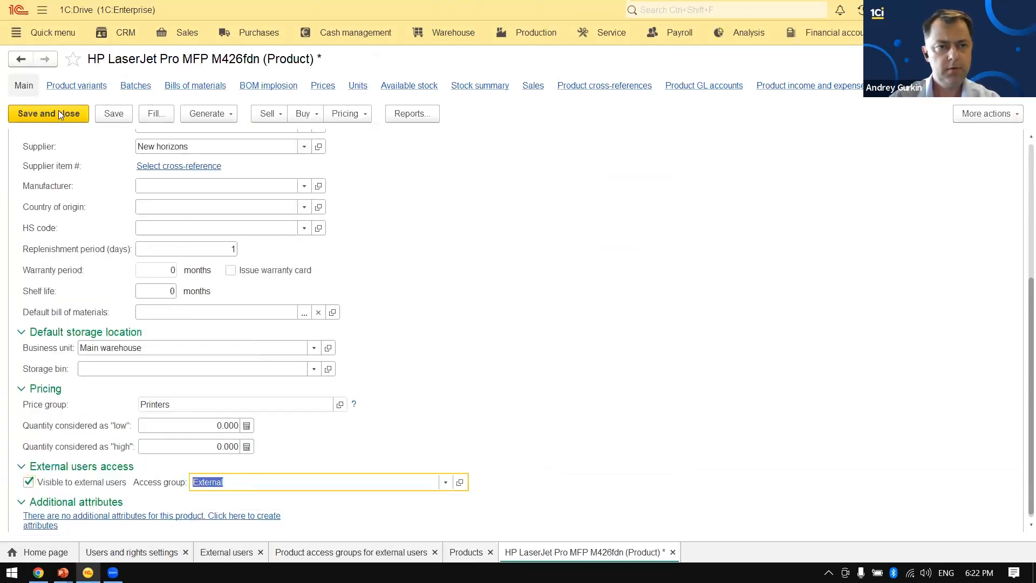
left_click(48, 113)
- Make the Laser Printer A500abc product visible to external users with the External access group and save it
scroll(188, 404, "down", 2)
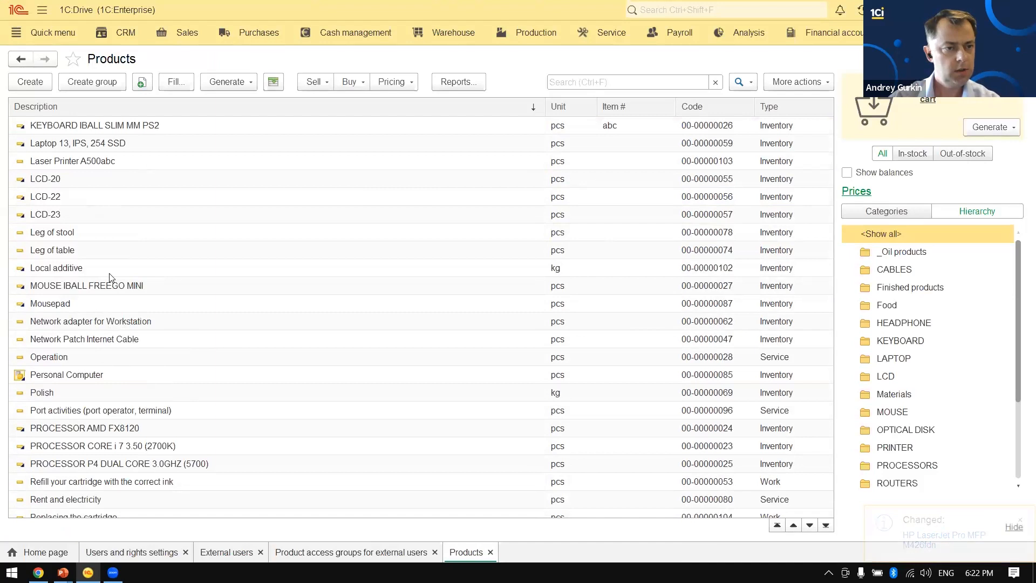
scroll(111, 278, "up", 2)
scroll(111, 277, "up", 1)
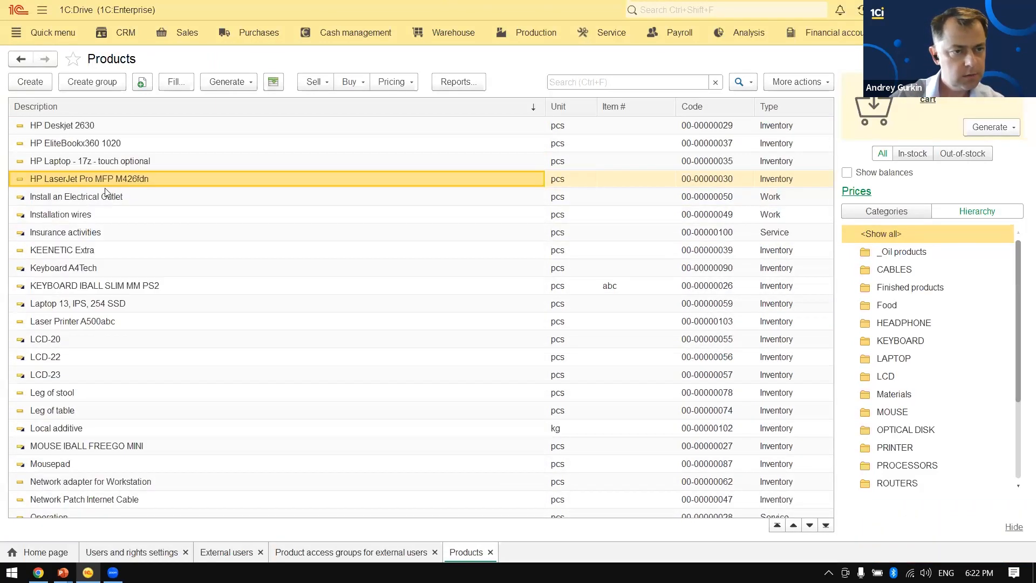
left_click(136, 290)
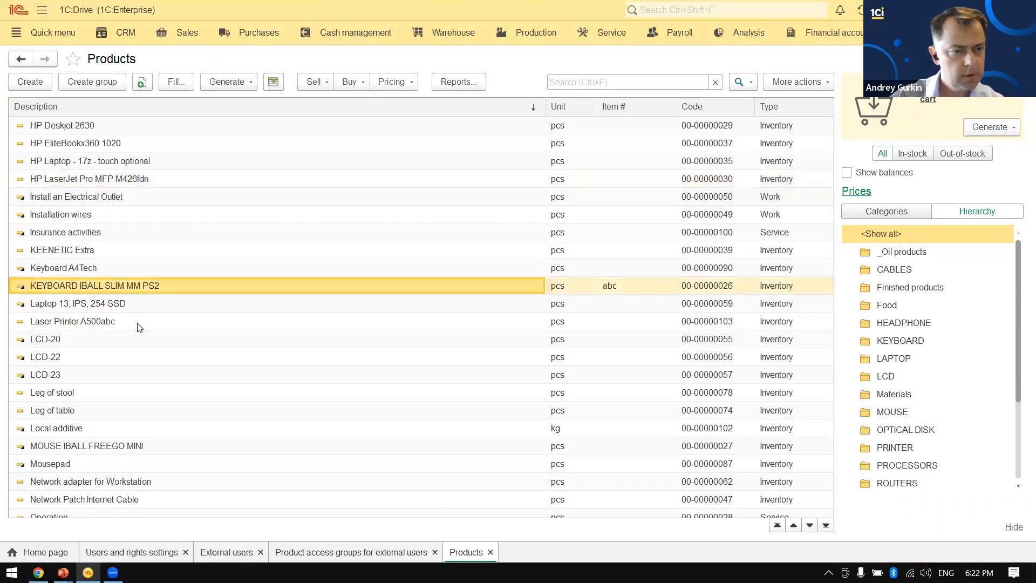
double_click(138, 325)
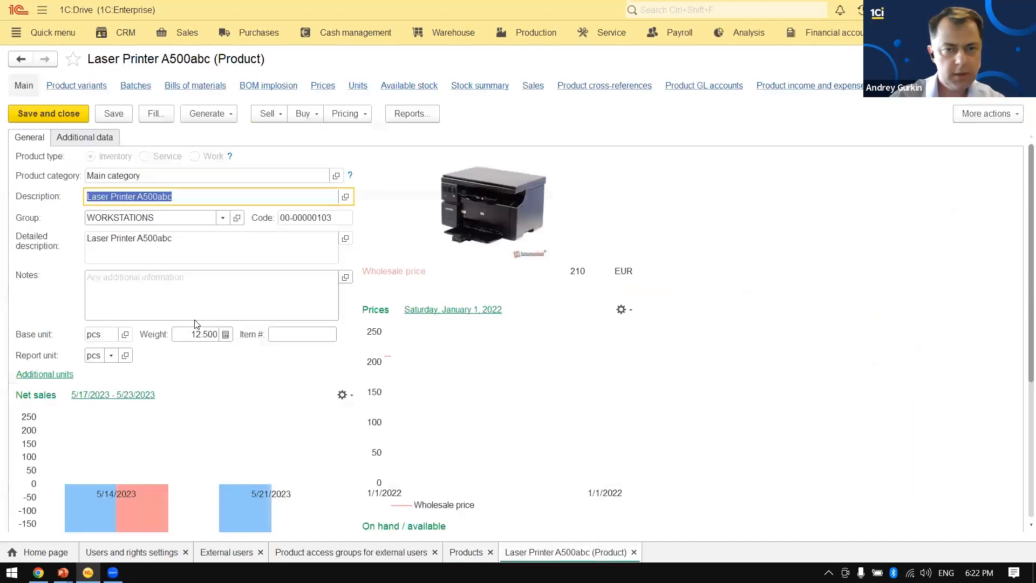
left_click(99, 137)
scroll(200, 382, "down", 5)
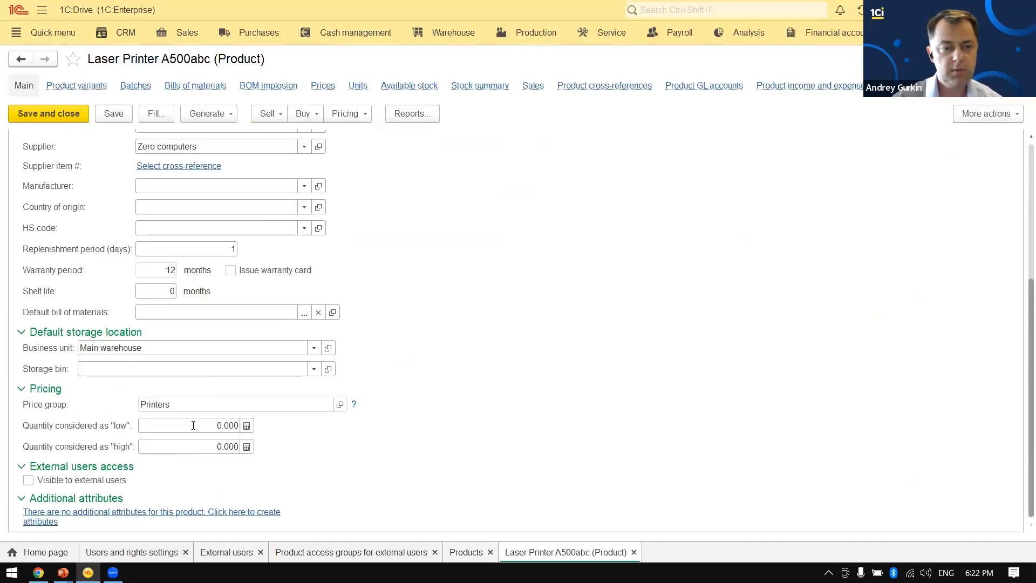
left_click(124, 481)
left_click(347, 483)
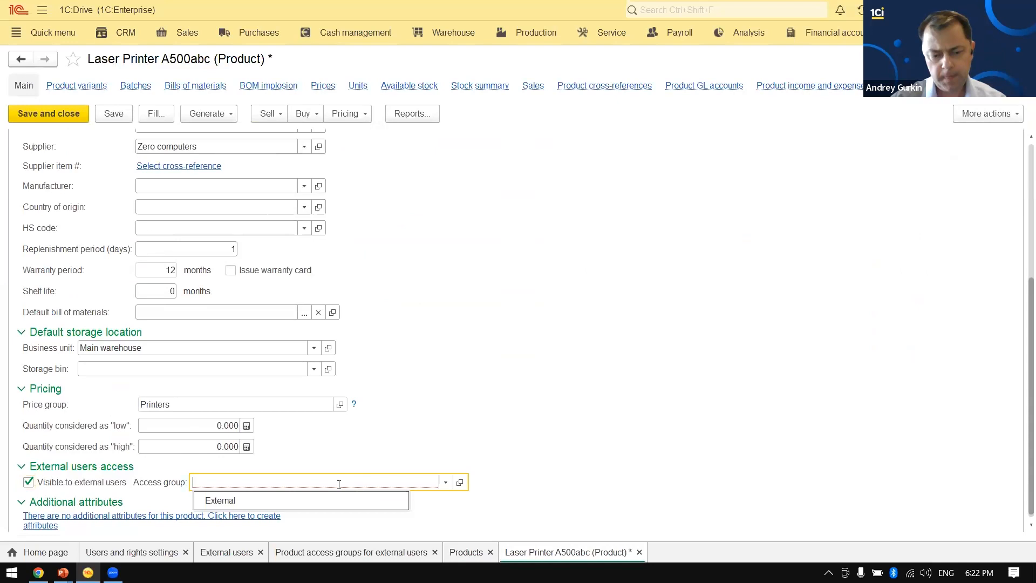
left_click(345, 494)
left_click(12, 113)
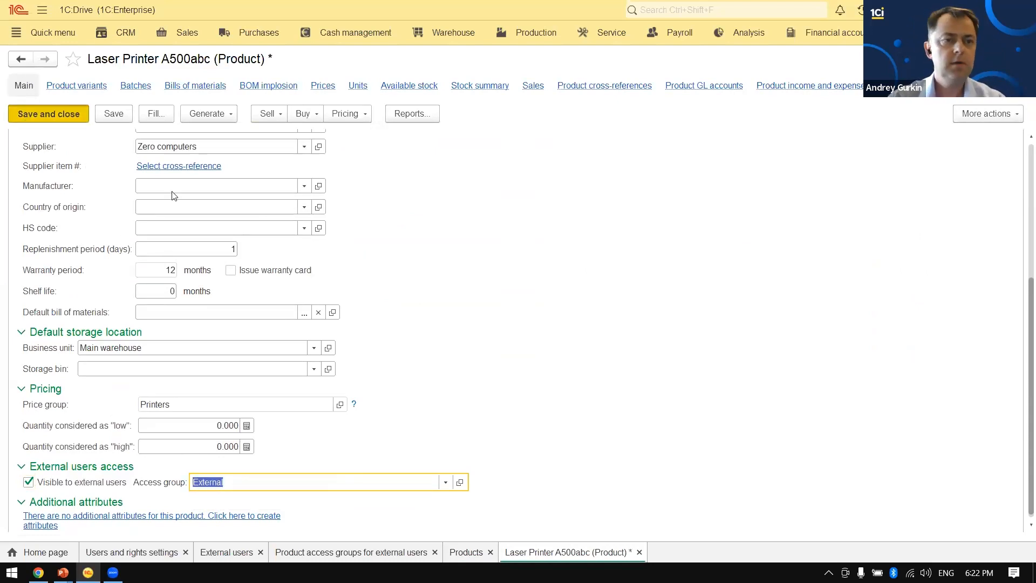
- Switch to the customer portal in Chrome, refresh the product list and select Contract 2023 as the contract
key("alt+Tab")
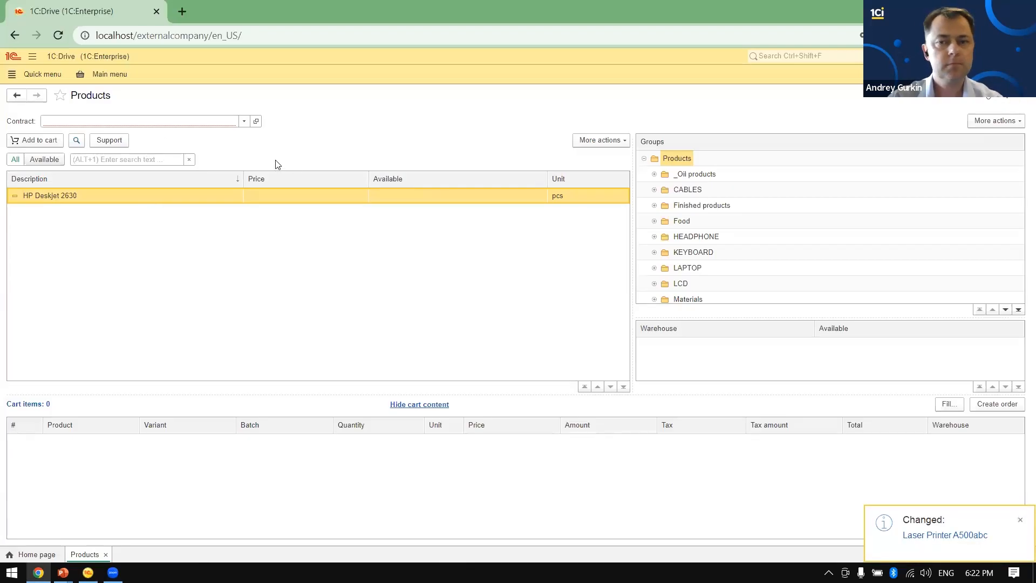
left_click(621, 141)
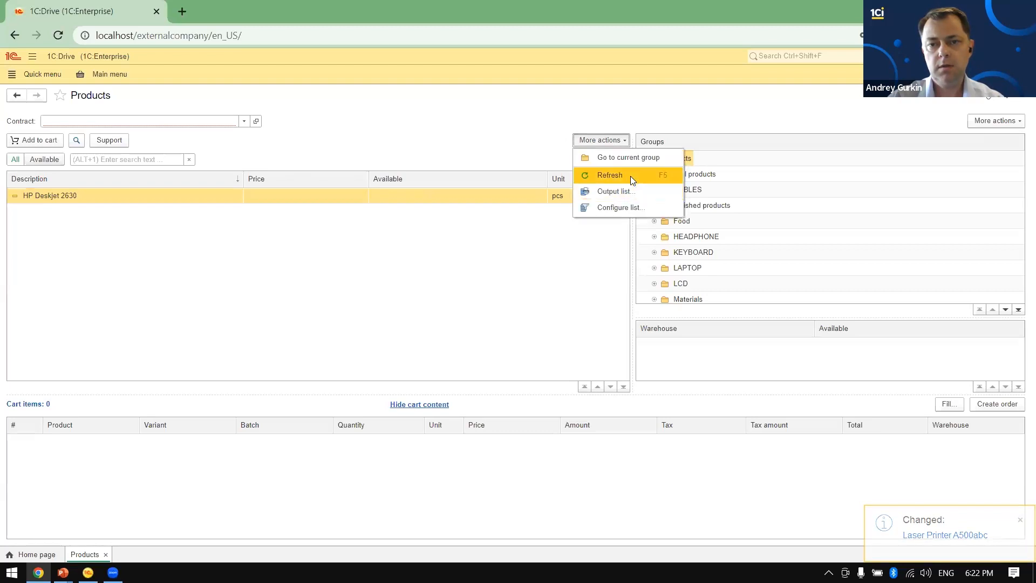
left_click(630, 175)
left_click(138, 211)
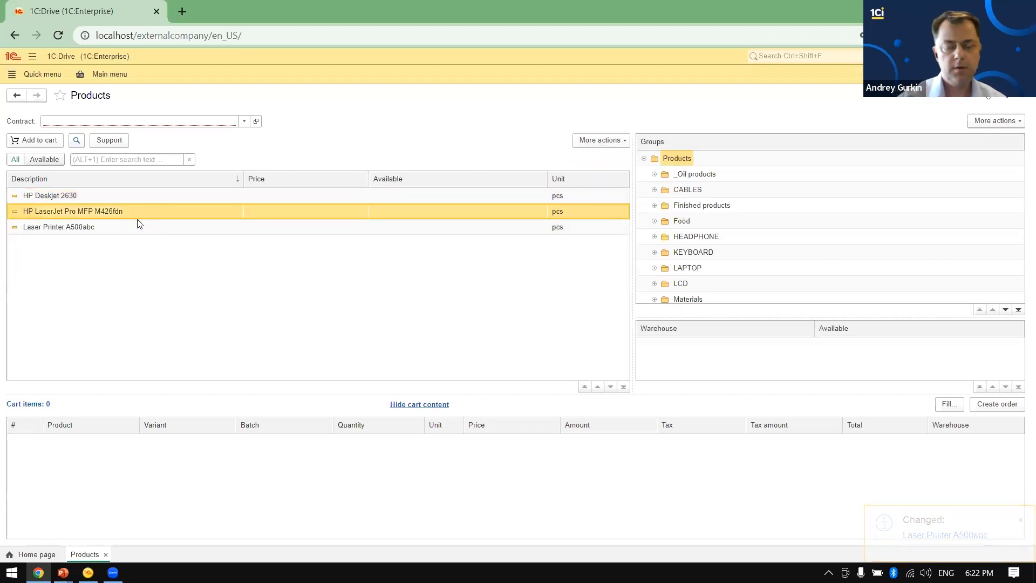
left_click(244, 121)
left_click(156, 138)
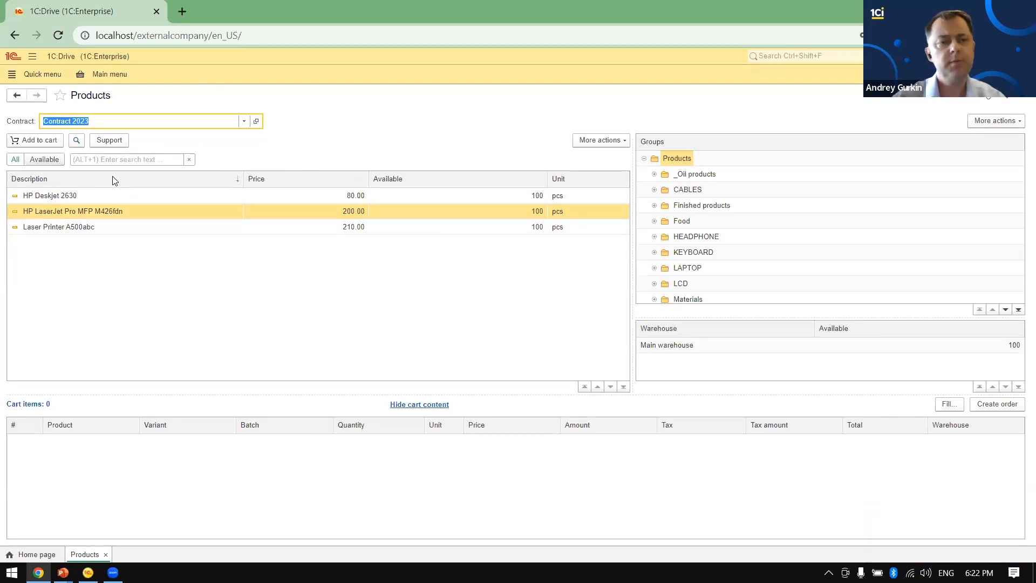
- Add one piece of Laser Printer A500abc to the cart
left_click(79, 231)
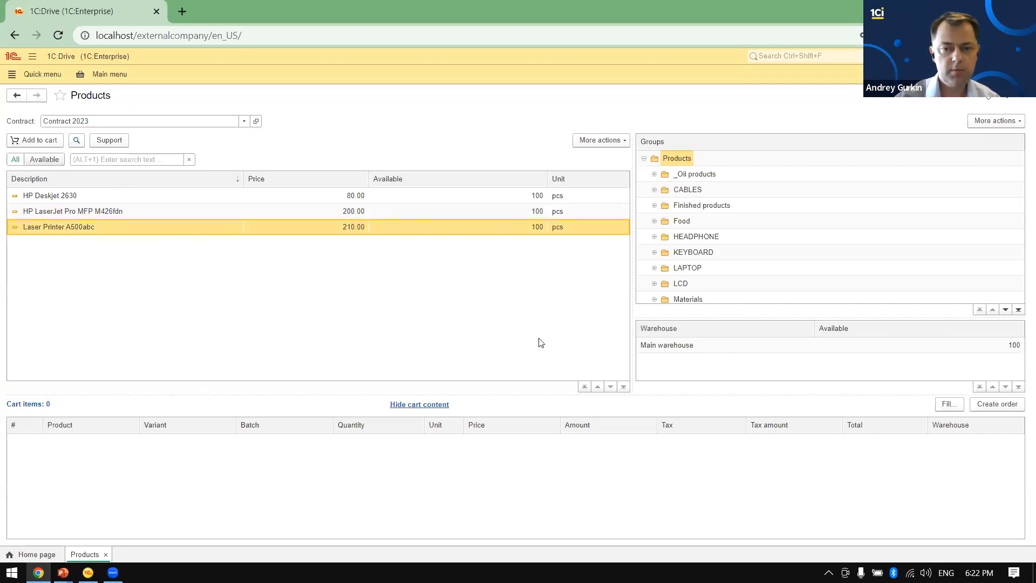
double_click(109, 227)
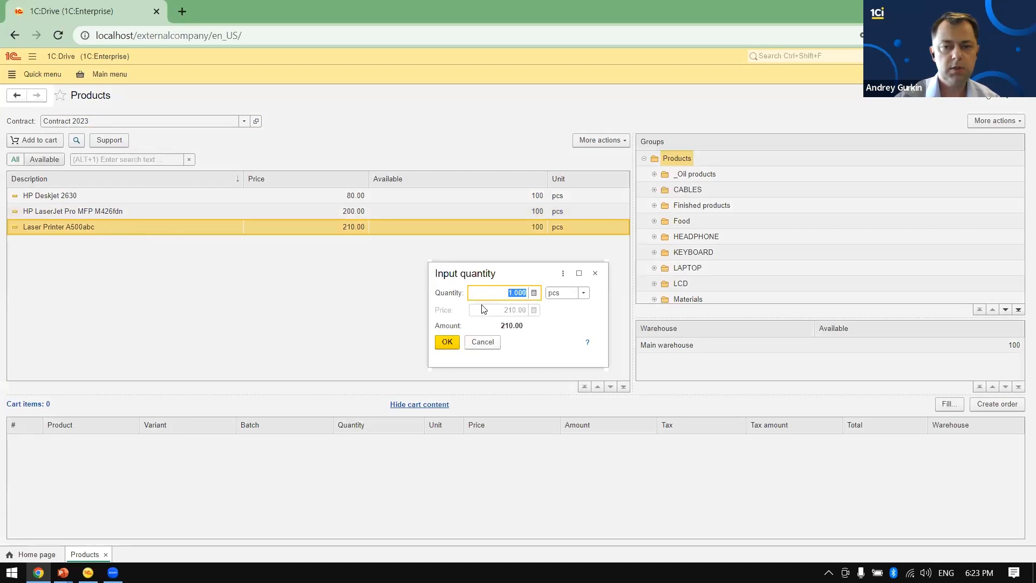
left_click(448, 343)
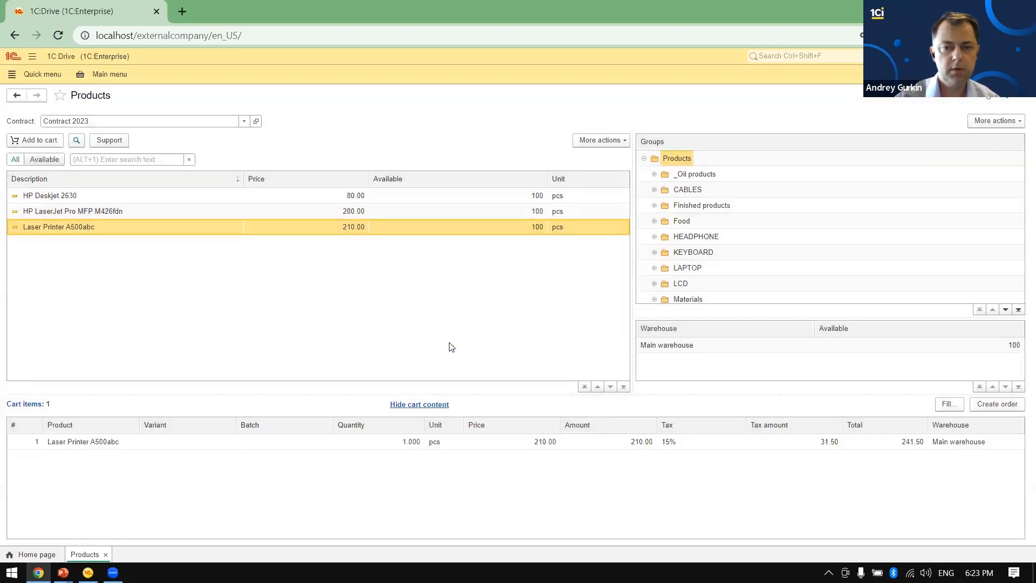
- Create an order from the cart with shipment date 5/24/2023 and the Customer pick-up delivery option
left_click(1003, 406)
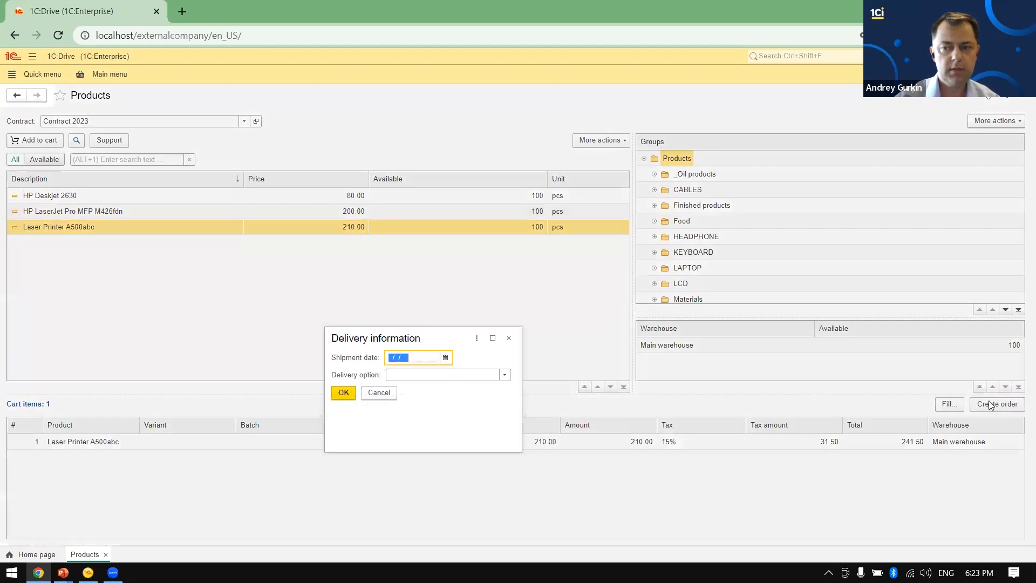
left_click(446, 359)
left_click(527, 261)
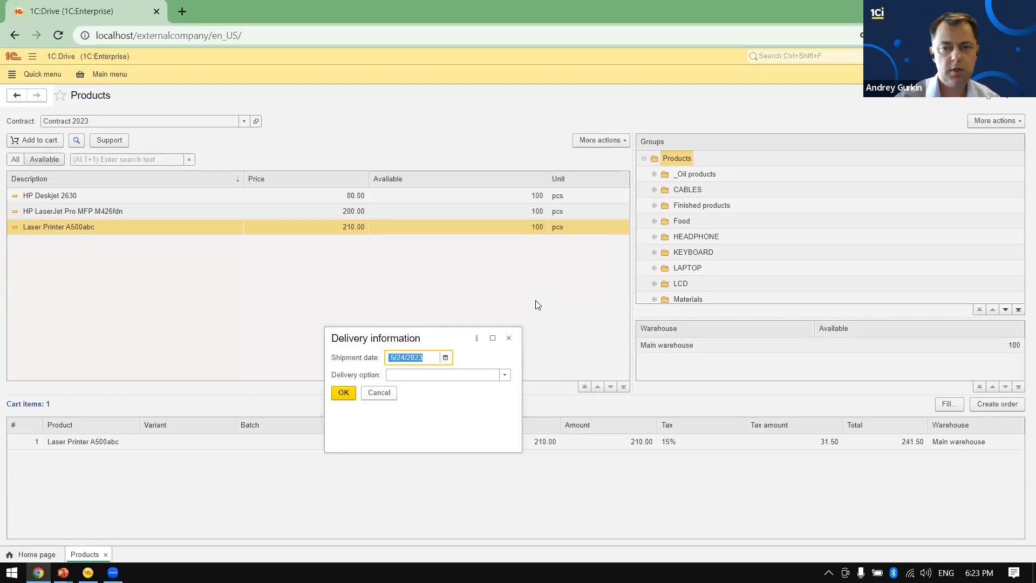
left_click(504, 375)
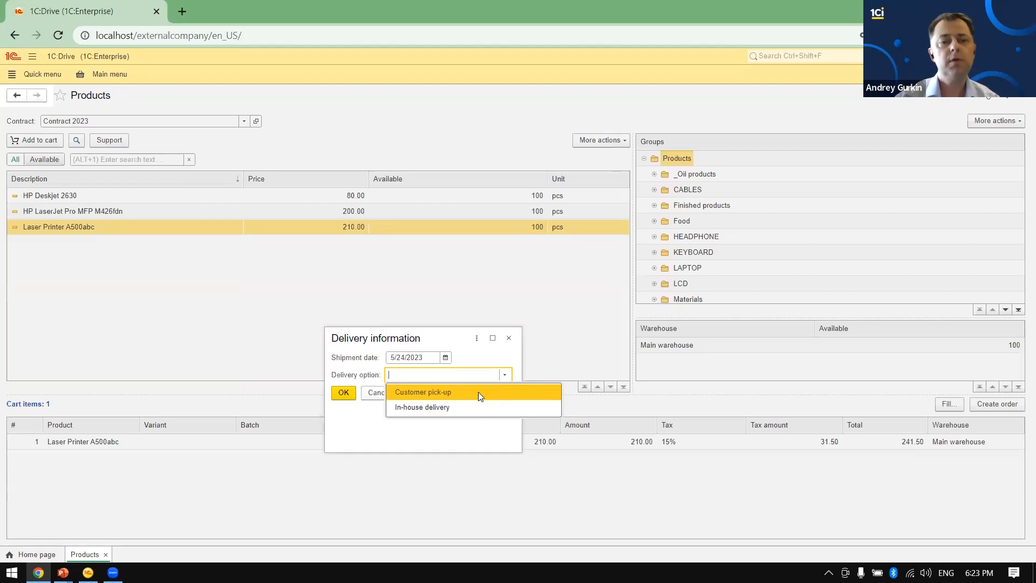
left_click(479, 393)
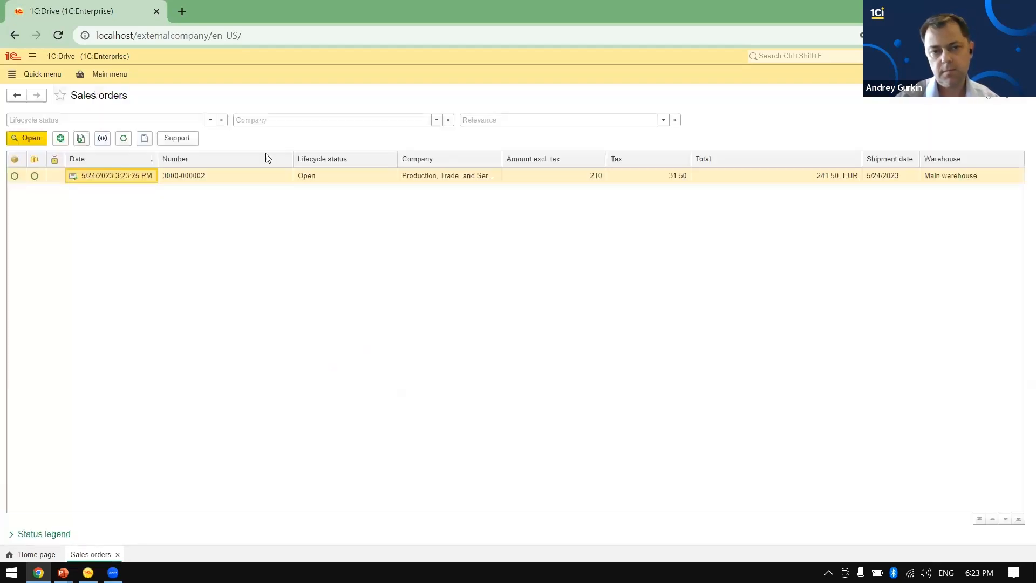
- Open the order confirmation of the newly placed sales order from the portal's order list
left_click(270, 176)
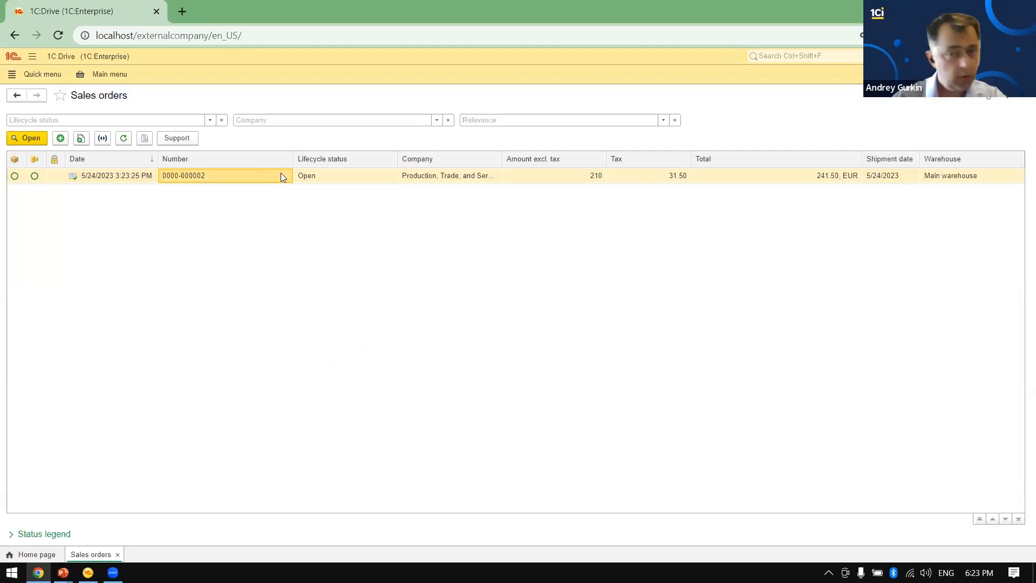
left_click(311, 180)
double_click(310, 180)
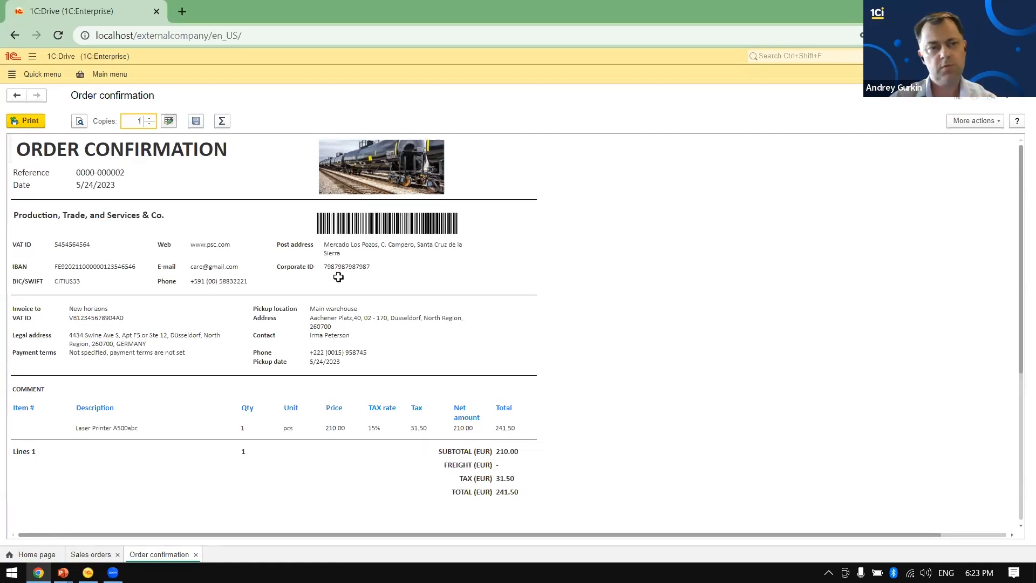
- Switch to the 1C:Drive window and open the 5/24/2023 sales order of customer New horizons from the sales orders list
key("alt+Tab")
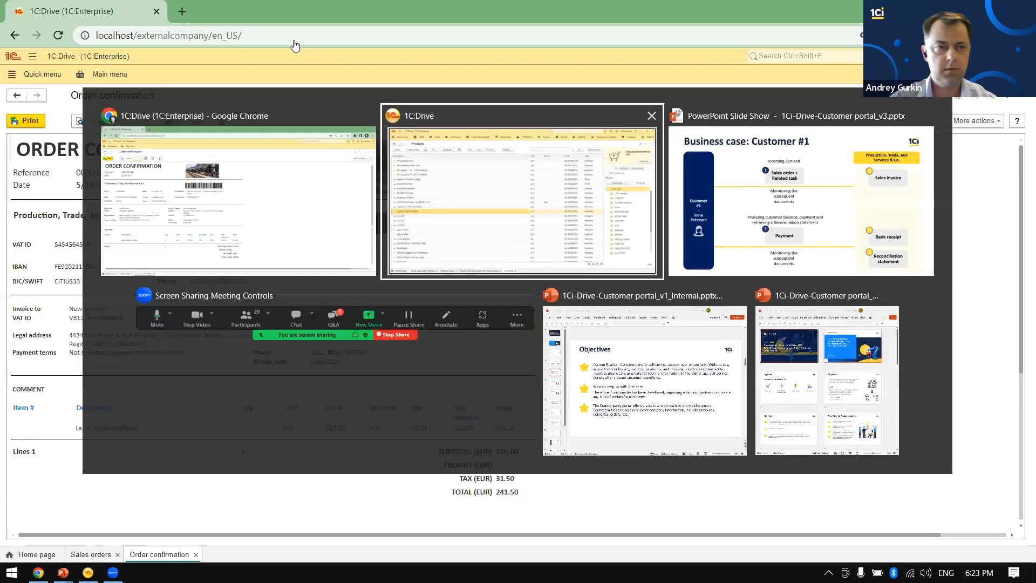
left_click(186, 34)
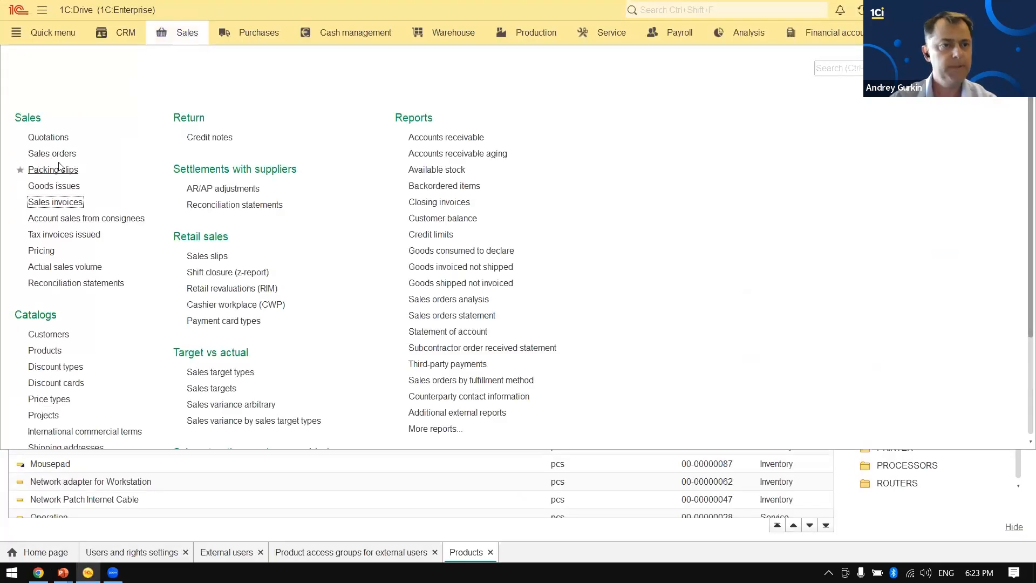
left_click(57, 154)
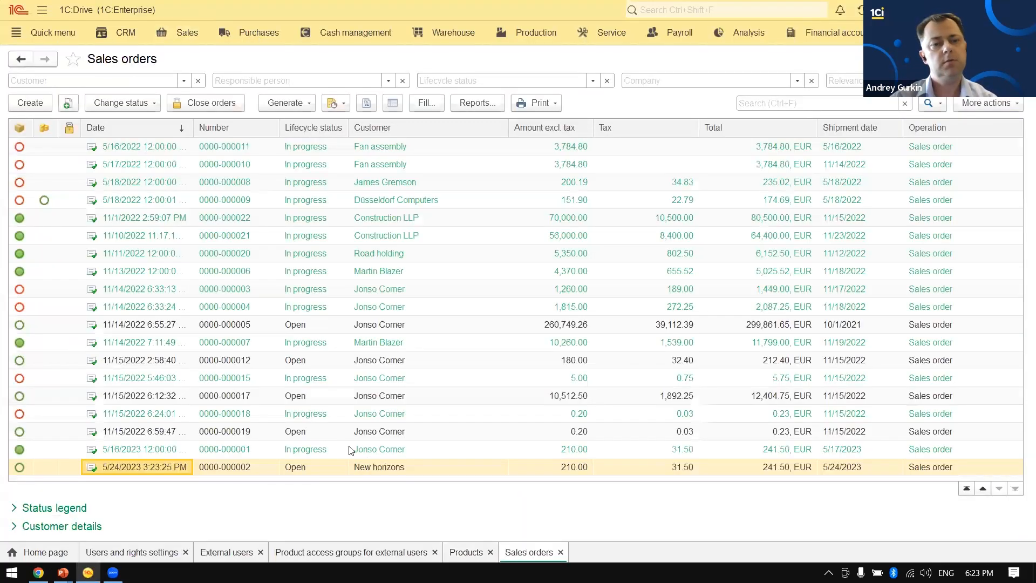
double_click(375, 468)
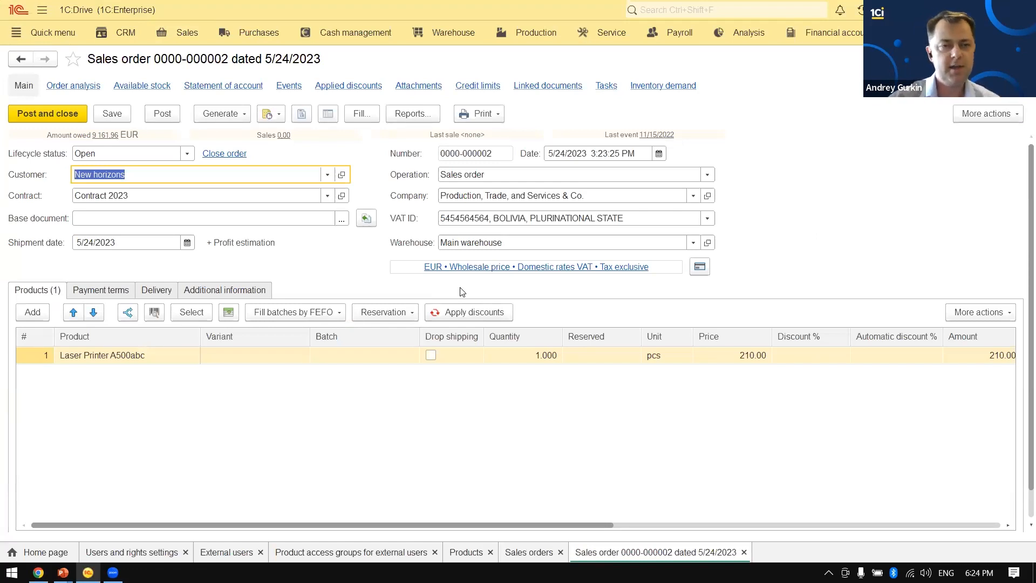
- Review the sales order's payment terms, delivery and additional information, and return to its product lines
left_click(102, 290)
left_click(145, 290)
left_click(198, 291)
left_click(46, 292)
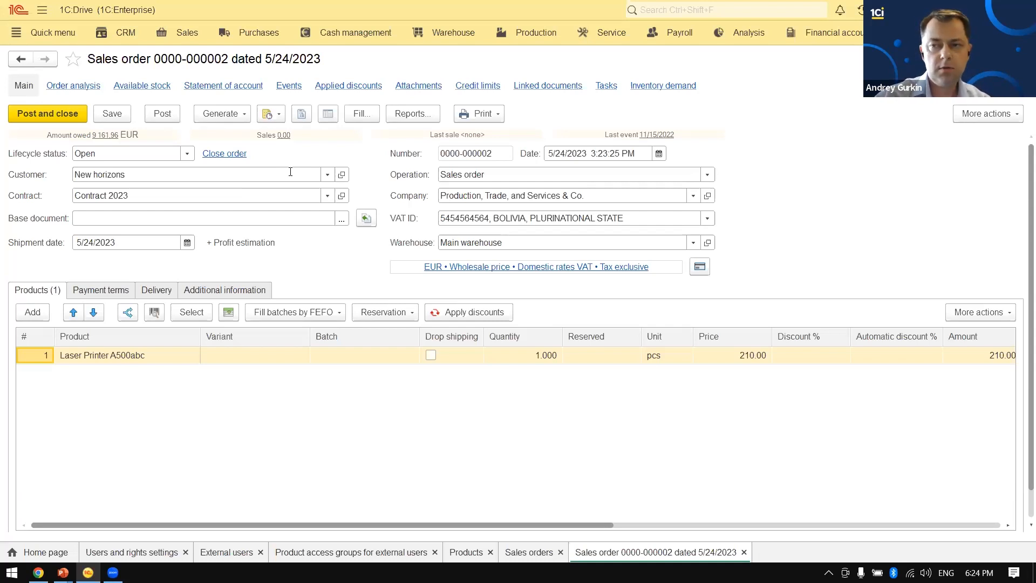
- Switch to the customer portal in Chrome, close the order confirmation and select the 5/24/2023 order in the list
key("alt+Tab")
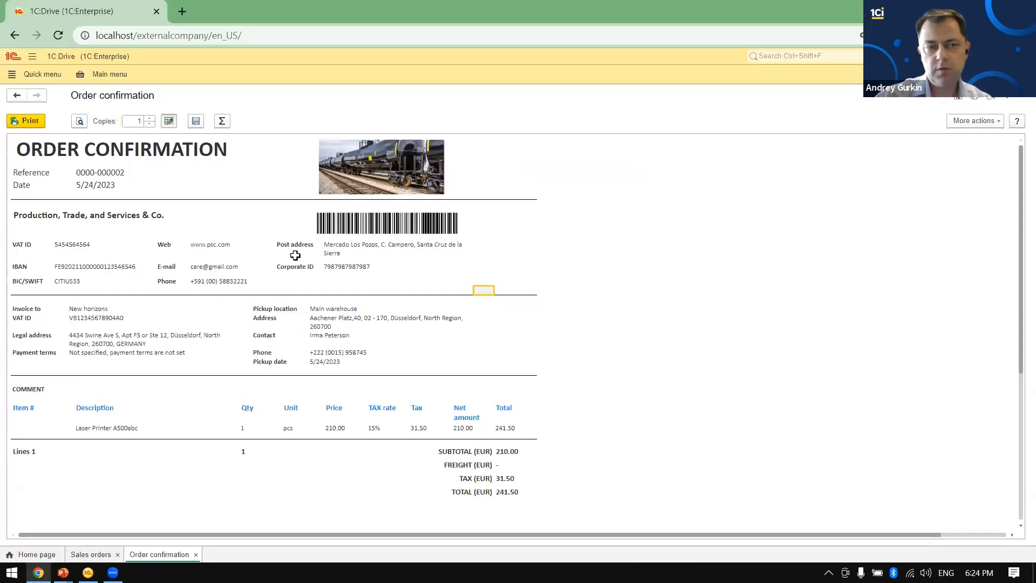
key("Escape")
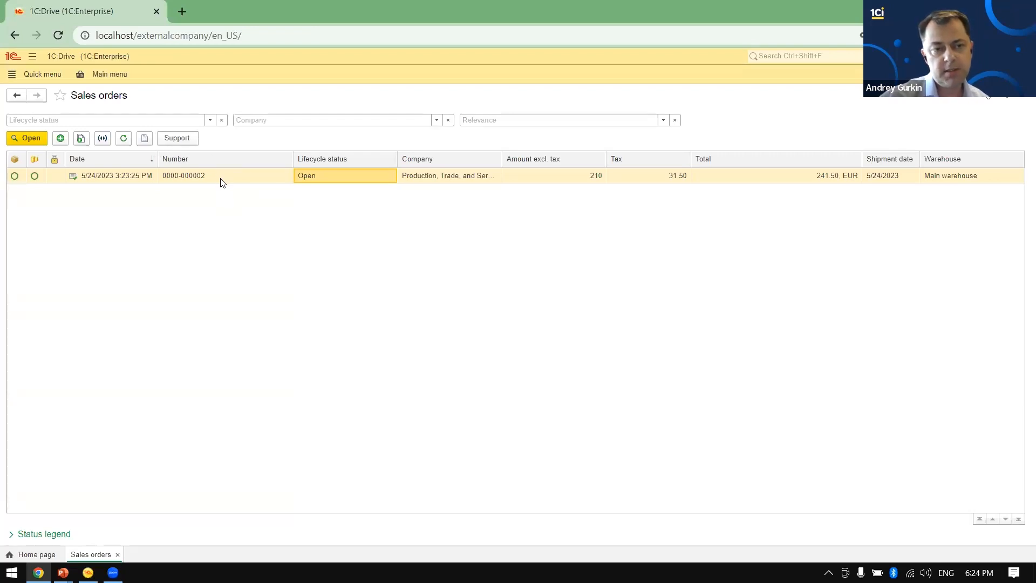
left_click(198, 179)
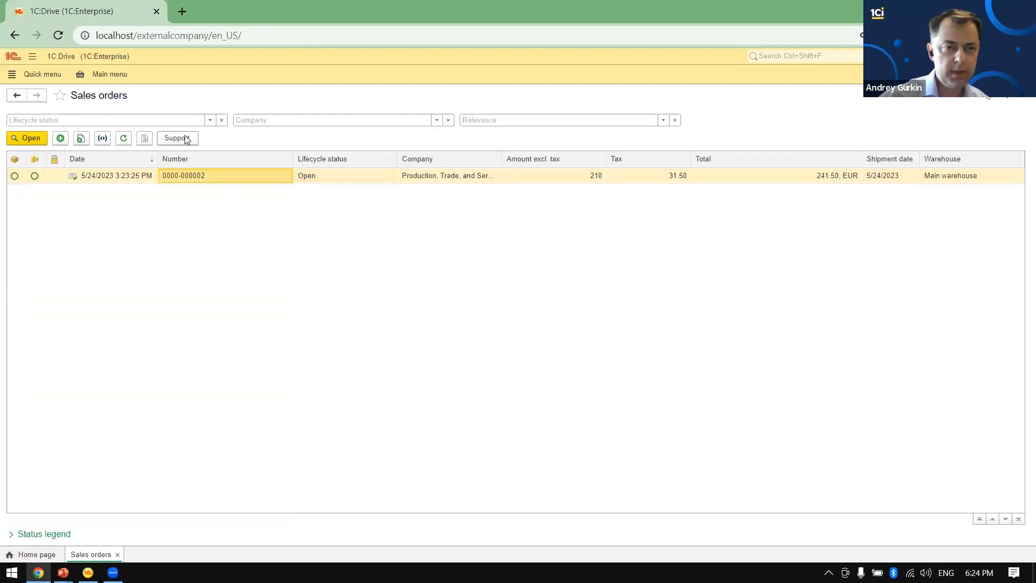
- Create a support job named "I want whis printer" for the selected order and start it
left_click(187, 139)
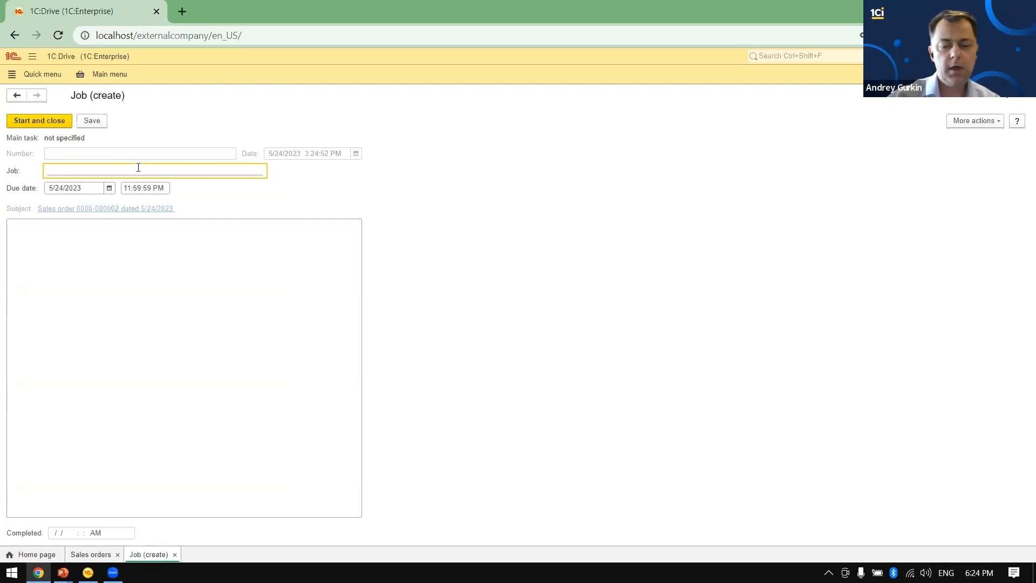
type("P")
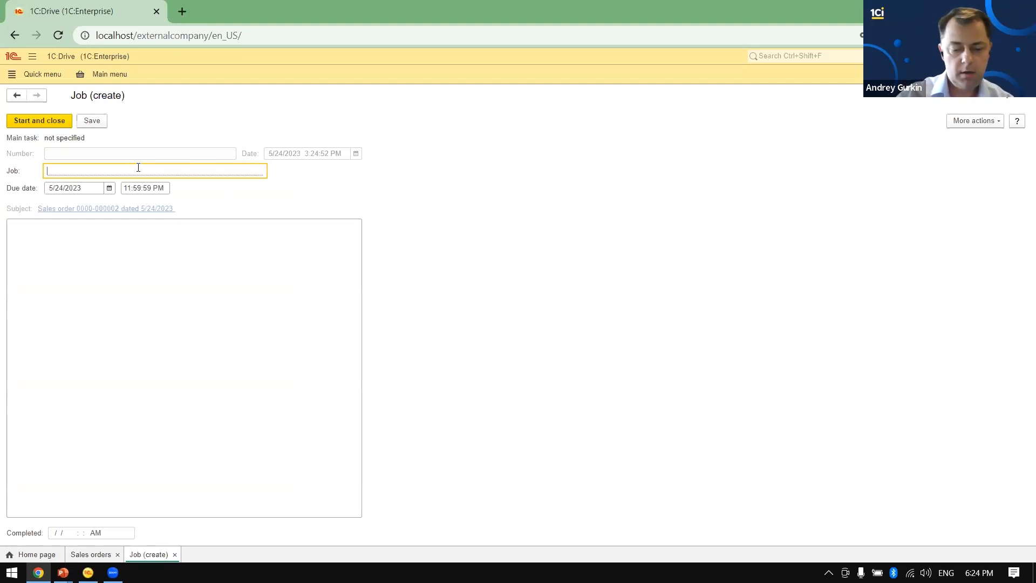
type("I wan")
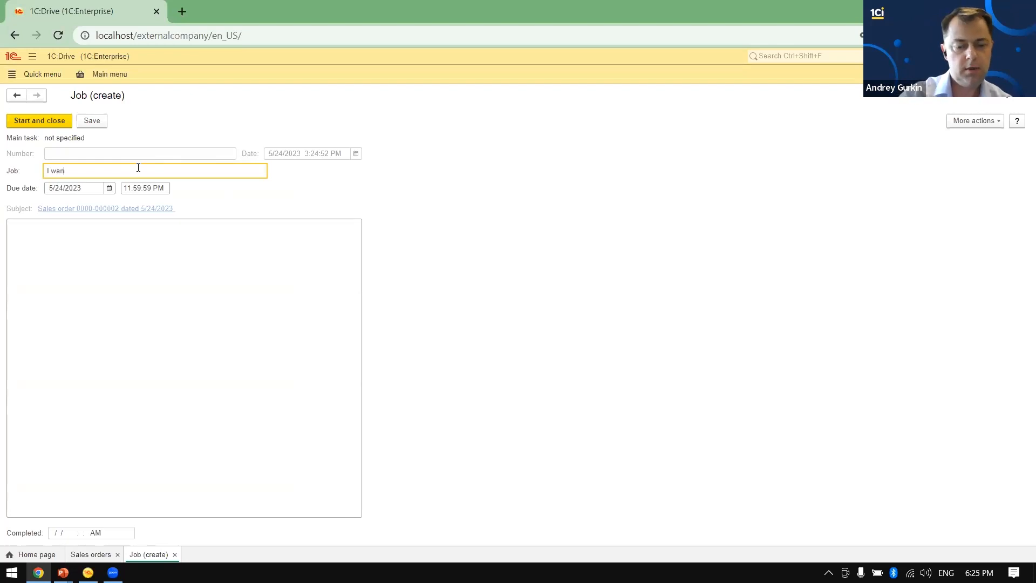
type("t whis printer")
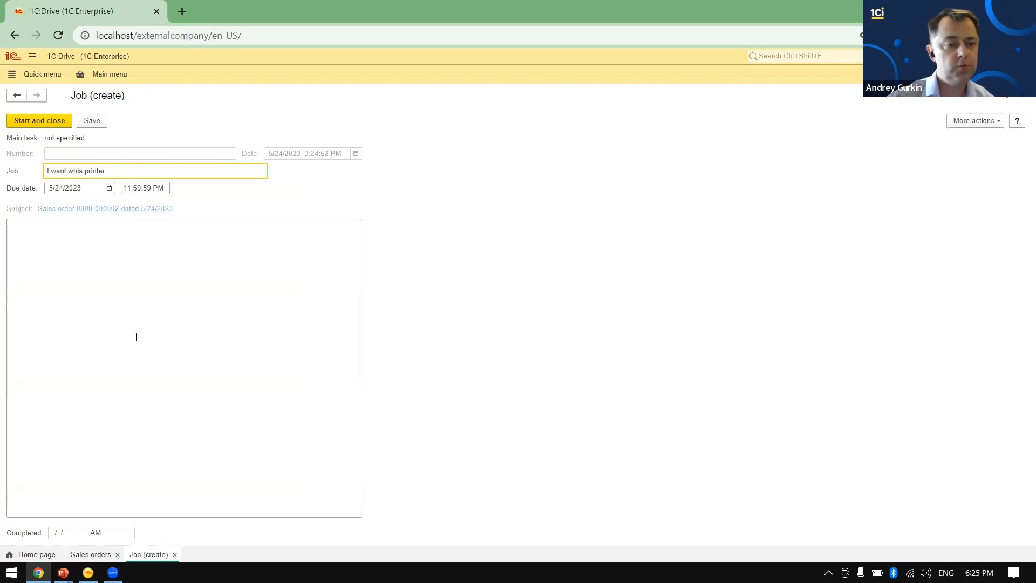
left_click(60, 122)
left_click(301, 179)
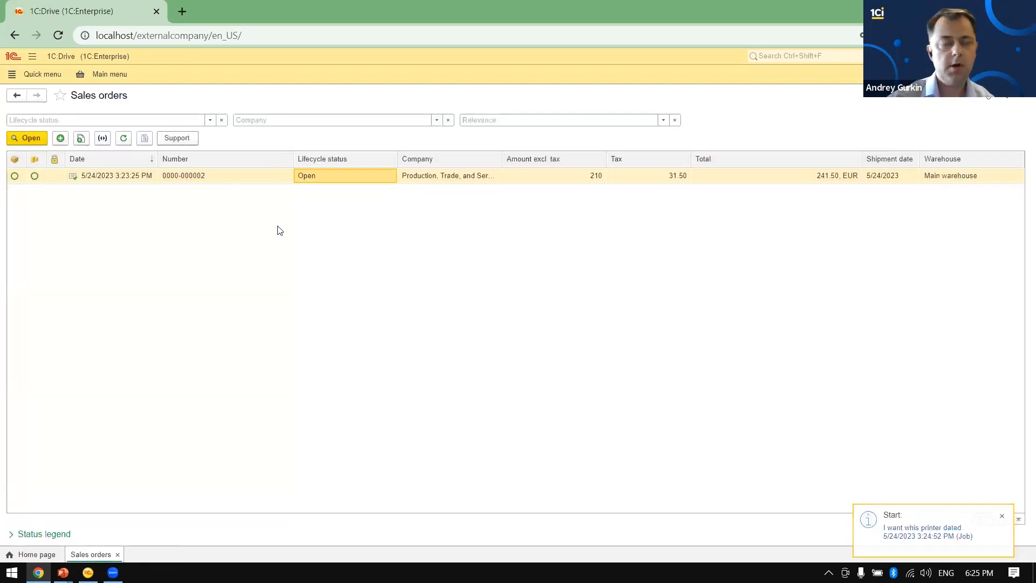
- Open the Orders statement report in the customer portal and generate it
left_click(116, 74)
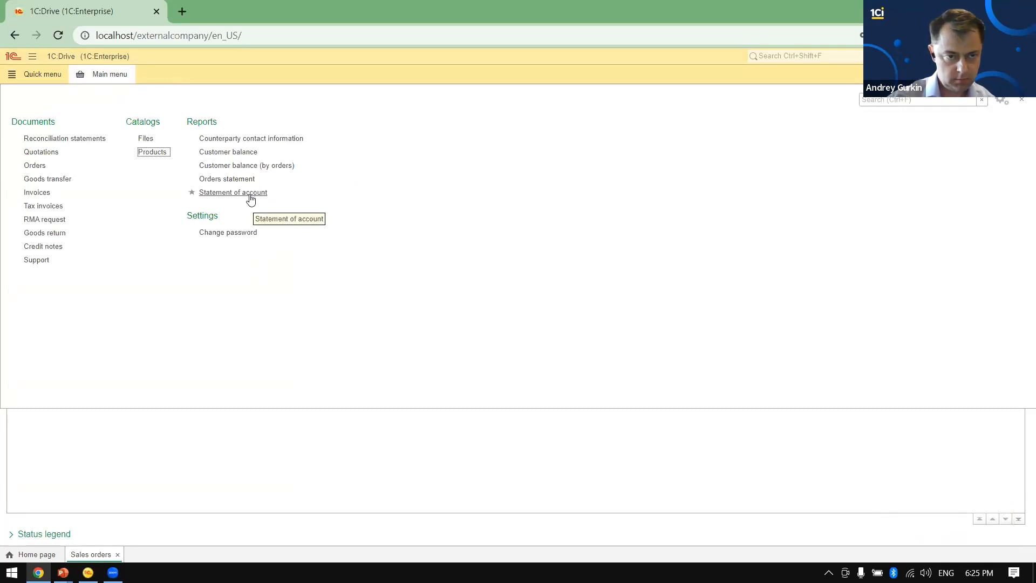
left_click(246, 180)
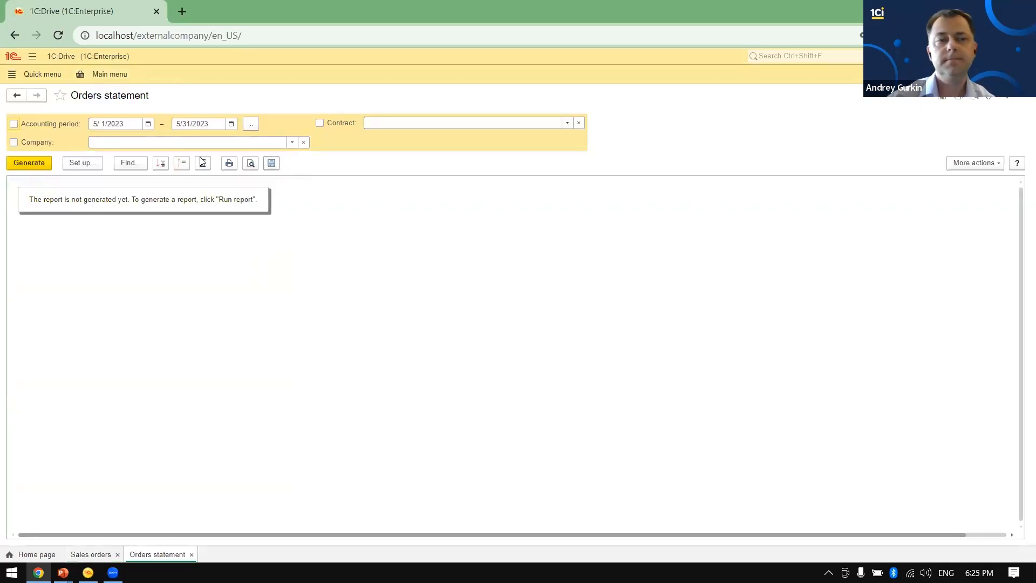
left_click(41, 160)
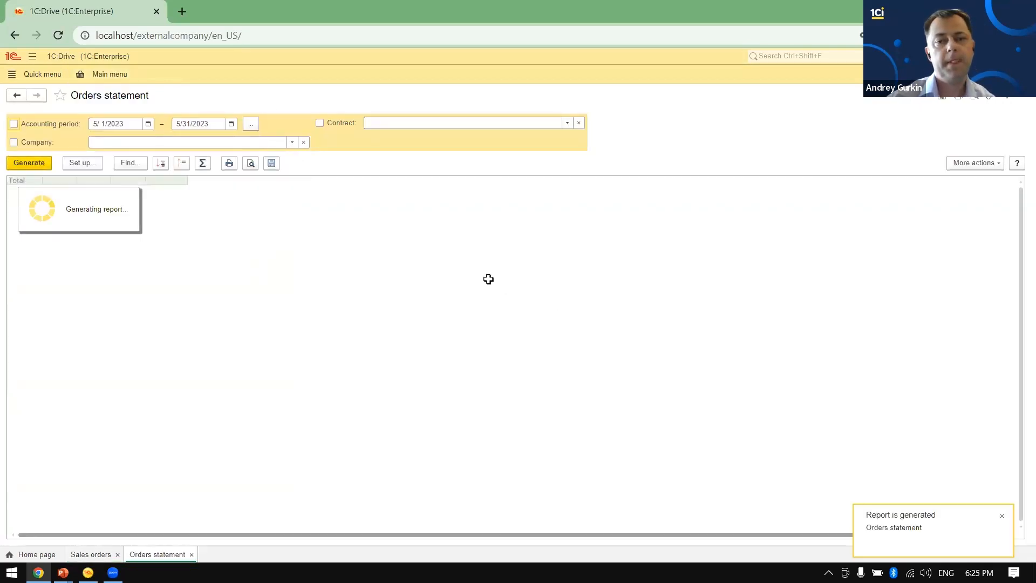
left_click(300, 217)
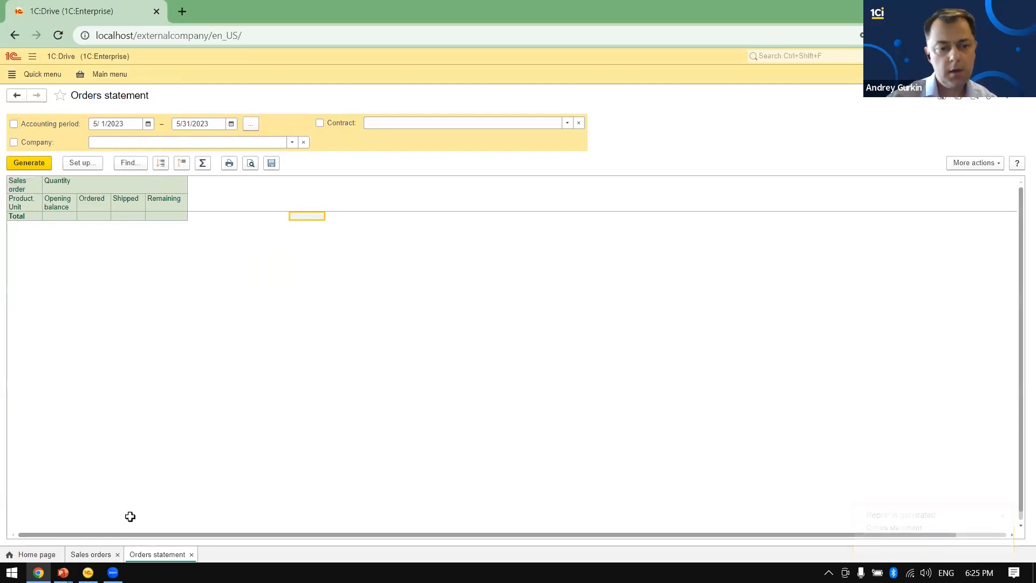
- Return to the portal's sales orders, switch to the 1C:Drive window and close all open pages back to the home page
left_click(86, 555)
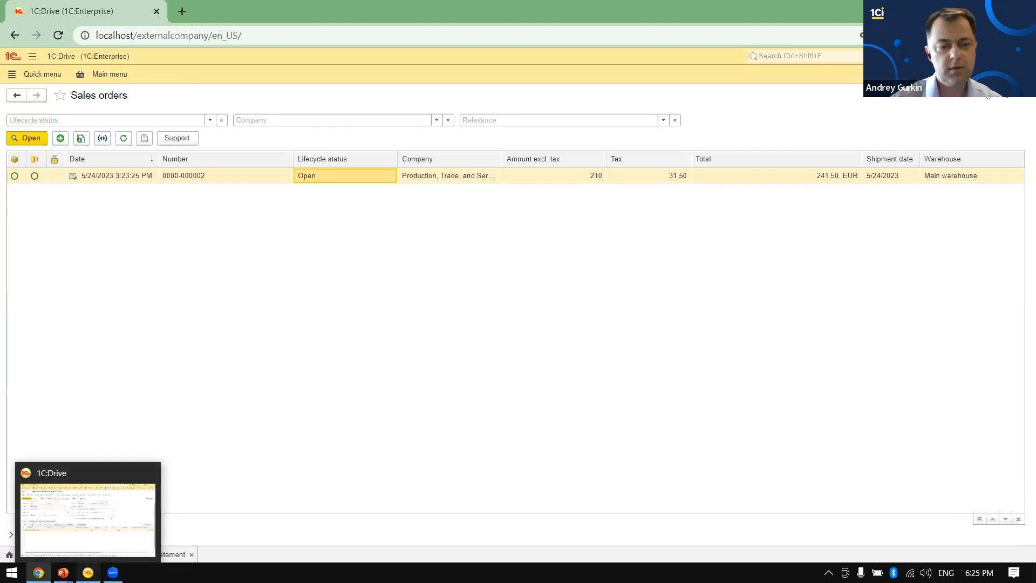
left_click(88, 573)
key("Escape")
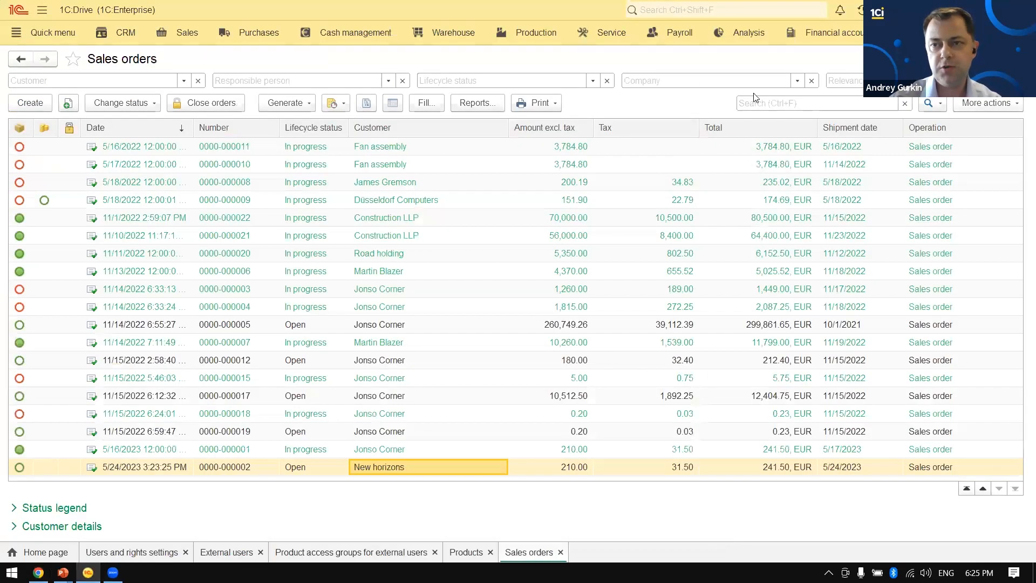
key("Escape")
key("Escape")
key("Escape")
key("Escape")
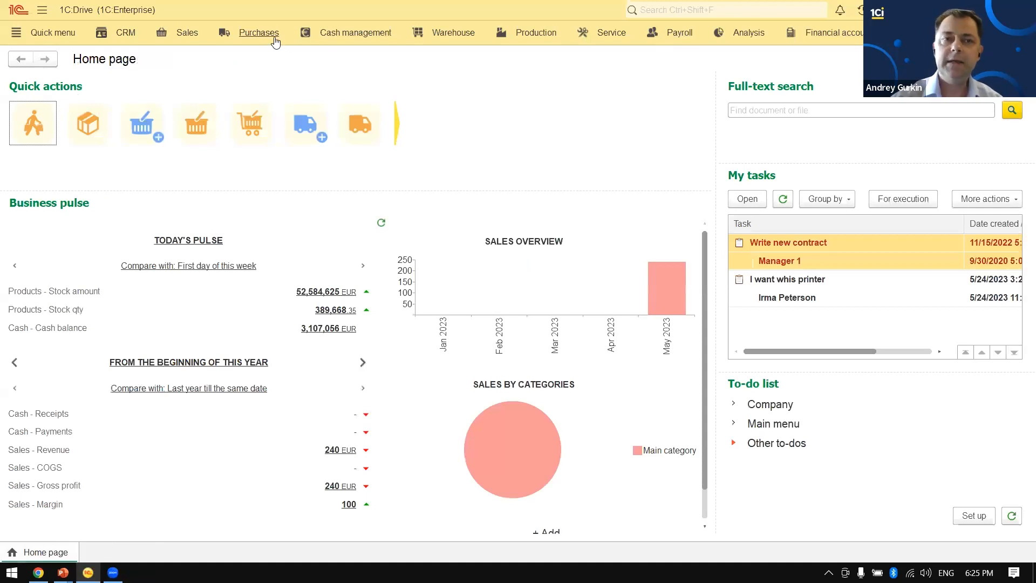
- Open the External tasks report from the additional sales reports
left_click(186, 34)
scroll(561, 208, "down", 2)
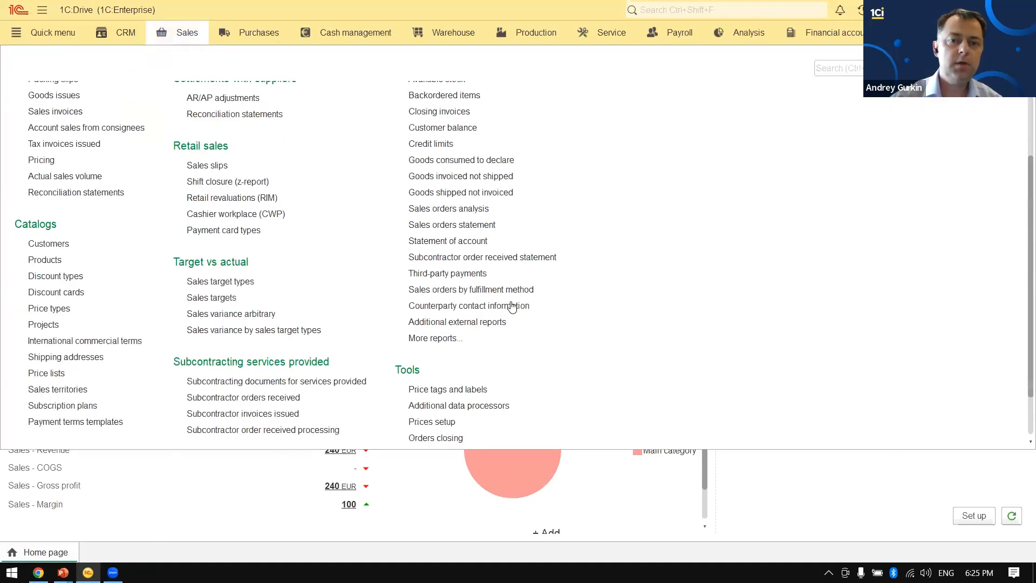
left_click(448, 338)
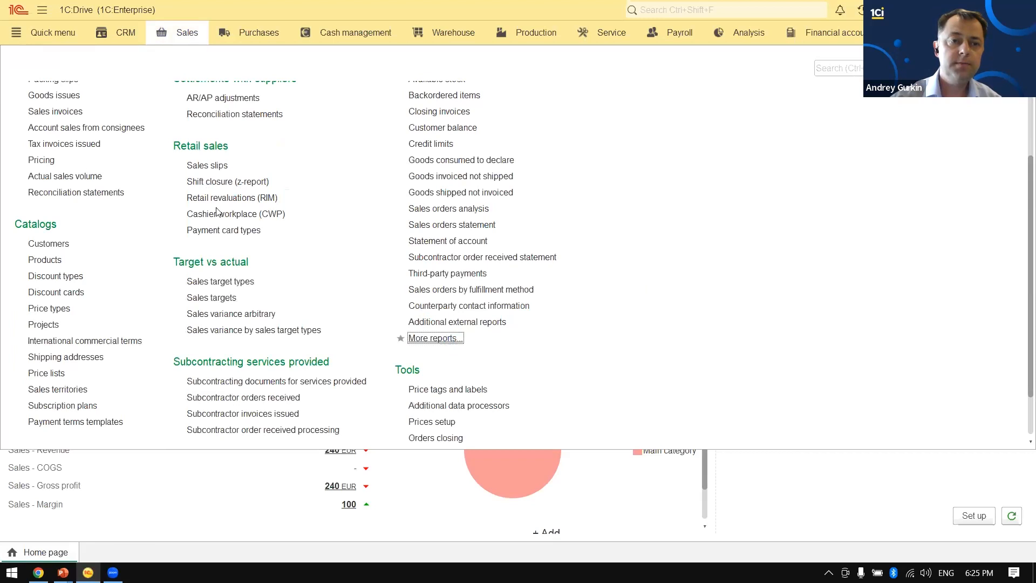
left_click(60, 202)
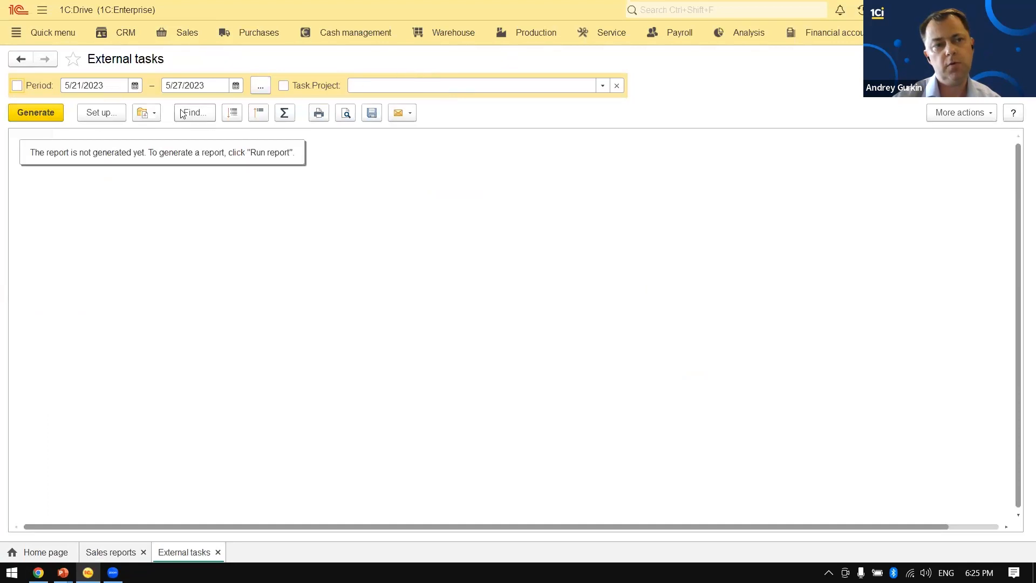
- Review the filters in the External tasks report settings and generate the report with them
left_click(107, 115)
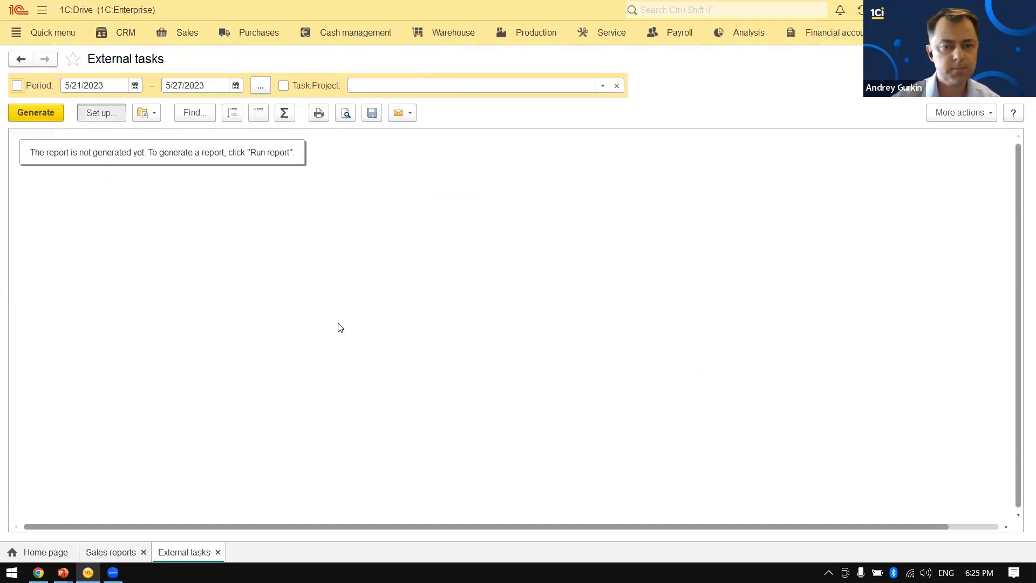
left_click(321, 425)
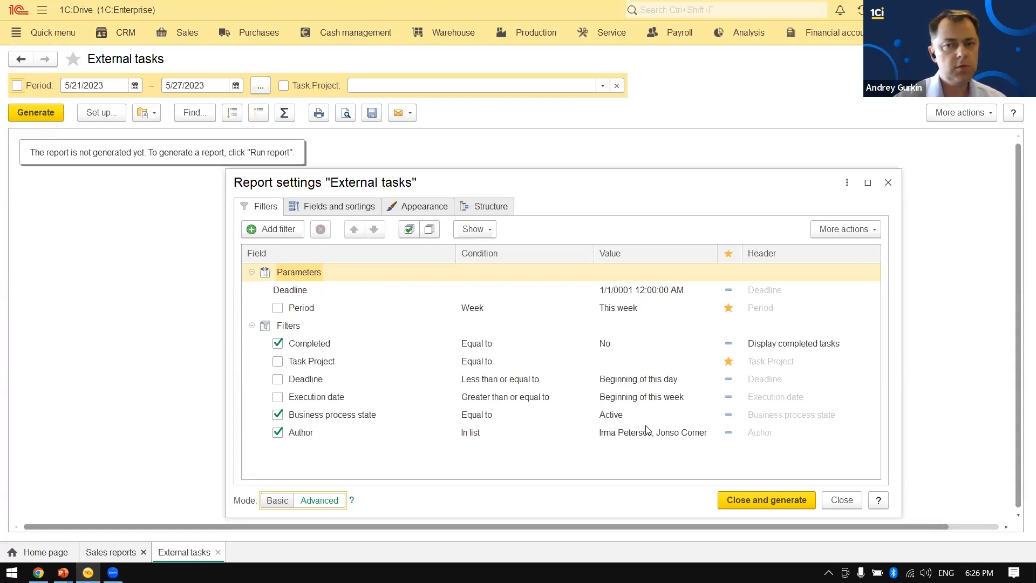
left_click(755, 499)
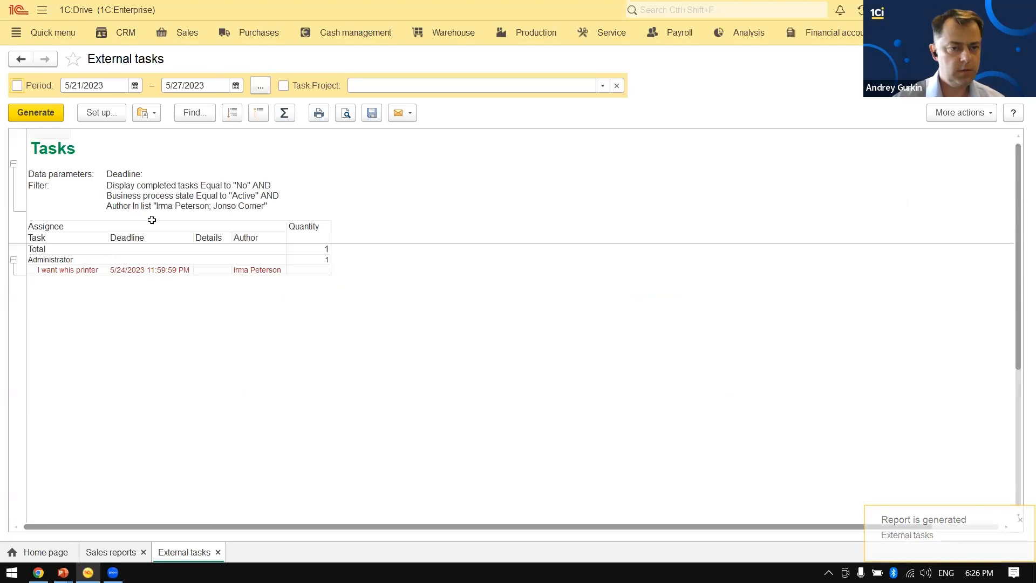
- Open the "I want whis printer" task from the External tasks report, along with the sales order it refers to
left_click(75, 269)
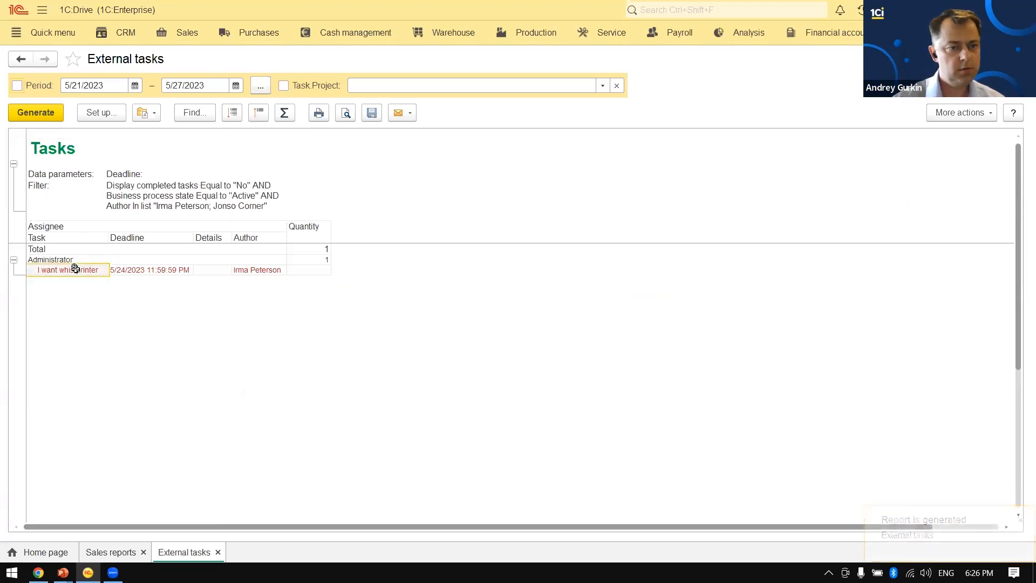
double_click(75, 269)
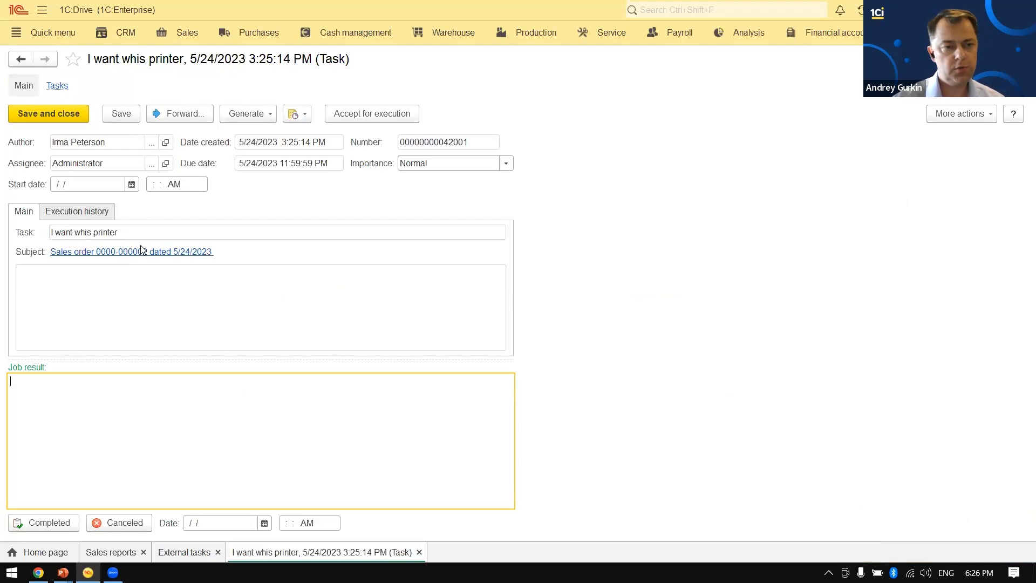
left_click(143, 252)
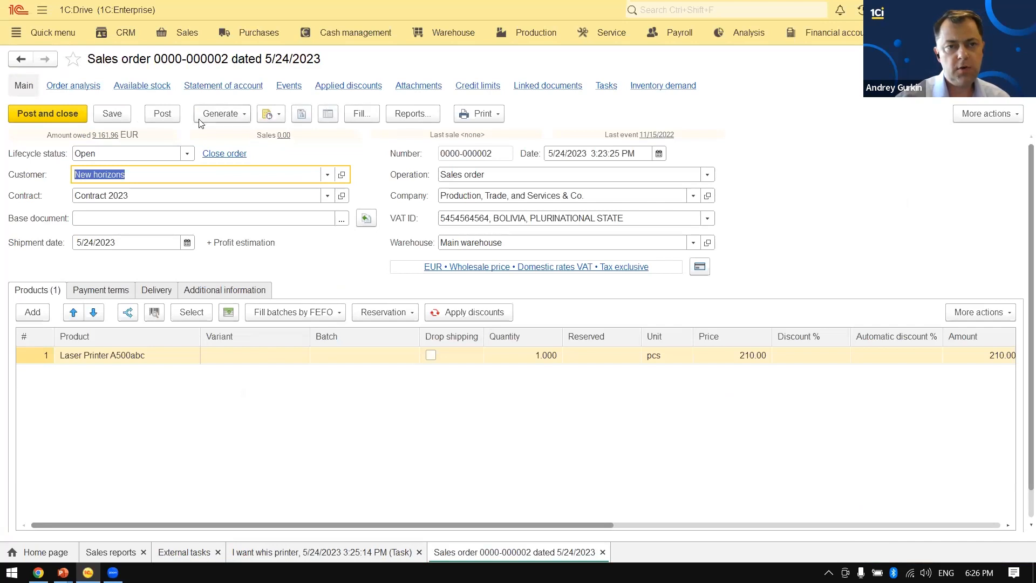
- Try to generate a sales invoice from the sales order while its lifecycle status is Open
left_click(221, 115)
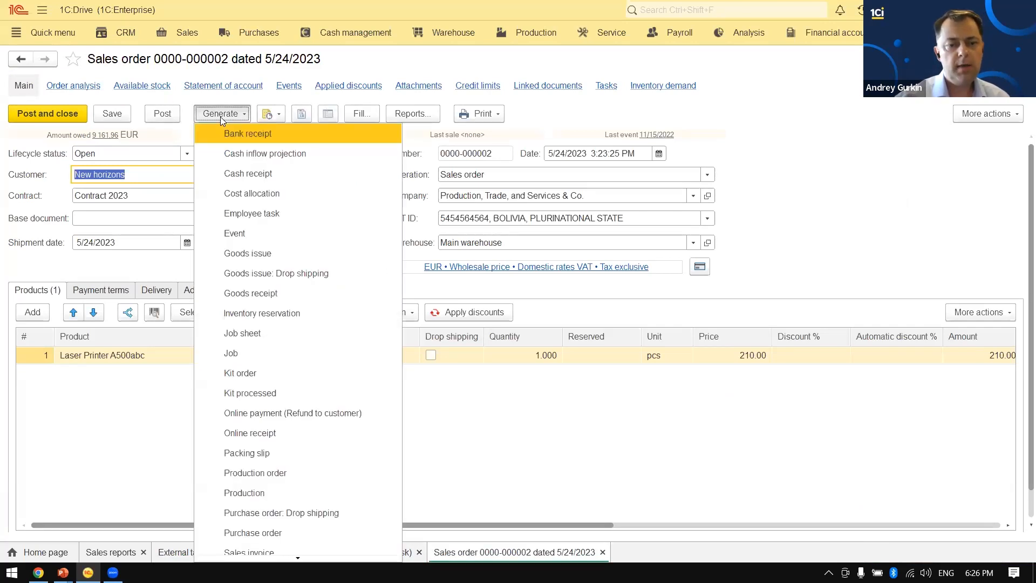
scroll(318, 422, "down", 1)
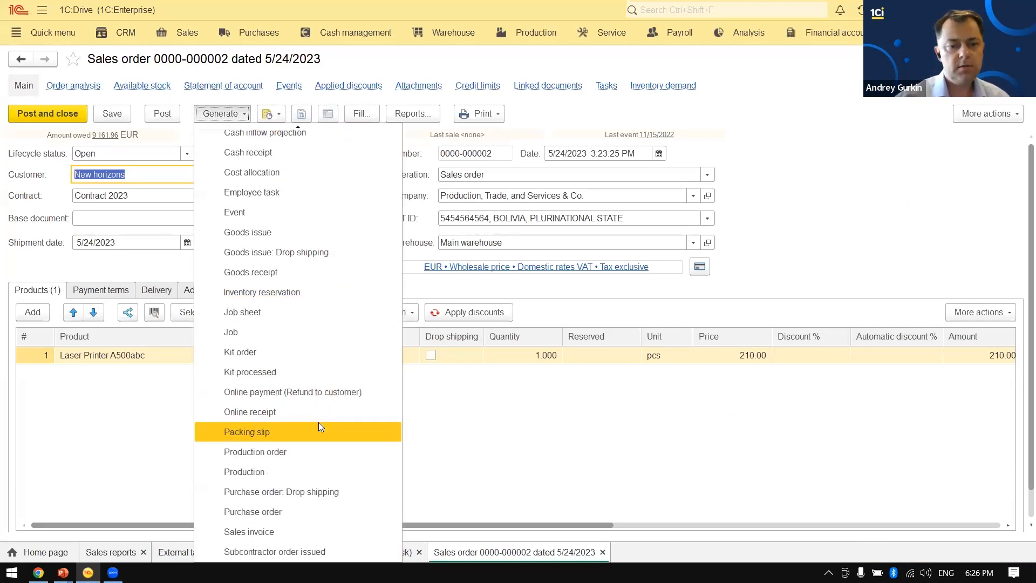
left_click(319, 535)
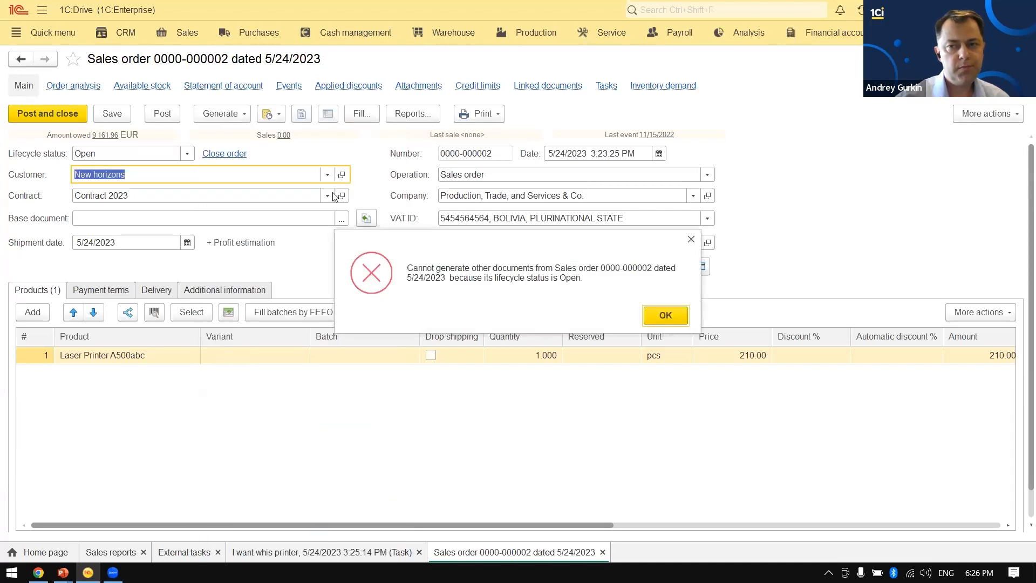
left_click(657, 317)
- Set the sales order's lifecycle status to In progress and generate a sales invoice from it
left_click(175, 157)
left_click(138, 210)
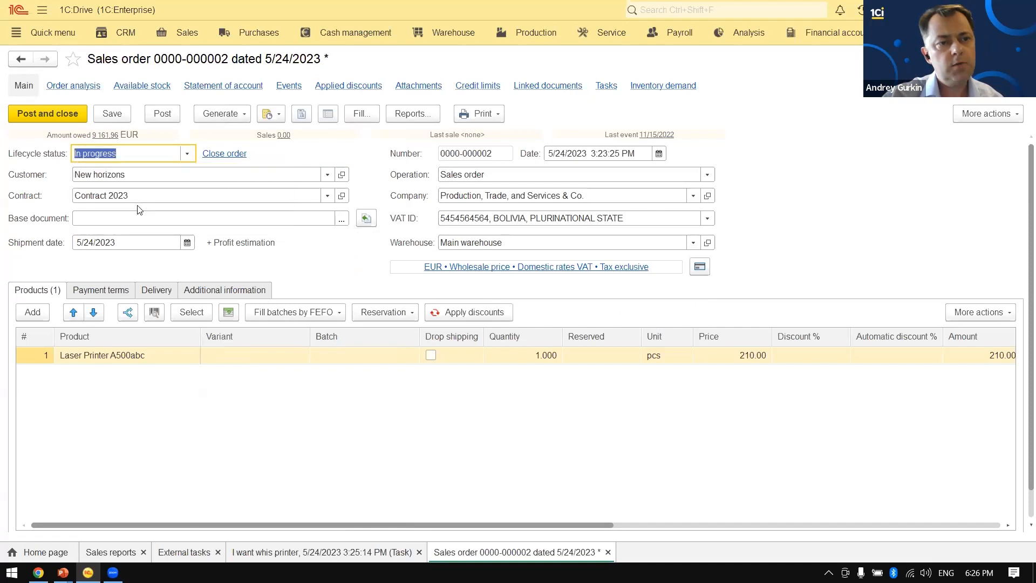
left_click(220, 113)
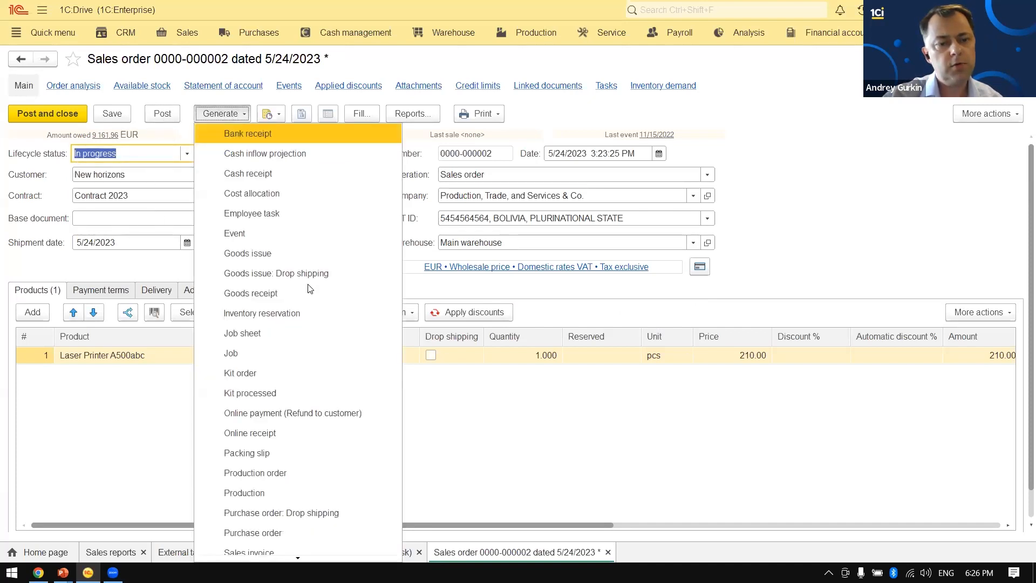
scroll(306, 506, "down", 1)
left_click(315, 533)
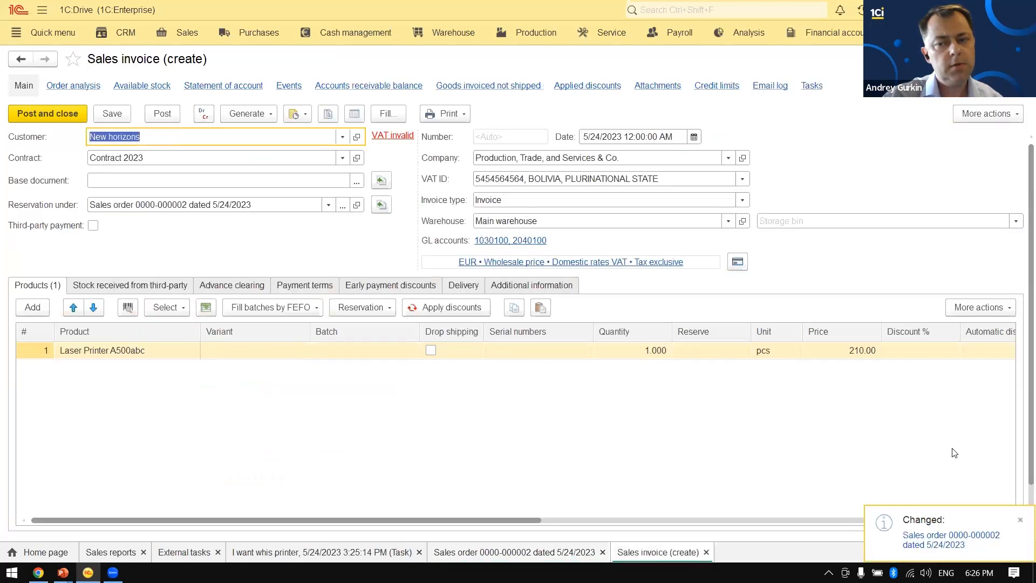
left_click(1020, 520)
- Assign the existing serial number WS126000003 to the Laser Printer A500abc line and post the sales invoice
left_click(475, 381)
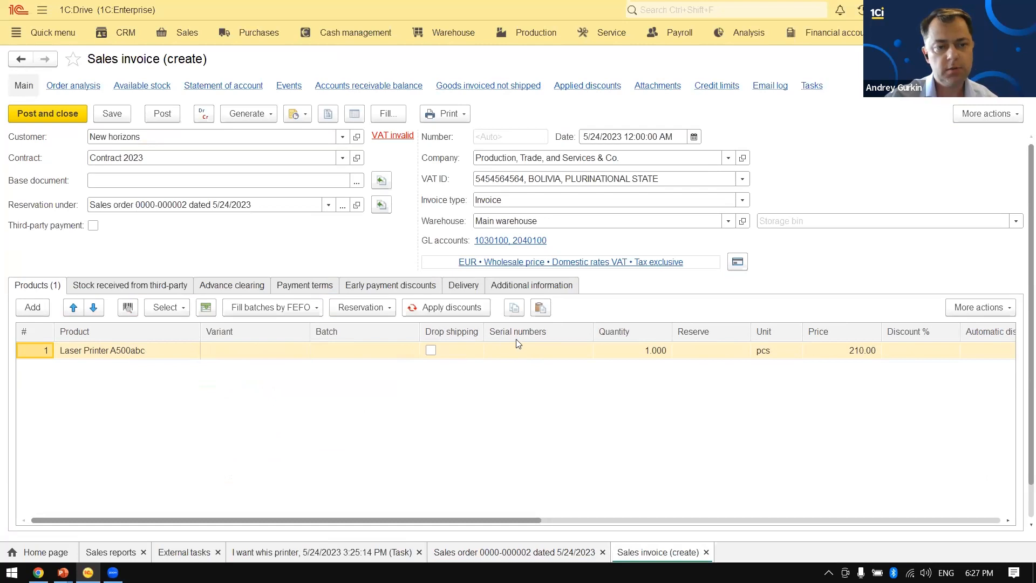
left_click(533, 356)
left_click(533, 351)
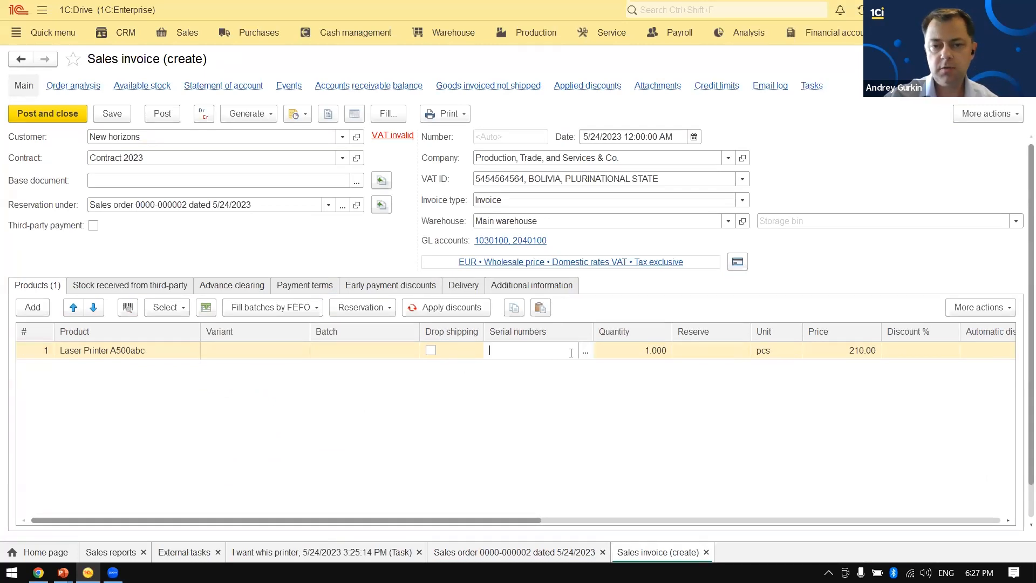
left_click(586, 351)
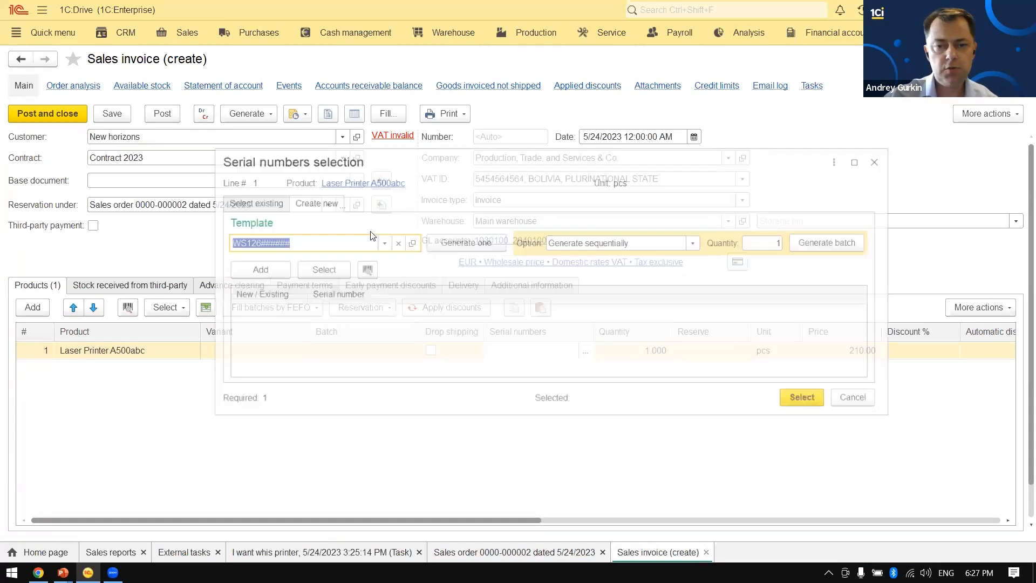
left_click(254, 203)
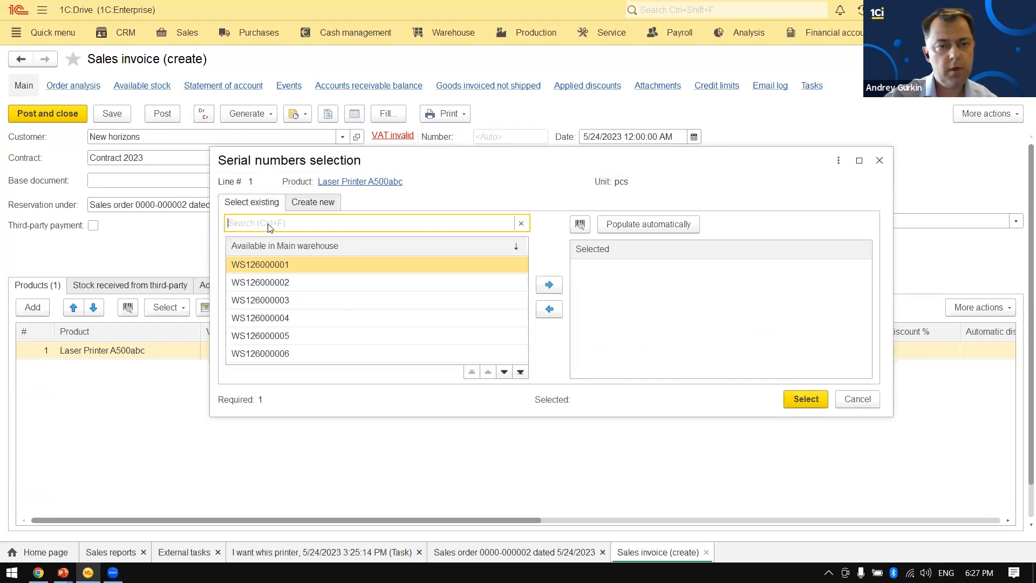
double_click(298, 301)
left_click(813, 400)
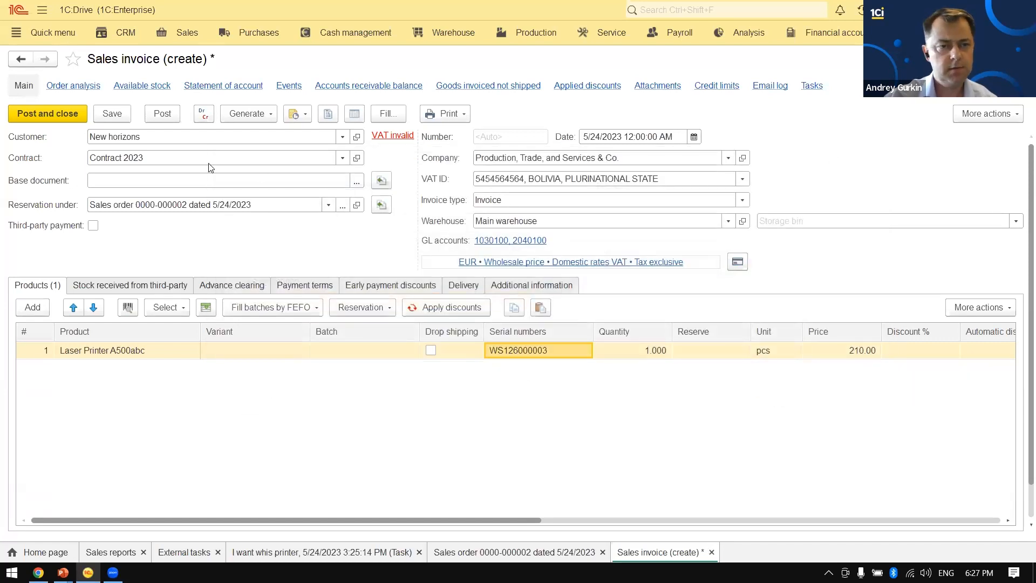
left_click(158, 116)
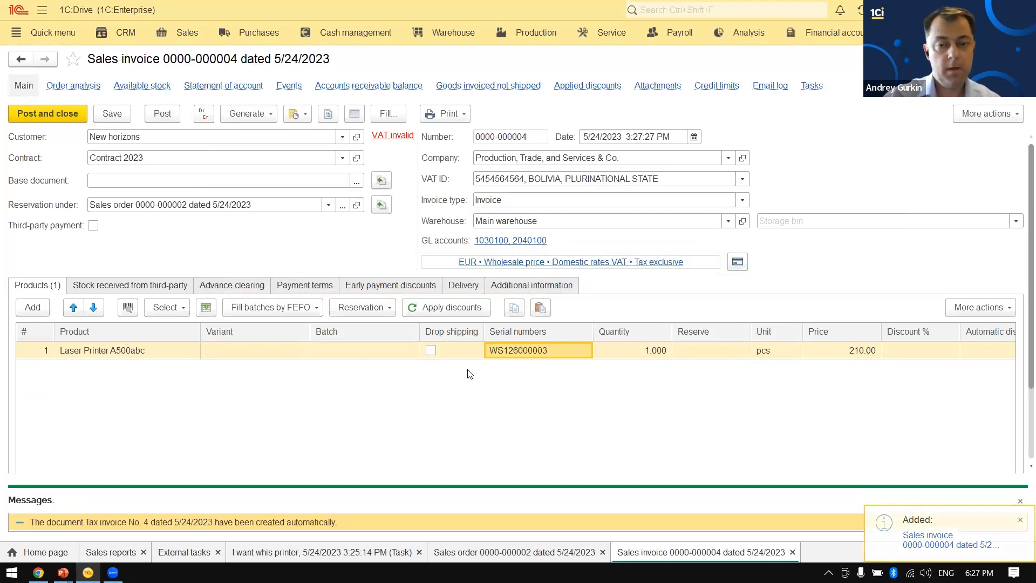
- Switch to the customer portal in the browser and refresh the sales orders list to check the order's status
key("alt+Tab")
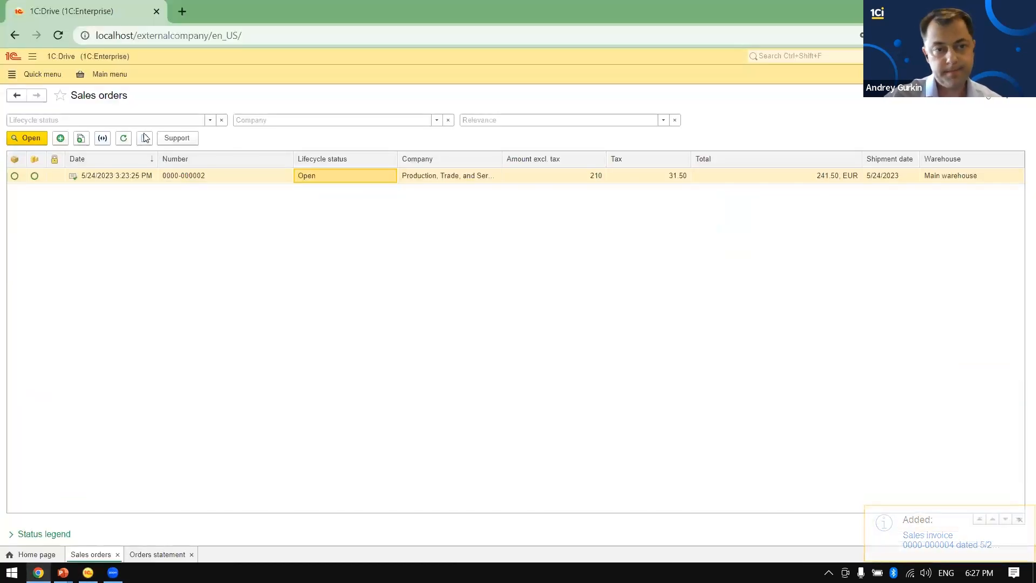
left_click(123, 139)
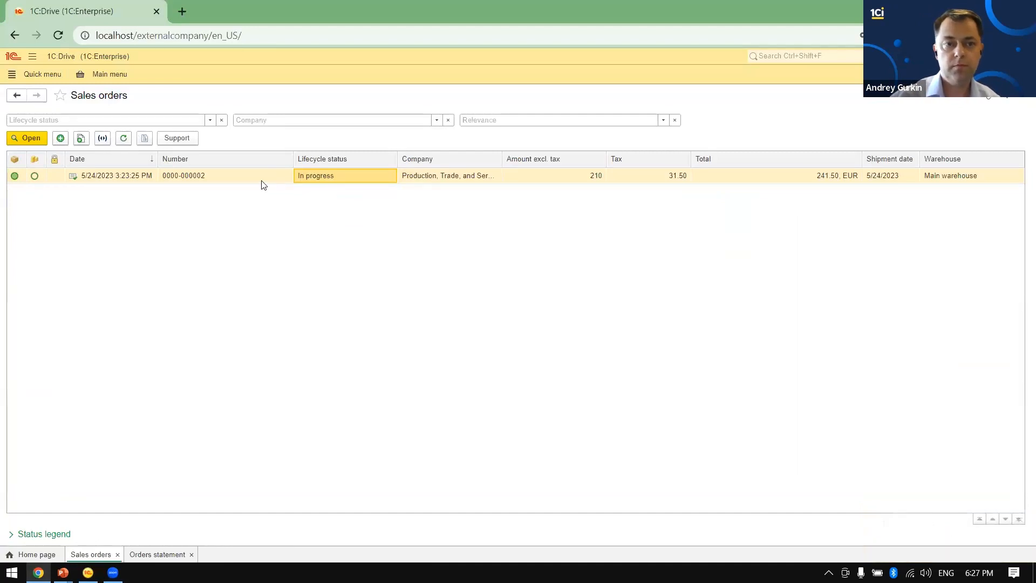
left_click(201, 176)
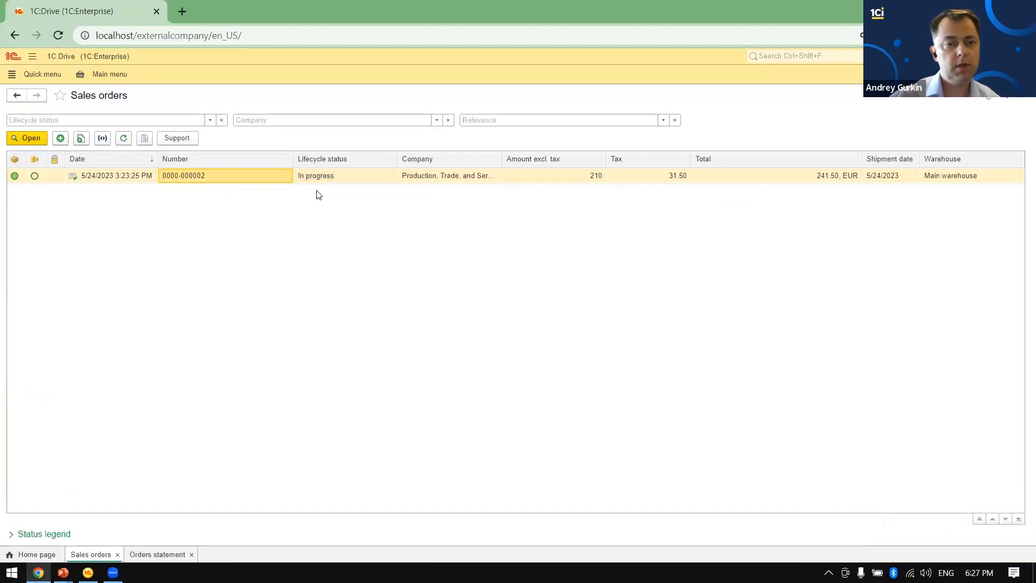
- Switch back to the 1C:Drive window and mark the "I want whis printer" task as completed
key("alt+Tab")
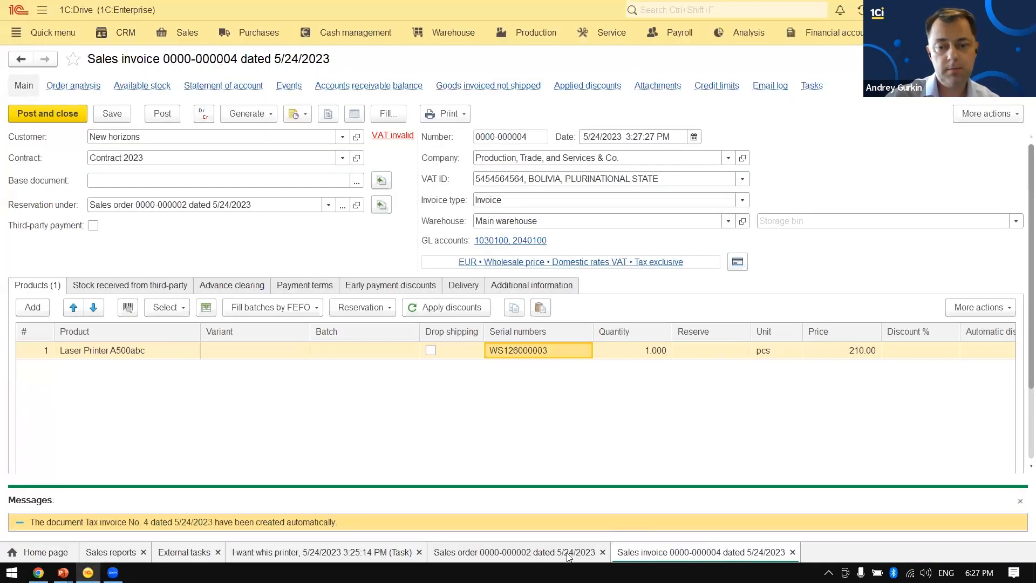
left_click(275, 553)
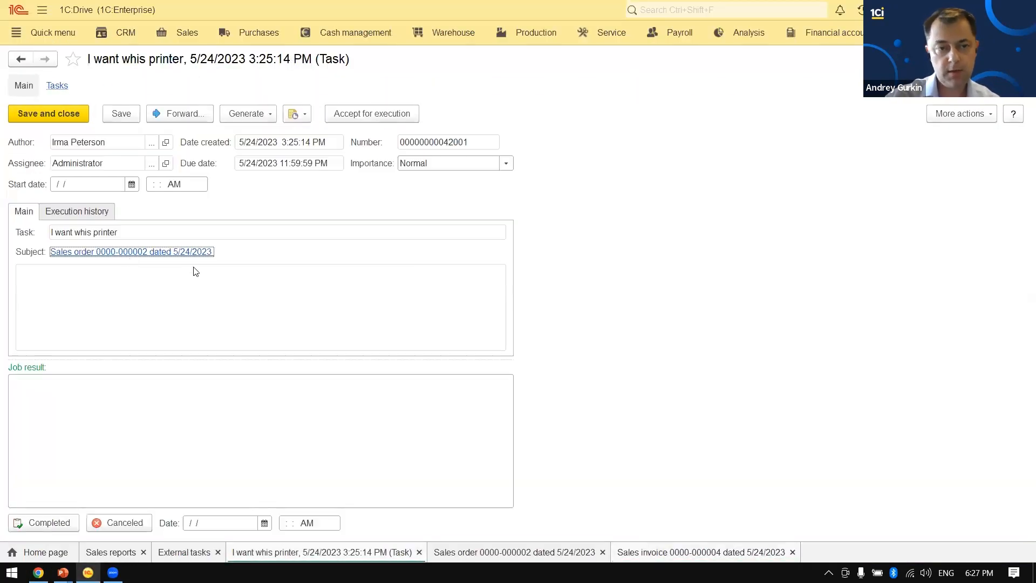
left_click(60, 525)
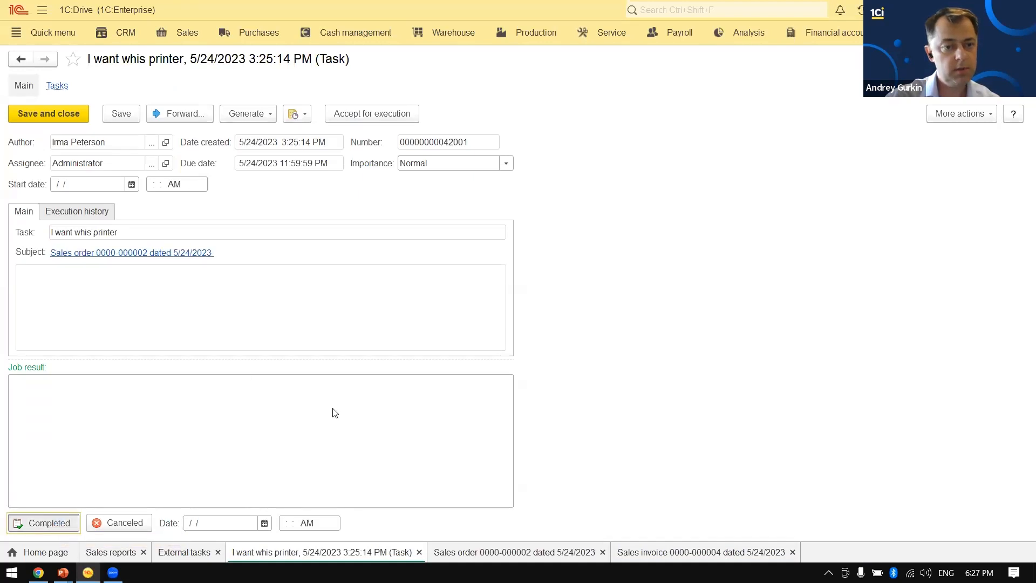
- Regenerate the Orders statement report in the customer portal and review the order's ordered and shipped quantities
key("alt+Tab")
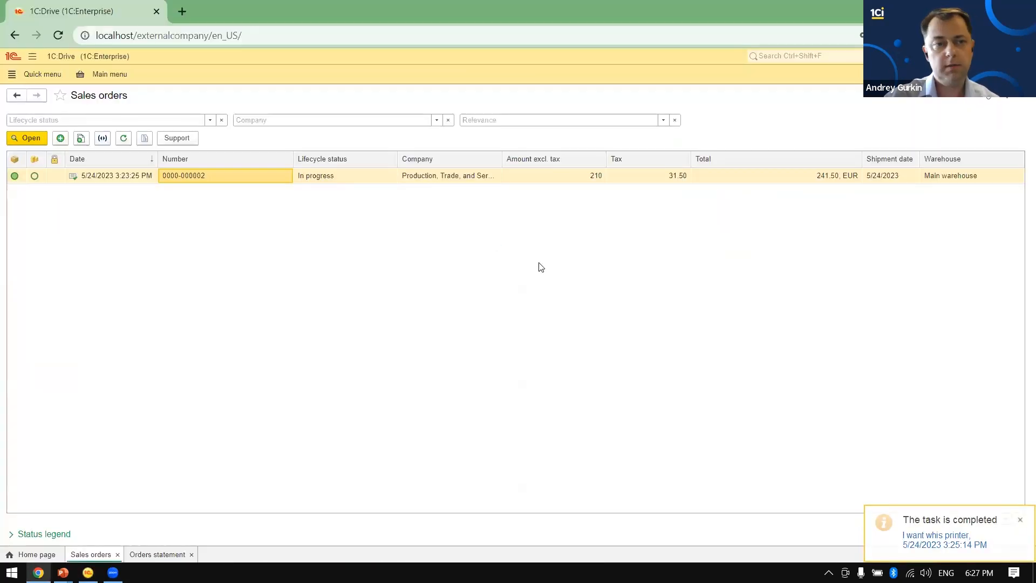
left_click(149, 556)
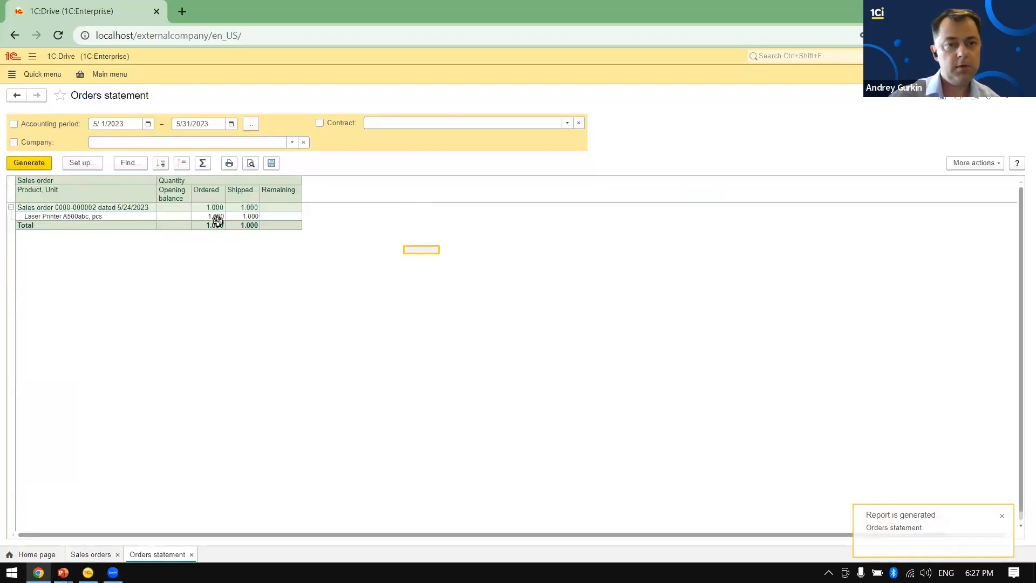
left_click_drag(57, 180, 393, 251)
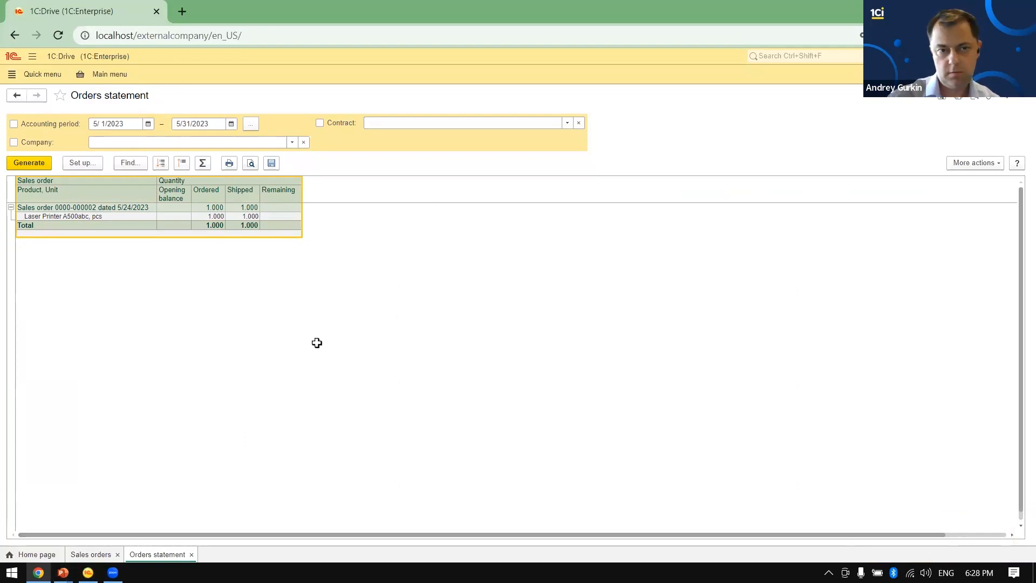
left_click(354, 379)
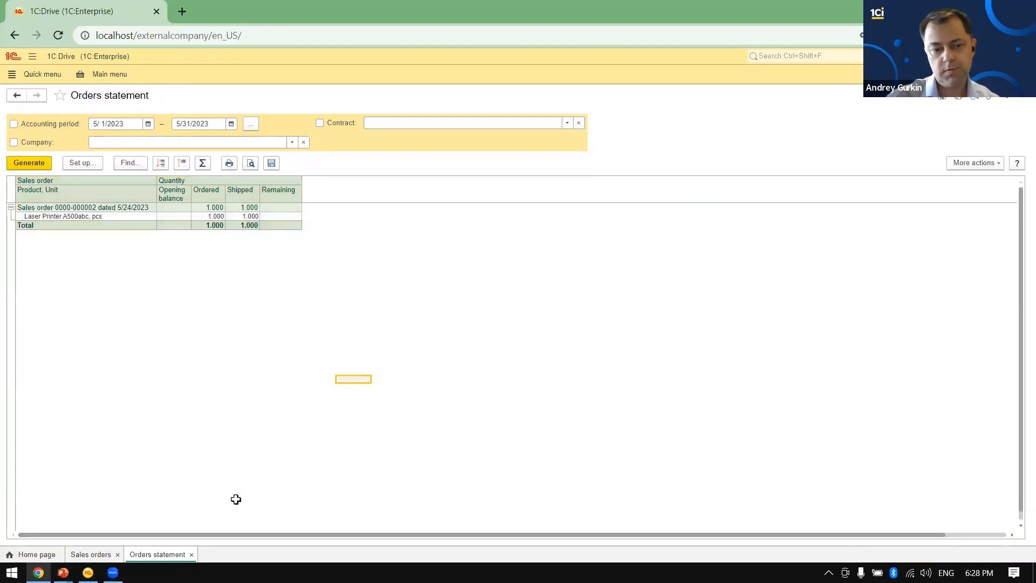
key("alt+Tab")
key("Tab")
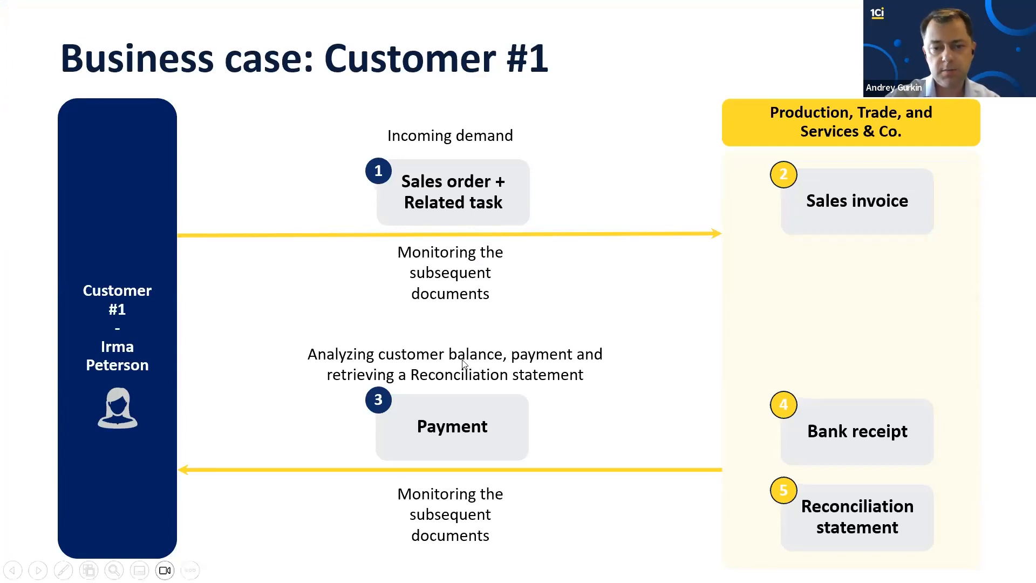
key("alt+Tab")
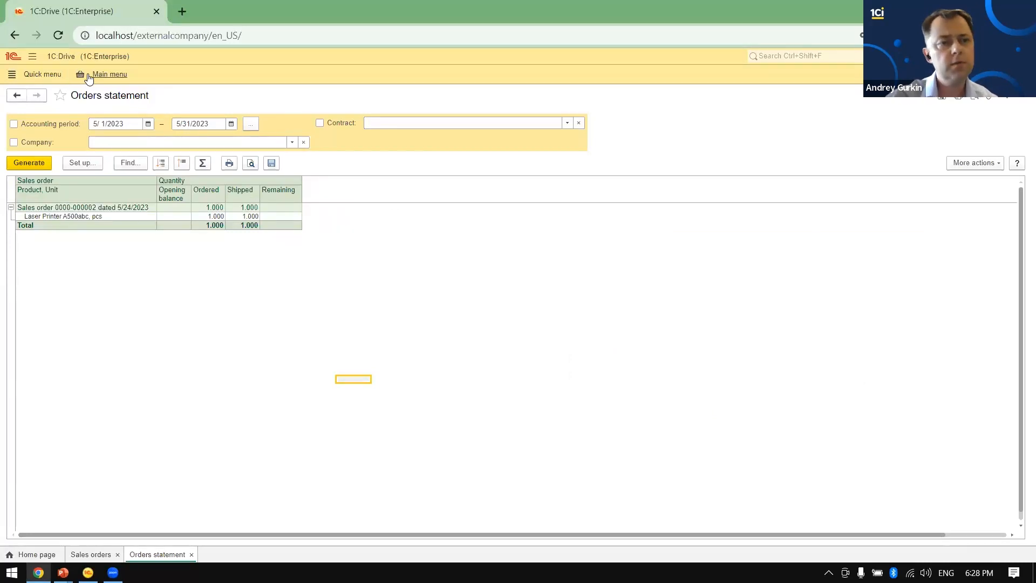
- Open the Customer balance report in the portal, turn off the accounting period filter and generate the report
left_click(86, 73)
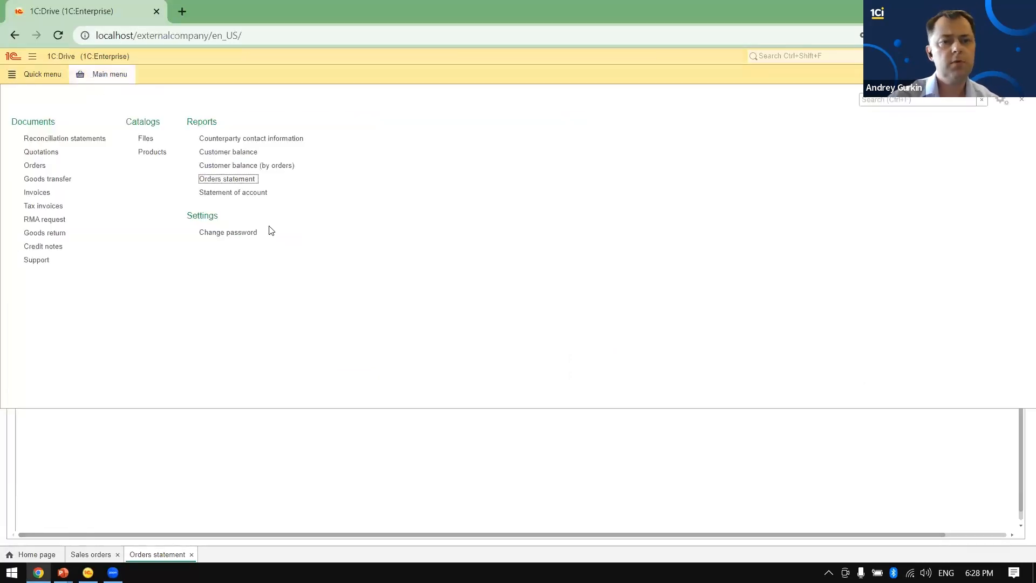
left_click(240, 158)
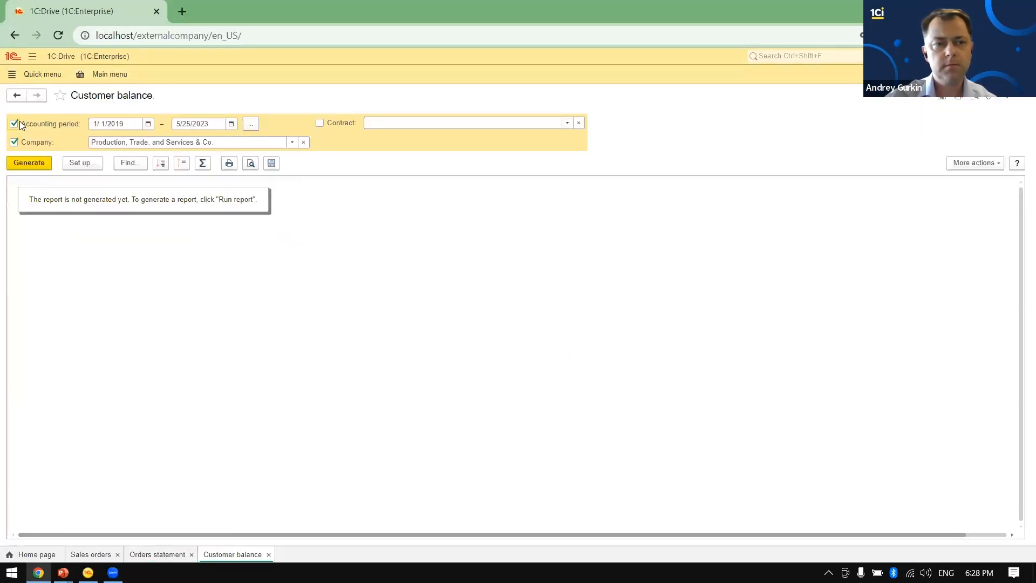
left_click(16, 125)
left_click(24, 163)
left_click(344, 234)
left_click(183, 216)
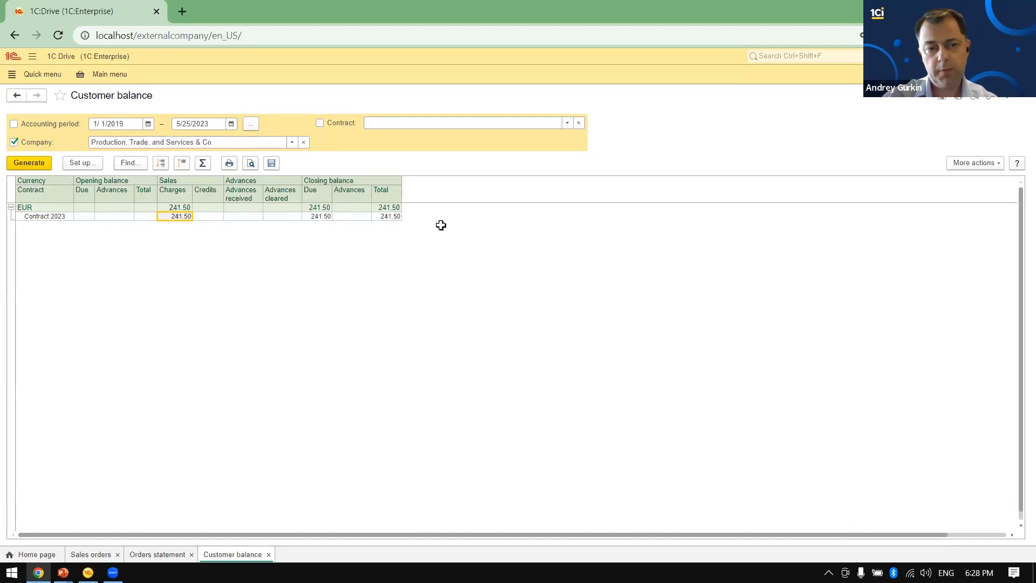
- Switch to the 1C:Drive window and generate a bank receipt from the posted sales invoice
key("alt+Tab")
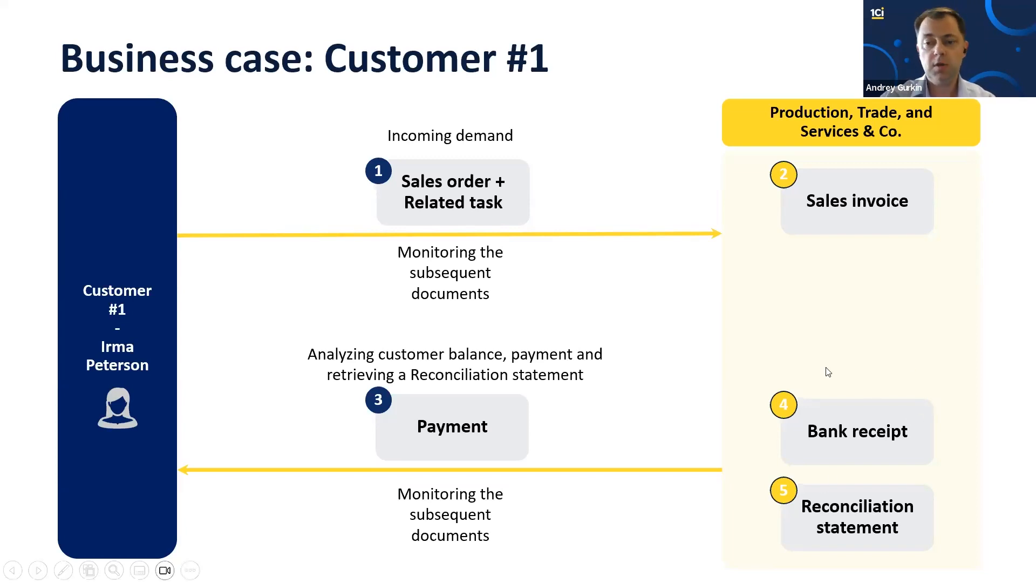
key("alt+Tab")
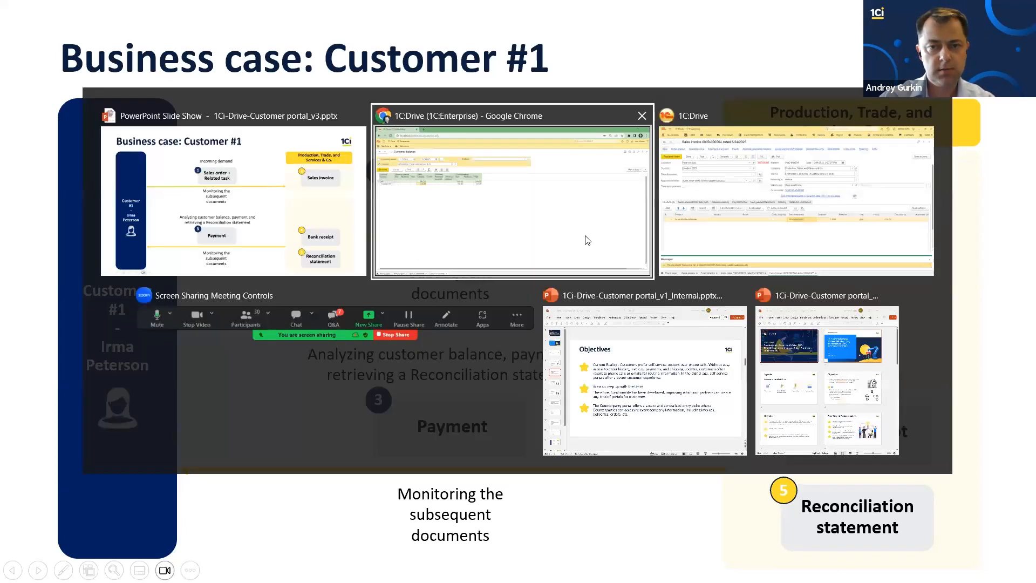
left_click(769, 207)
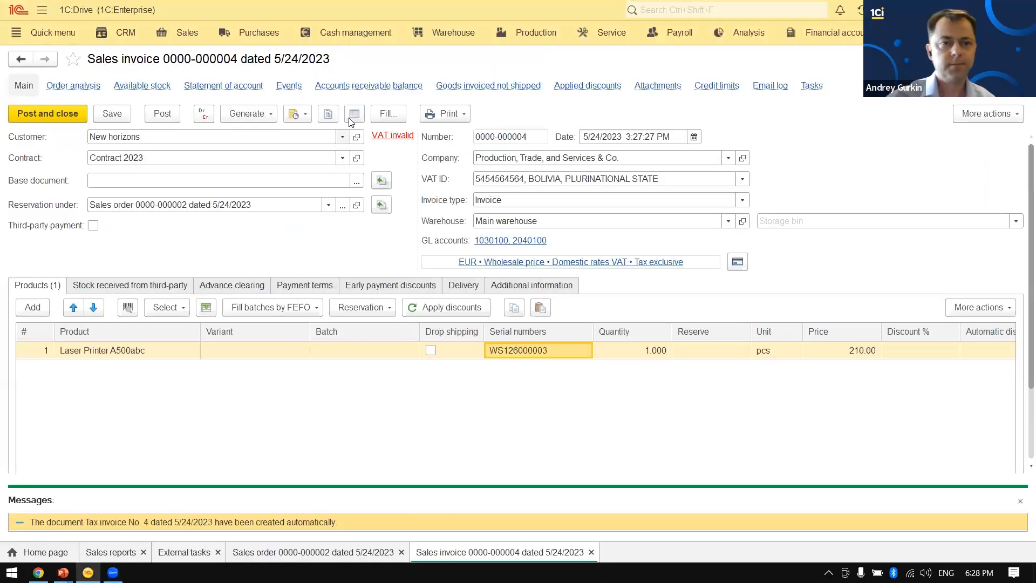
left_click(251, 113)
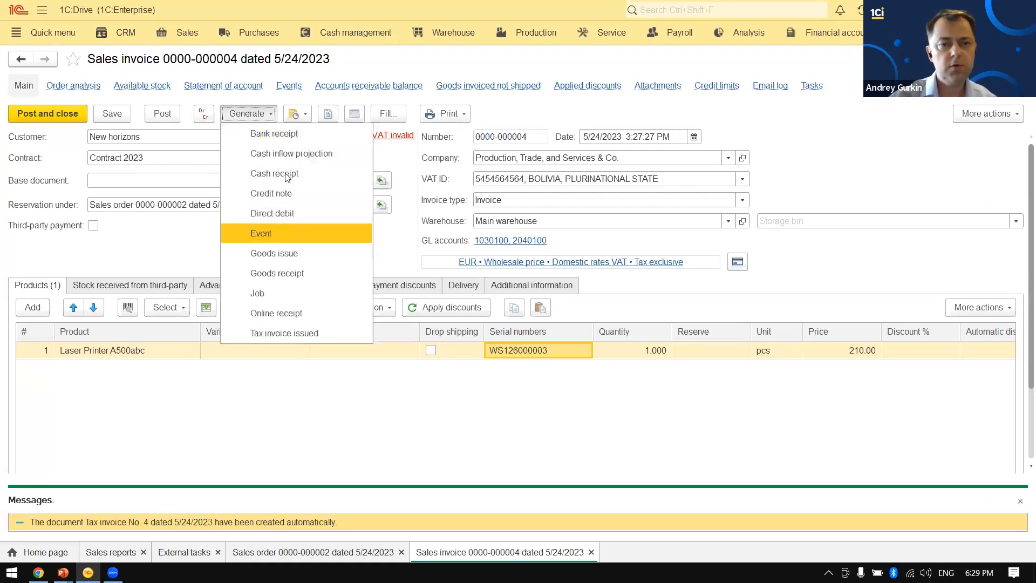
left_click(288, 139)
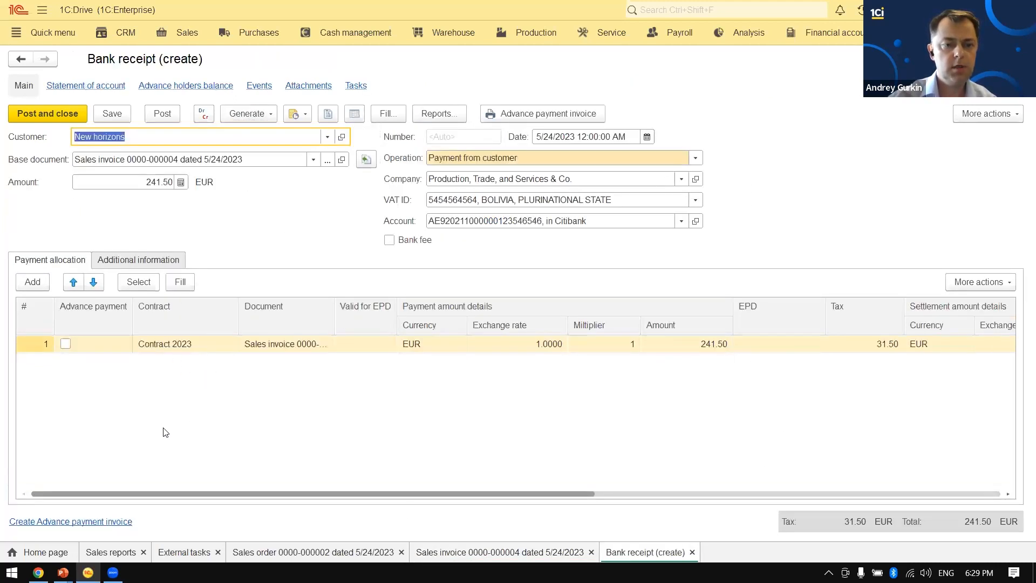
- Post the bank receipt, switch to the customer portal in the browser and regenerate the Customer balance report
left_click(162, 113)
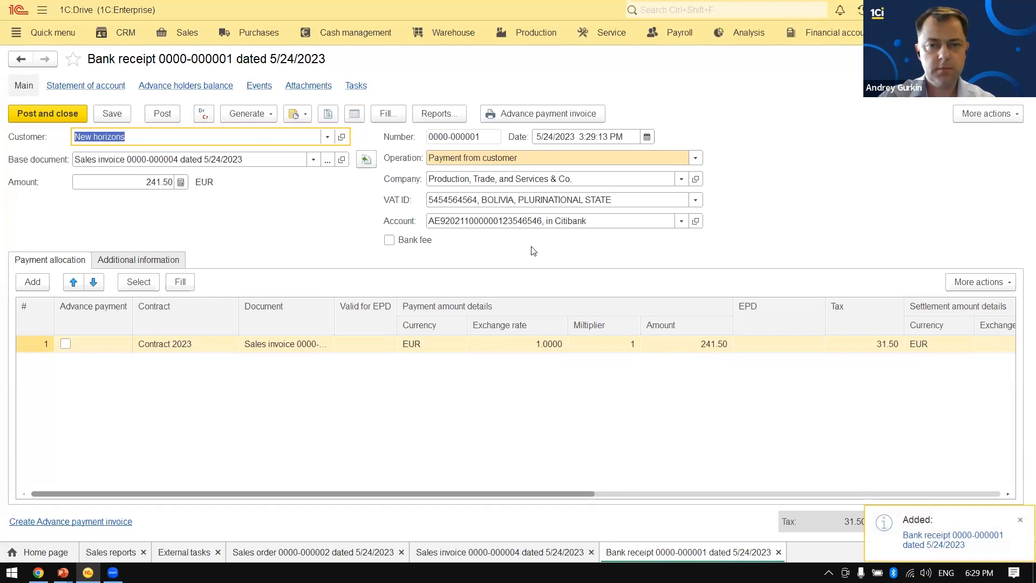
key("alt+Tab")
key("Tab")
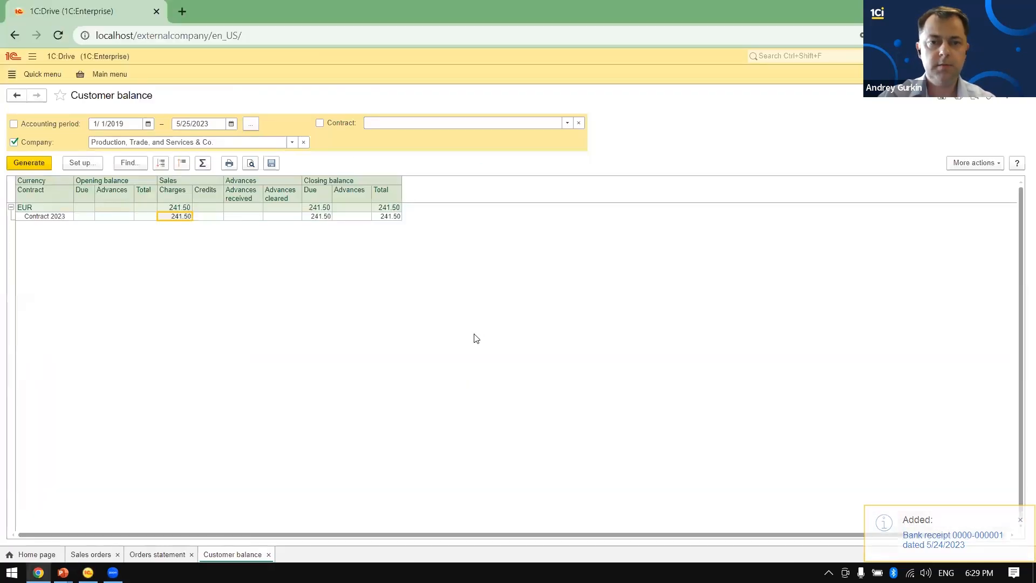
left_click(37, 163)
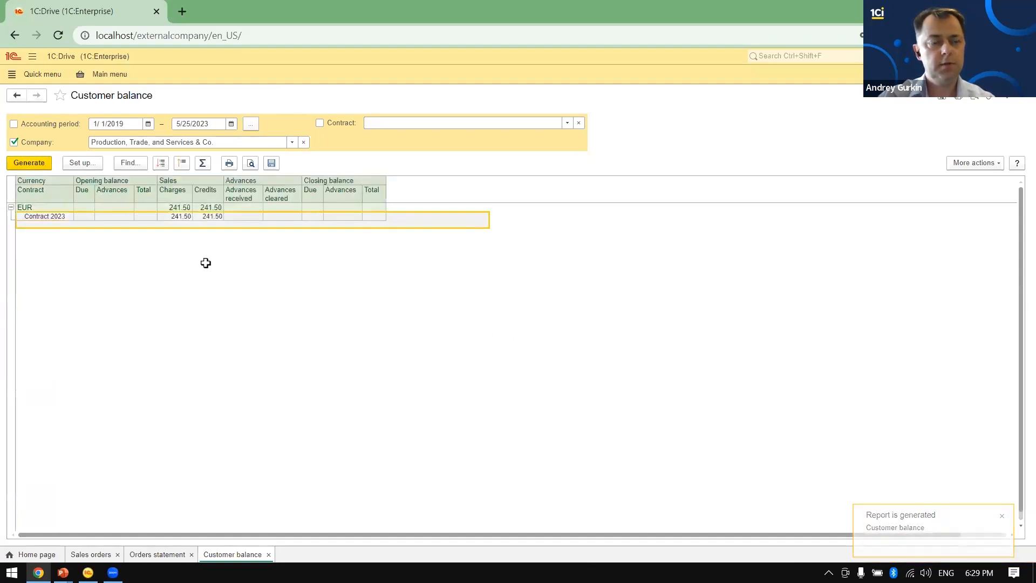
- Break down the Contract 2023 charges by Billing document, view the printed sales invoice, and return to the Customer balance report
double_click(175, 216)
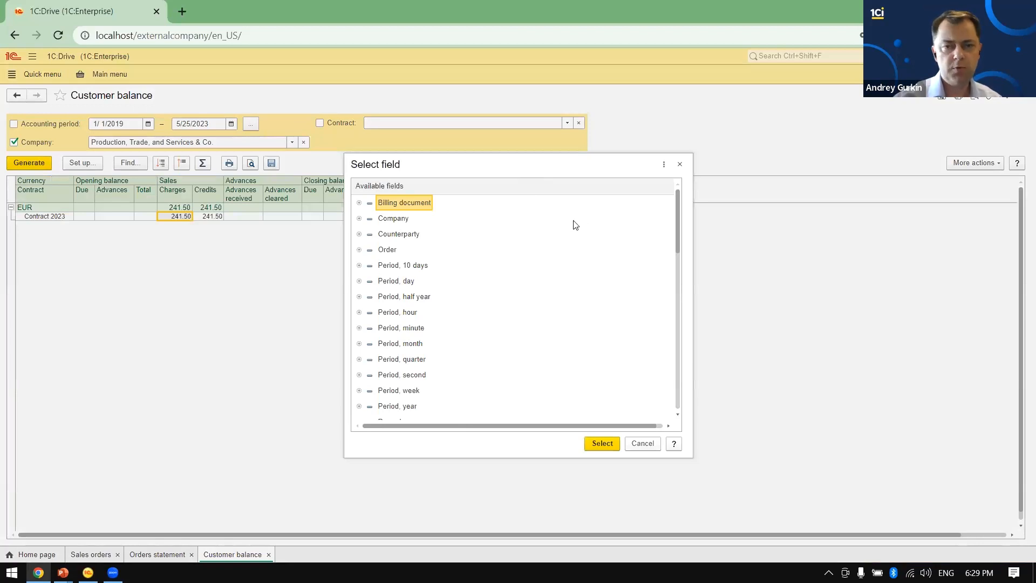
left_click(602, 443)
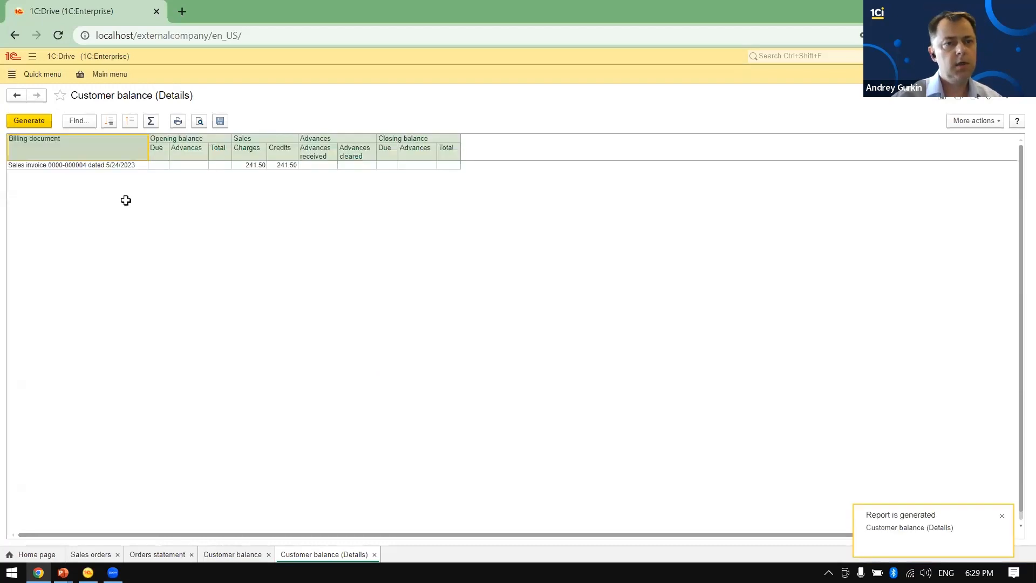
left_click(77, 164)
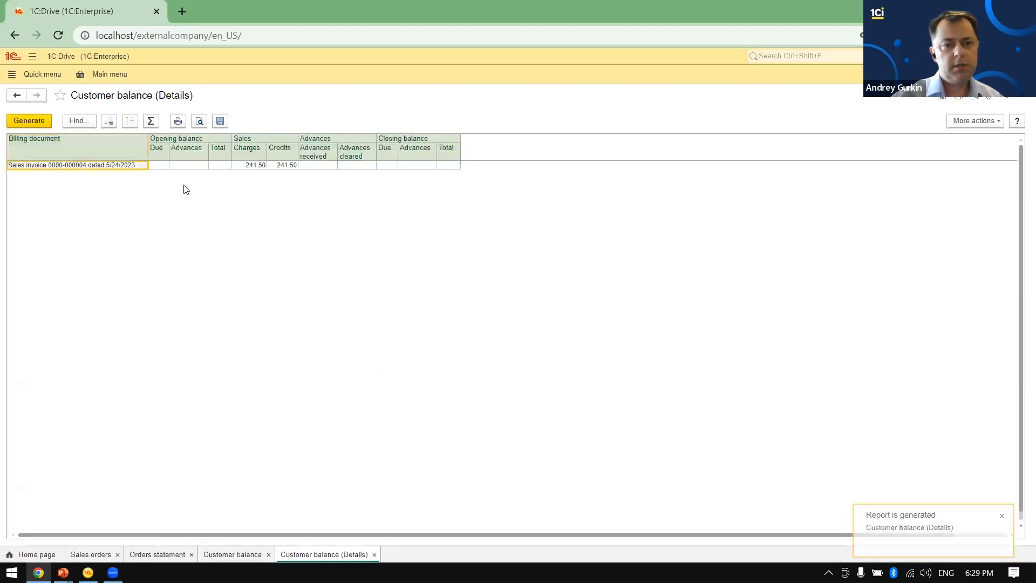
double_click(137, 168)
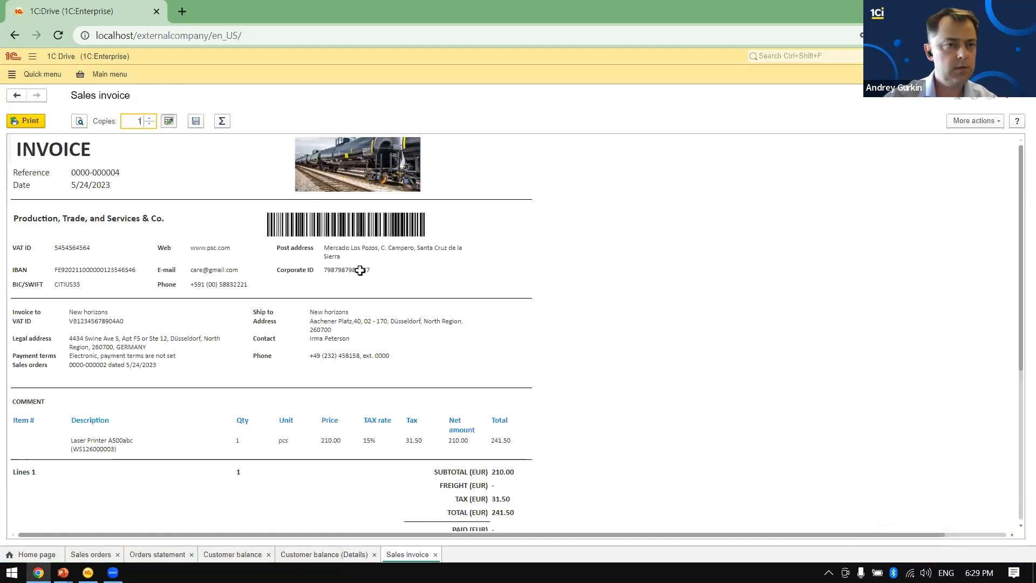
key("Escape")
key("Escape")
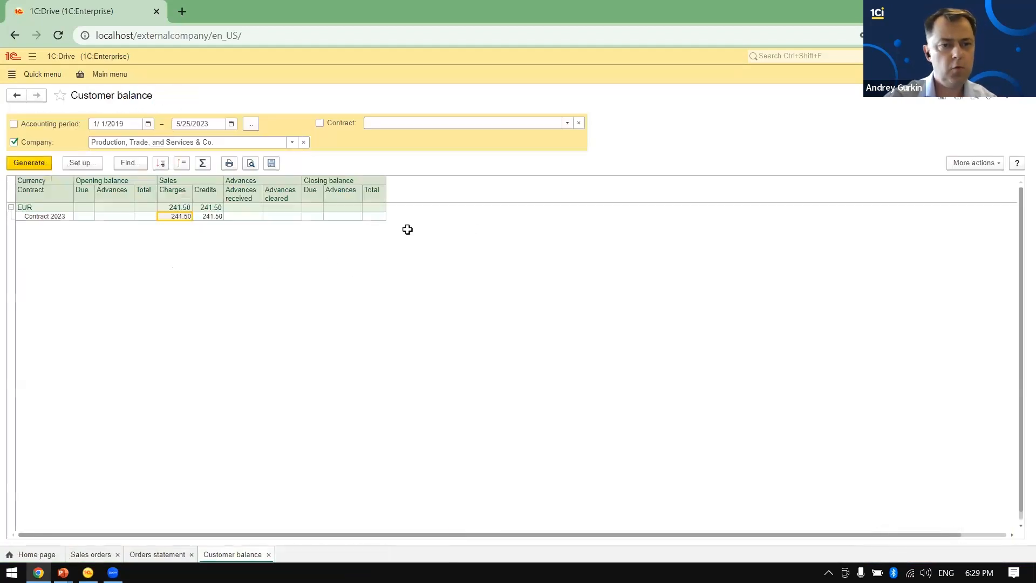
- Break down the Contract 2023 charges by Recorder, examine the invoice and bank receipt lines, and close the details
double_click(170, 215)
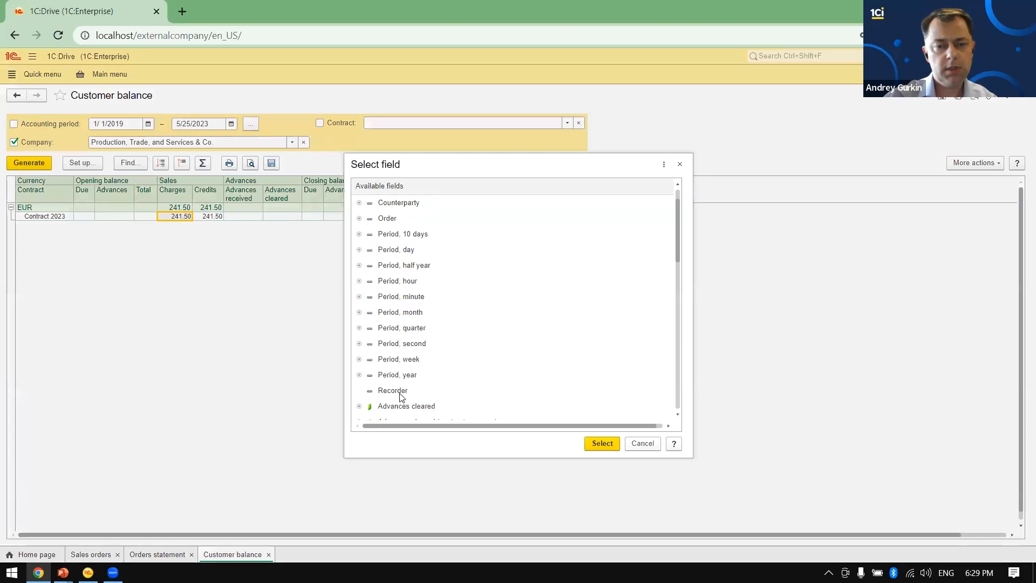
double_click(398, 396)
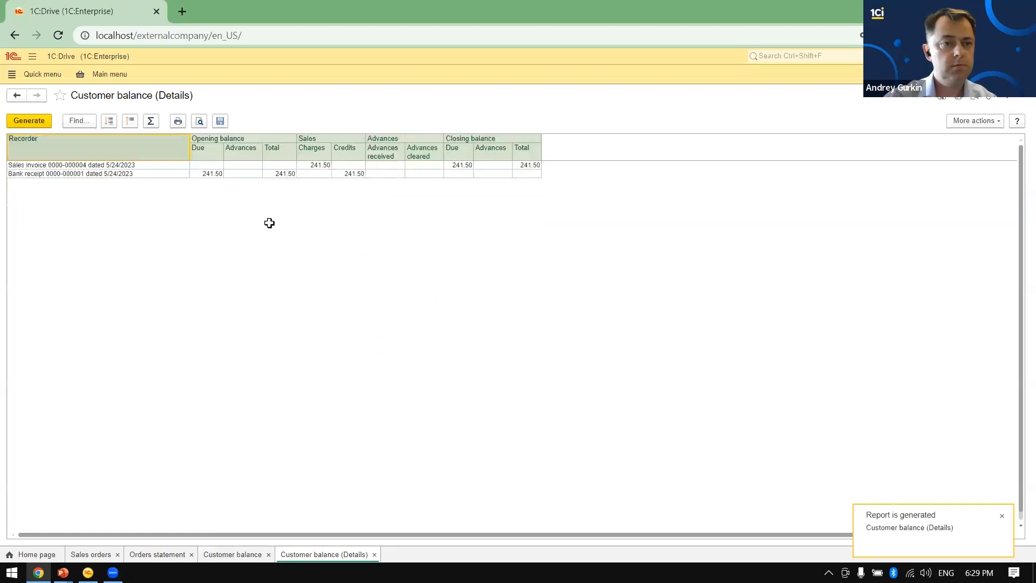
left_click(376, 163)
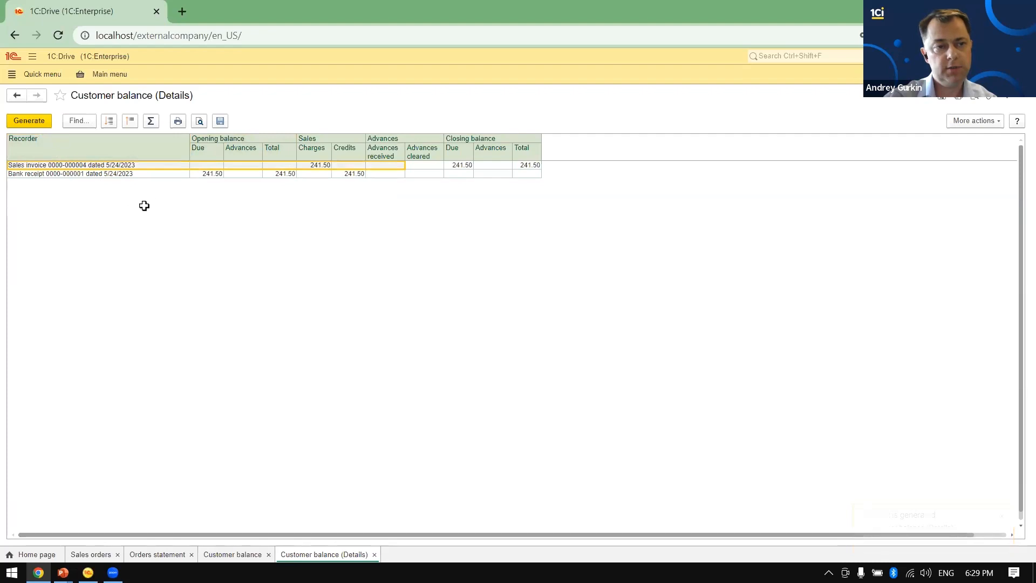
left_click(139, 184)
left_click(125, 173)
left_click_drag(281, 173, 538, 166)
left_click(558, 205)
left_click_drag(467, 139, 548, 193)
left_click(558, 313)
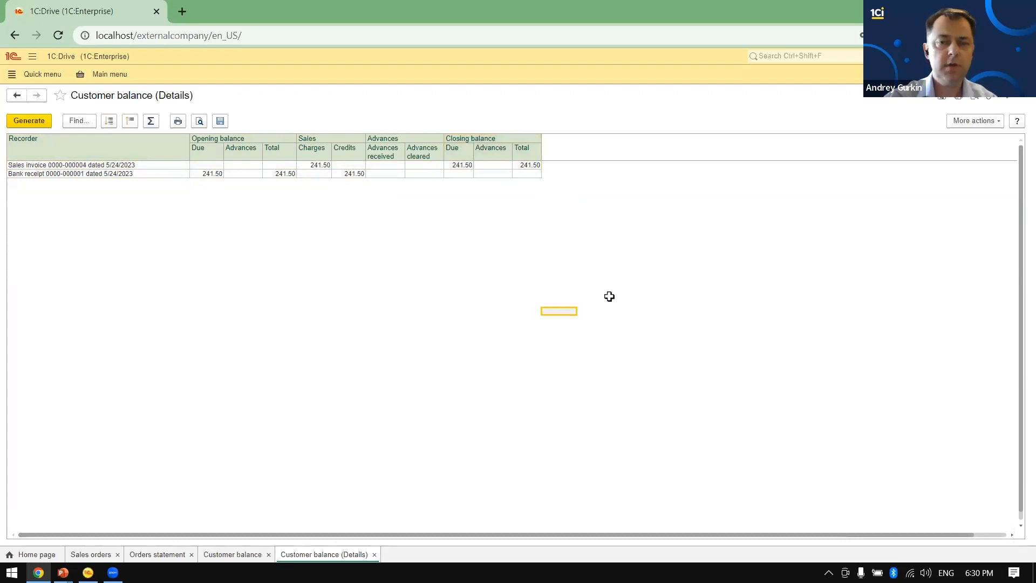
key("Escape")
- Check the Customer #1 business case slide in the presentation and return to the customer portal
key("alt+Tab")
key("alt+Tab")
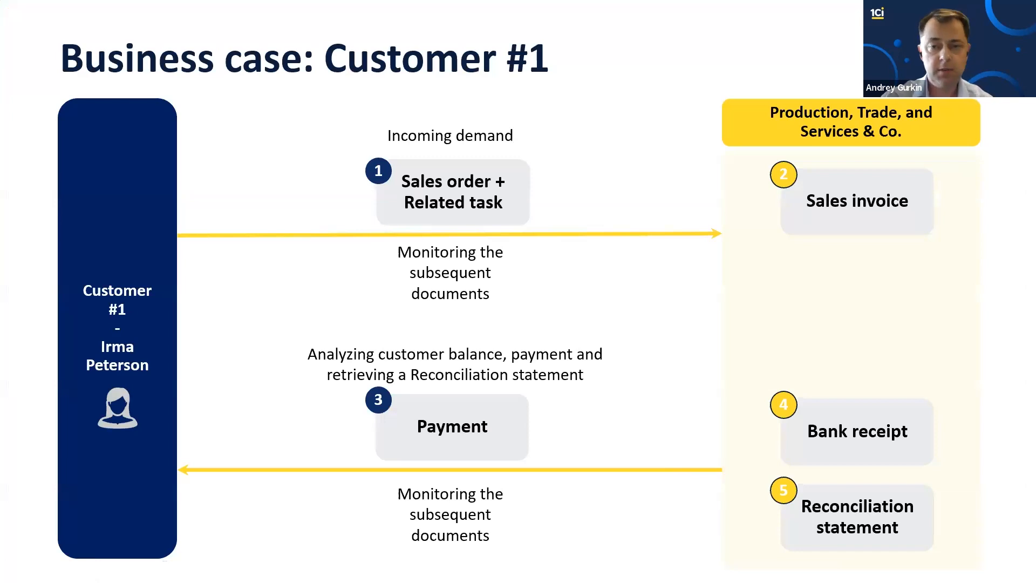
key("alt+Tab")
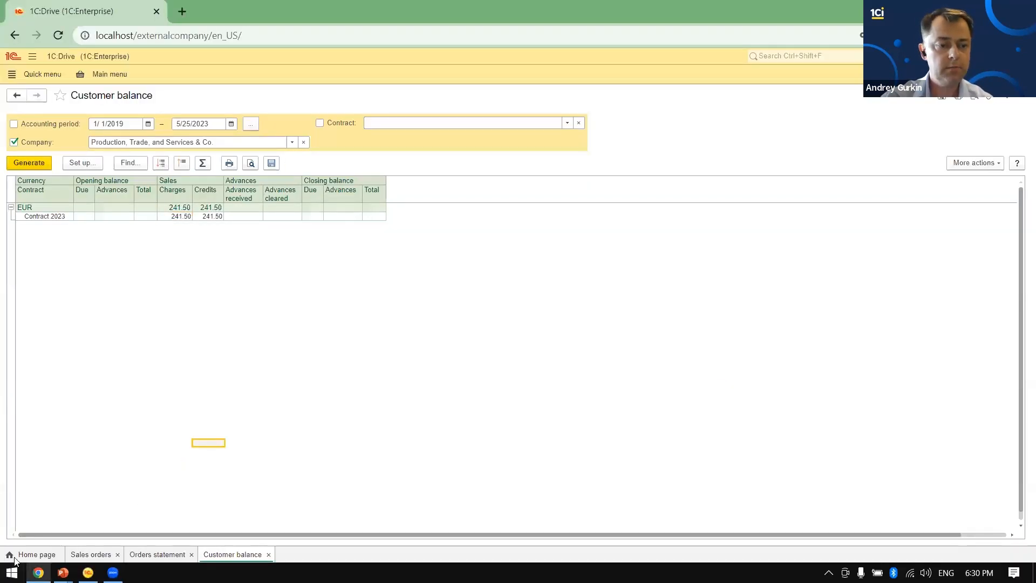
- Create and start a support job in the portal with the text "Please send me a reconsil.stat-t"
left_click(27, 555)
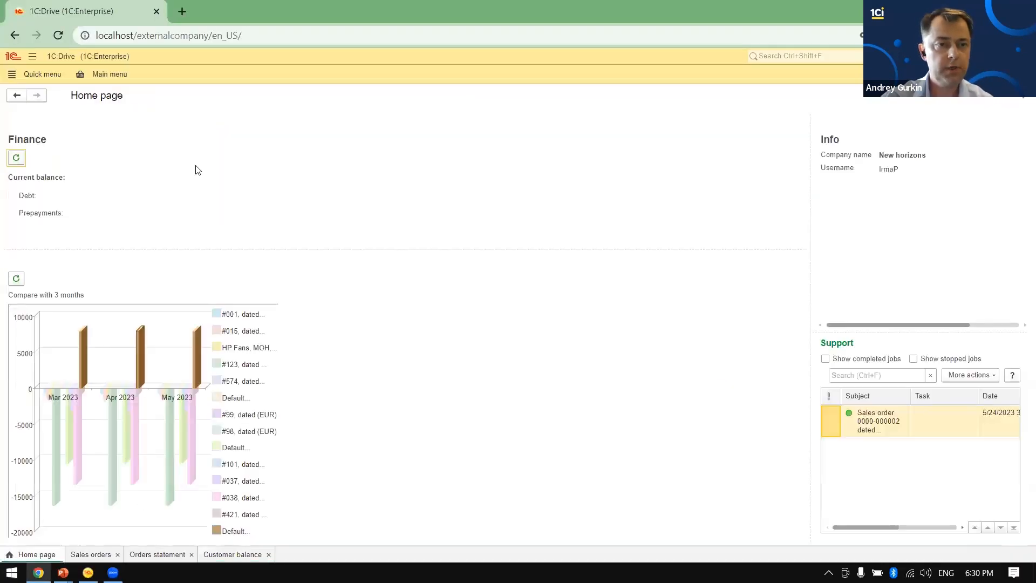
left_click(86, 74)
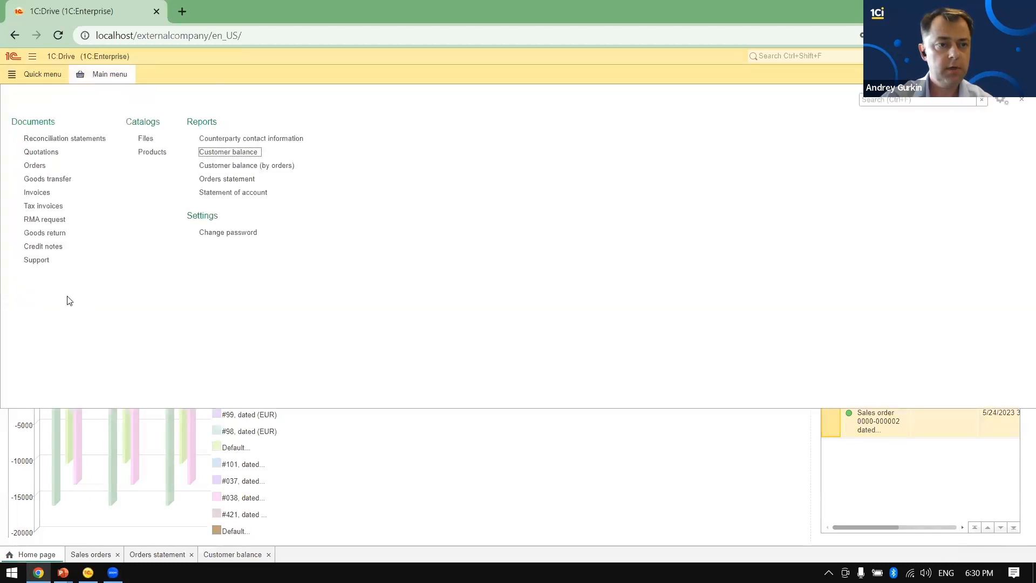
left_click(37, 261)
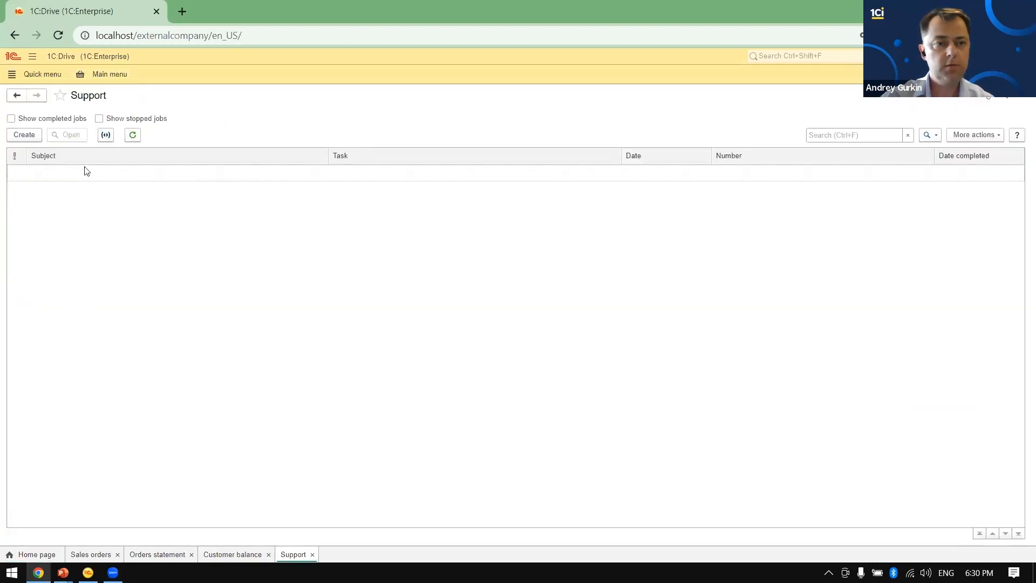
left_click(24, 136)
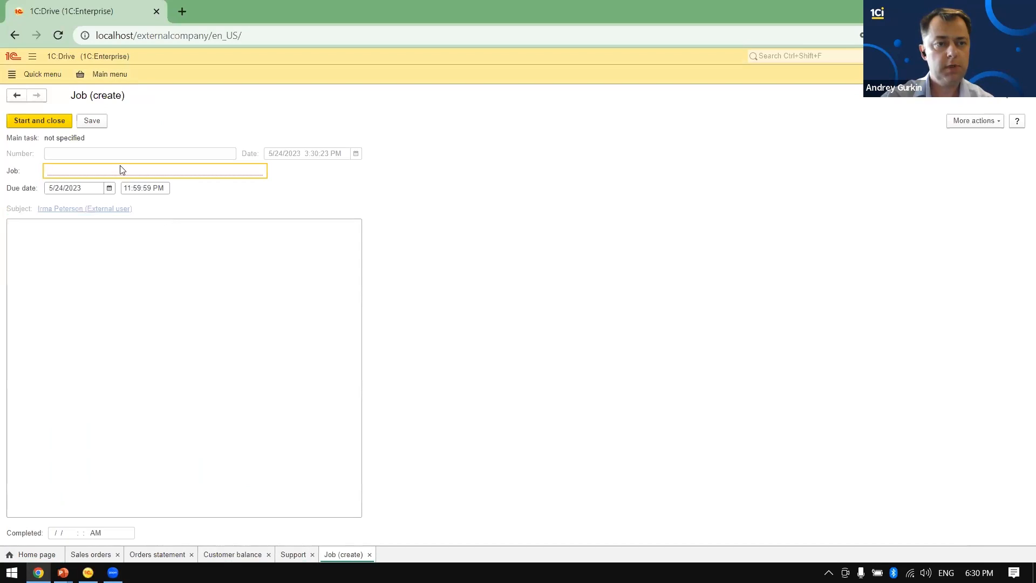
type("P")
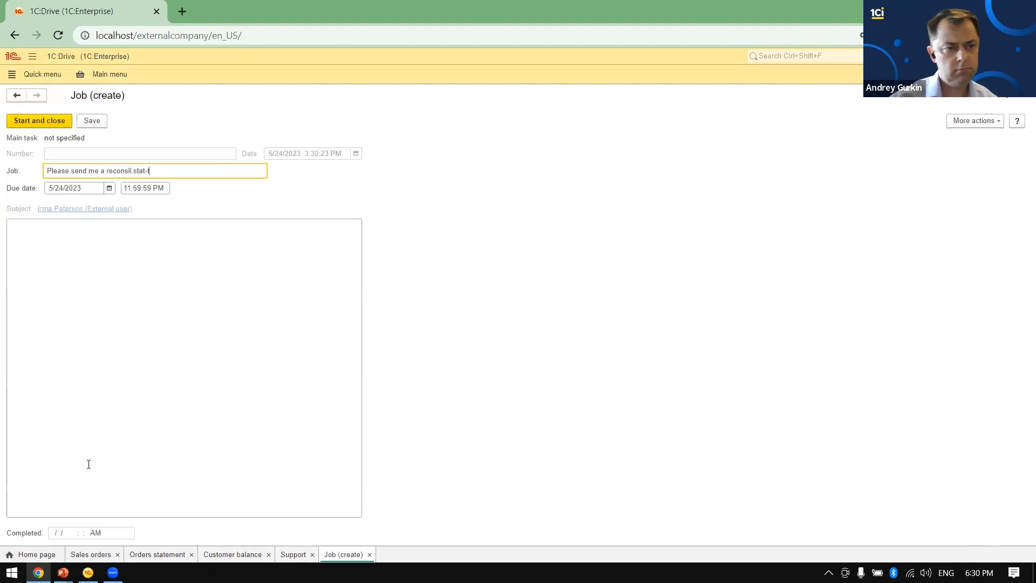
left_click(41, 120)
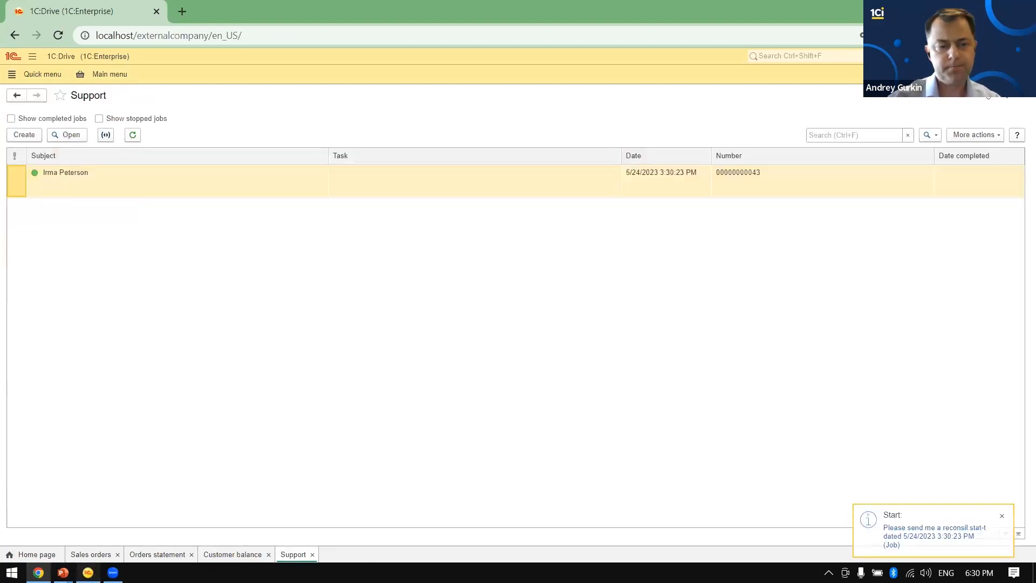
- Switch to the 1C:Drive window, regenerate the External tasks report and open the "Please send me a reconsil.stat-t" task
left_click(89, 572)
left_click(183, 552)
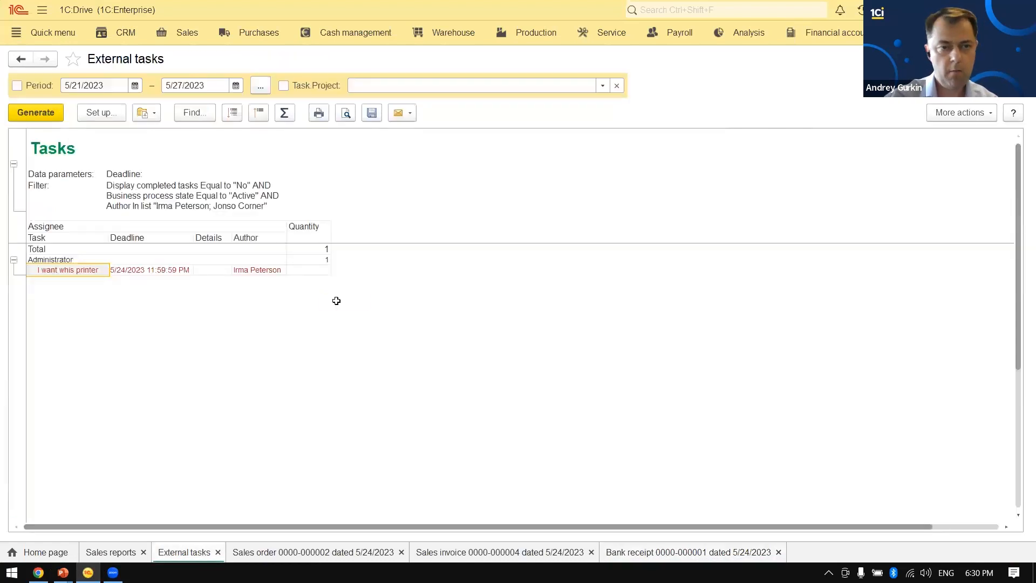
left_click(35, 113)
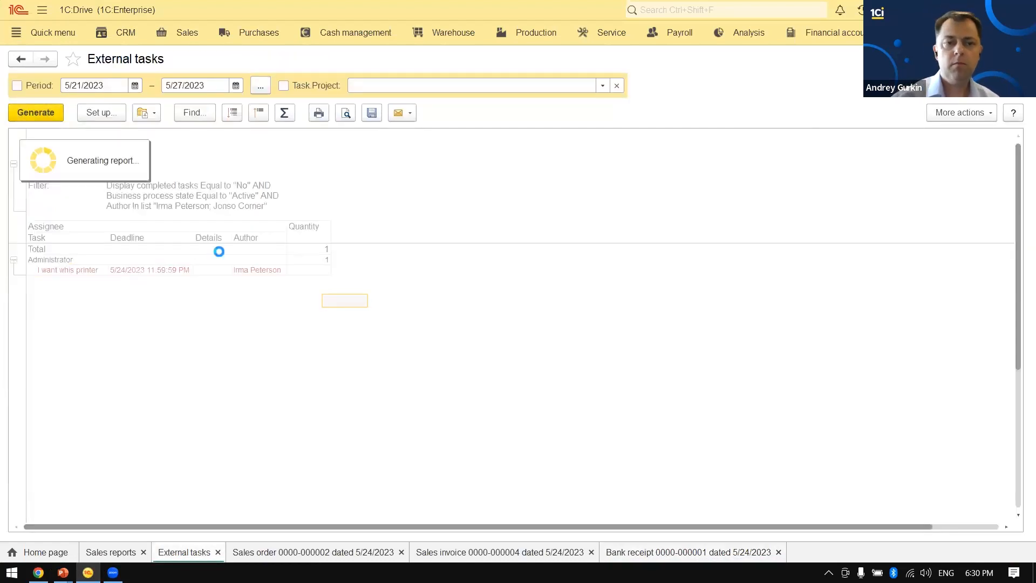
left_click(174, 268)
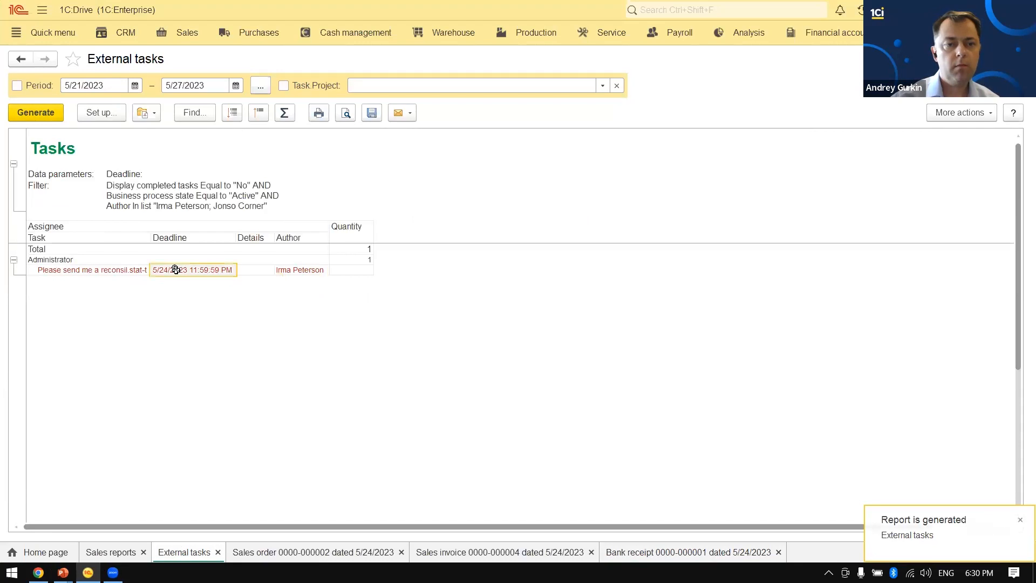
left_click(84, 266)
double_click(85, 266)
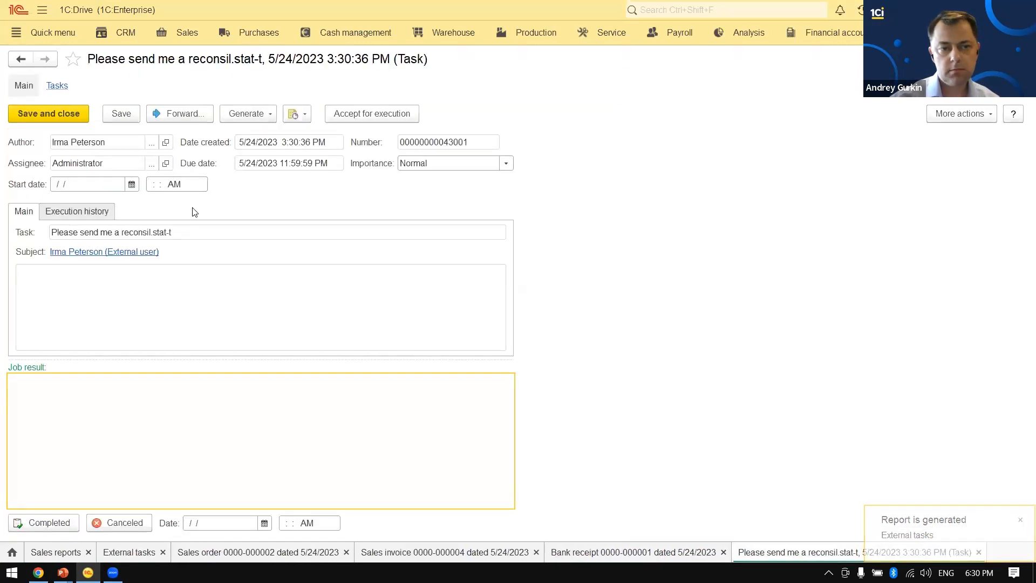
- Create a new reconciliation statement for the counterparty New horizons under Contract 2023
left_click(180, 37)
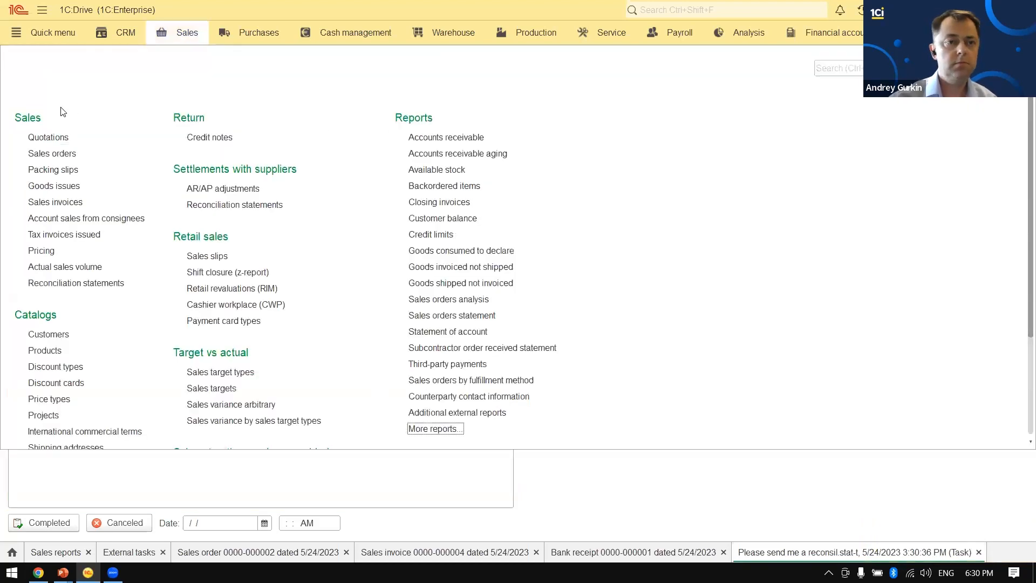
left_click(79, 287)
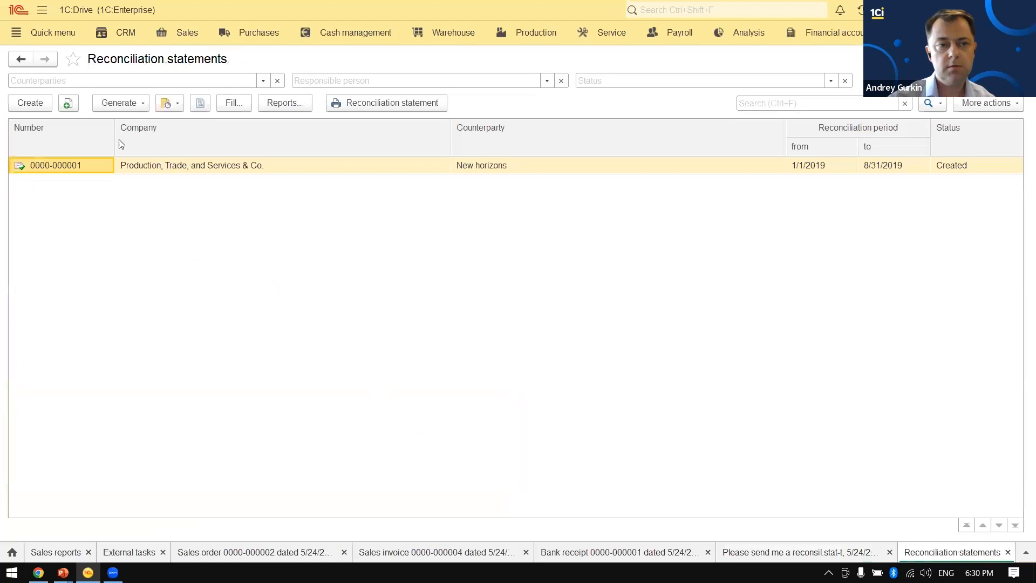
left_click(39, 103)
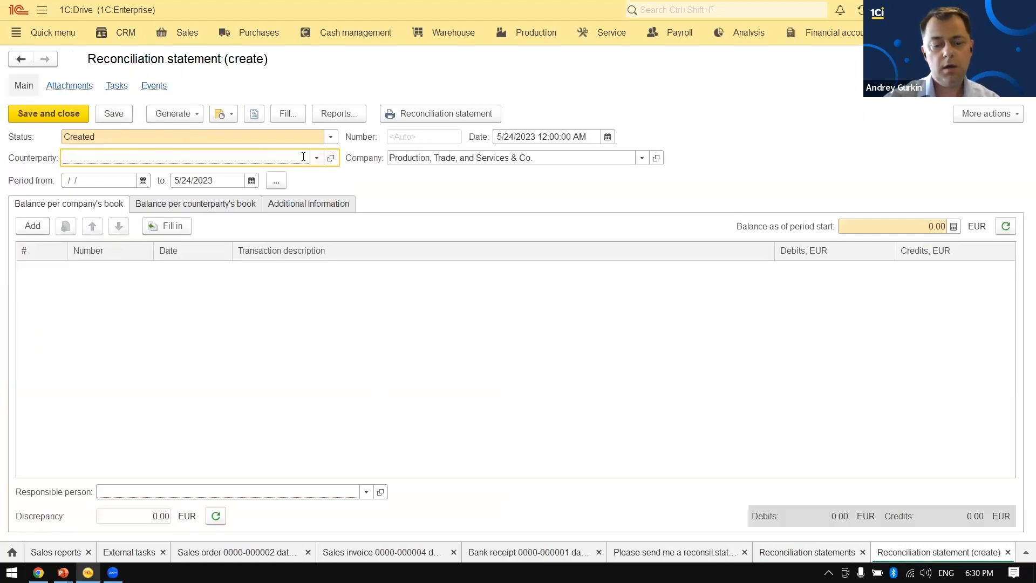
type("new")
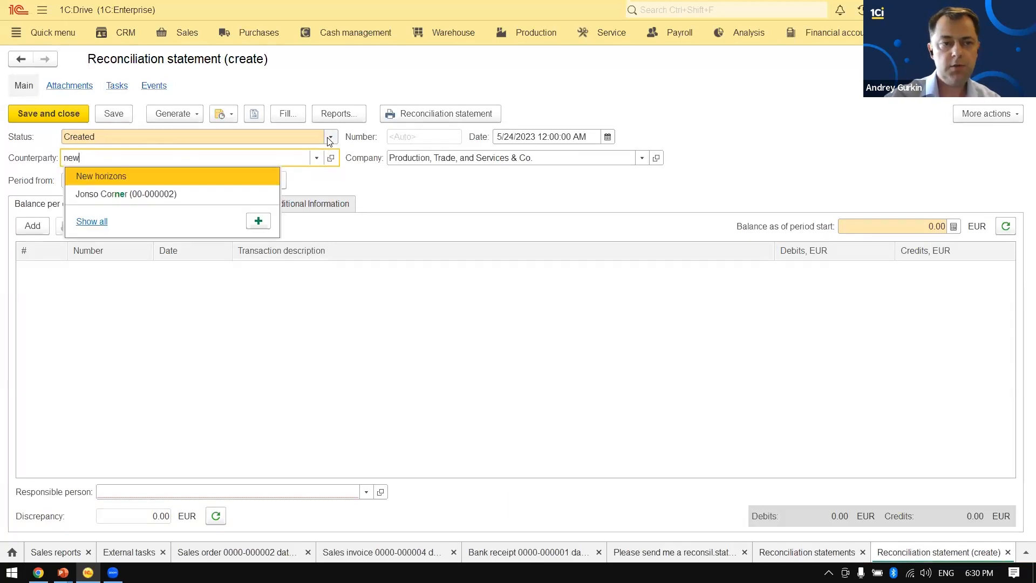
key("Return")
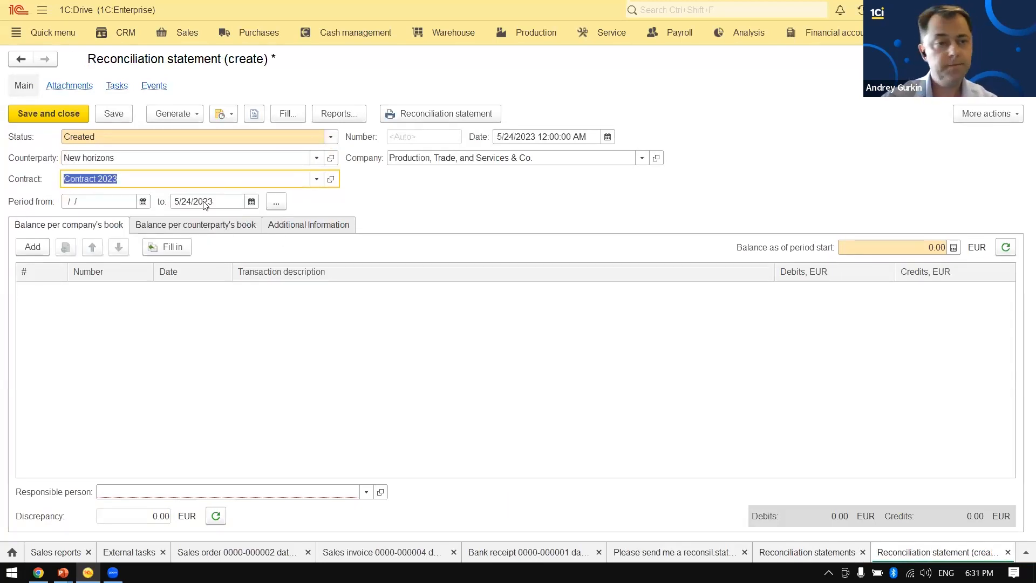
- Fill in the balance per company's book with its transactions and copy them to the balance per counterparty's book
left_click(187, 249)
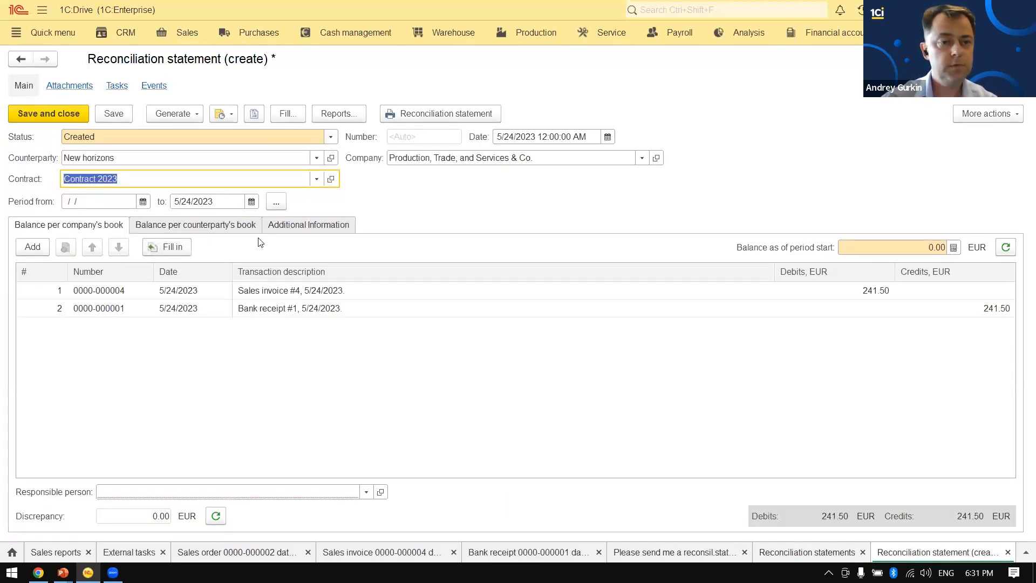
left_click(190, 224)
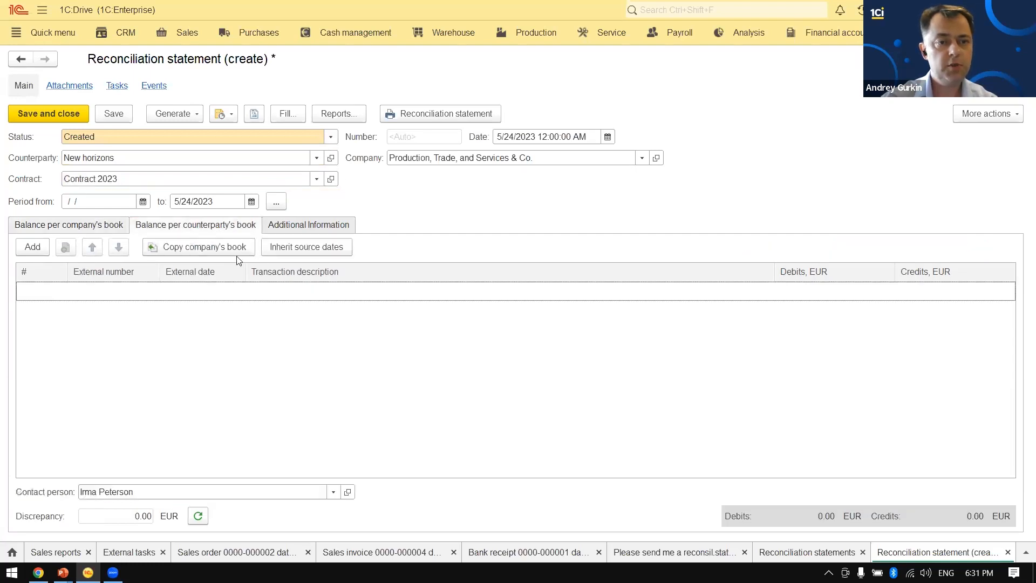
left_click(203, 249)
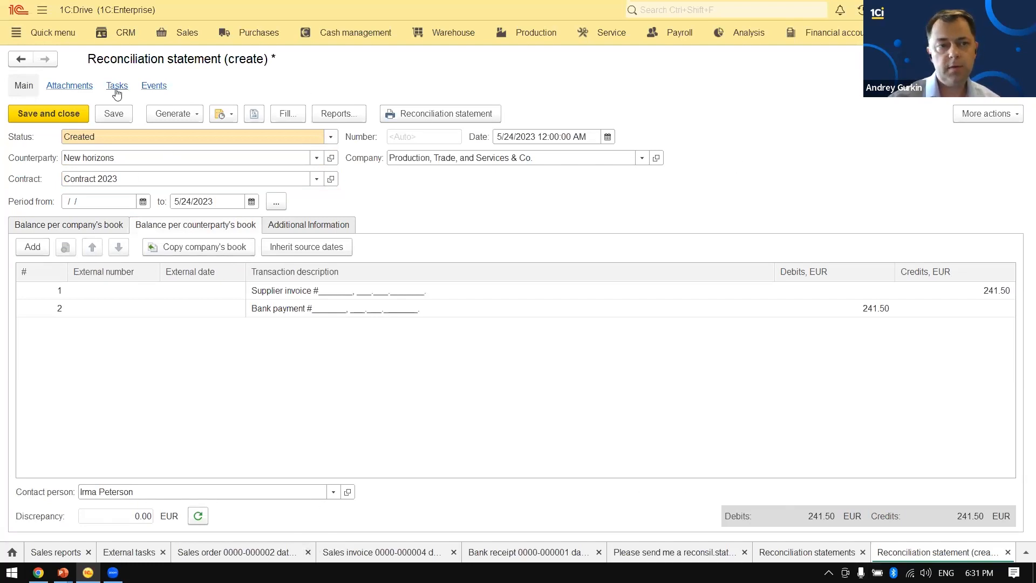
- Try to save and close the reconciliation statement, and assign the first suggested employee as its responsible person
left_click(73, 114)
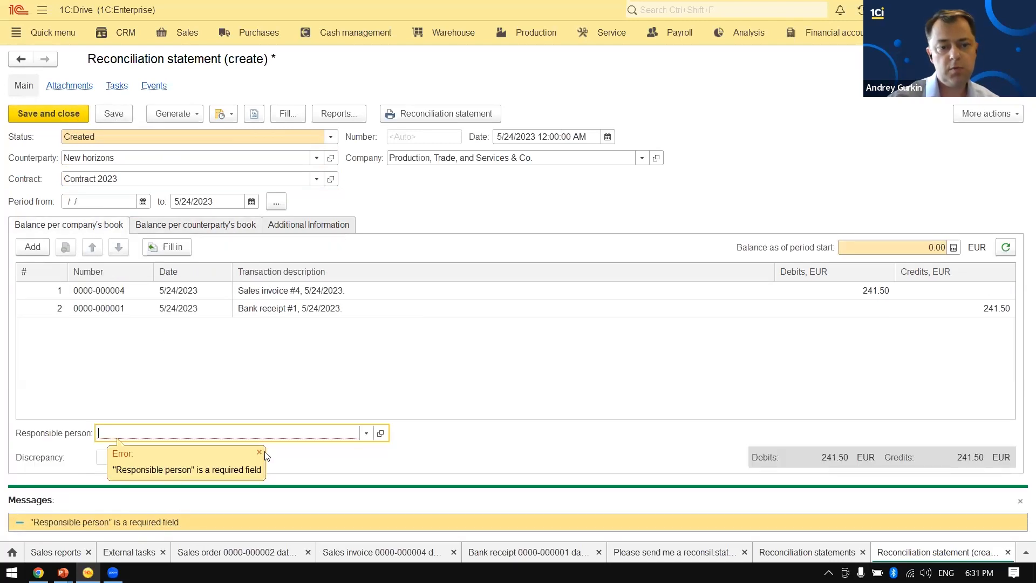
left_click(367, 435)
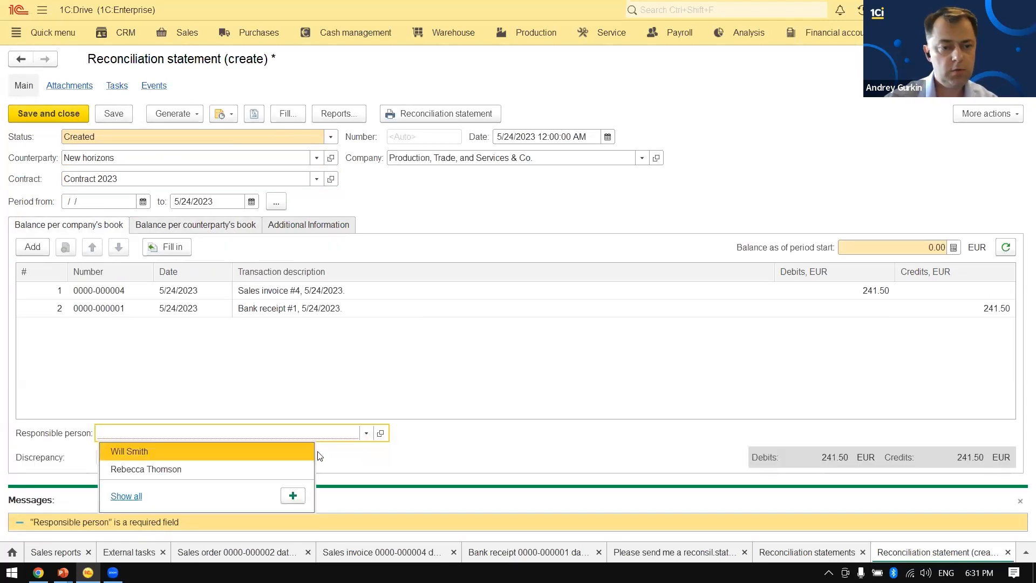
left_click(273, 455)
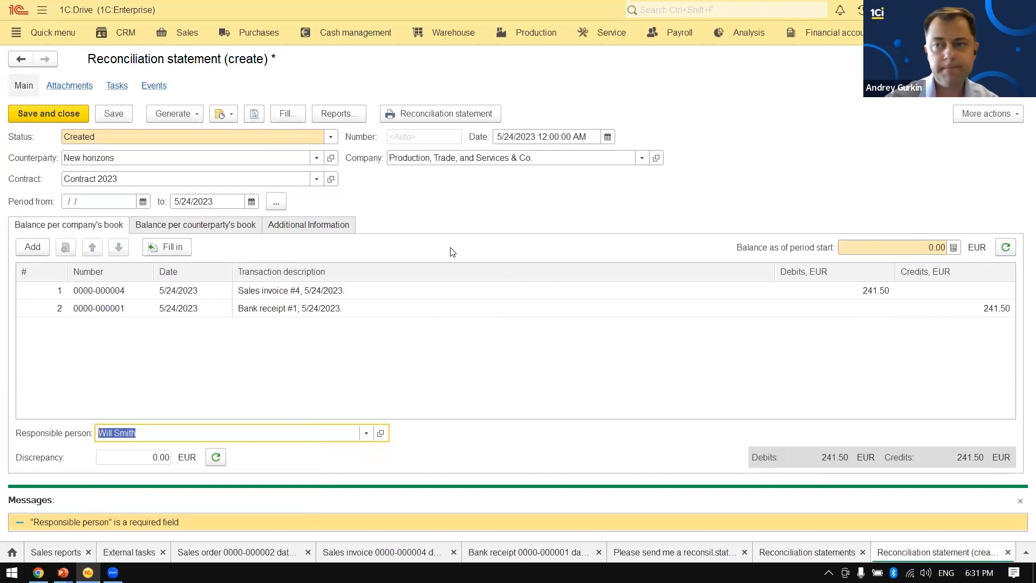
- Save and close the reconciliation statement, and switch to the customer portal in Chrome to open the statement dated 5/24/2023
left_click(56, 112)
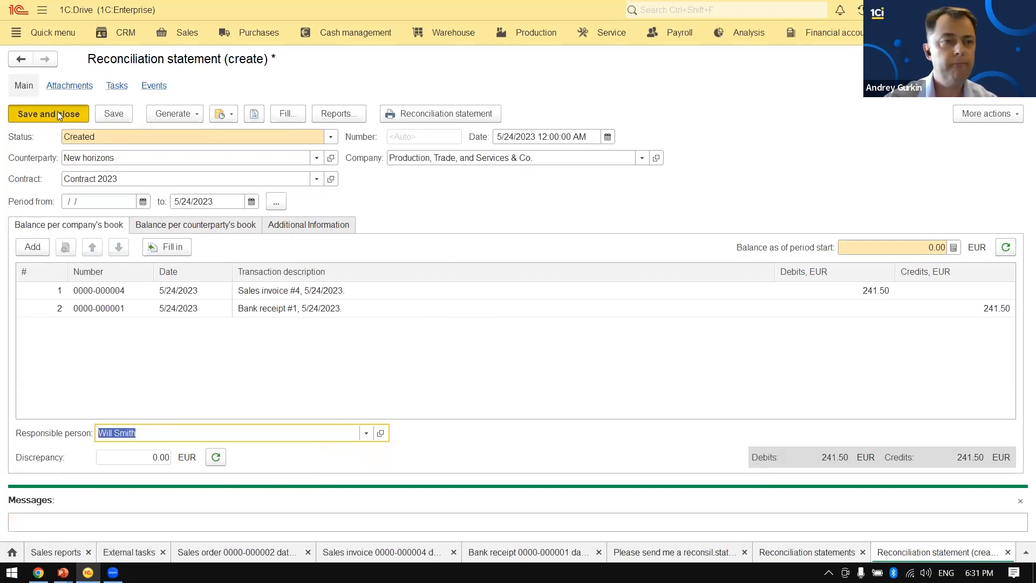
key("alt+Tab")
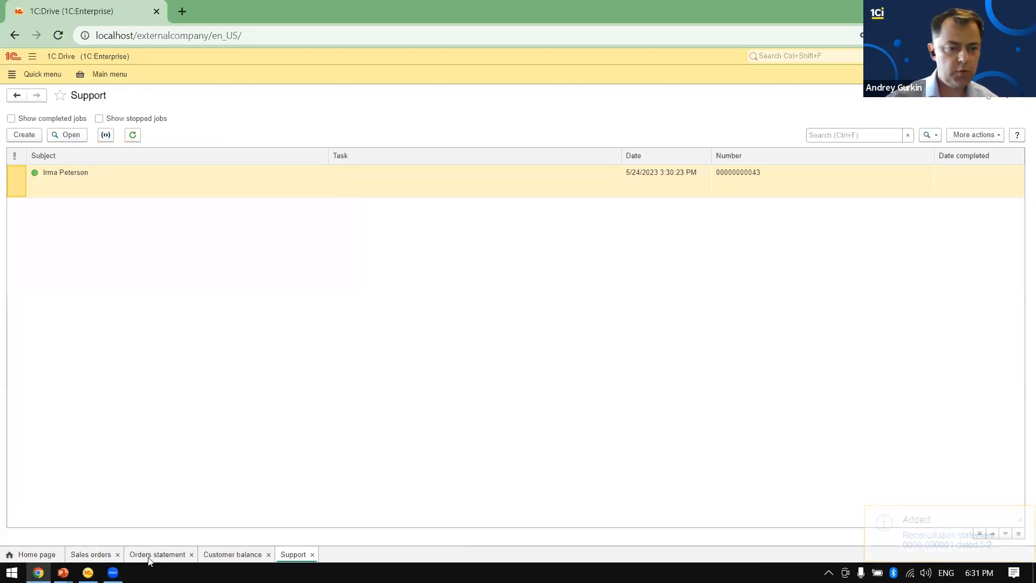
left_click(34, 554)
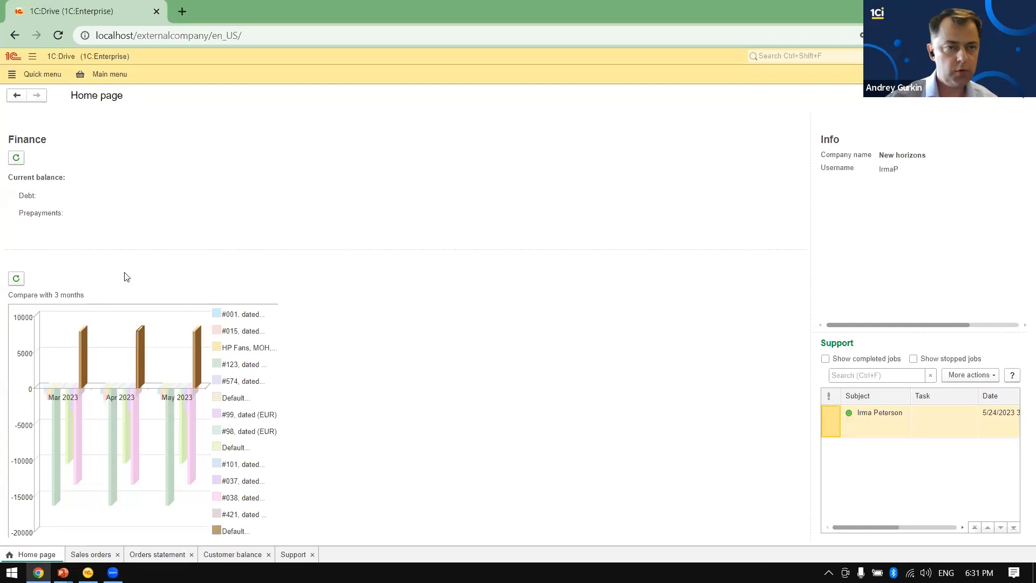
left_click(100, 74)
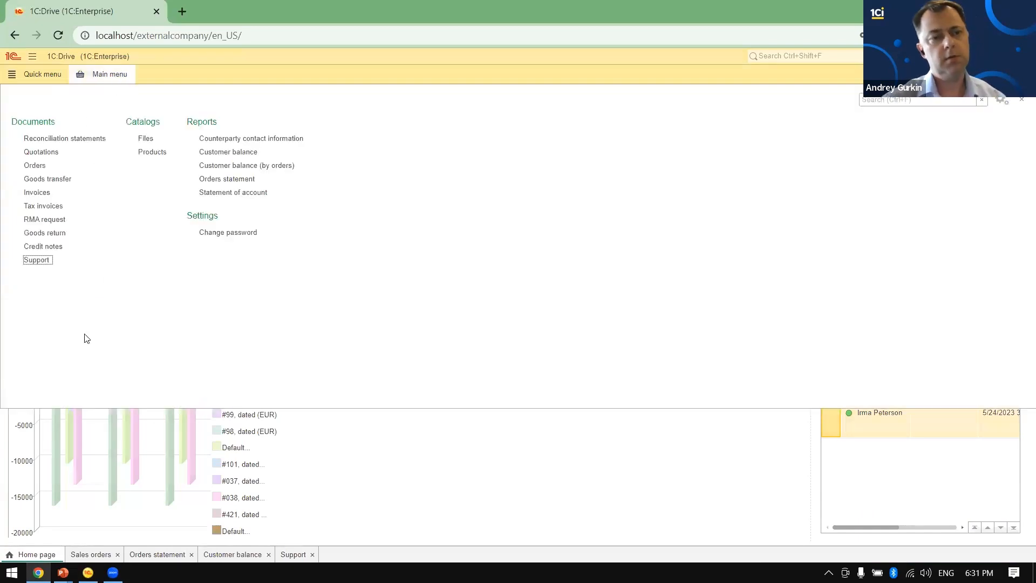
left_click(41, 141)
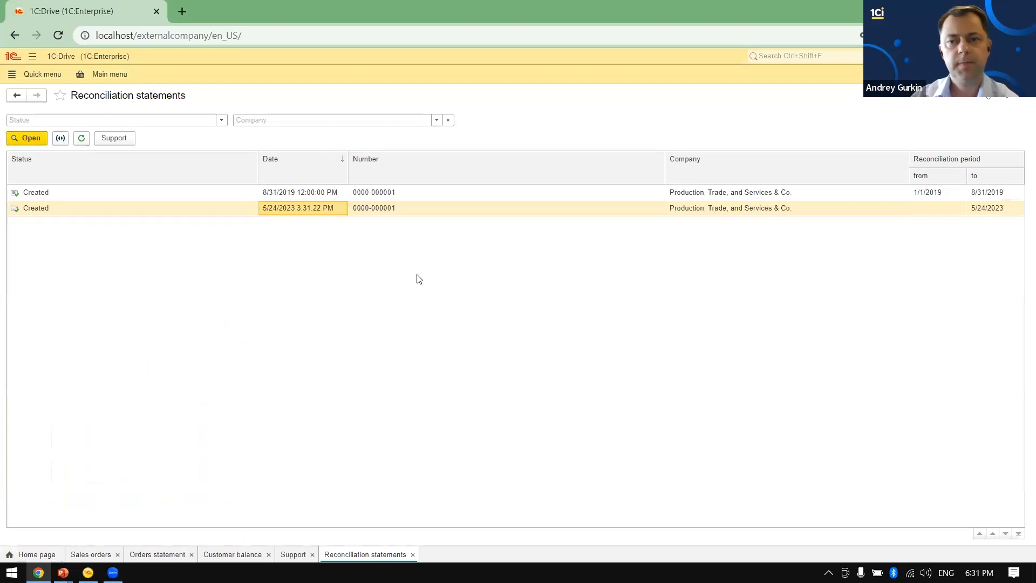
left_click(439, 213)
double_click(439, 210)
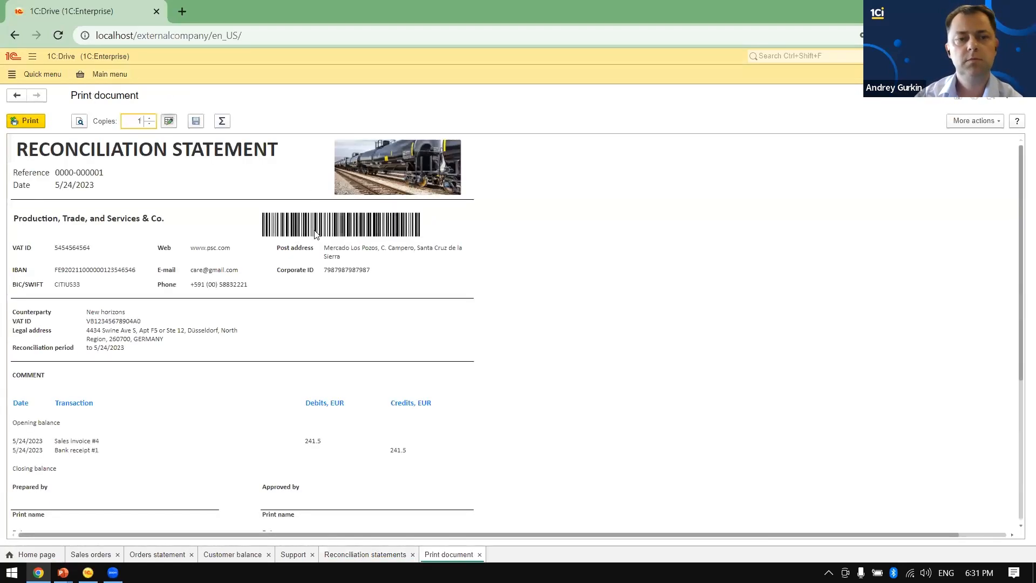
scroll(252, 431, "down", 3)
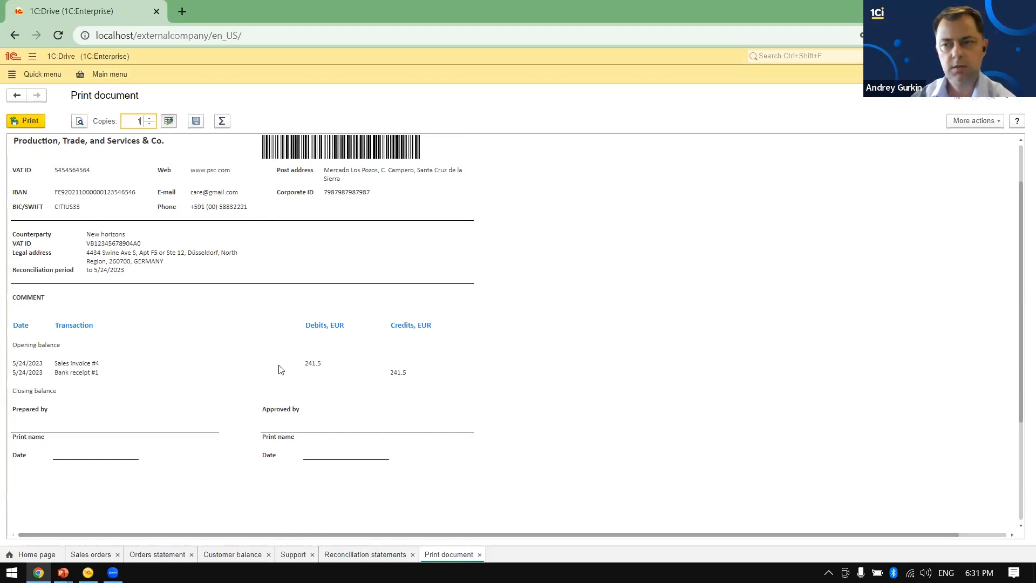
- Switch to the PowerPoint slide show and advance to the "Business case: Customer #1 (6 month later)" slide
key("alt+Tab")
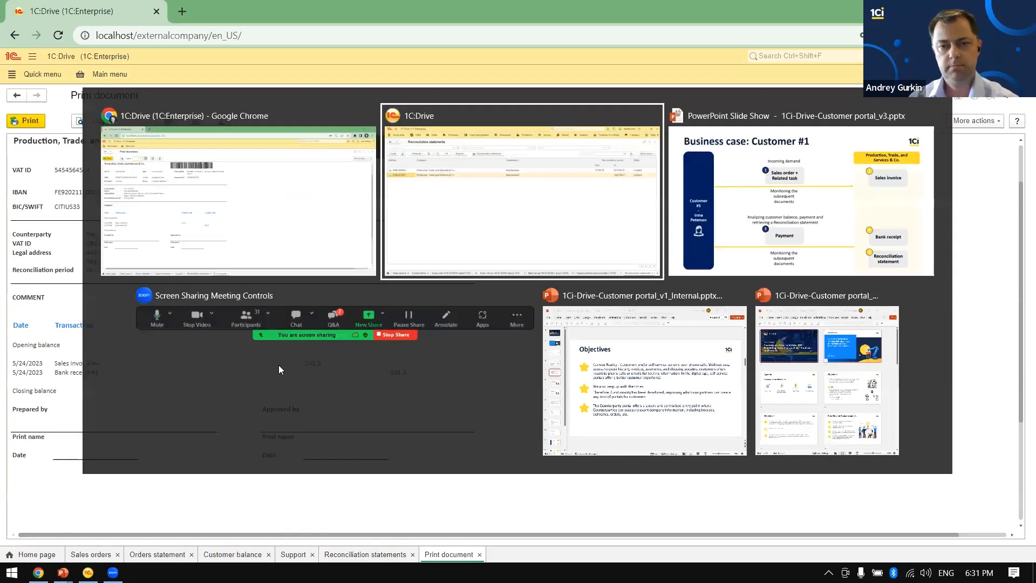
key("alt+Tab")
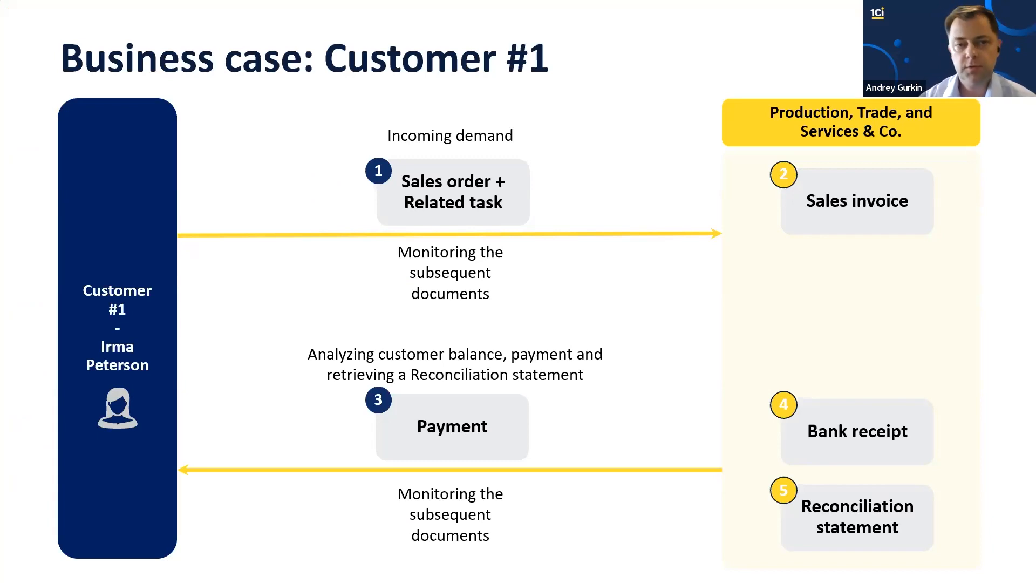
key("Right")
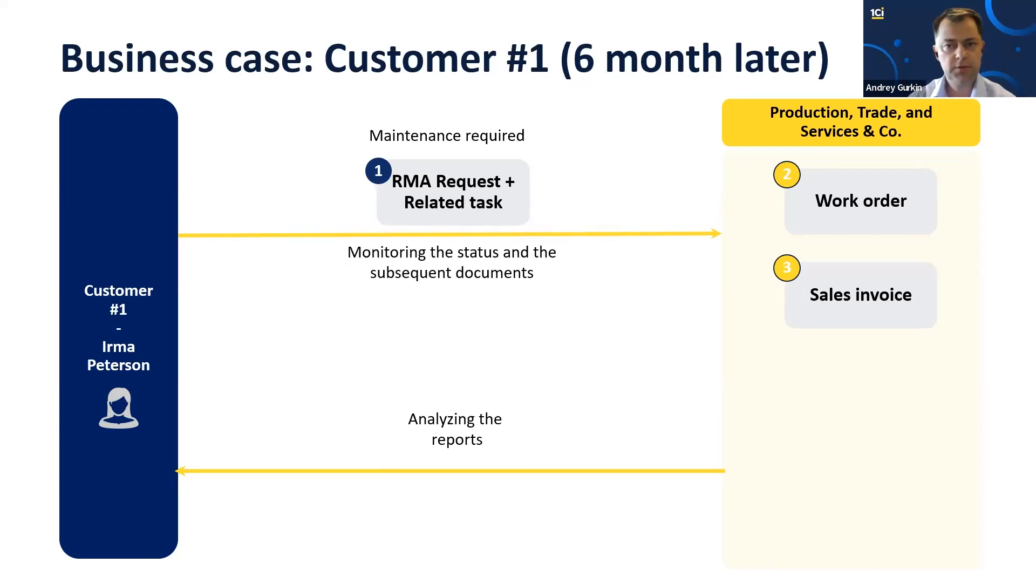
- Switch back to the customer portal in Chrome and create a new RMA request under Contract 2023
key("alt+Tab")
left_click(606, 213)
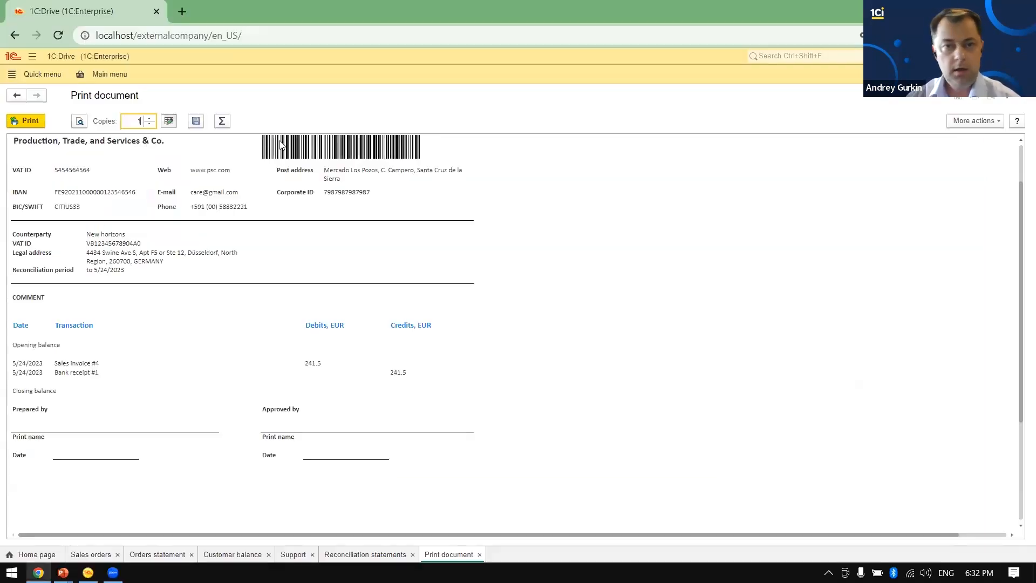
left_click(81, 70)
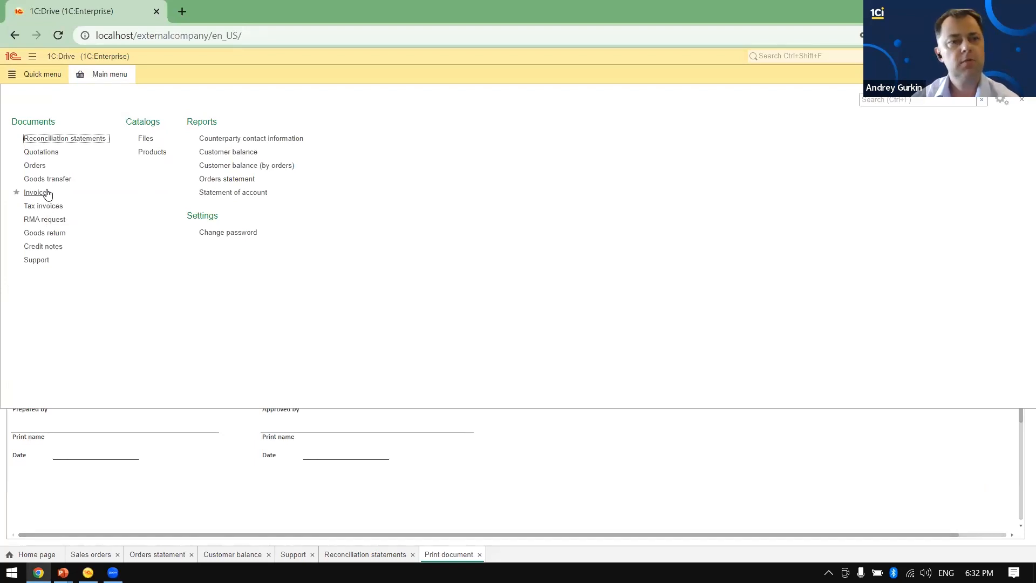
left_click(45, 221)
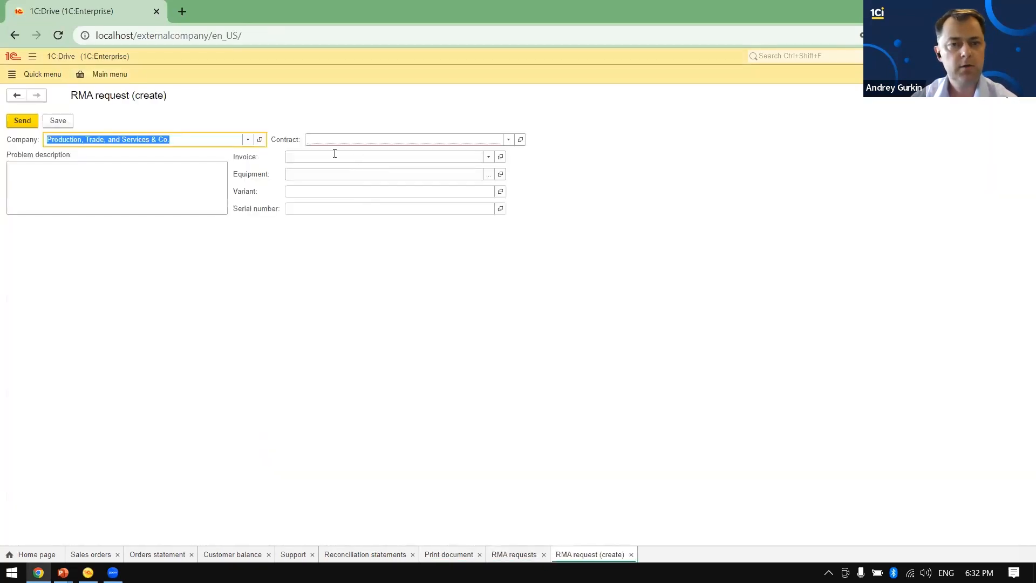
left_click(508, 140)
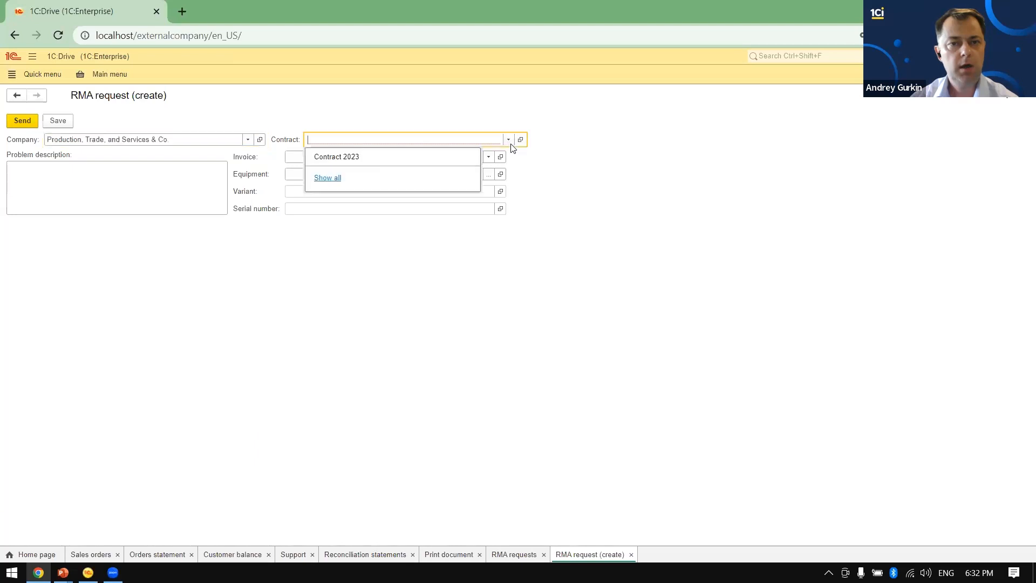
left_click(408, 157)
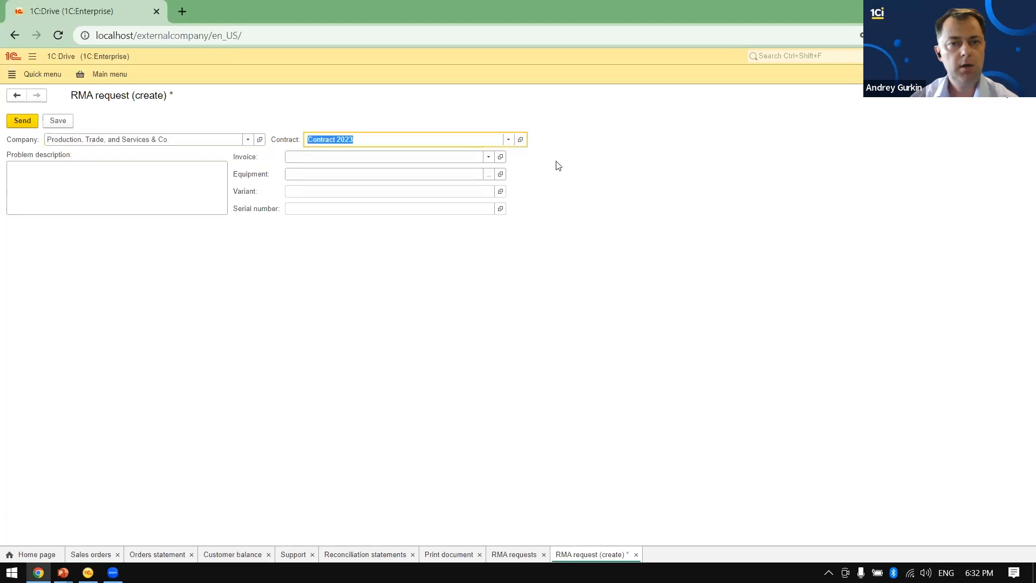
- Choose the New horizons sales invoice dated 5/24/2023 and the Laser Printer A500abc with its serial number for the RMA request
left_click(490, 158)
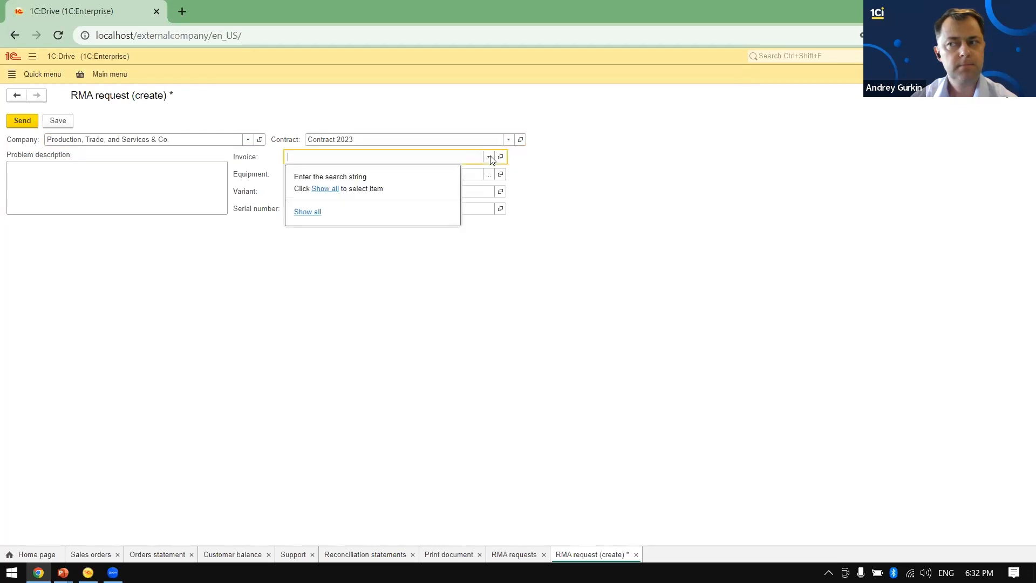
left_click(314, 216)
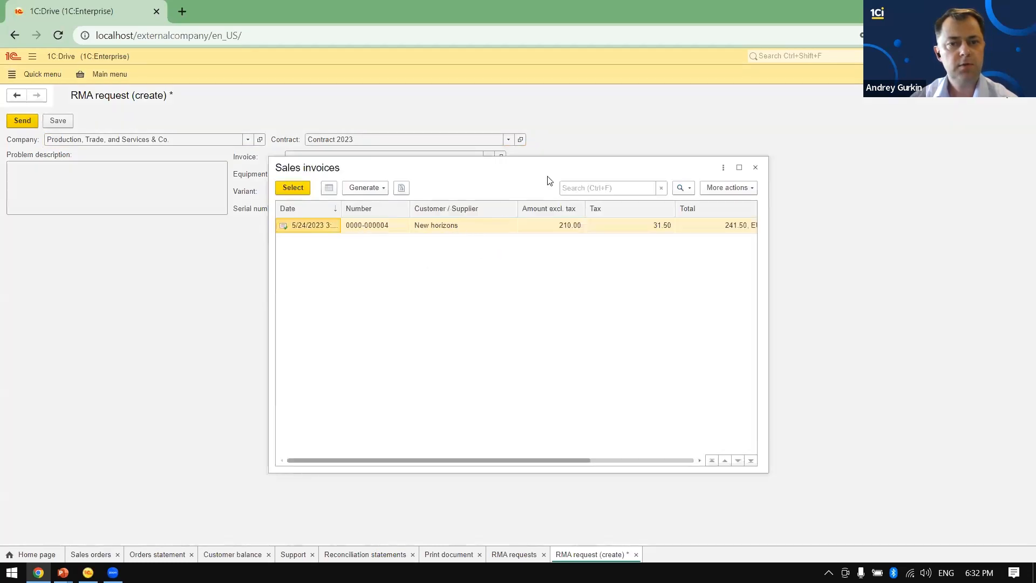
double_click(470, 225)
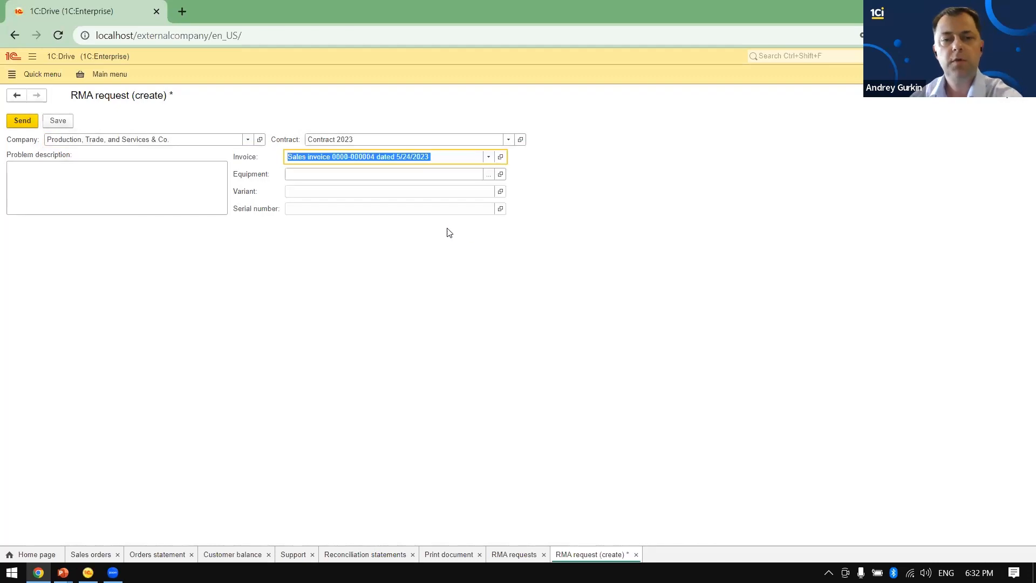
left_click(487, 176)
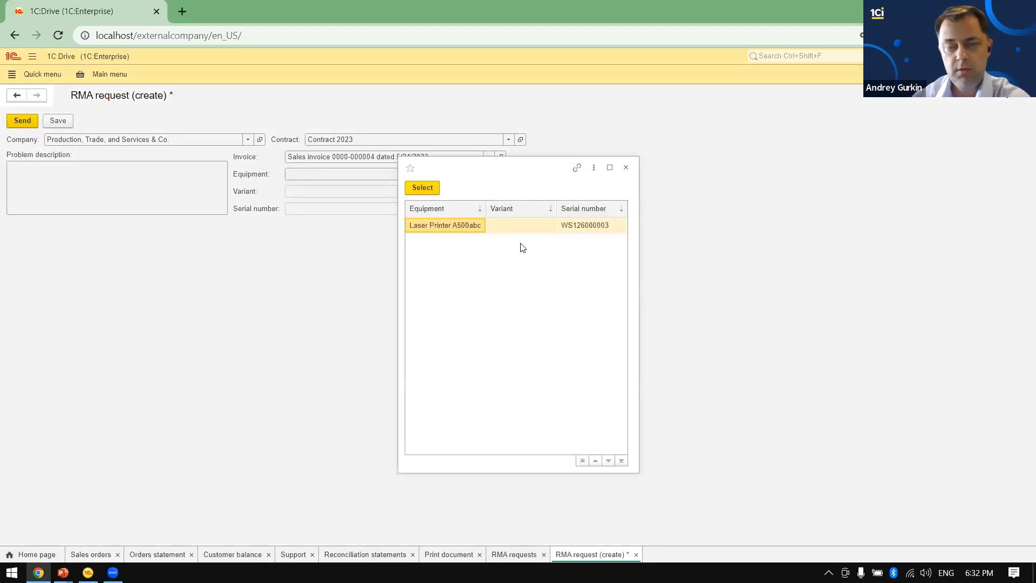
double_click(479, 230)
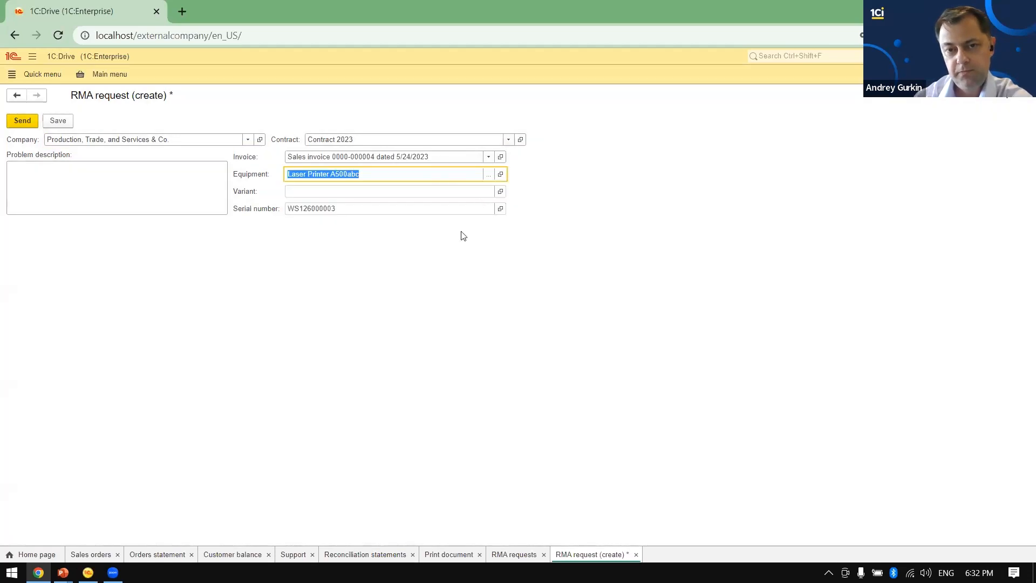
left_click(366, 209)
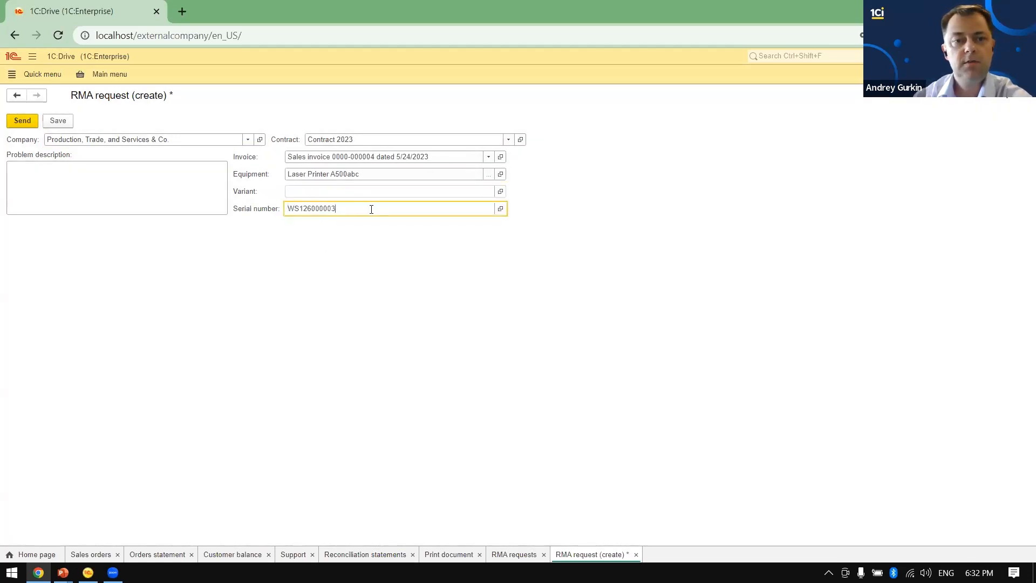
- Send the RMA request with confirmation and review it in the list of sent requests
left_click(22, 121)
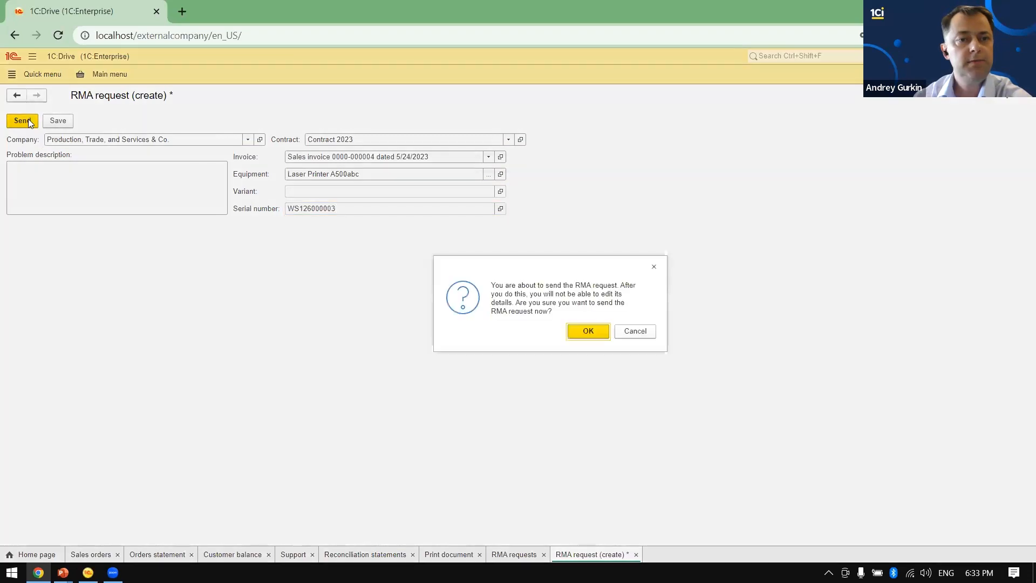
left_click(588, 331)
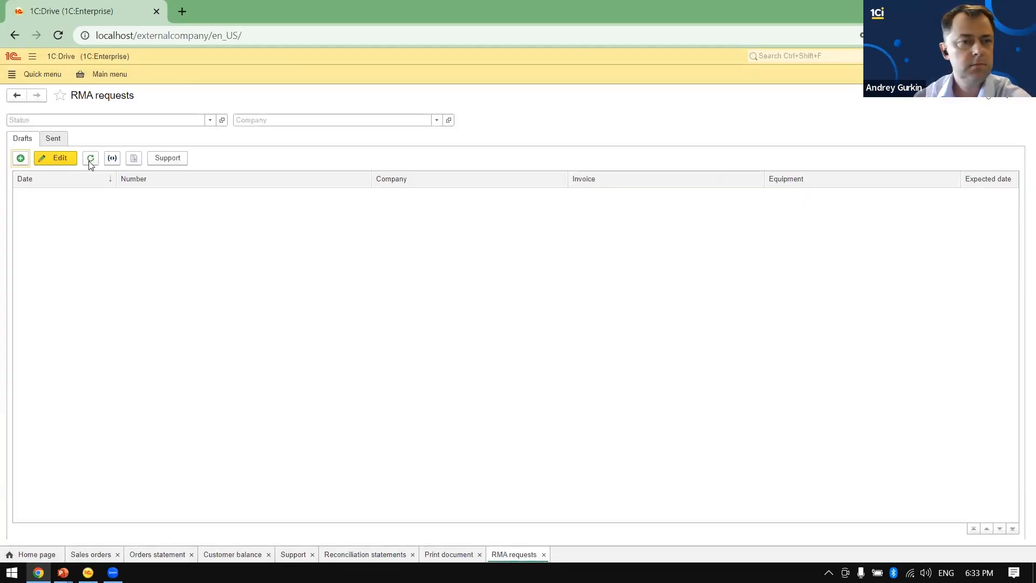
left_click(53, 138)
left_click(179, 199)
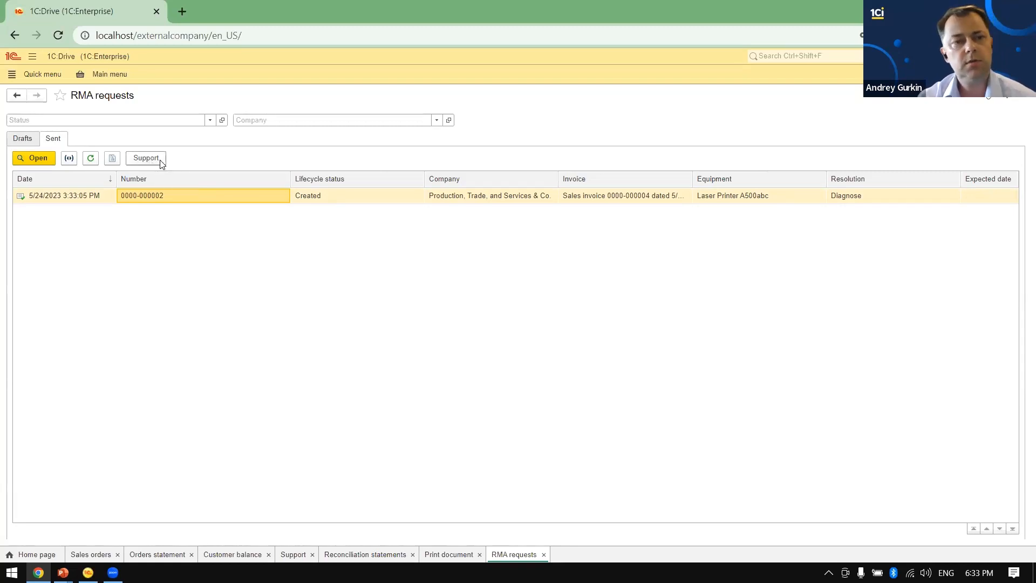
left_click(427, 200)
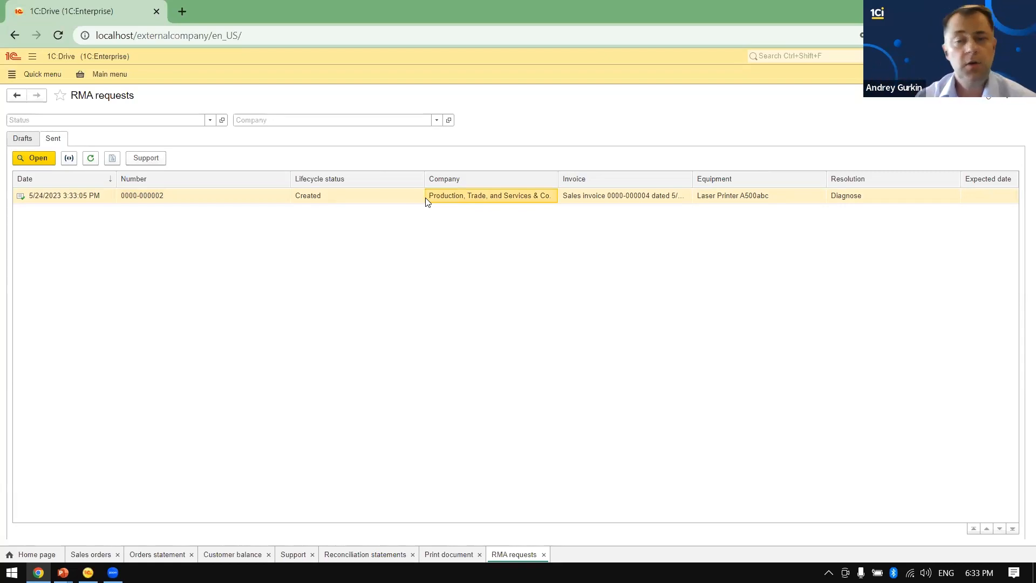
- Create and start a support job "I need to refill the cartridge" for the sent RMA request
left_click(180, 195)
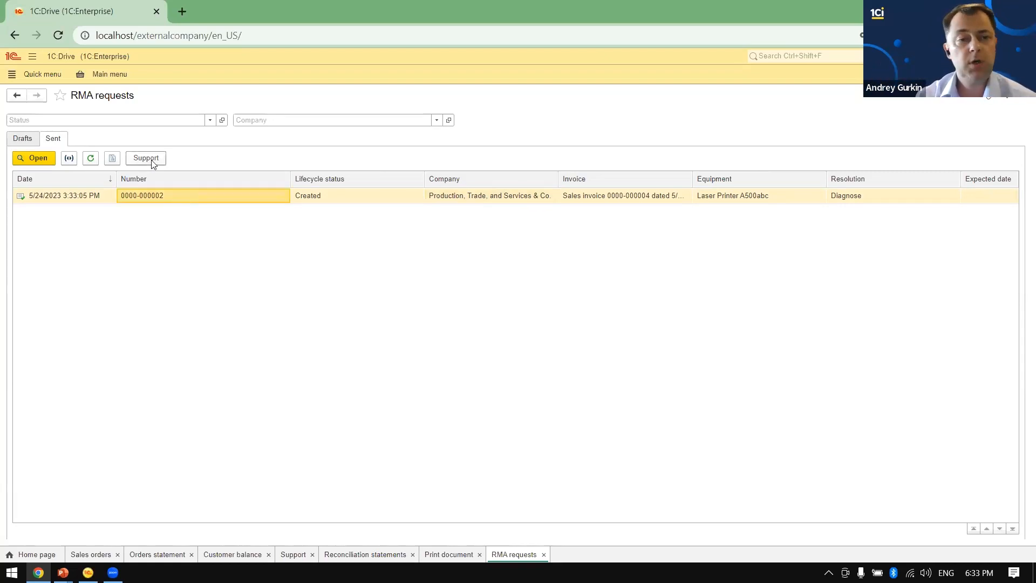
left_click(153, 162)
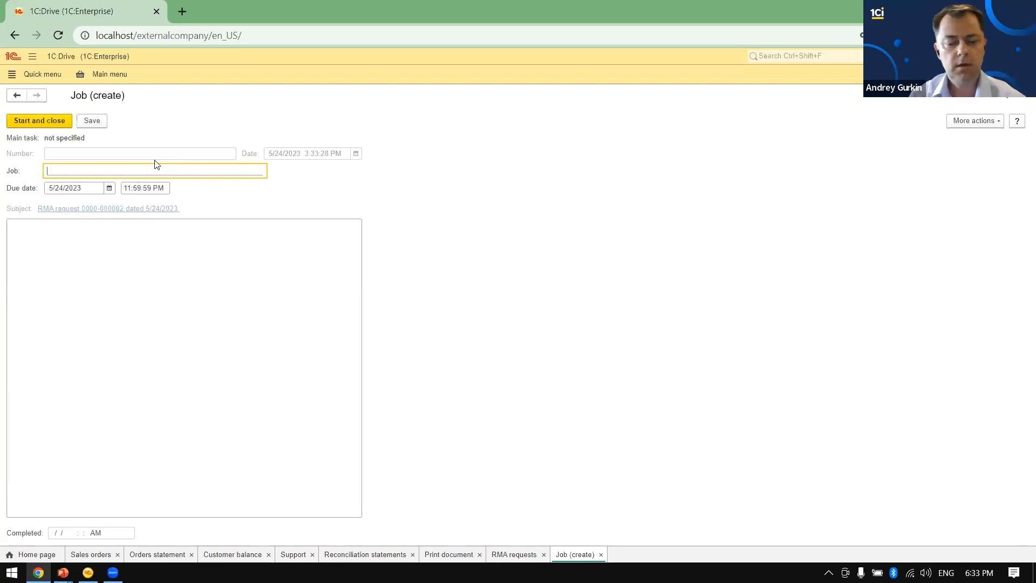
type("I need to r")
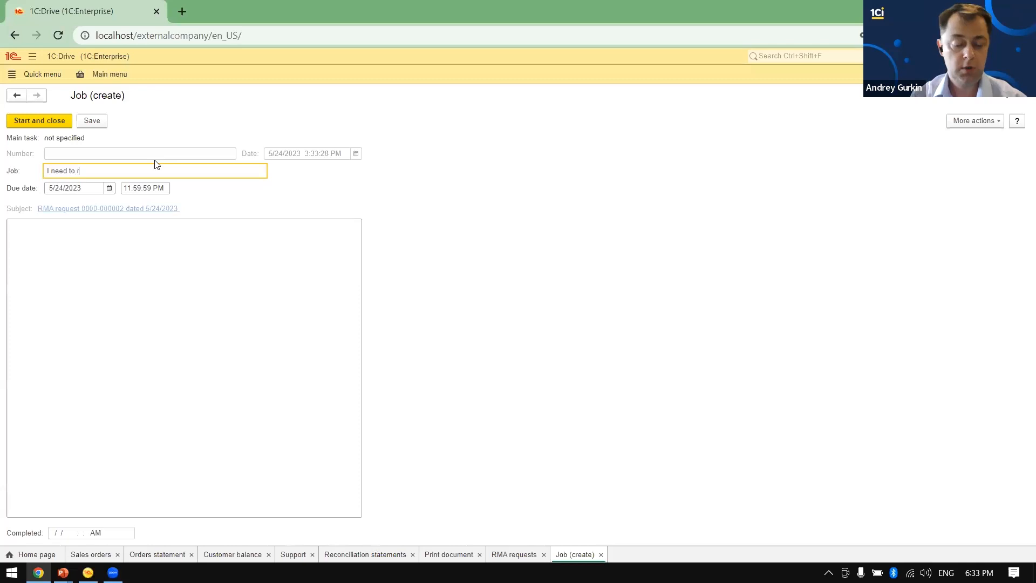
type("efill the cart")
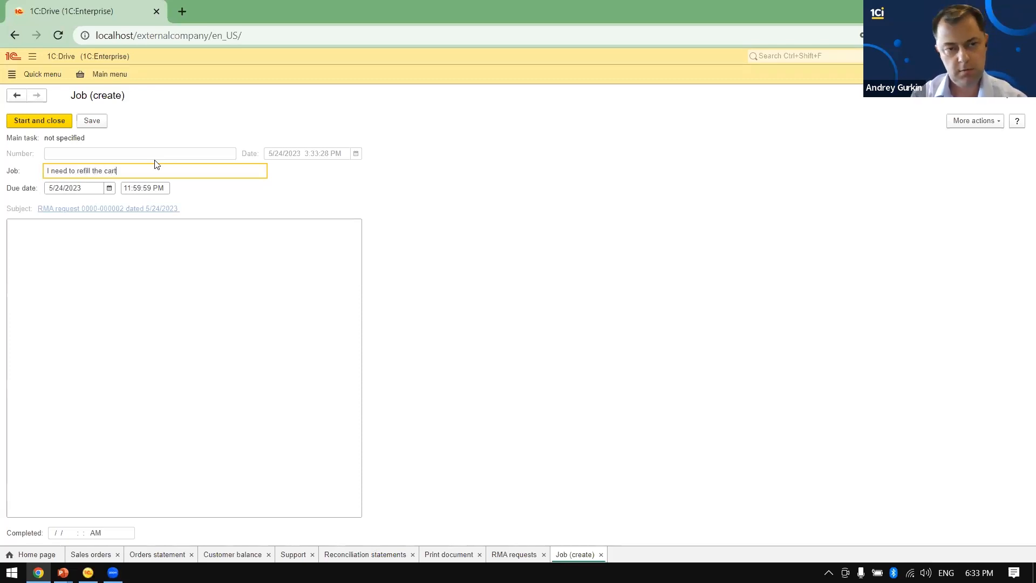
type("ridge")
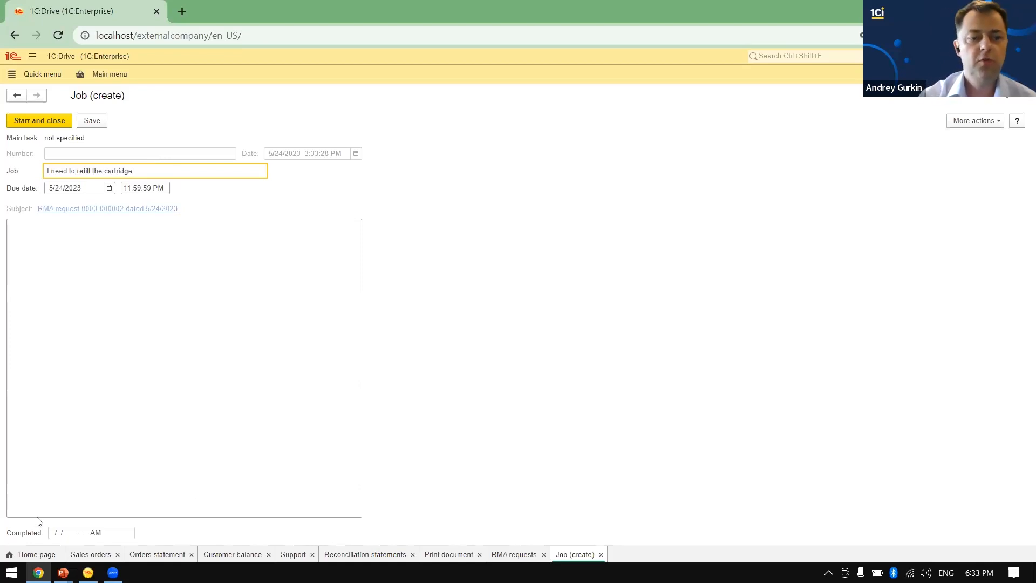
left_click(59, 121)
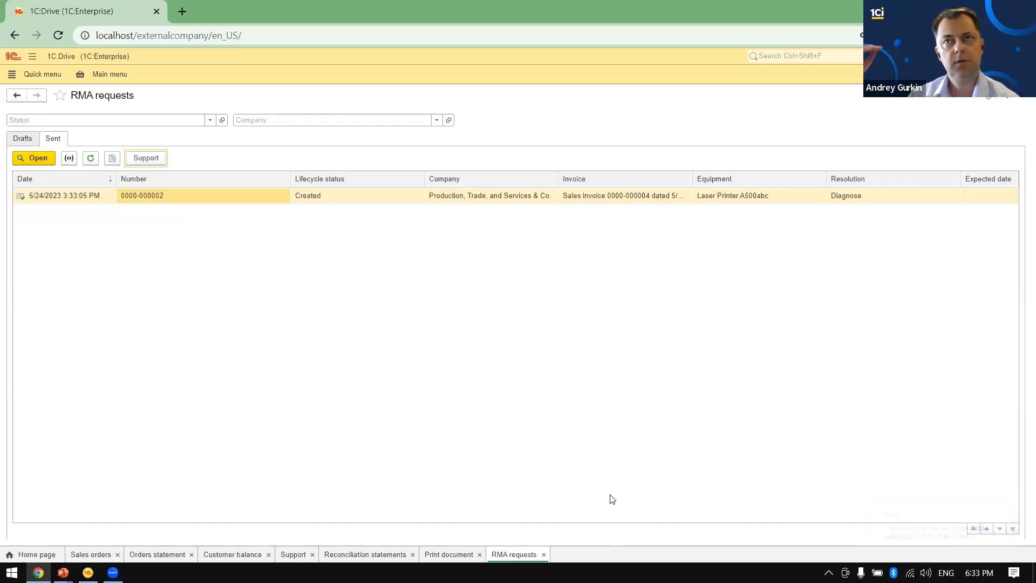
- Switch to the 1C:Drive window, regenerate the External tasks report and open the "I need to refill the cartridge" task
key("alt+Tab")
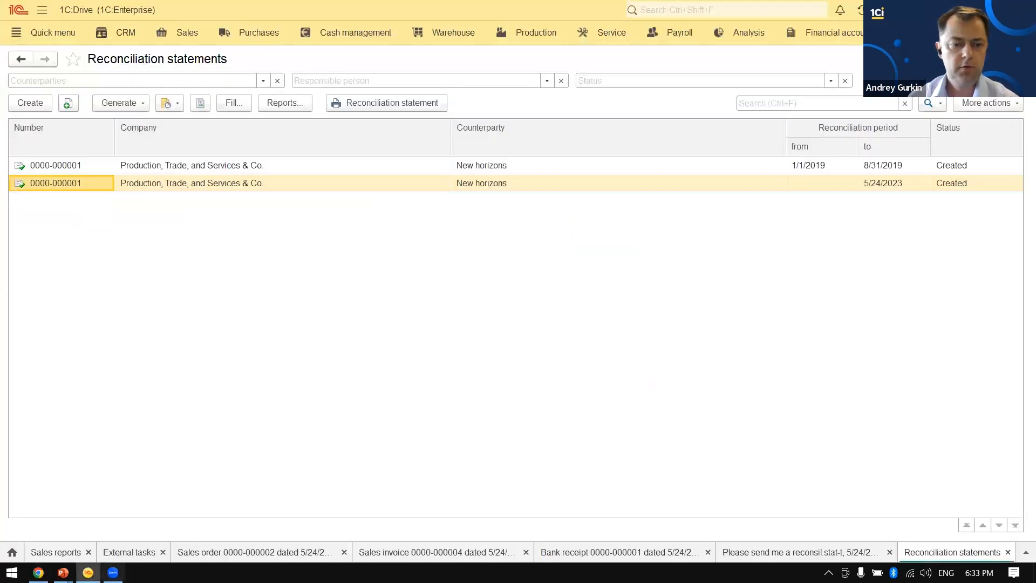
left_click(128, 552)
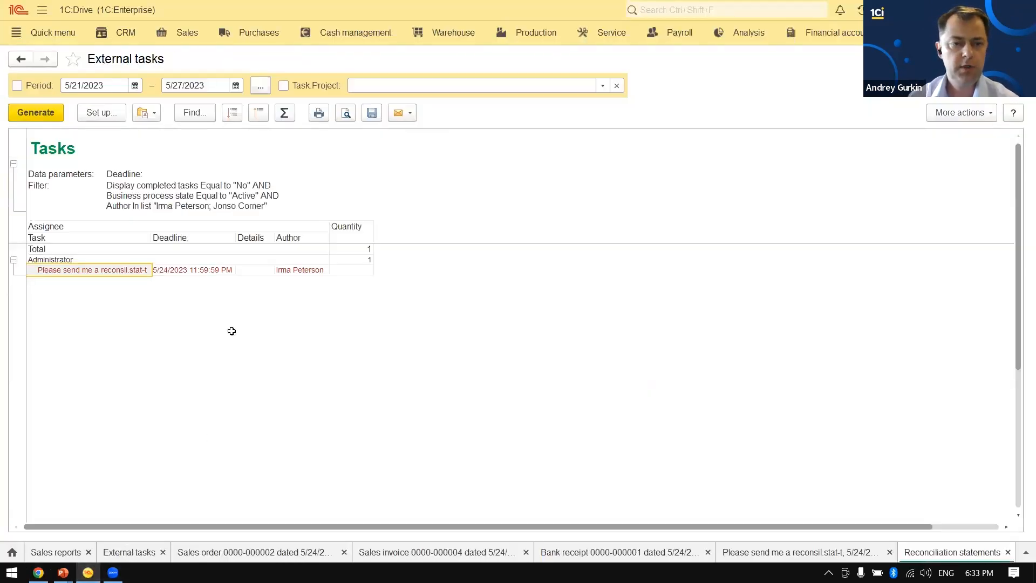
left_click(37, 110)
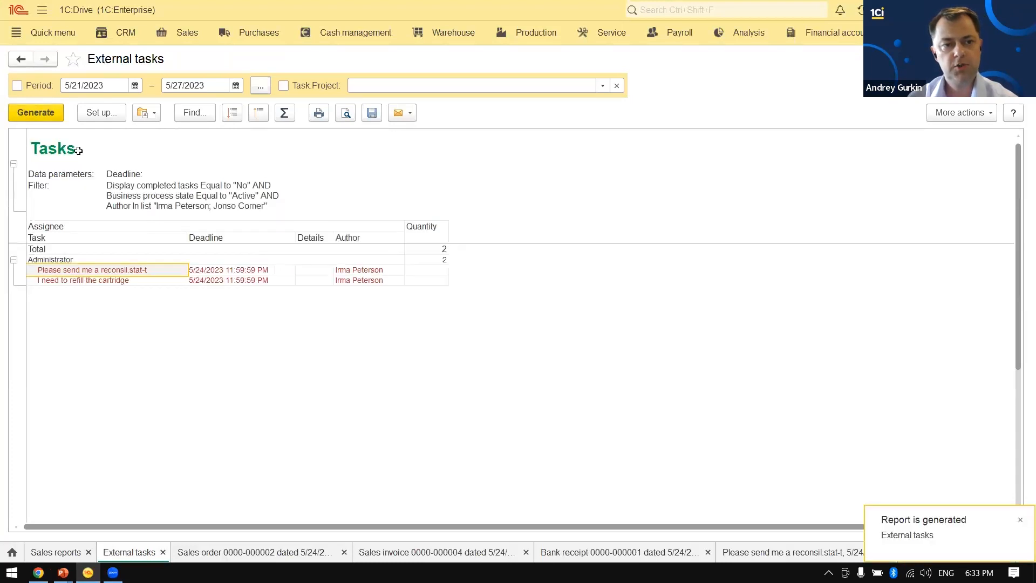
double_click(123, 280)
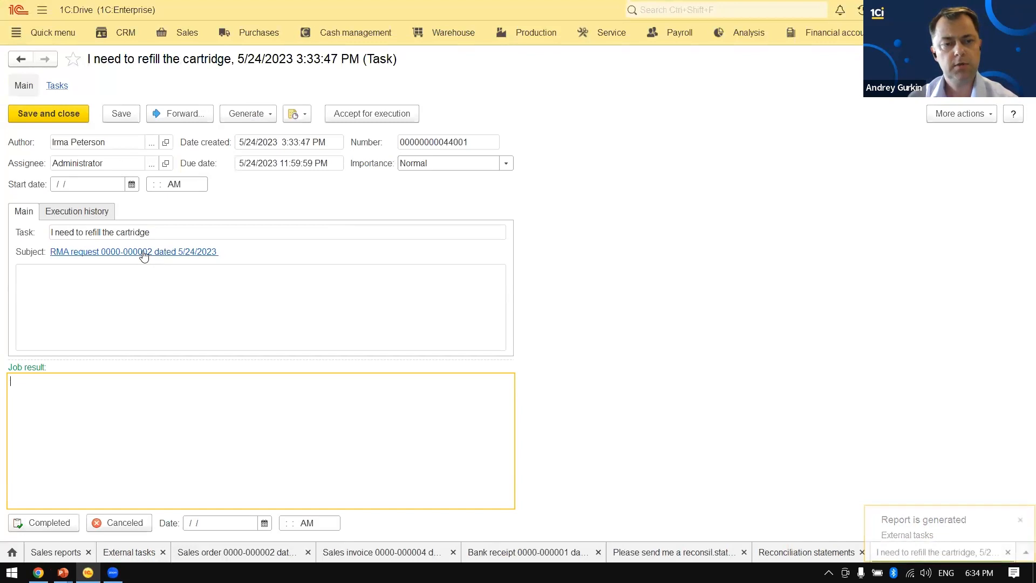
- Open the RMA request linked as the task's subject and generate a work order from it
left_click(155, 253)
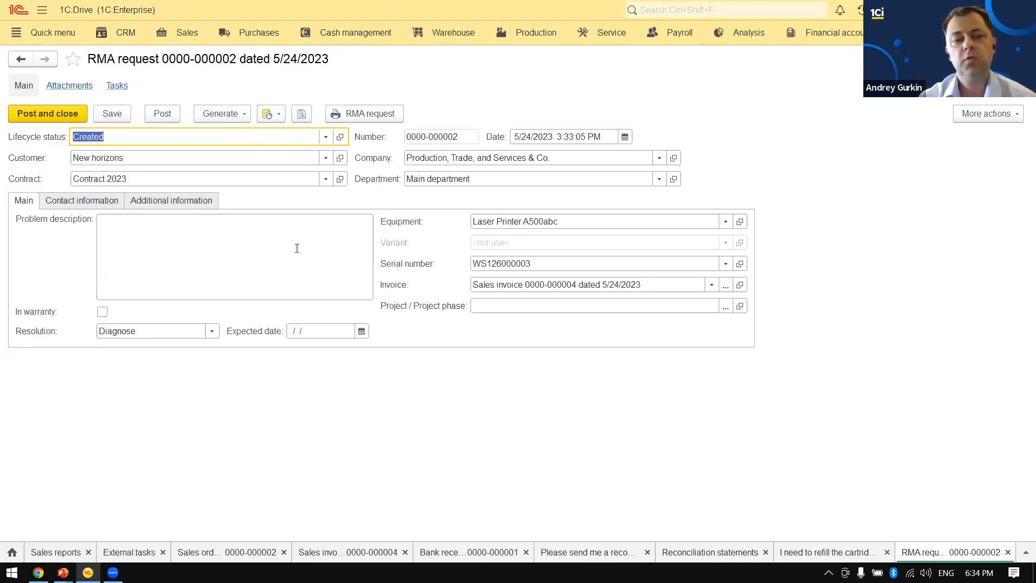
left_click(216, 113)
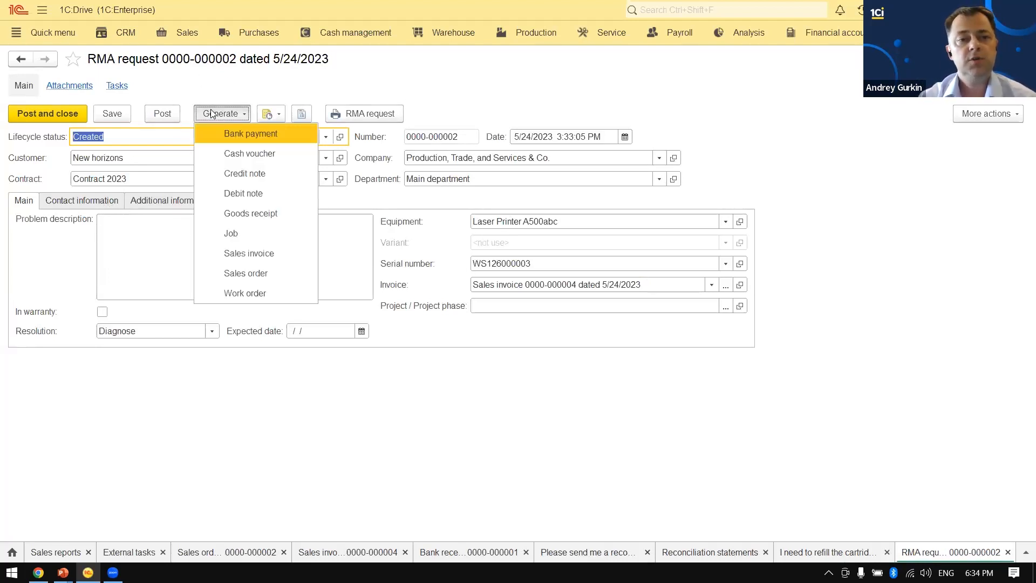
left_click(248, 294)
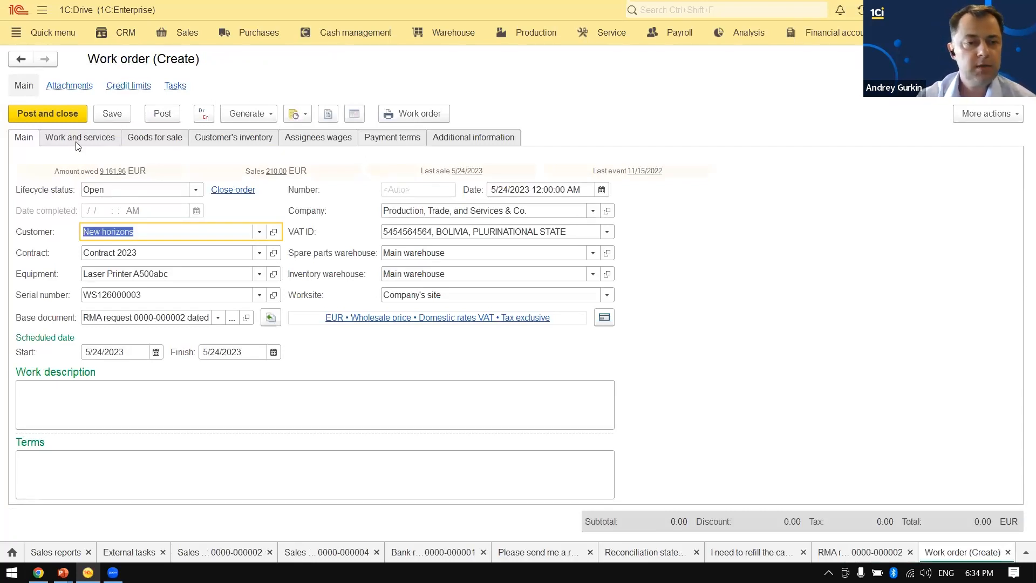
- Add the bundled service "Replacing the cartridge" to the work order's works and services
left_click(105, 143)
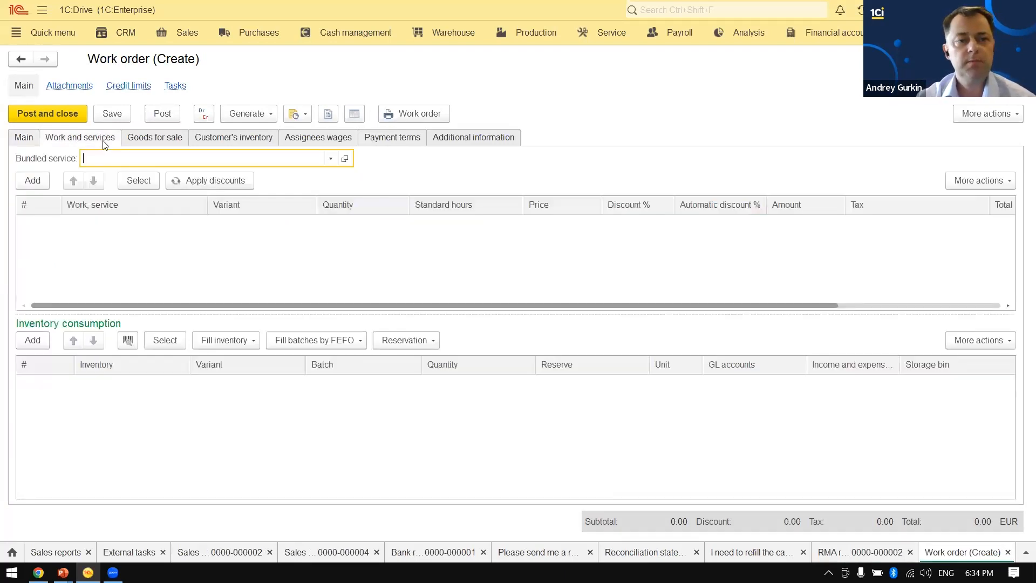
left_click(331, 159)
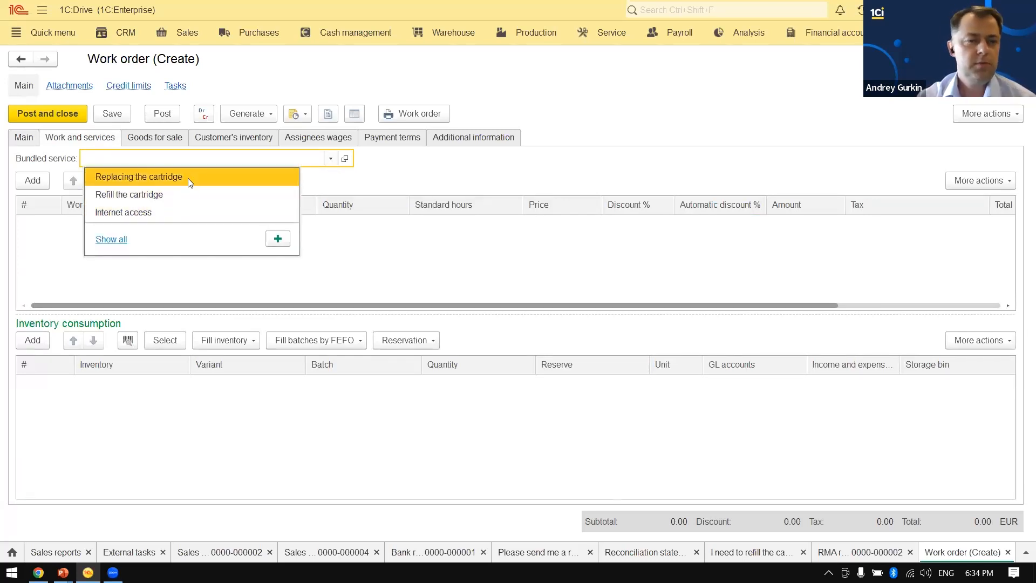
left_click(187, 177)
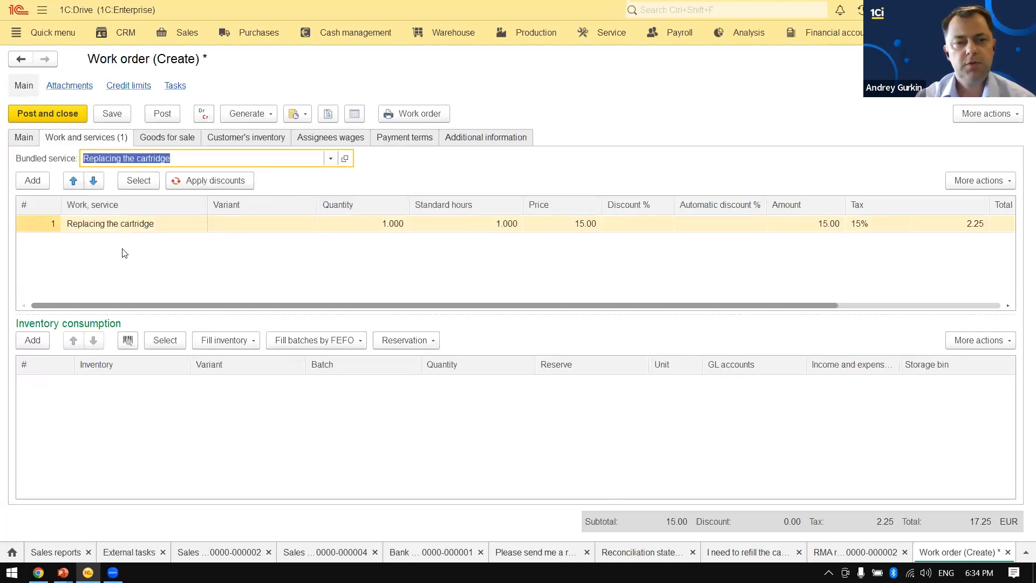
left_click(118, 225)
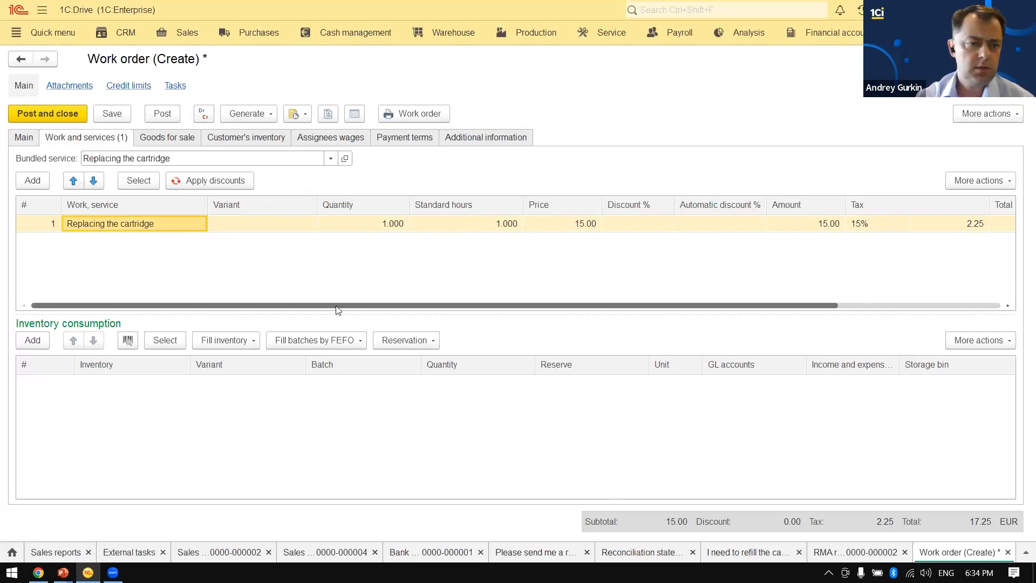
- Add the HP 564 Magenta Original Ink Cartridge to the inventory consumption of the cartridge replacement
left_click(33, 340)
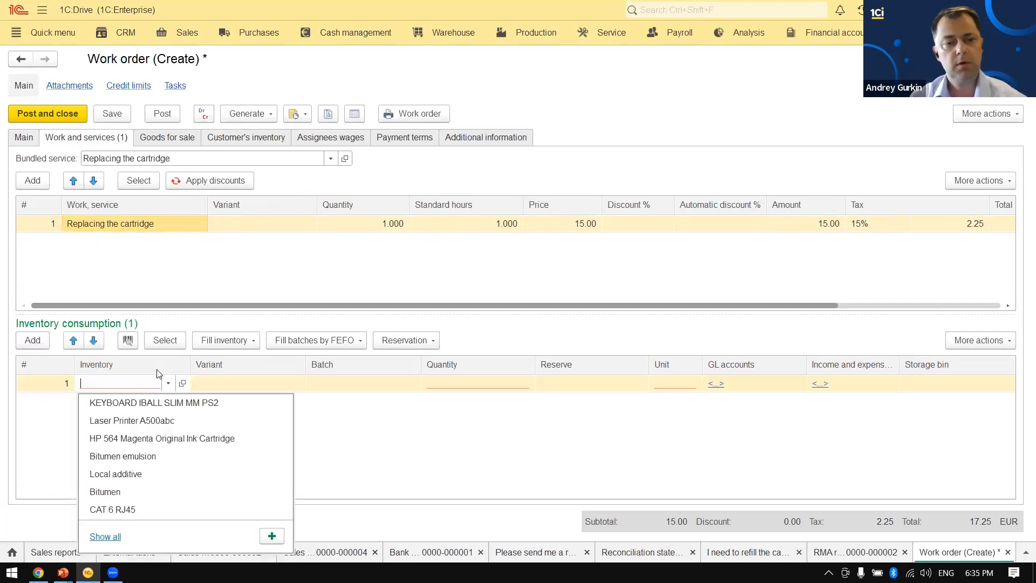
left_click(170, 441)
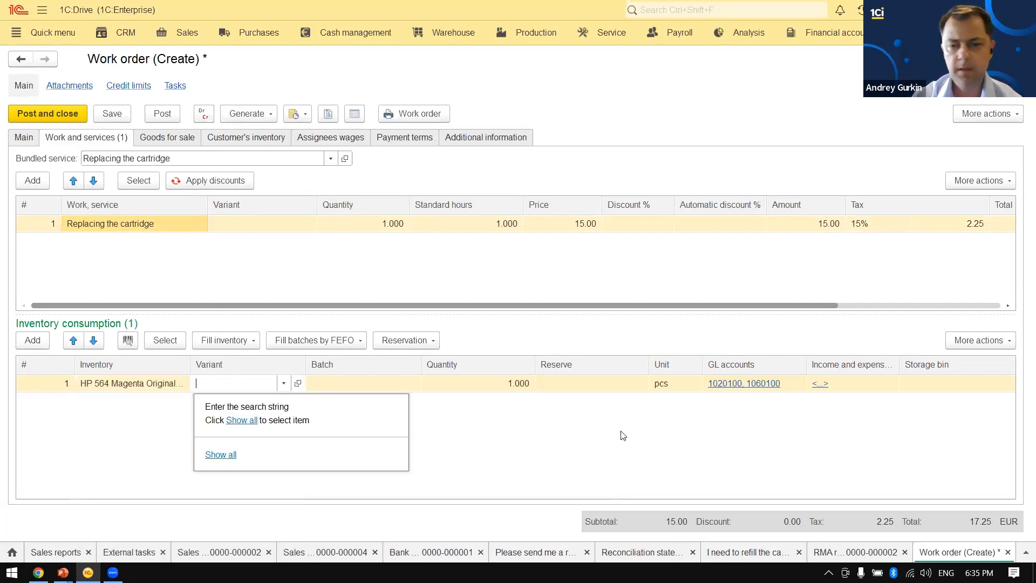
left_click(589, 434)
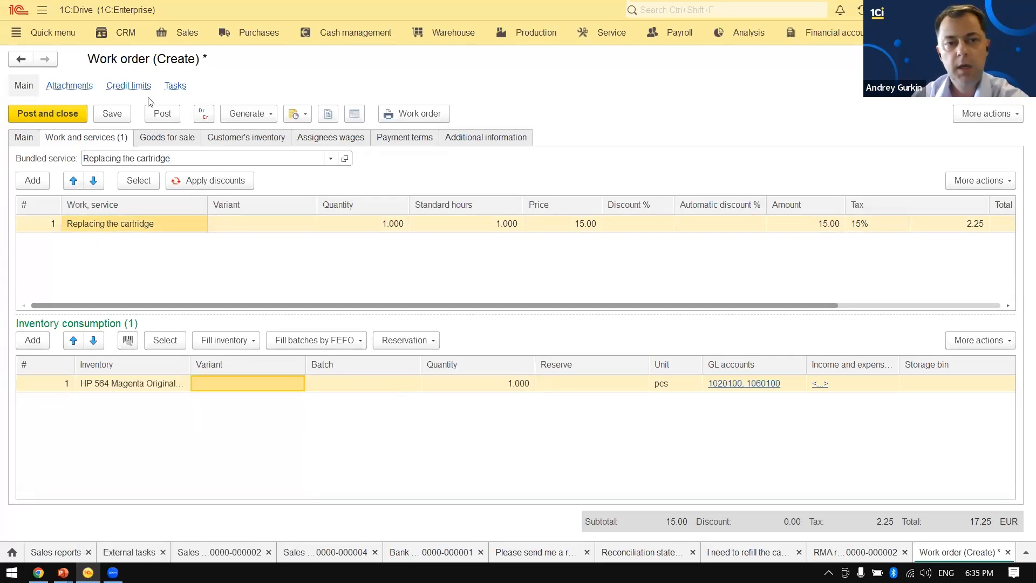
- Assign an employee to the cartridge replacement without a position and allocate the hours worked
left_click(313, 140)
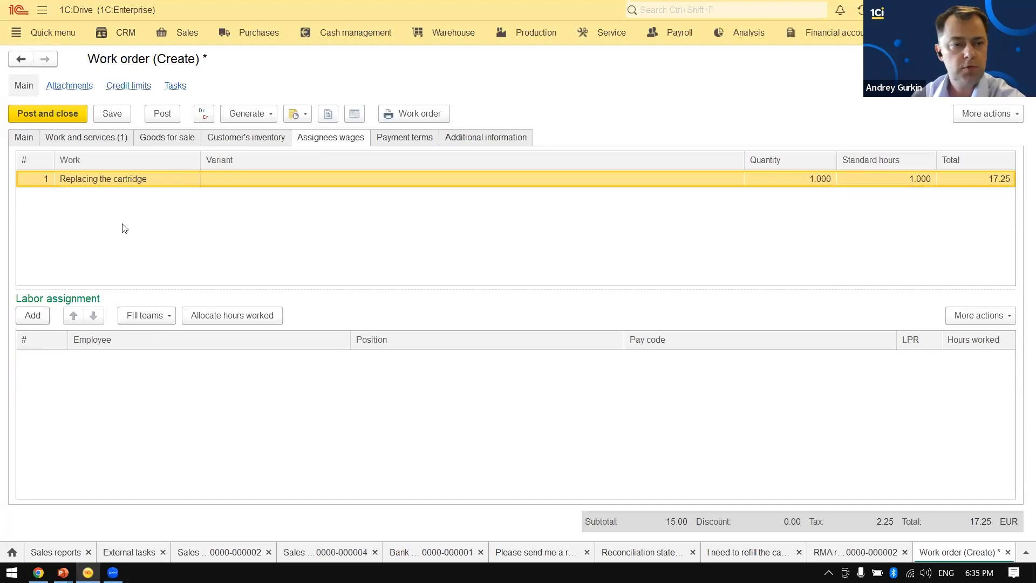
left_click(36, 319)
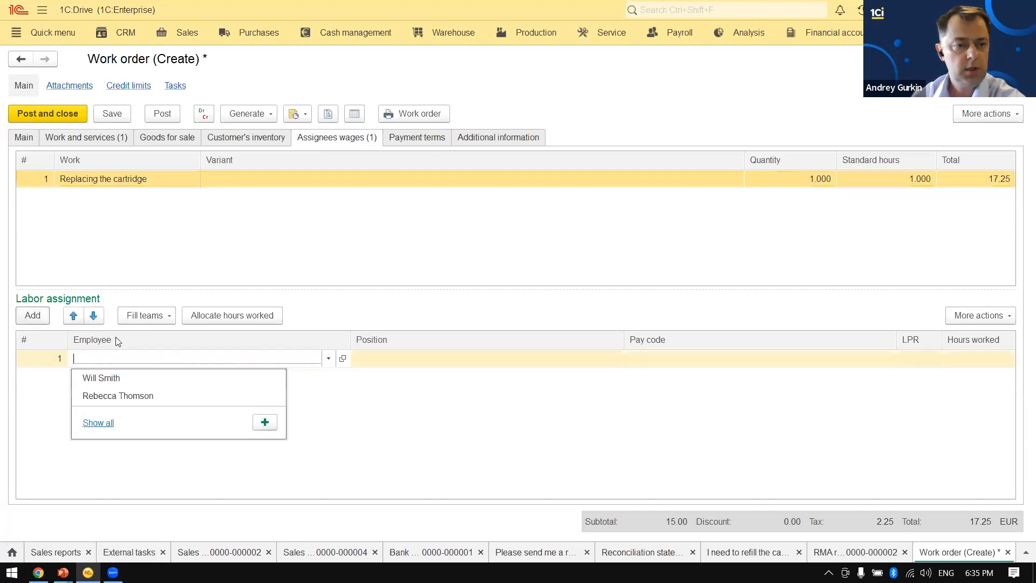
left_click(143, 378)
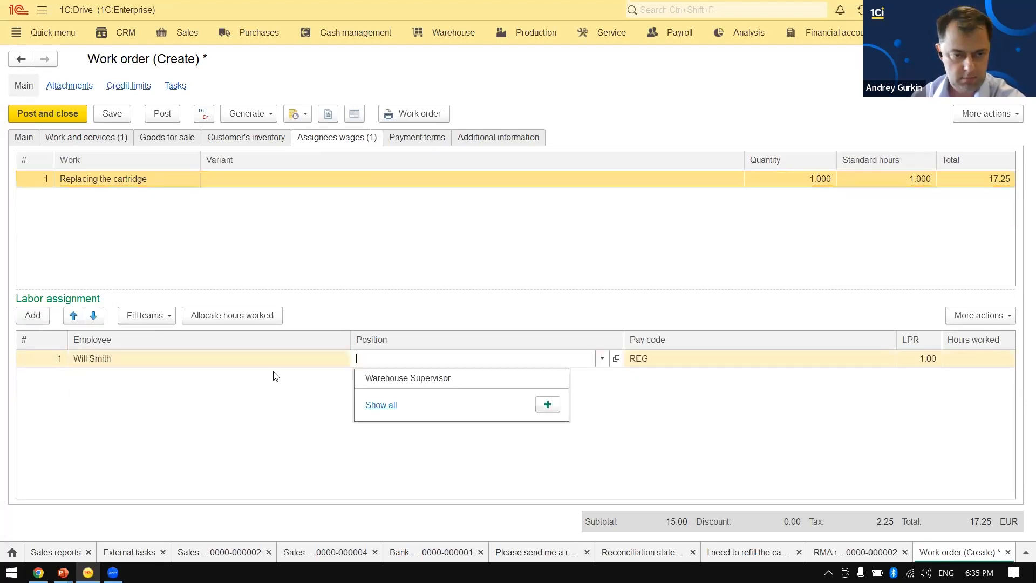
left_click(298, 413)
left_click(212, 318)
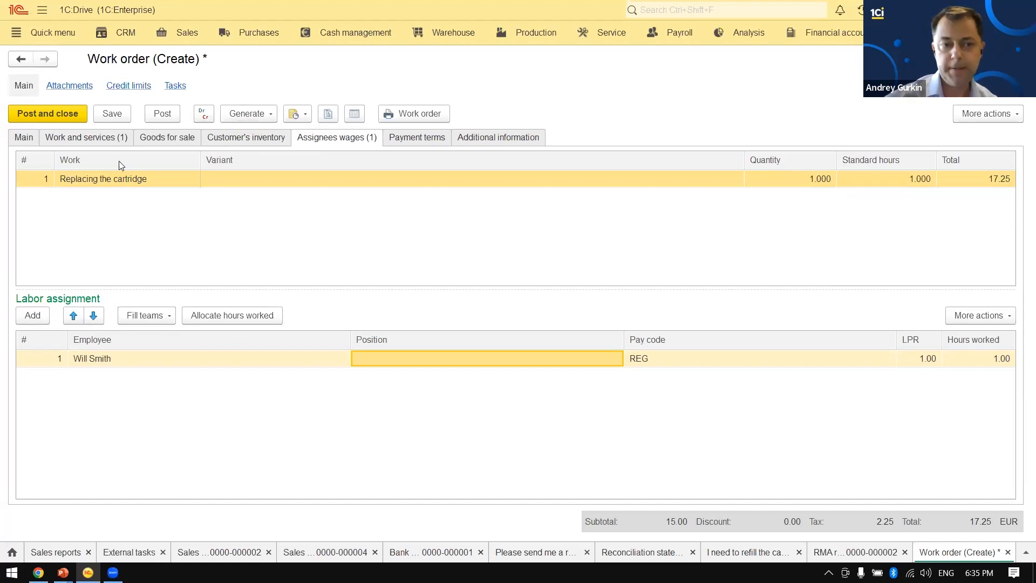
- Post the work order and try to generate a sales invoice from it
left_click(31, 138)
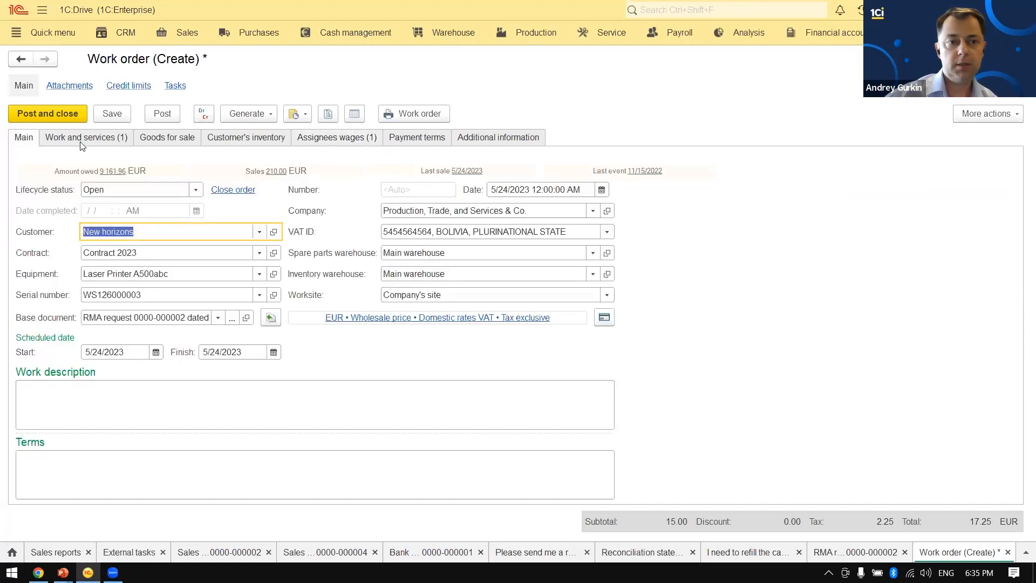
left_click(163, 114)
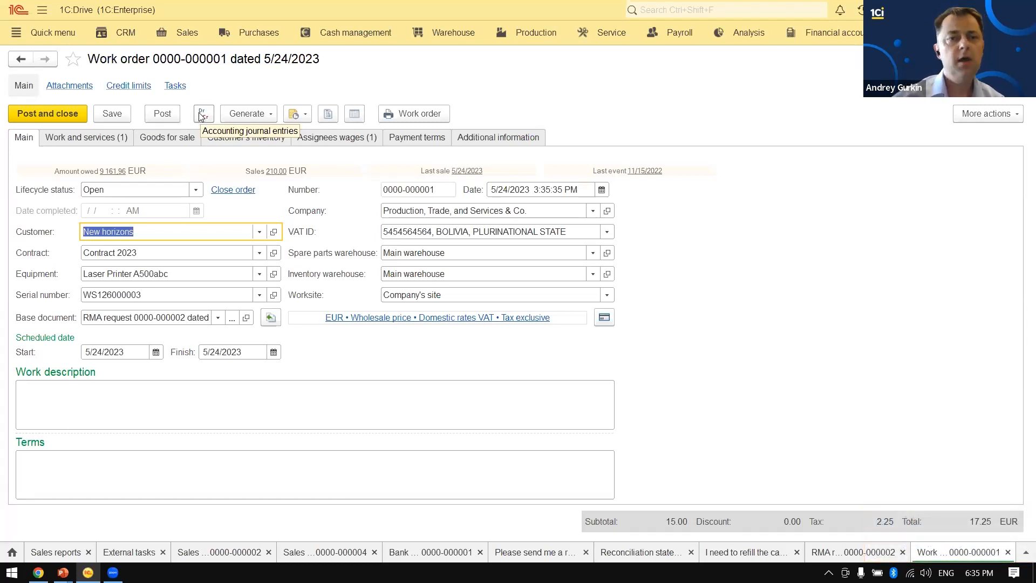
left_click(264, 115)
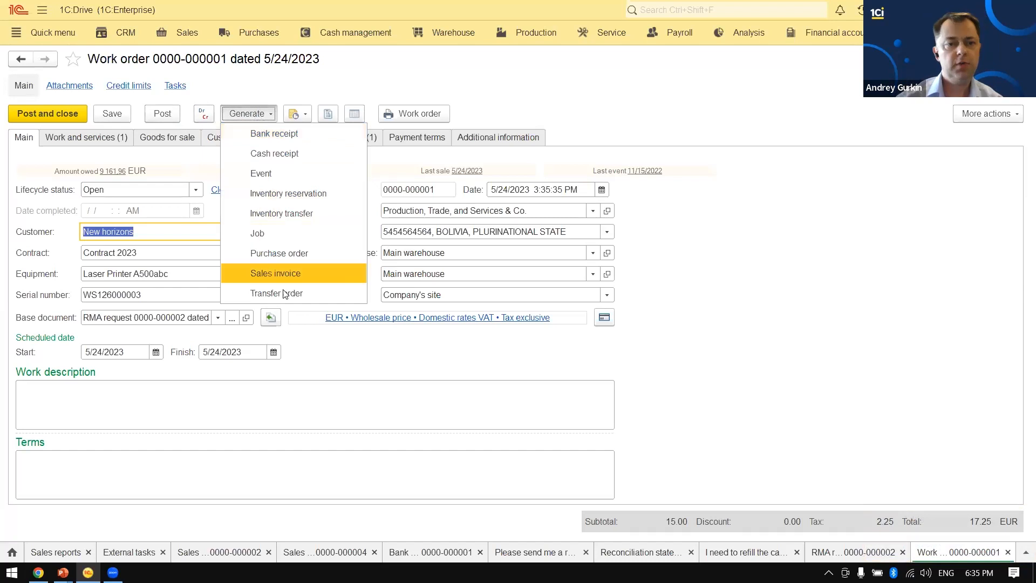
left_click(291, 274)
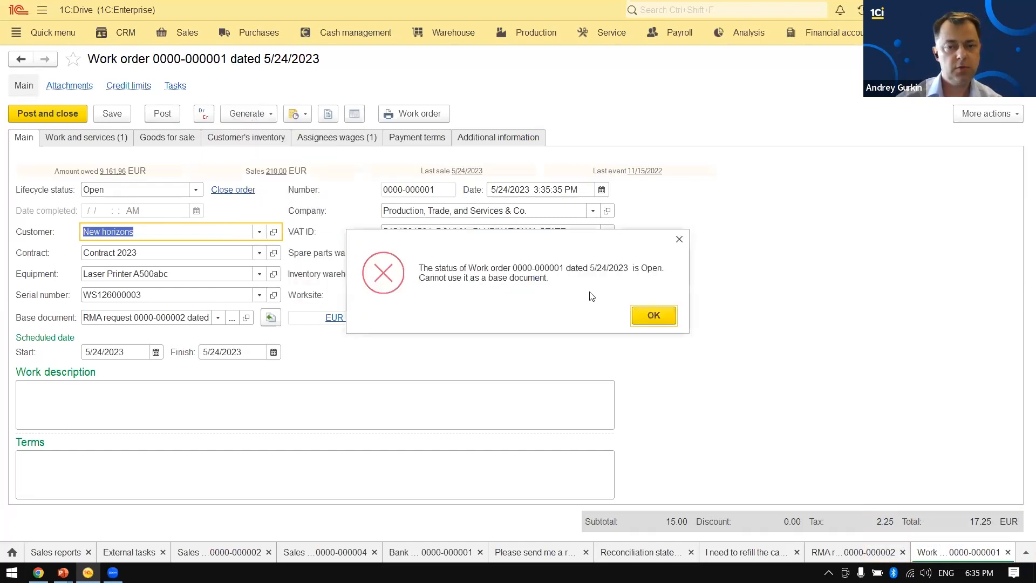
left_click(654, 315)
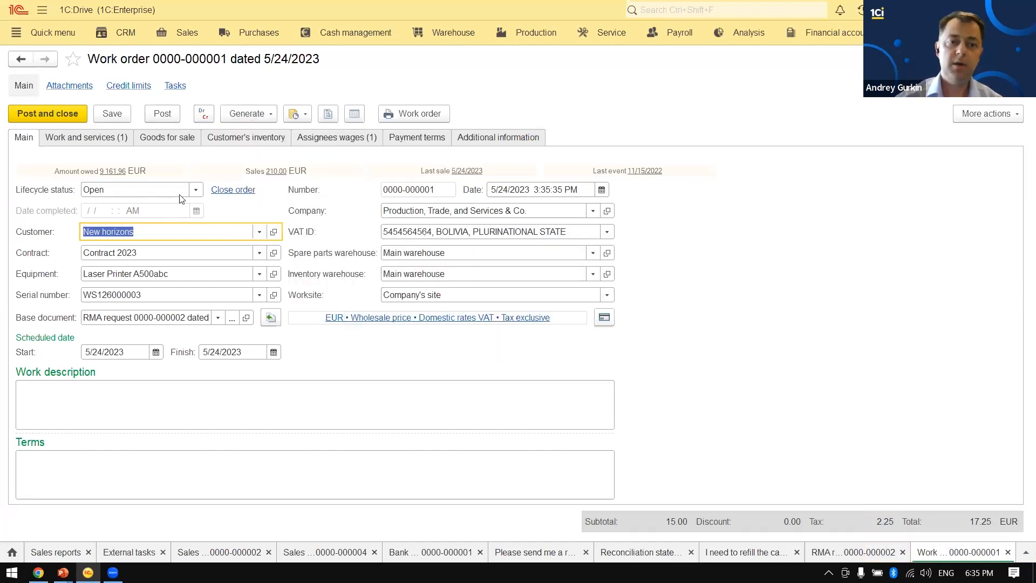
- Set the work order's lifecycle status to In progress and post it again
left_click(196, 190)
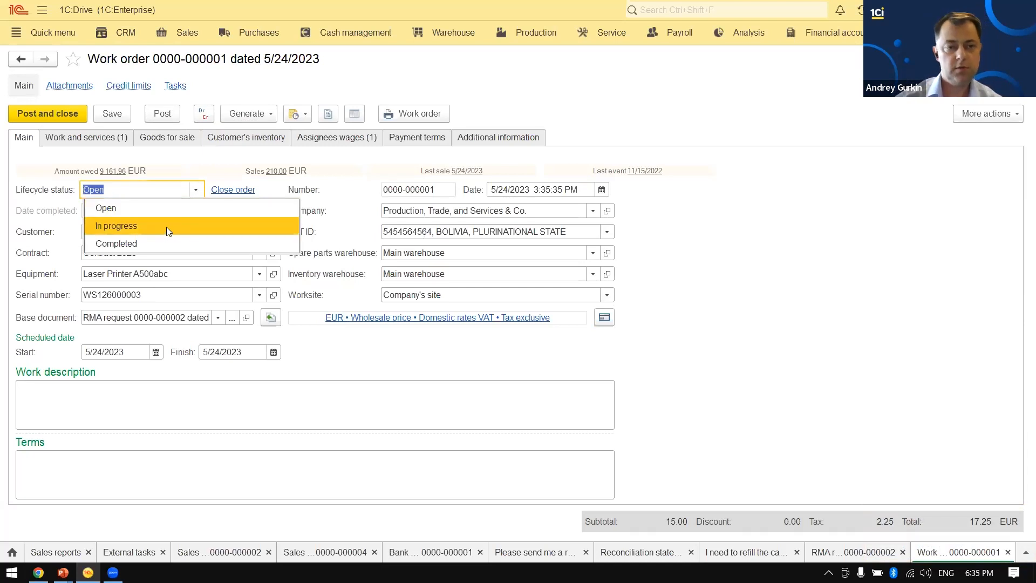
left_click(167, 226)
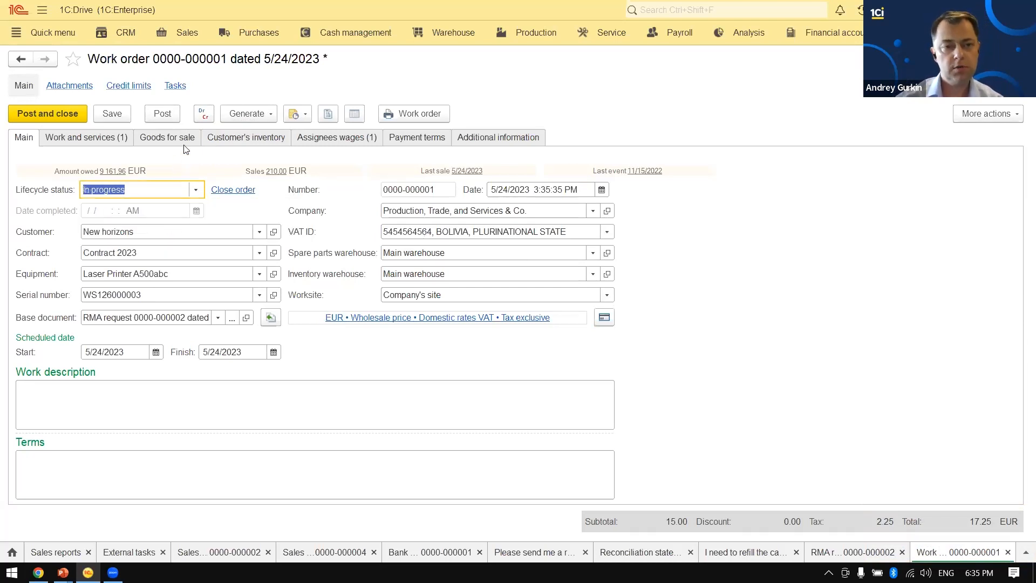
left_click(162, 116)
- Generate a sales invoice from the work order for the cartridge replacement and post it
left_click(270, 113)
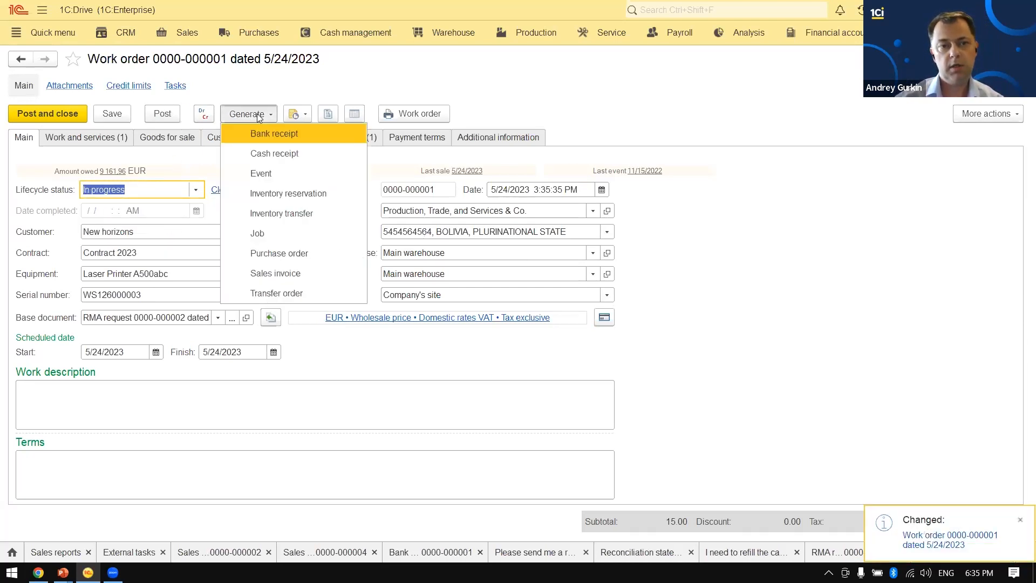
left_click(284, 274)
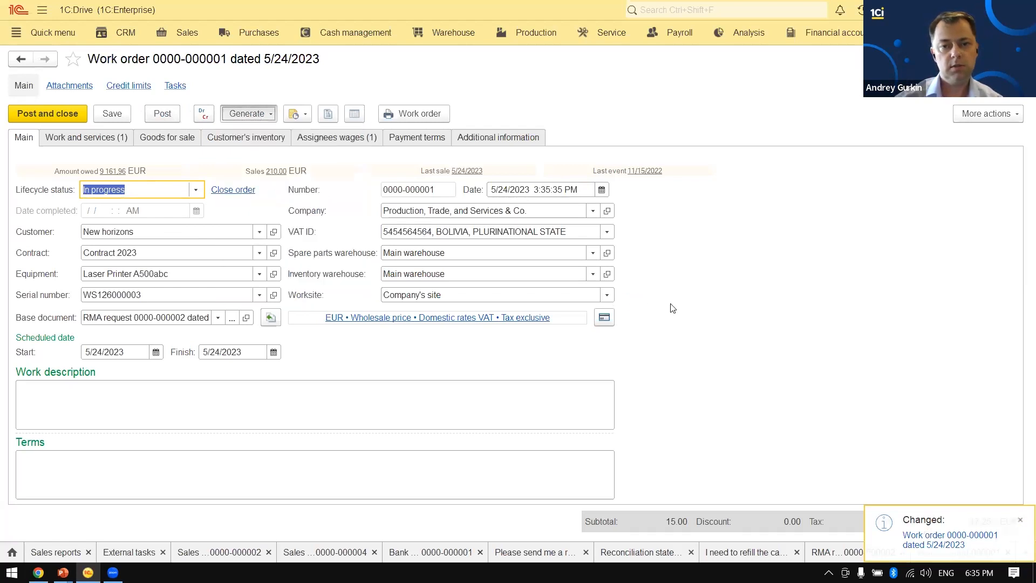
left_click(736, 367)
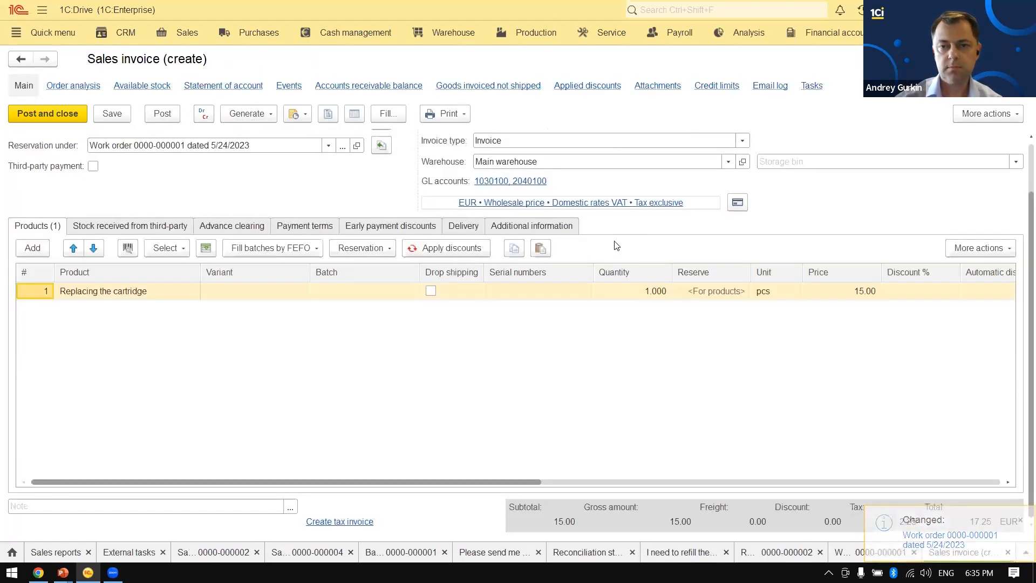
scroll(505, 313, "up", 2)
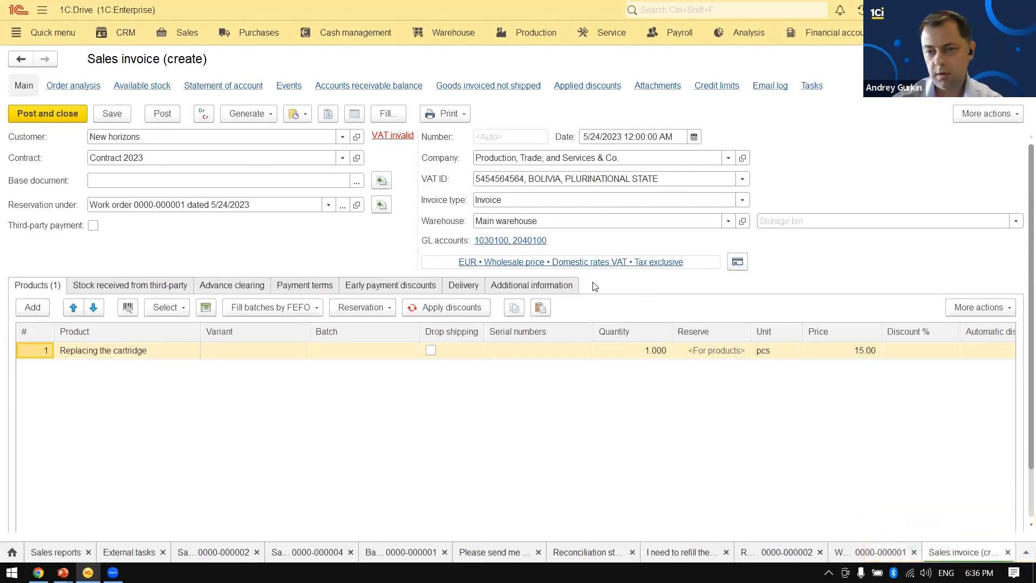
left_click(871, 357)
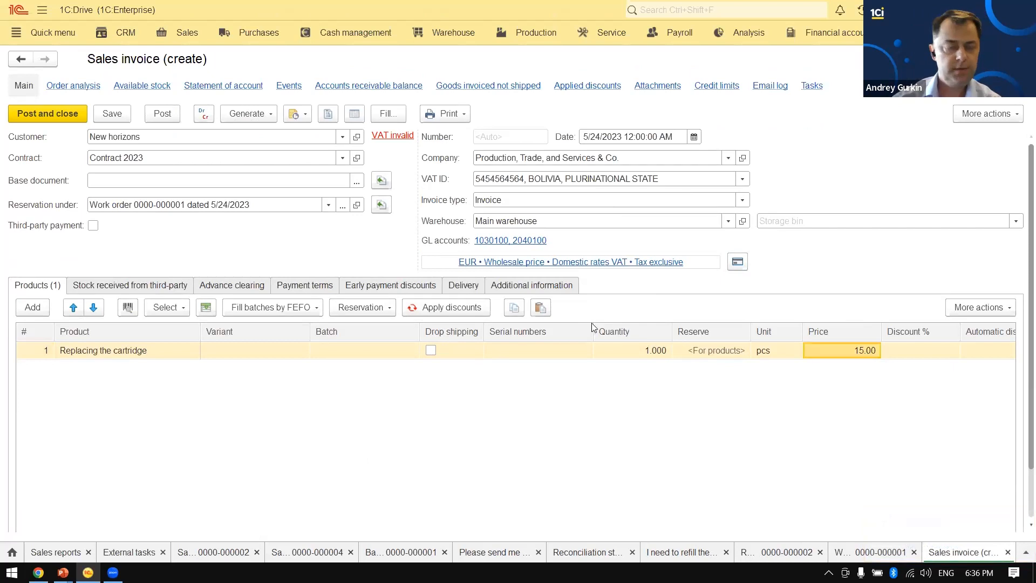
left_click(162, 114)
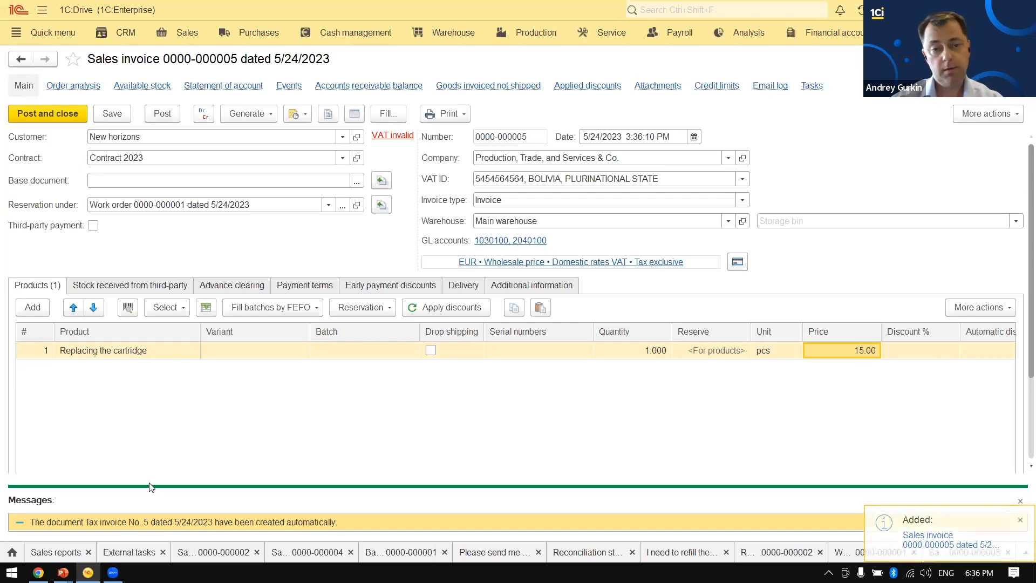
- Switch to the customer portal in Chrome, regenerate the Customer balance report and examine its closing balance
key("alt+Tab")
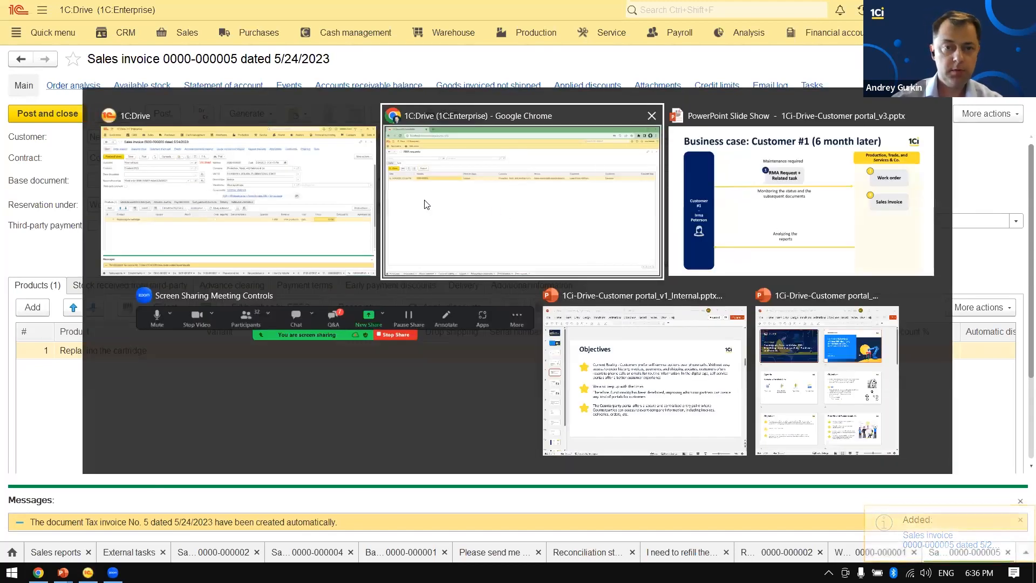
left_click(432, 184)
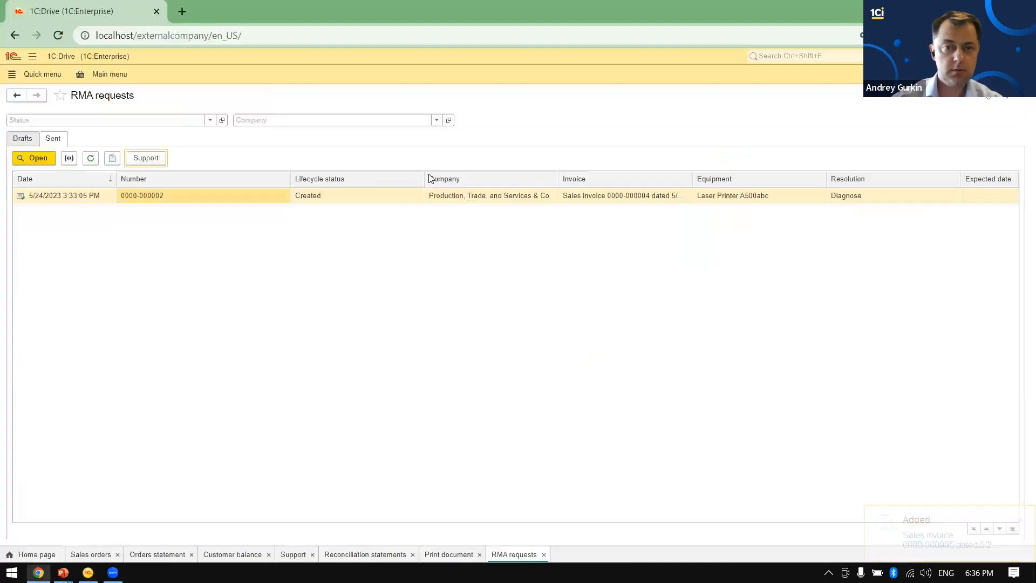
left_click(100, 75)
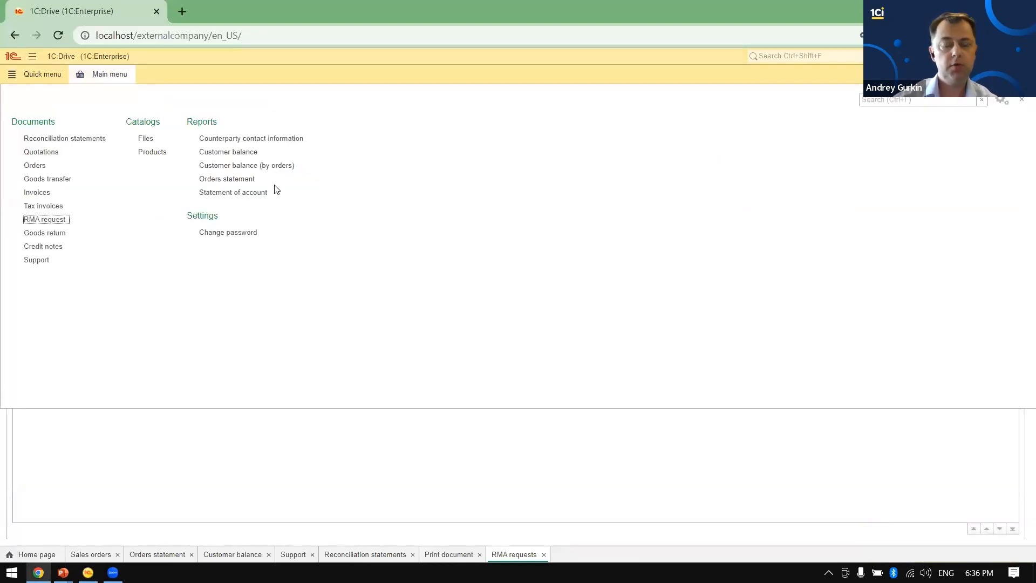
left_click(251, 153)
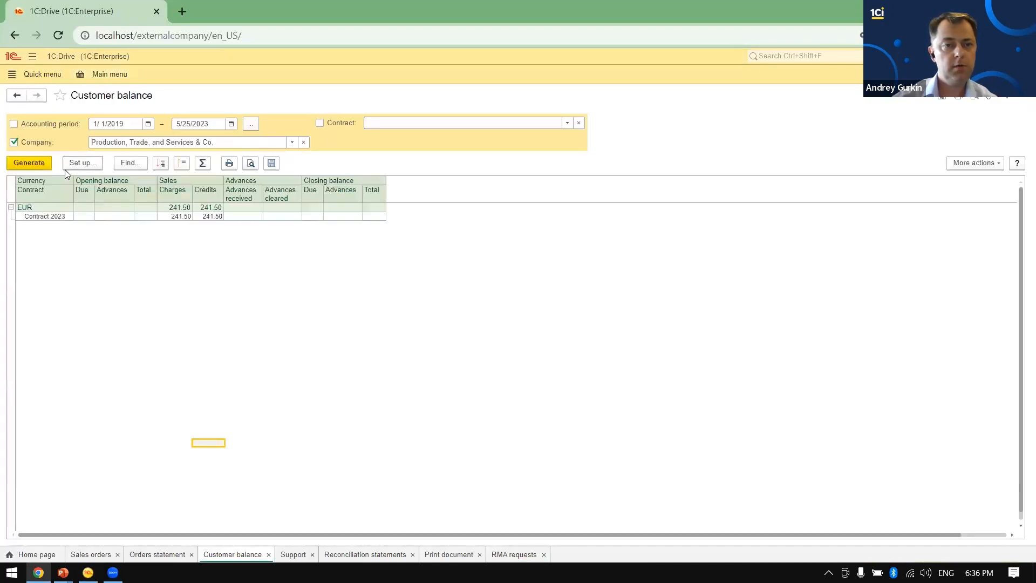
left_click(29, 166)
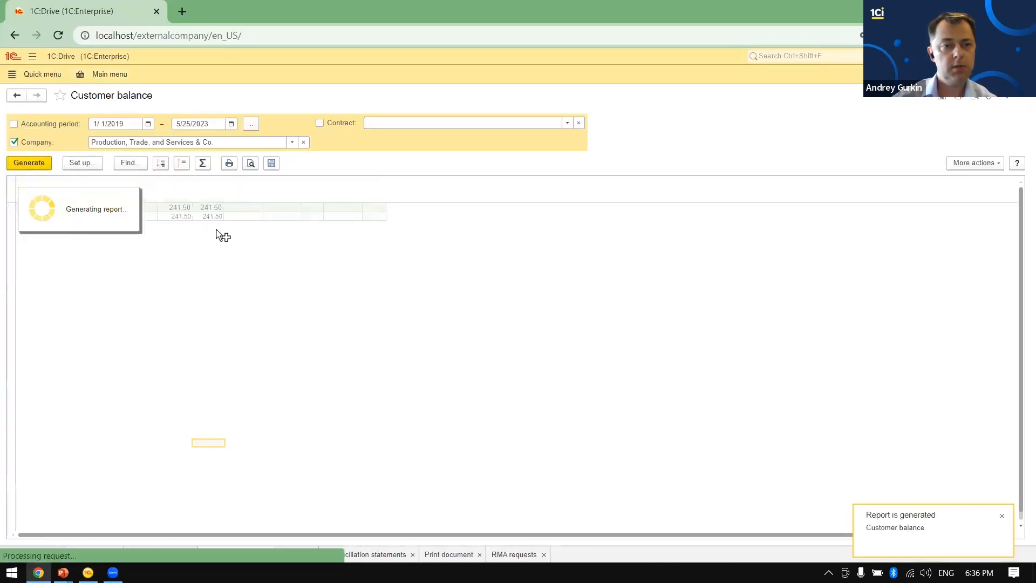
left_click_drag(331, 201, 428, 261)
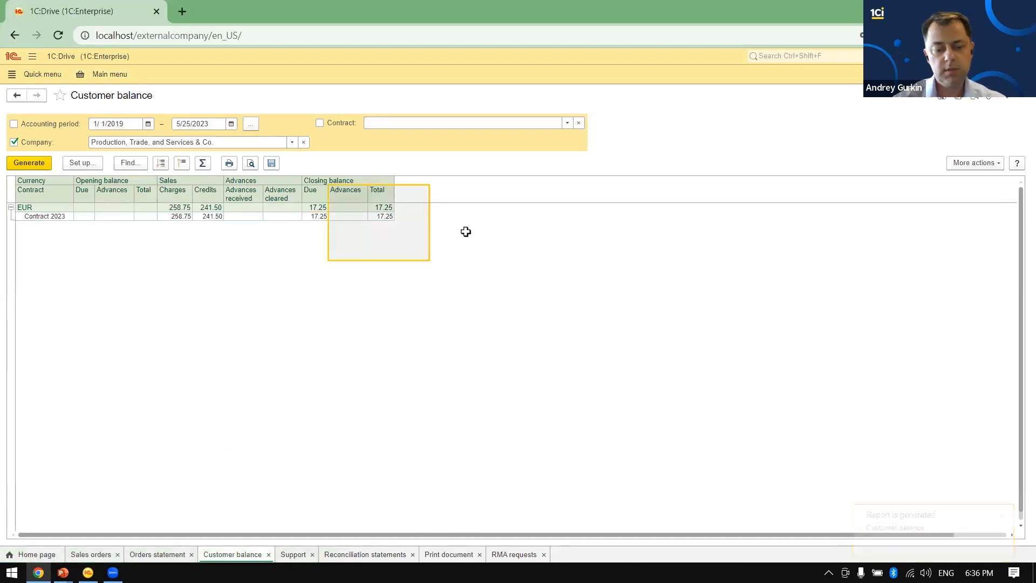
- Switch to the PowerPoint slide show with the Customer #1 business case
key("alt+Tab")
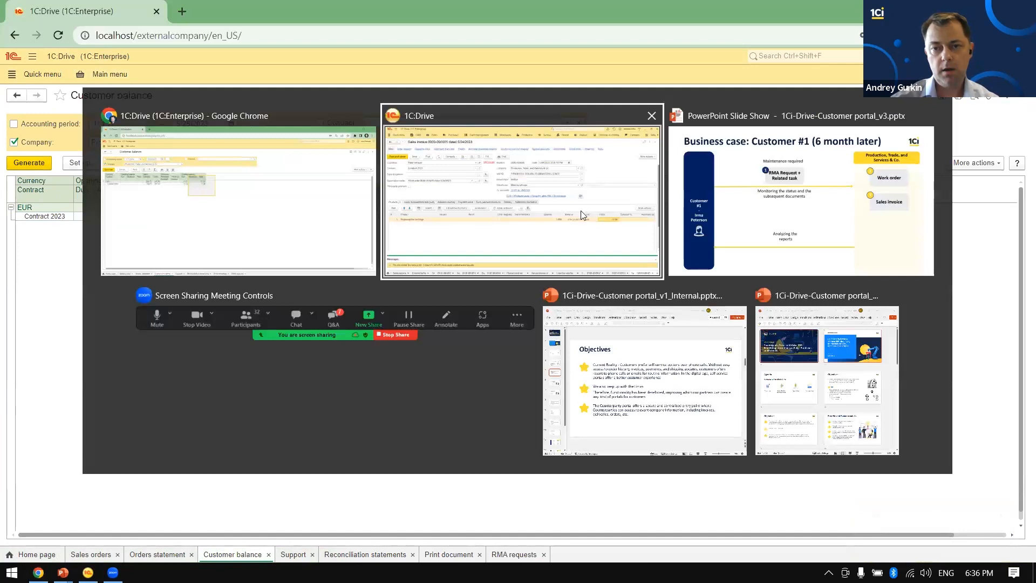
left_click(770, 218)
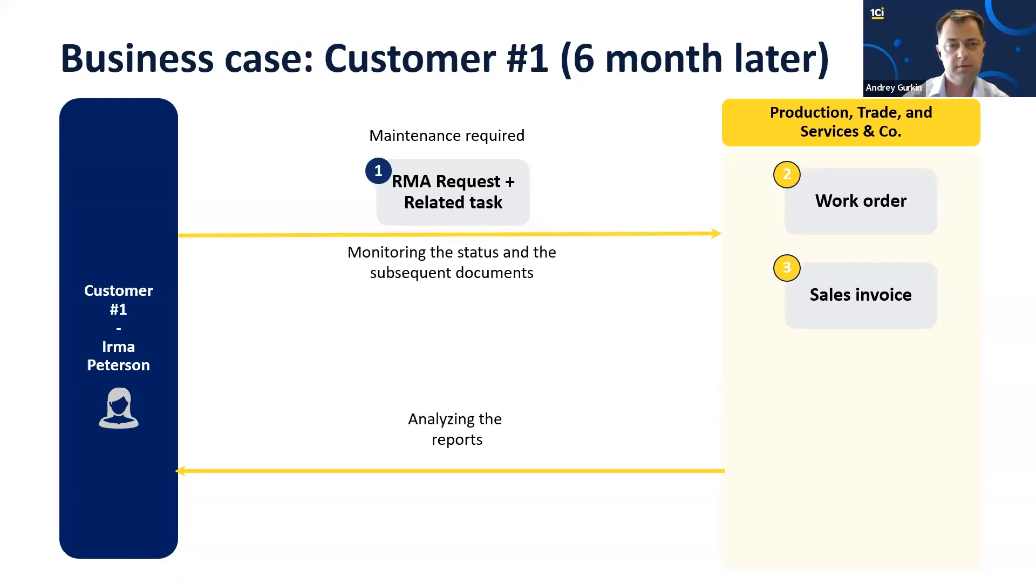
- Advance the slide show to the Customer #2 business case, switch to Chrome, and replace the open portal session with a new one on localhost
key("Right")
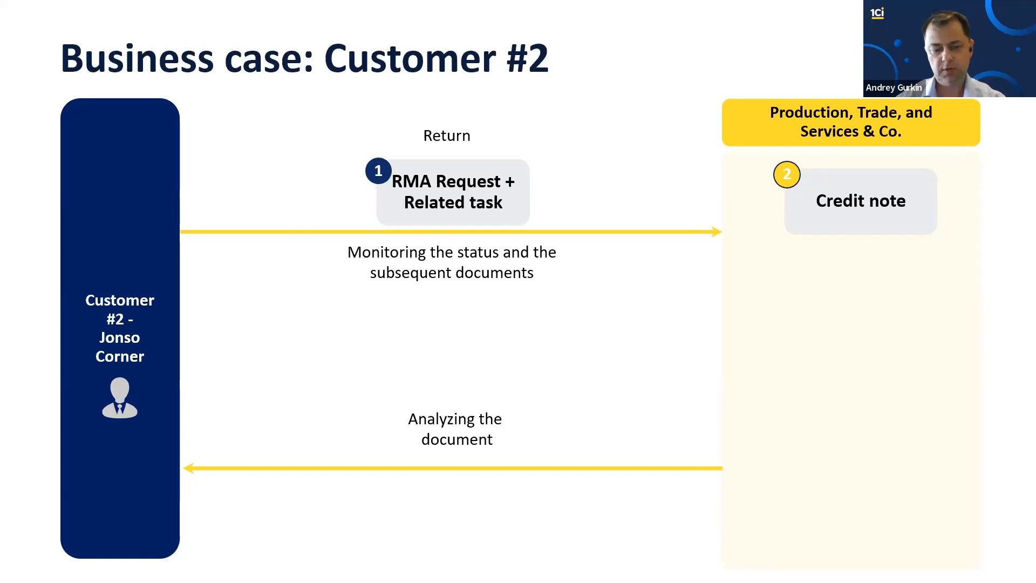
key("alt+Tab")
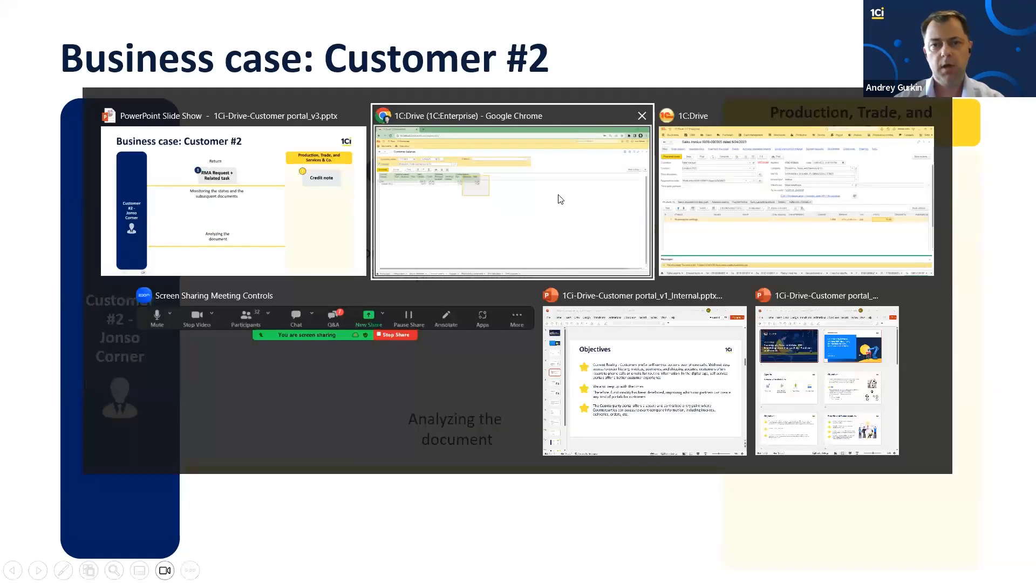
key("ctrl+t")
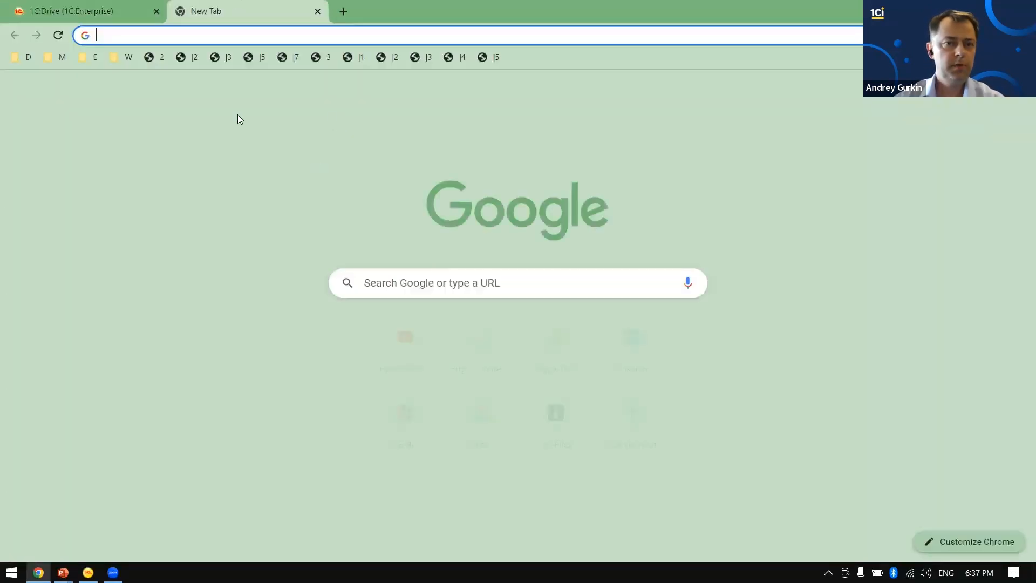
type("localhost")
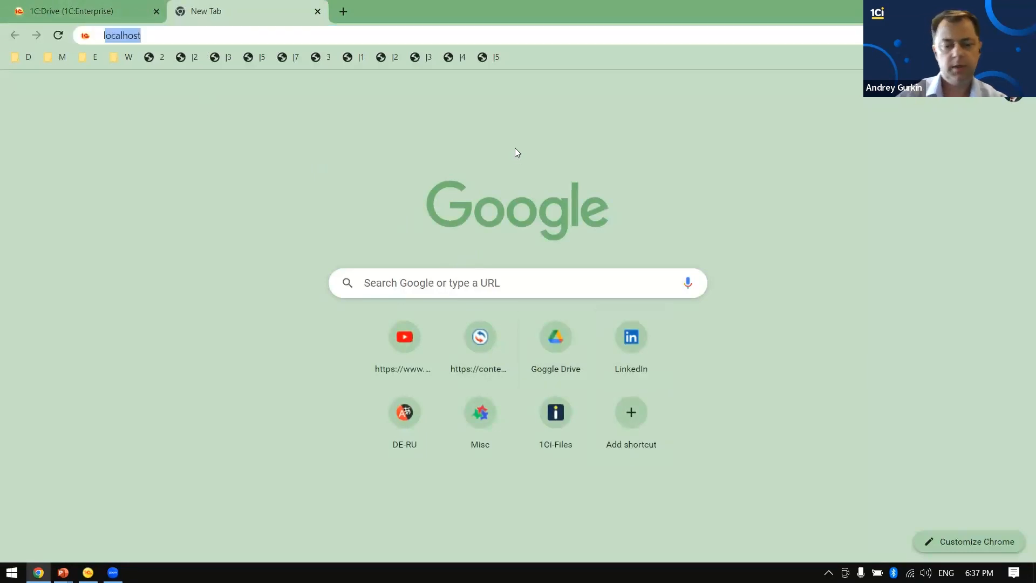
key("Return")
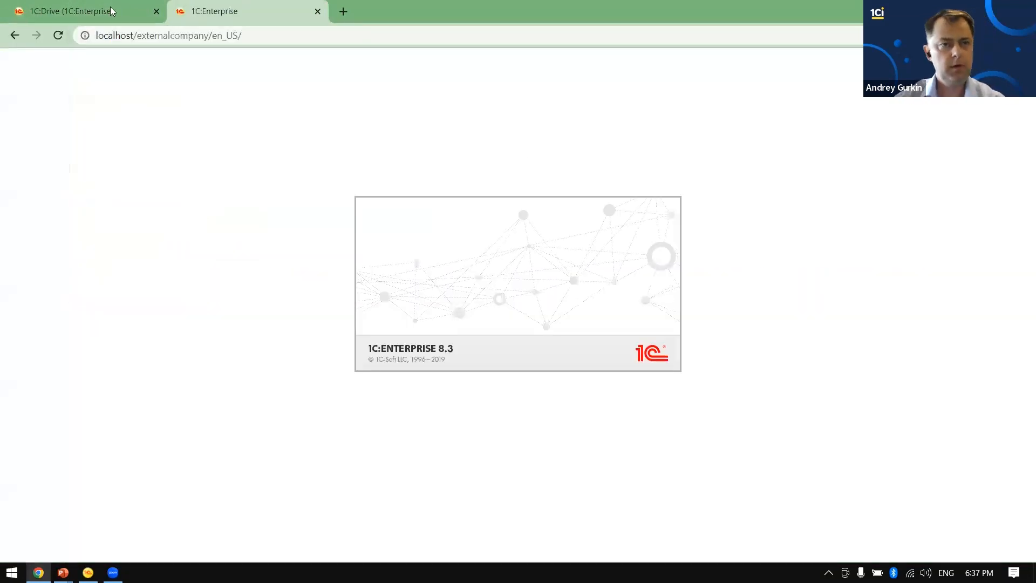
left_click(123, 14)
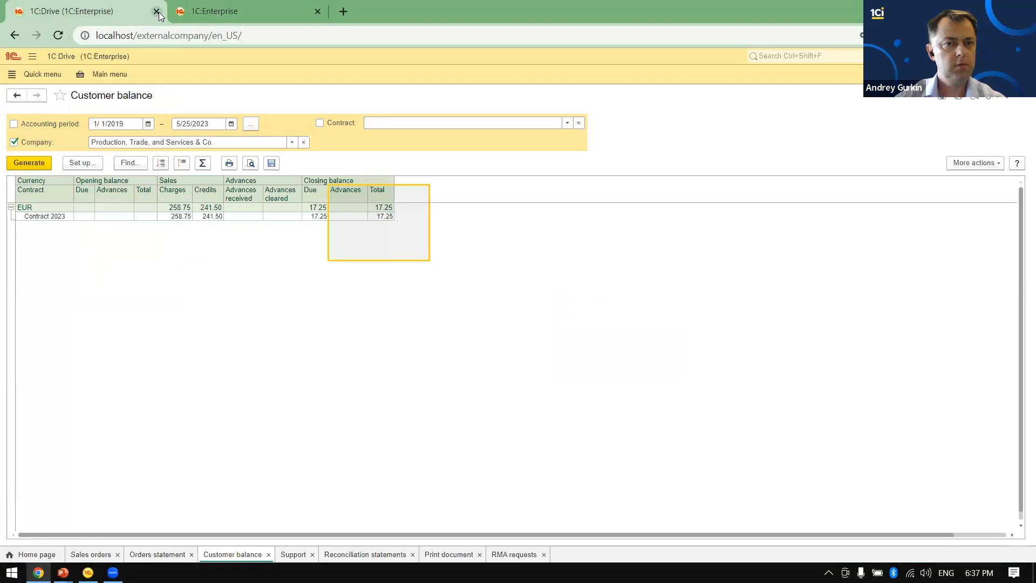
left_click(157, 11)
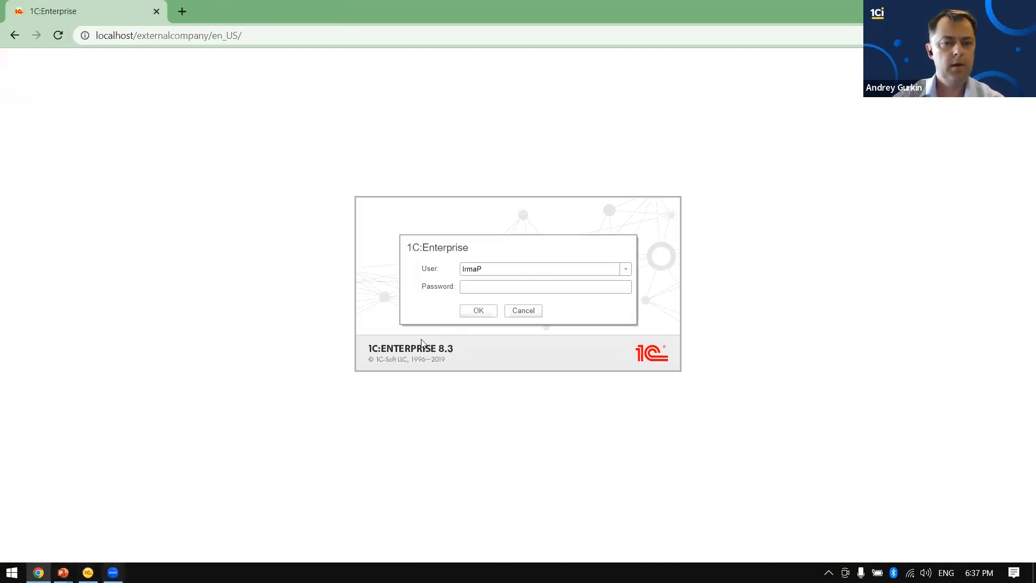
- Switch to the 1C:Drive application, open Customer #2's external user record and copy the username
left_click(576, 265)
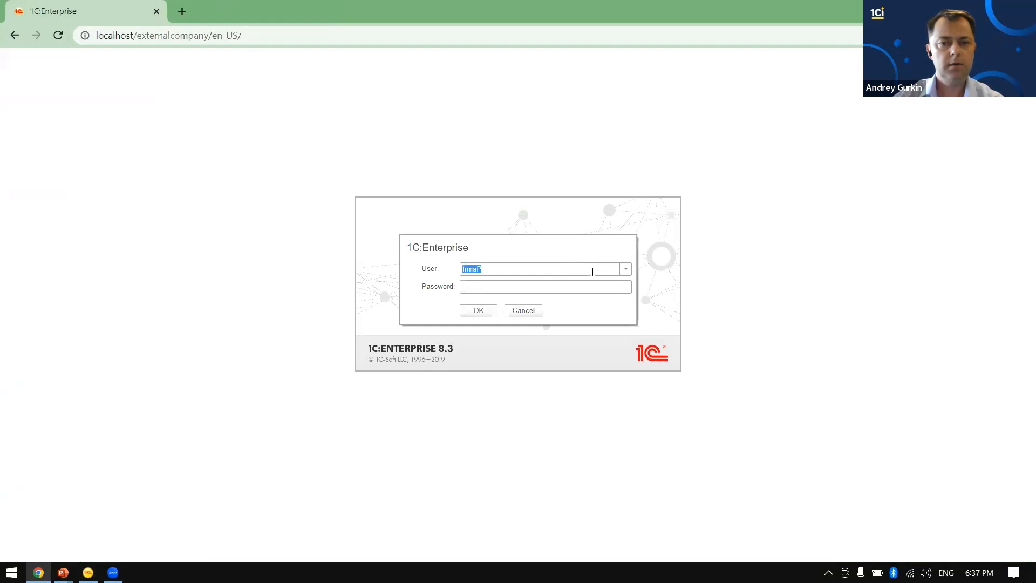
key("alt+Tab")
key("alt+Tab")
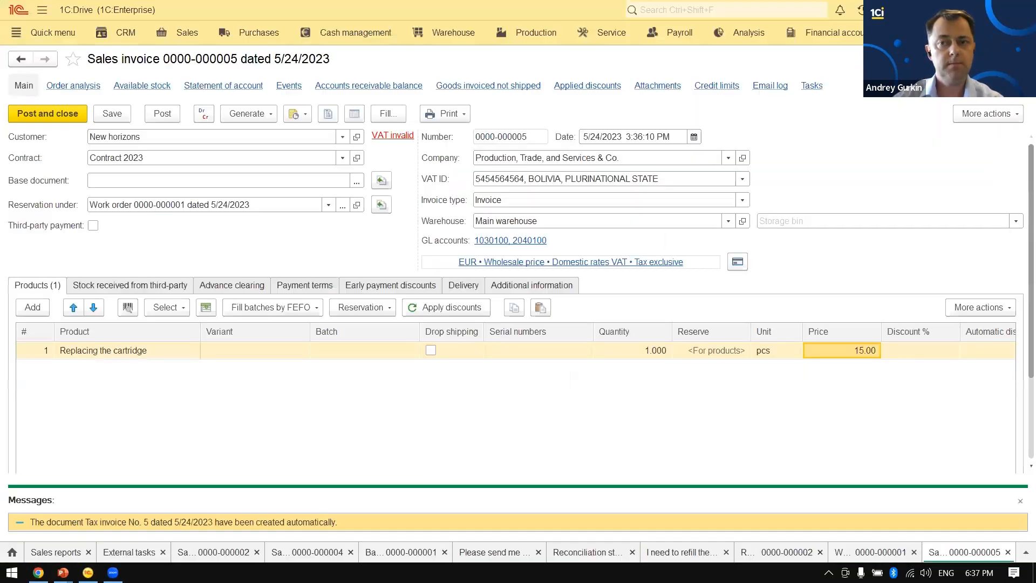
left_click(1009, 32)
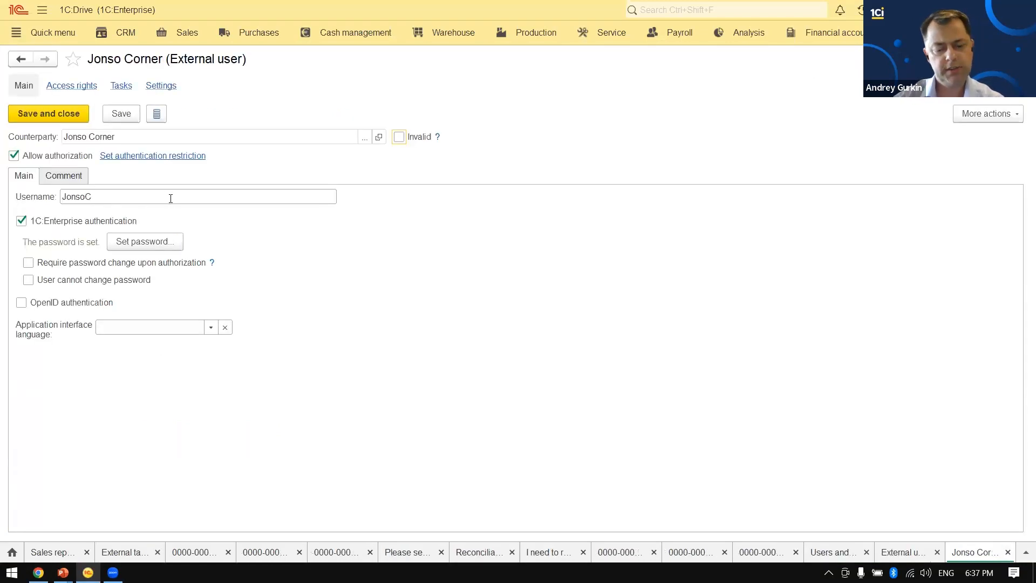
double_click(170, 198)
key("ctrl+c")
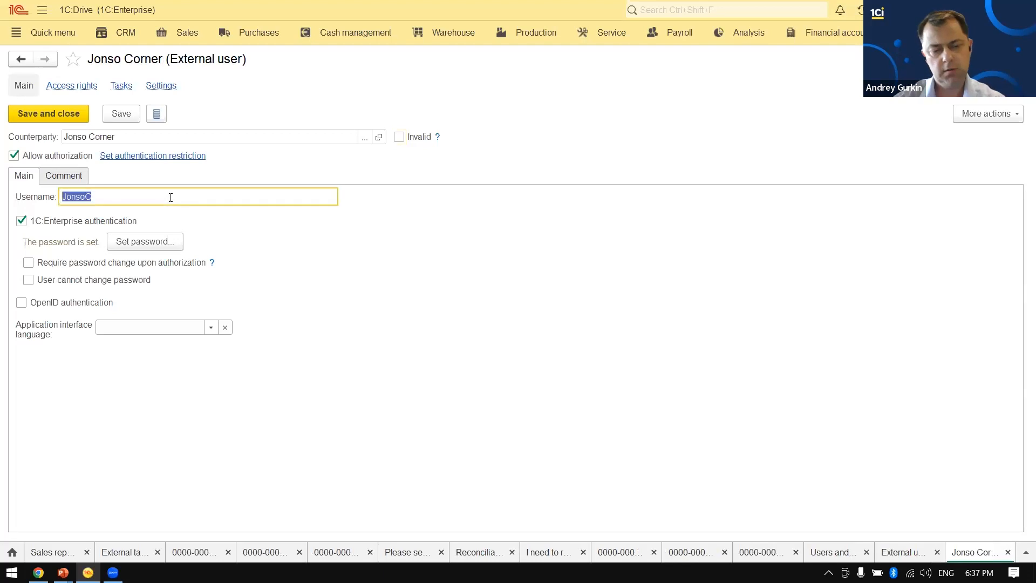
- Switch back to Chrome and sign in to the portal with the copied Customer #2 username
key("alt+Tab")
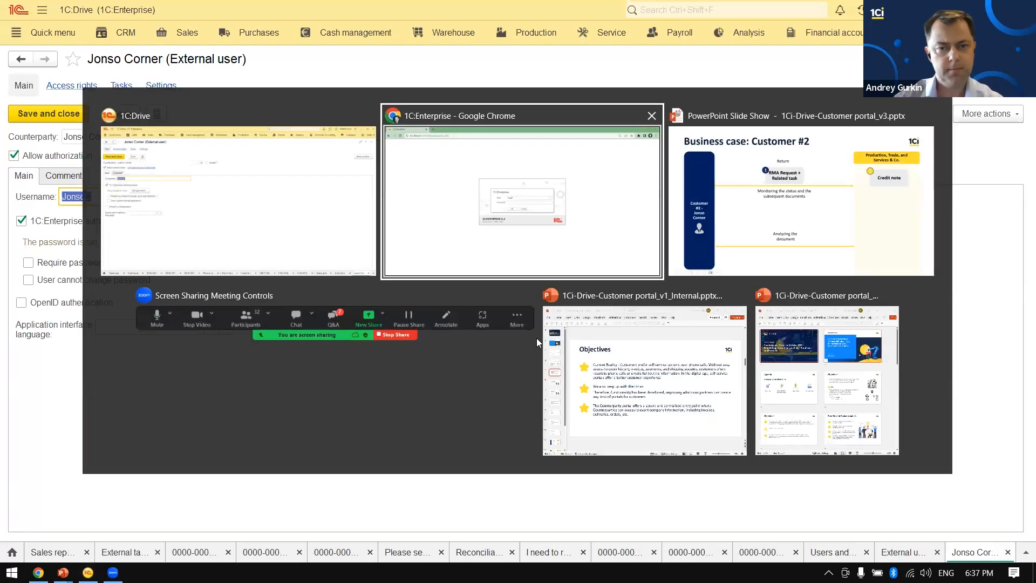
key("ctrl+v")
left_click(486, 311)
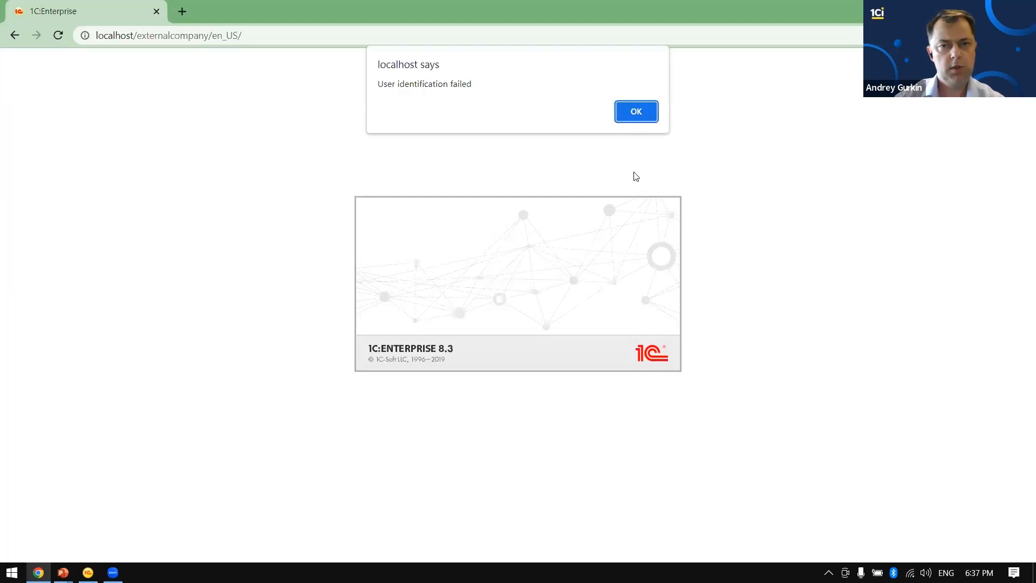
left_click(646, 113)
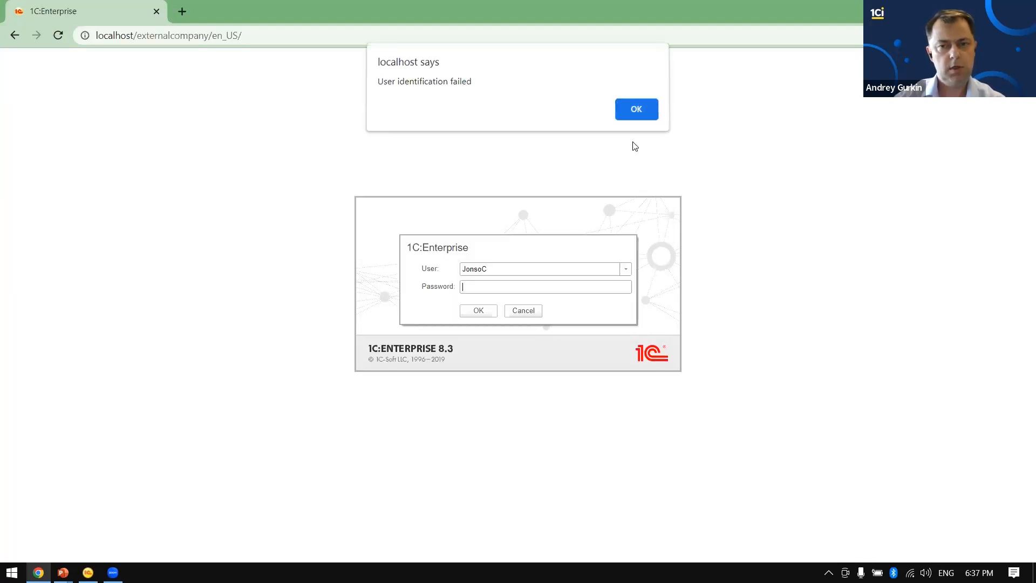
left_click(480, 311)
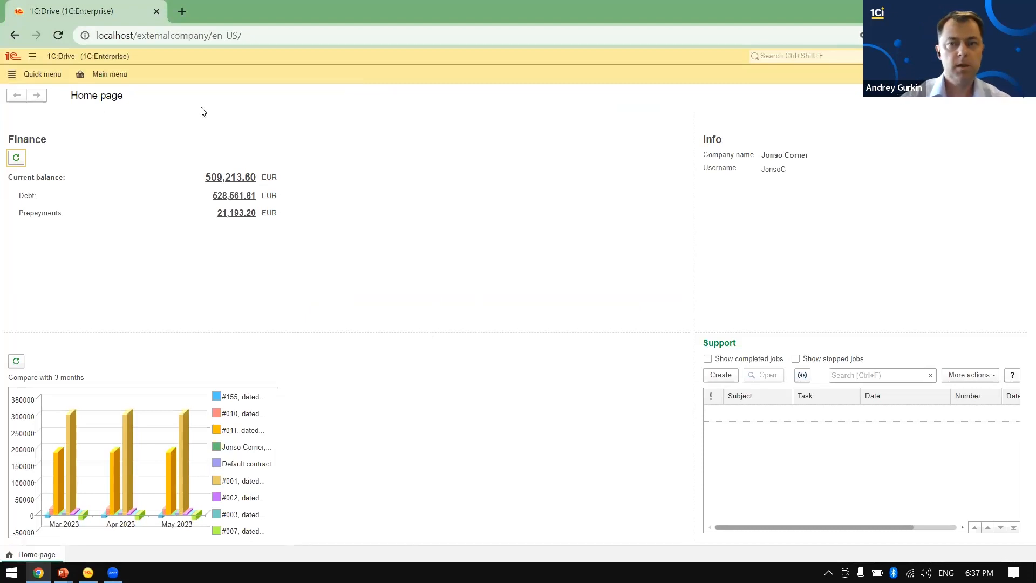
- Open the sales invoice dated 5/17/2023 from the portal's invoices list, examine its Laser Printer A500abc line and close the invoice windows
left_click(119, 75)
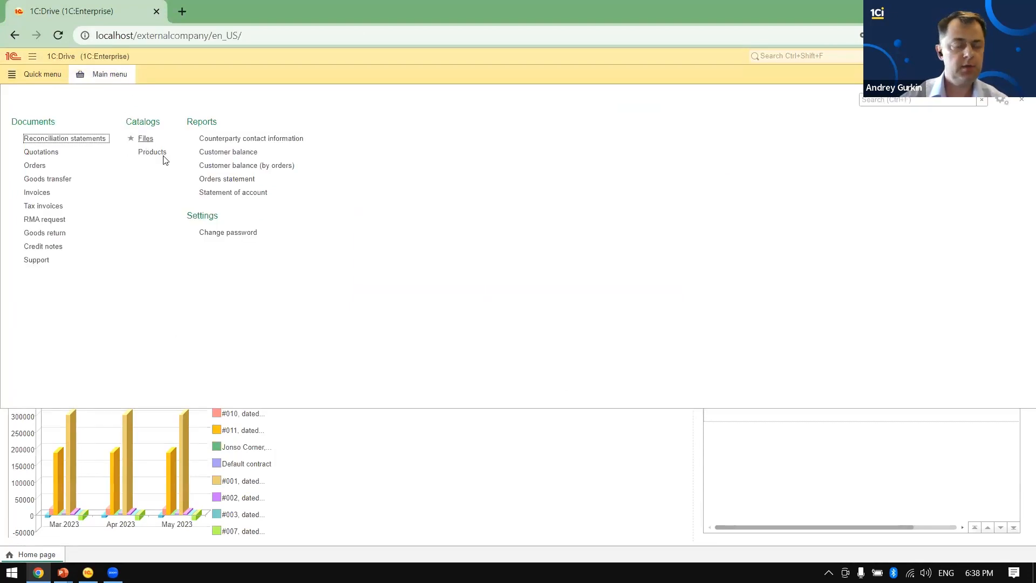
left_click(42, 192)
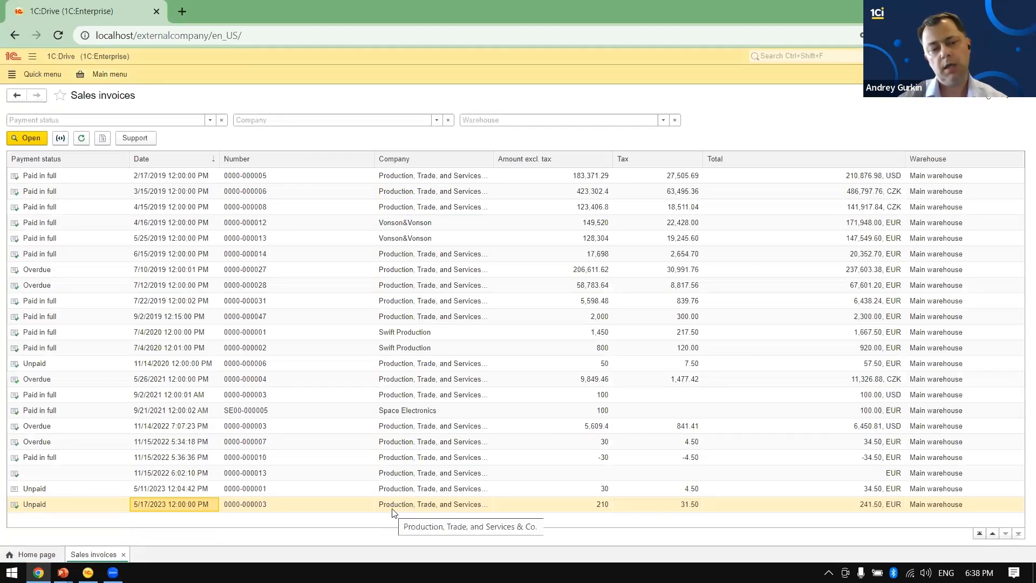
double_click(142, 507)
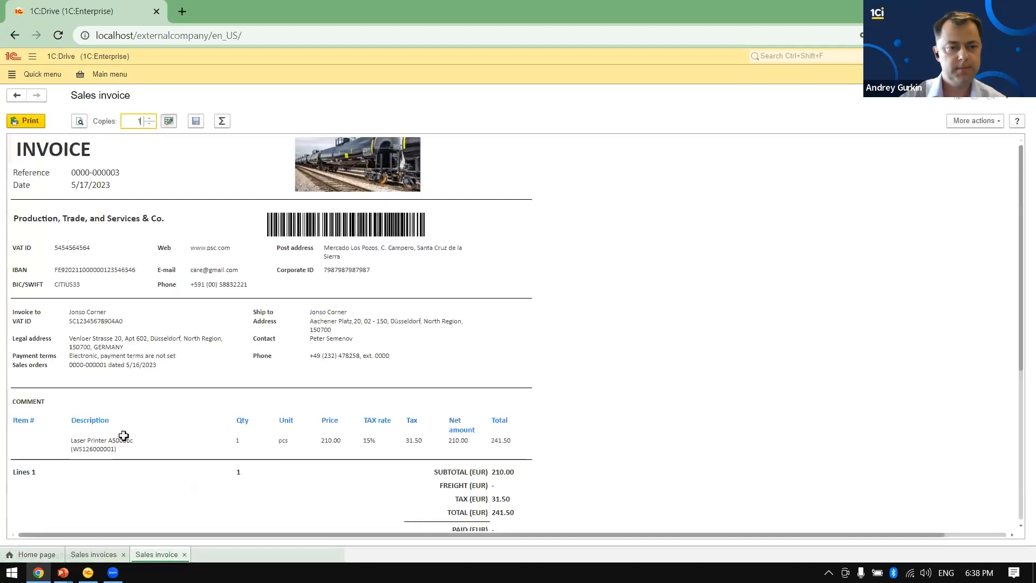
left_click(106, 444)
left_click_drag(406, 434, 508, 419)
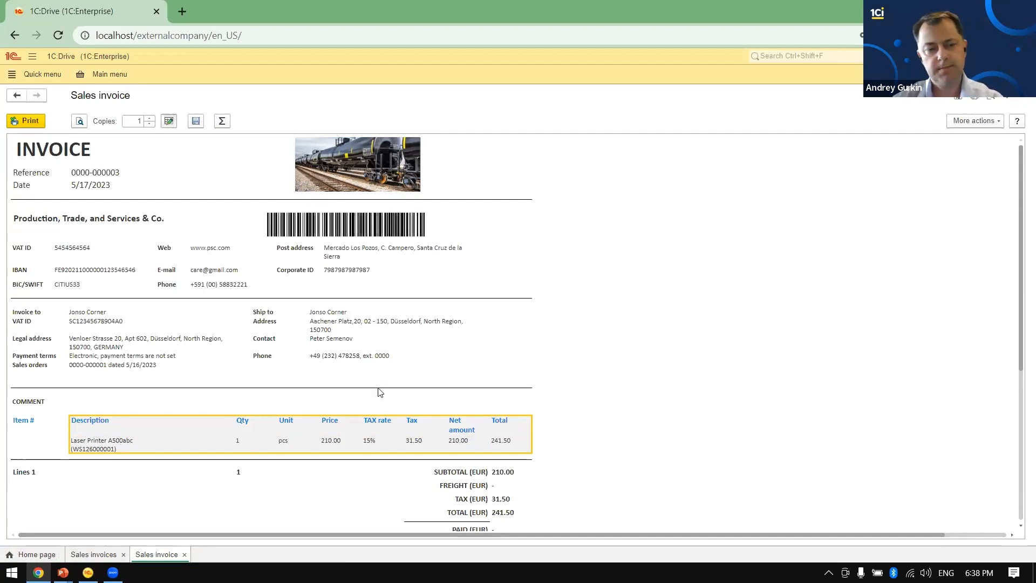
key("Escape")
key("Escape")
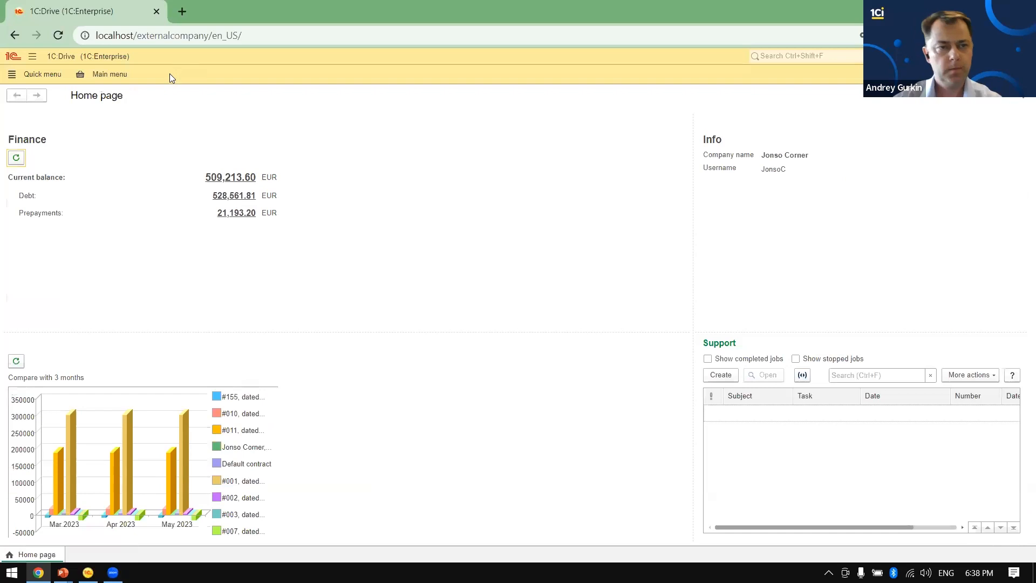
- Create a new RMA request in the portal and set its contract to Default contract
left_click(103, 75)
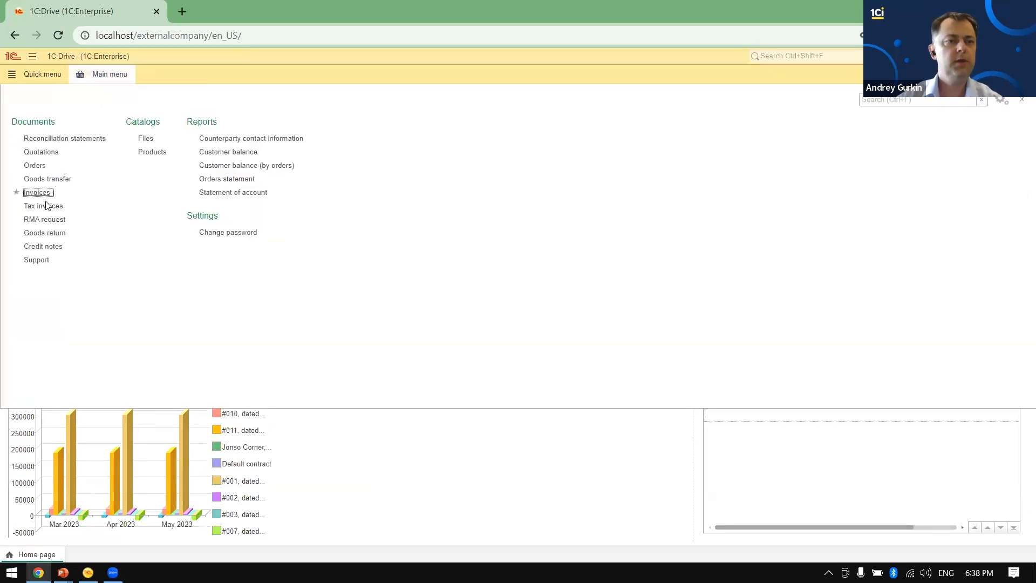
left_click(49, 220)
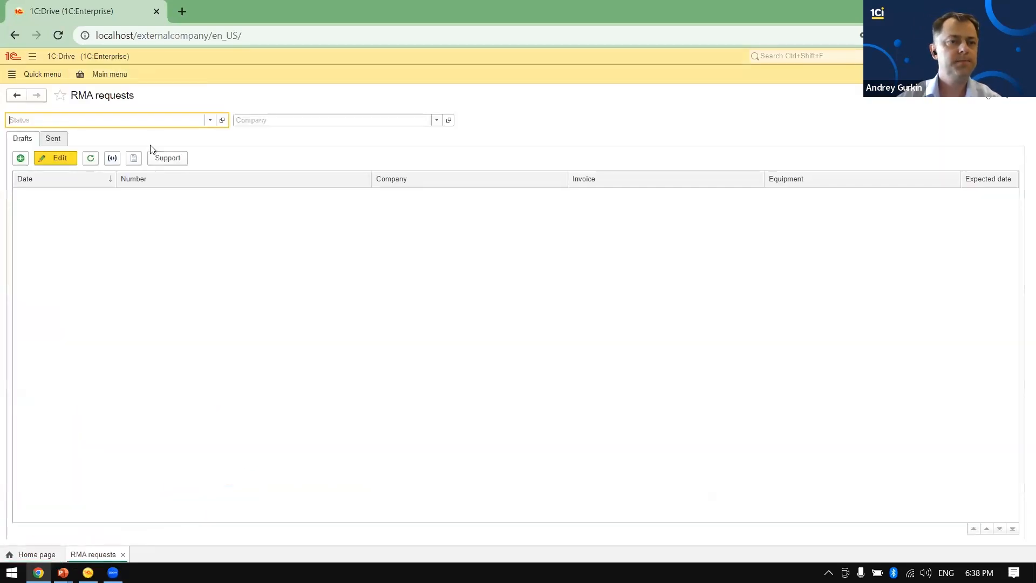
left_click(21, 158)
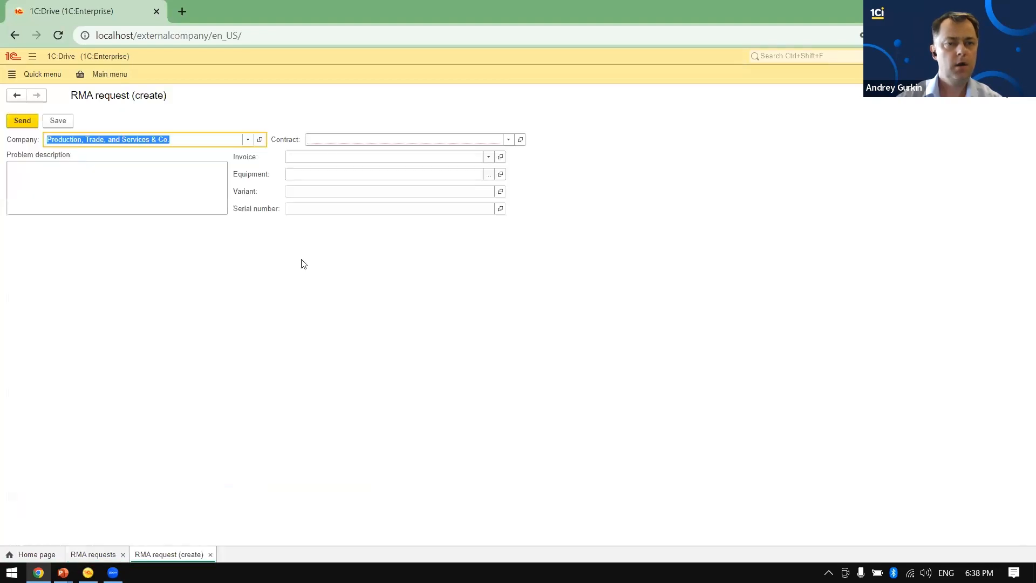
left_click(508, 139)
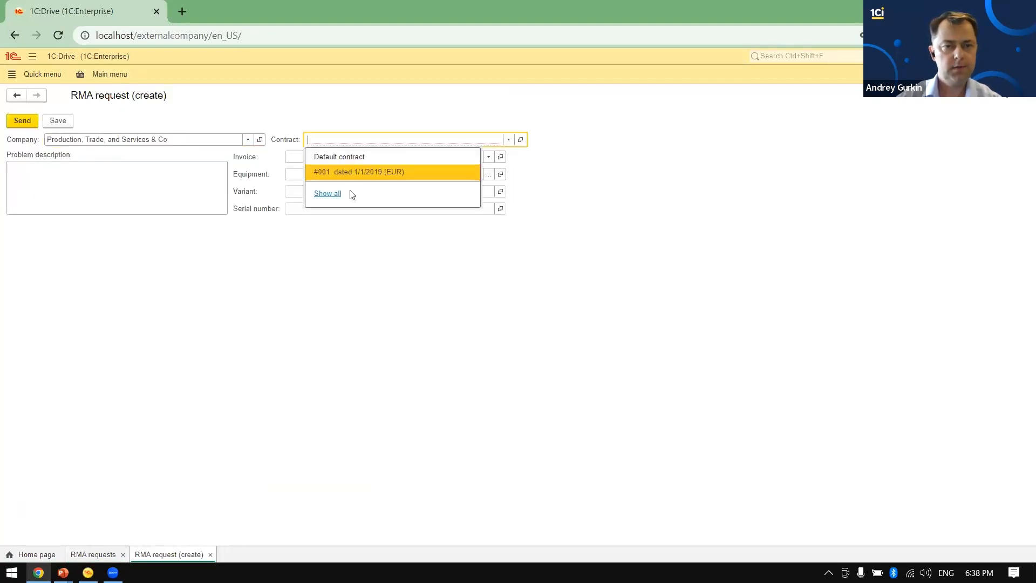
left_click(350, 157)
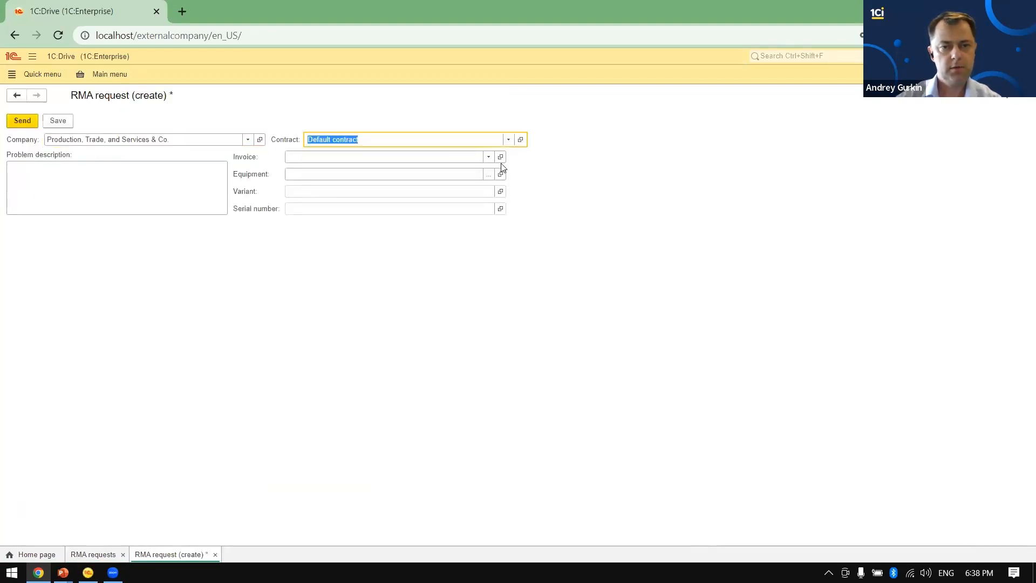
- Link the RMA request to the sales invoice dated 5/17/2023, choose Laser Printer A500abc with its serial number as equipment, and send the request
left_click(489, 157)
left_click(311, 212)
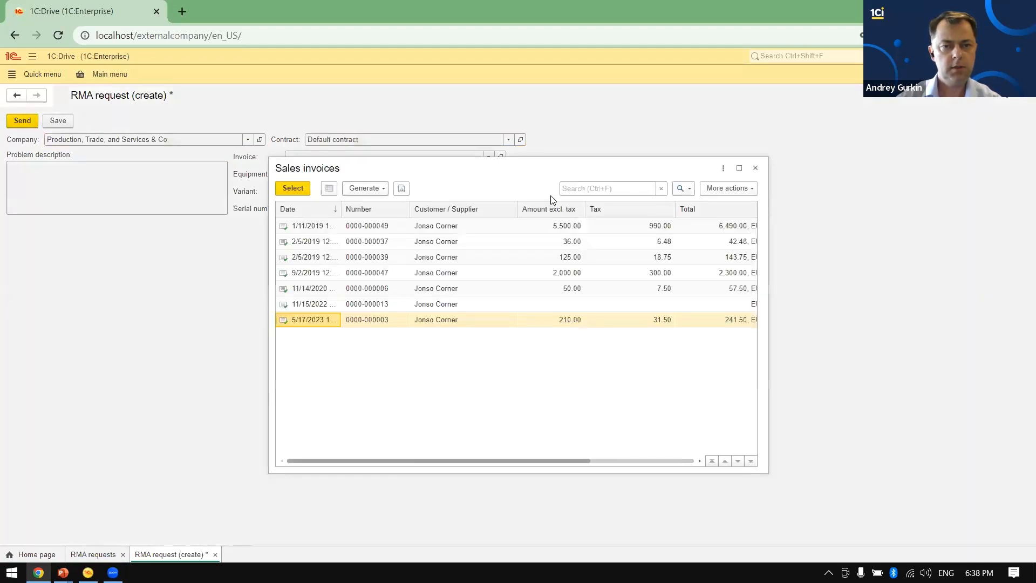
double_click(425, 323)
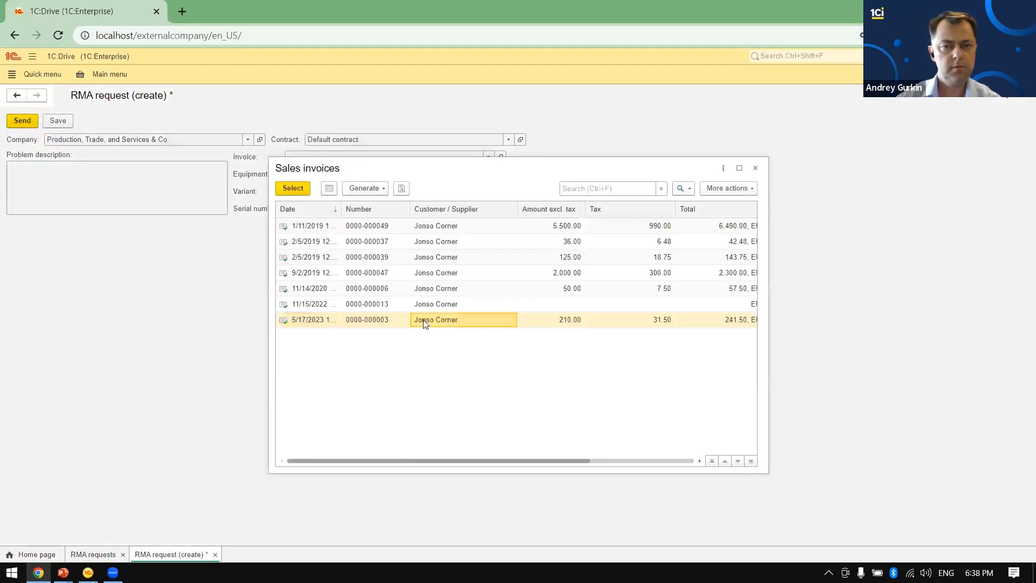
left_click(489, 173)
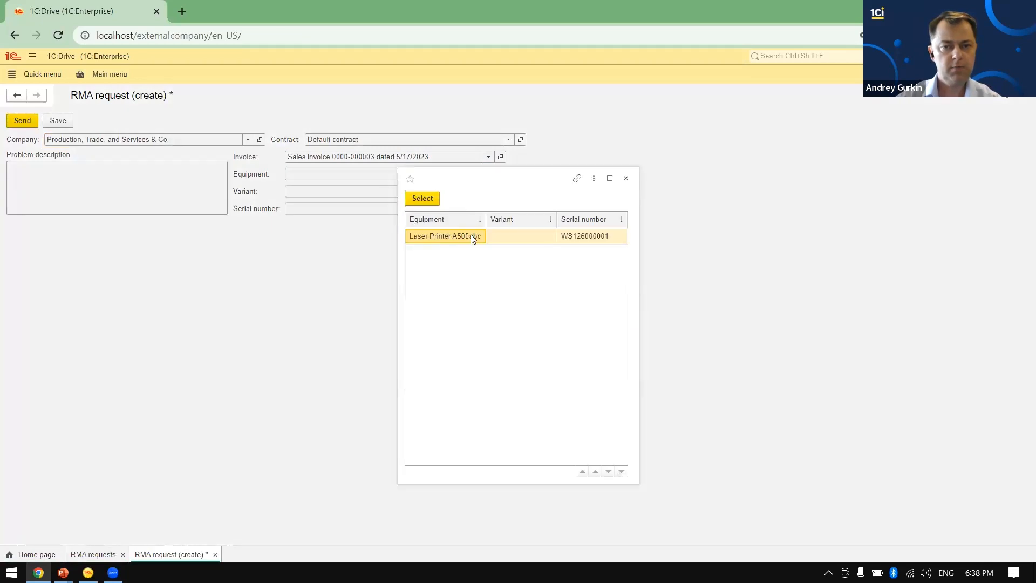
left_click(588, 235)
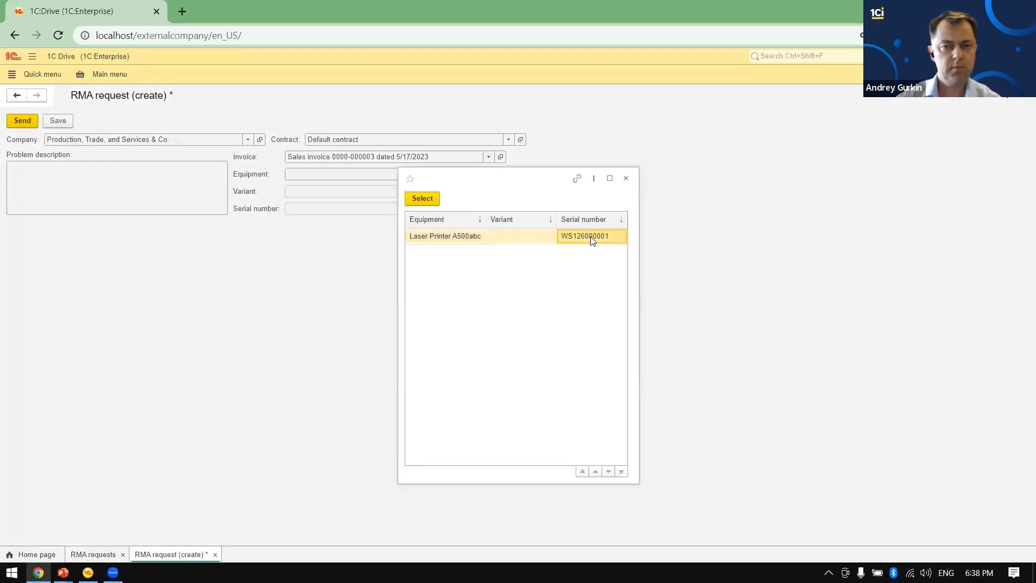
double_click(590, 237)
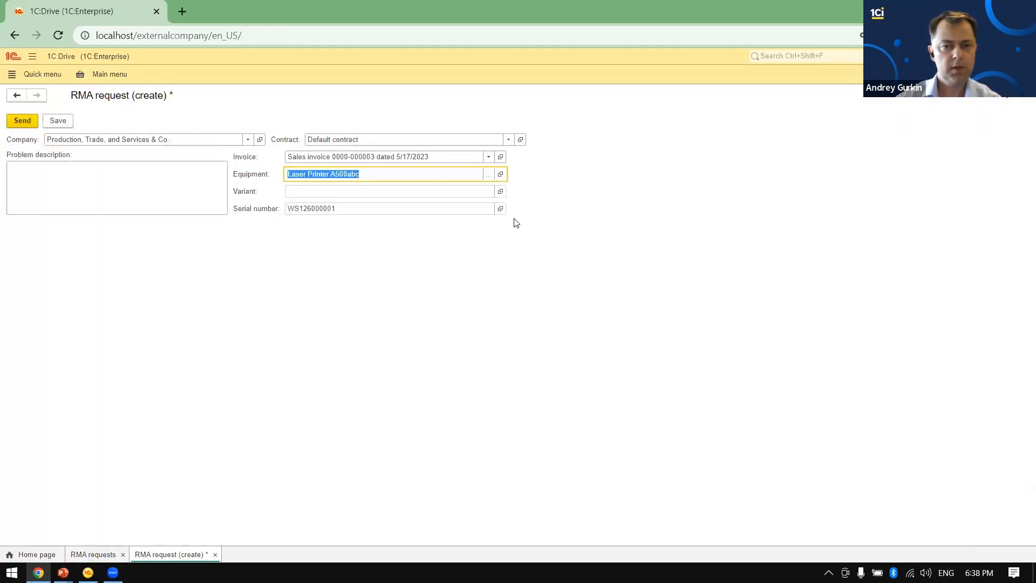
left_click(23, 121)
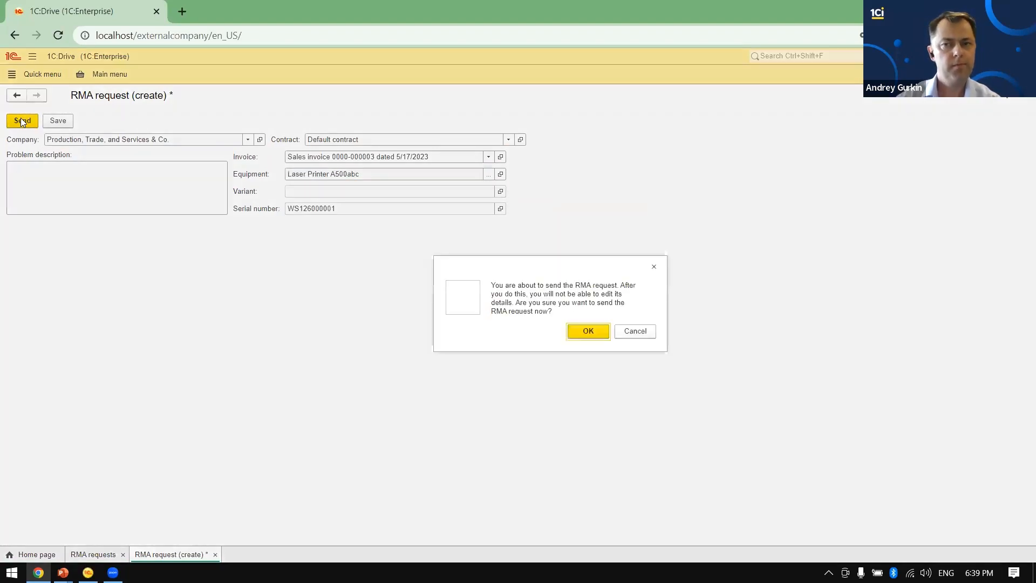
left_click(603, 333)
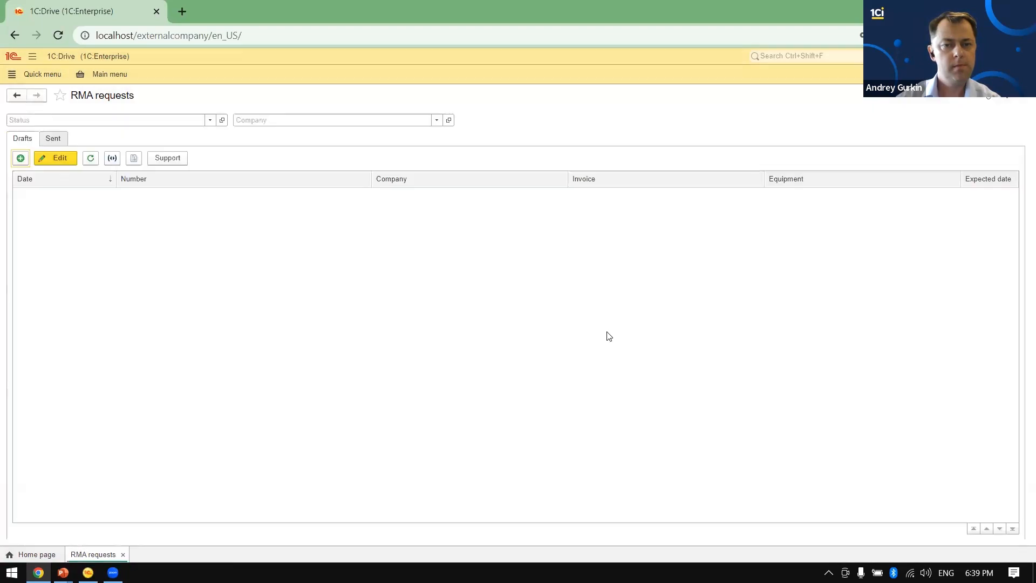
- Create and start a support job "Please give me my money back" for the sent RMA request dated 5/24/2023 for Laser Printer A500abc
left_click(54, 139)
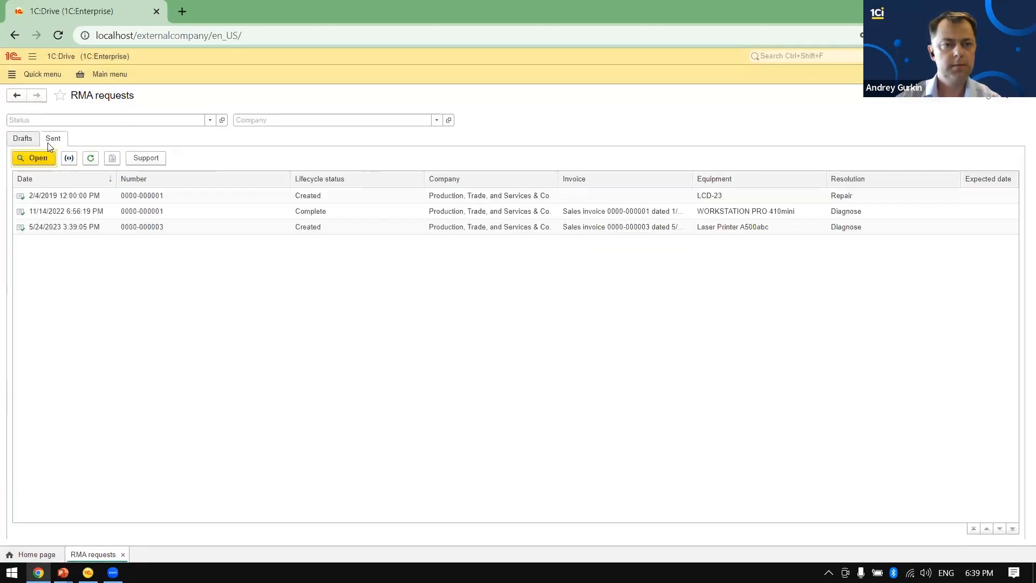
left_click(594, 231)
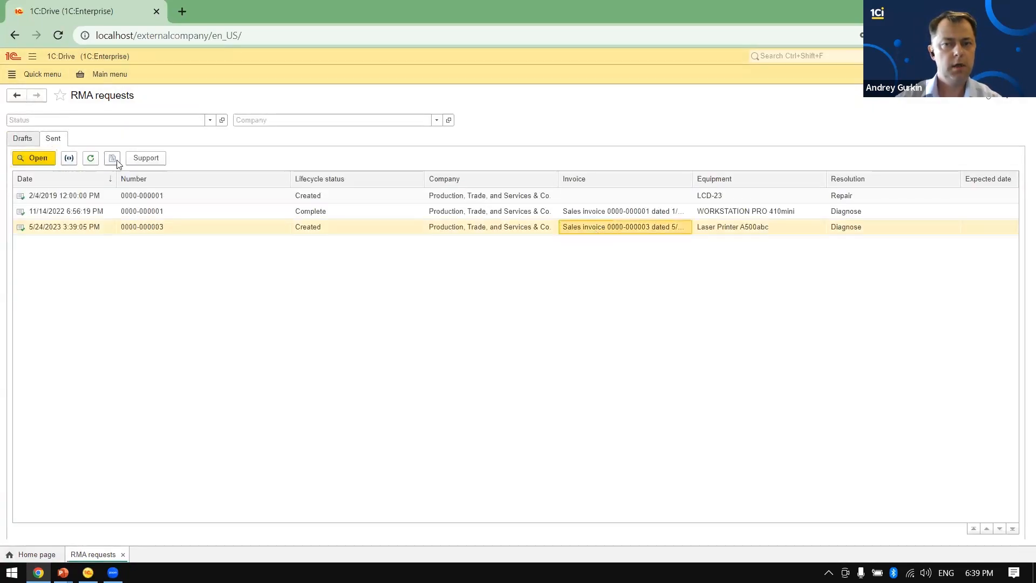
left_click(147, 160)
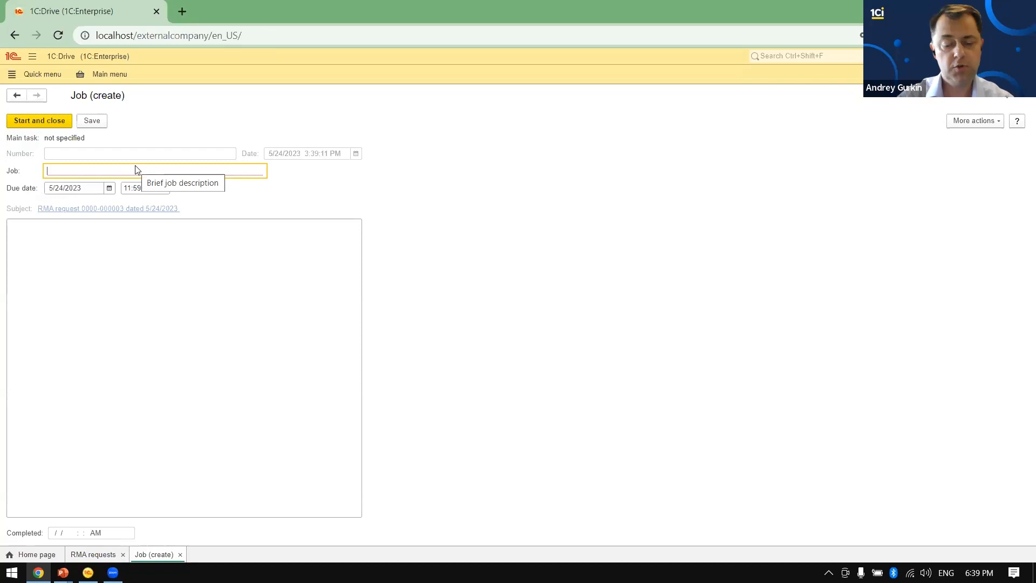
type("Please")
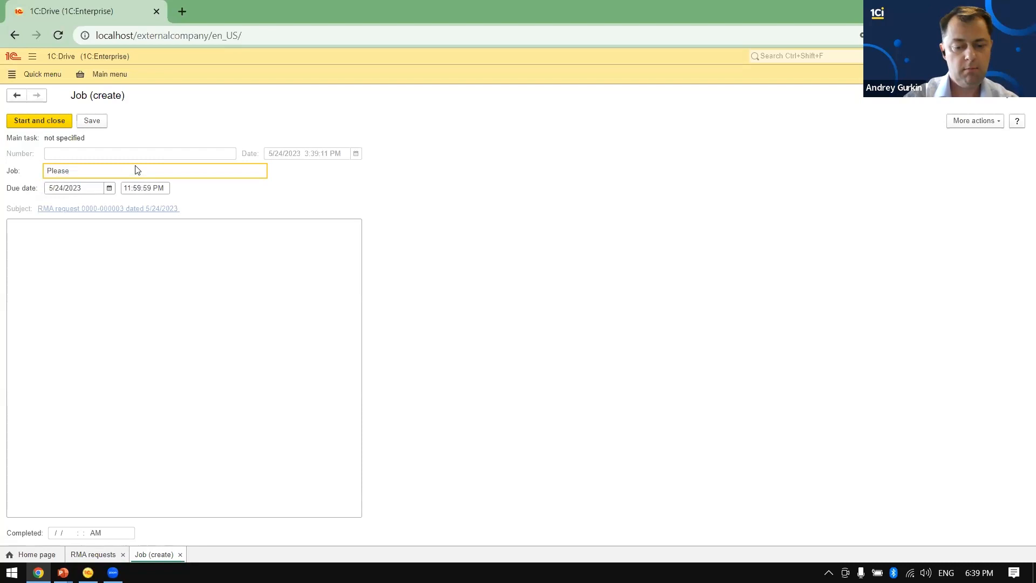
type(" give me my money back")
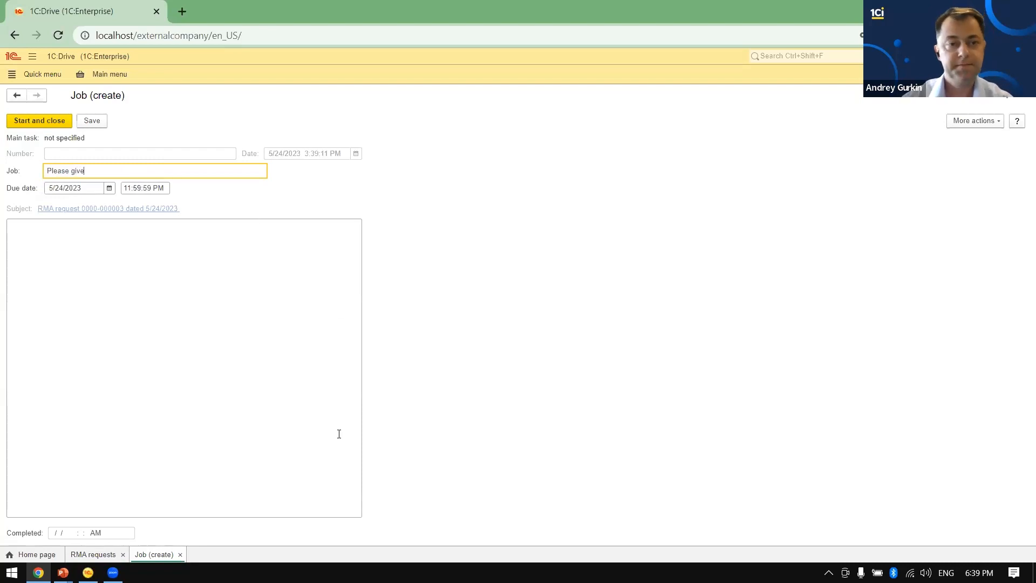
left_click(51, 126)
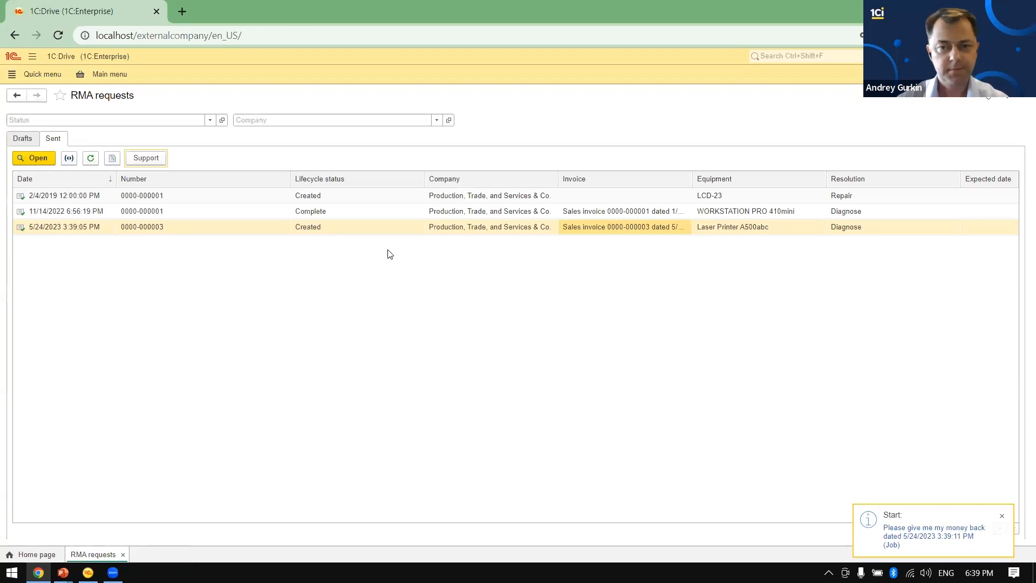
- Switch to 1C:Drive, regenerate the External tasks report, and open the "Please give me my money back" task with its linked RMA request
key("alt+Tab")
left_click(1018, 59)
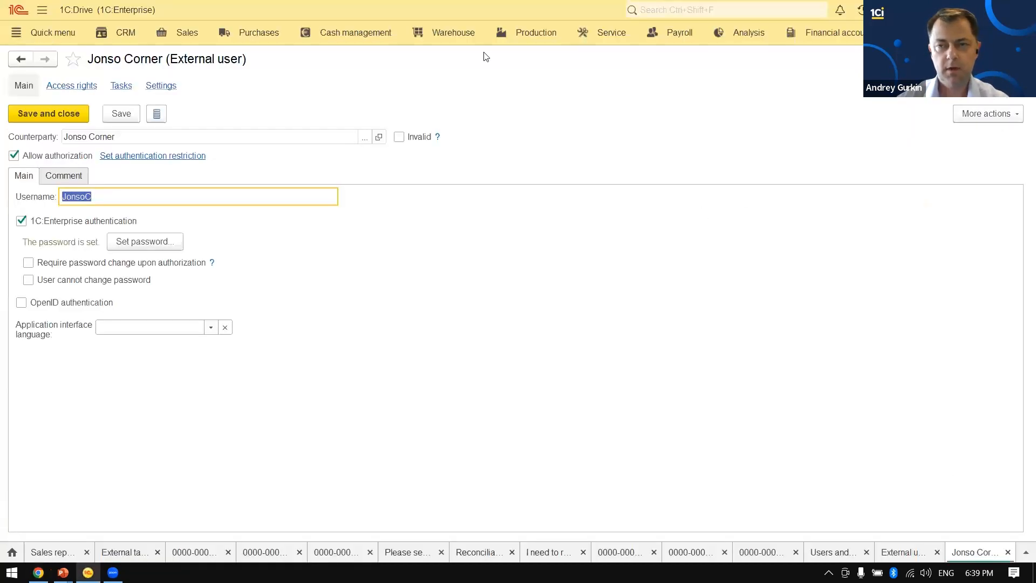
left_click(128, 552)
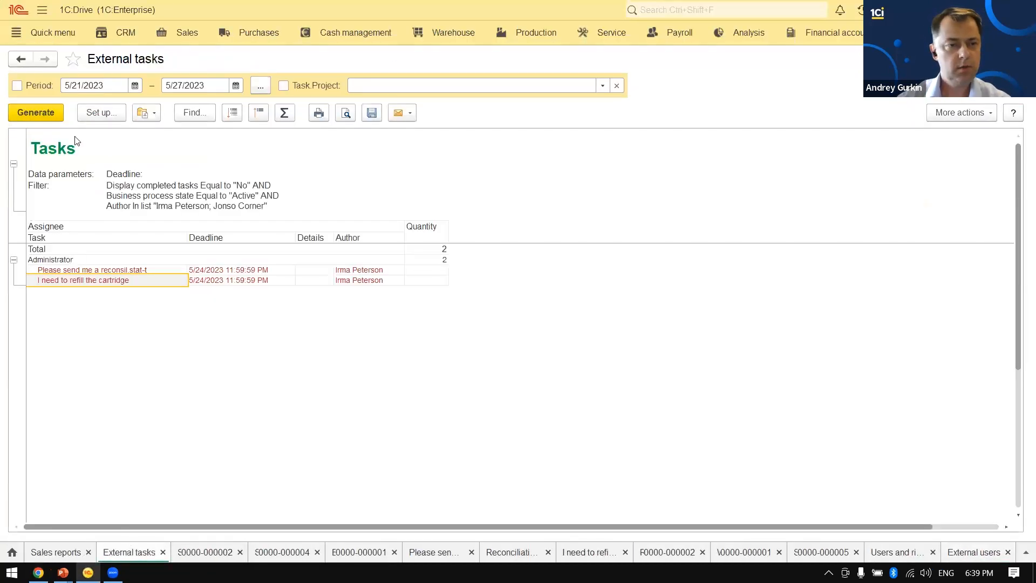
left_click(34, 112)
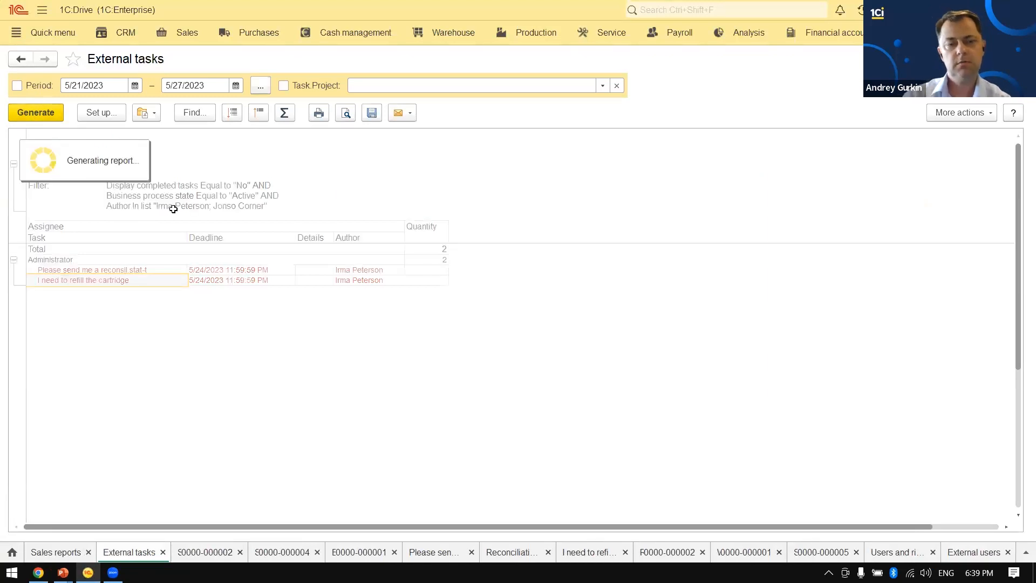
left_click(183, 292)
double_click(143, 269)
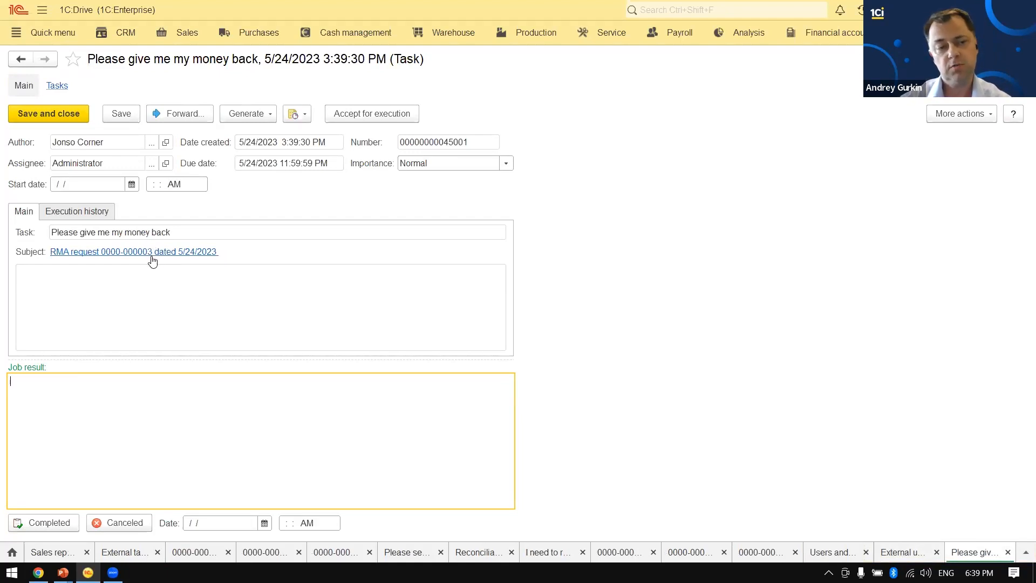
left_click(183, 253)
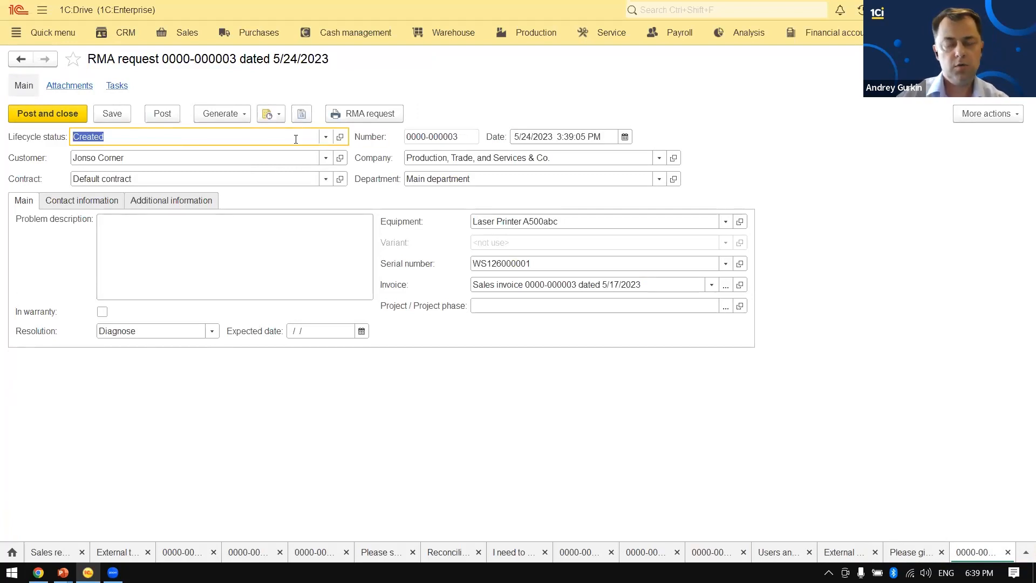
left_click(232, 114)
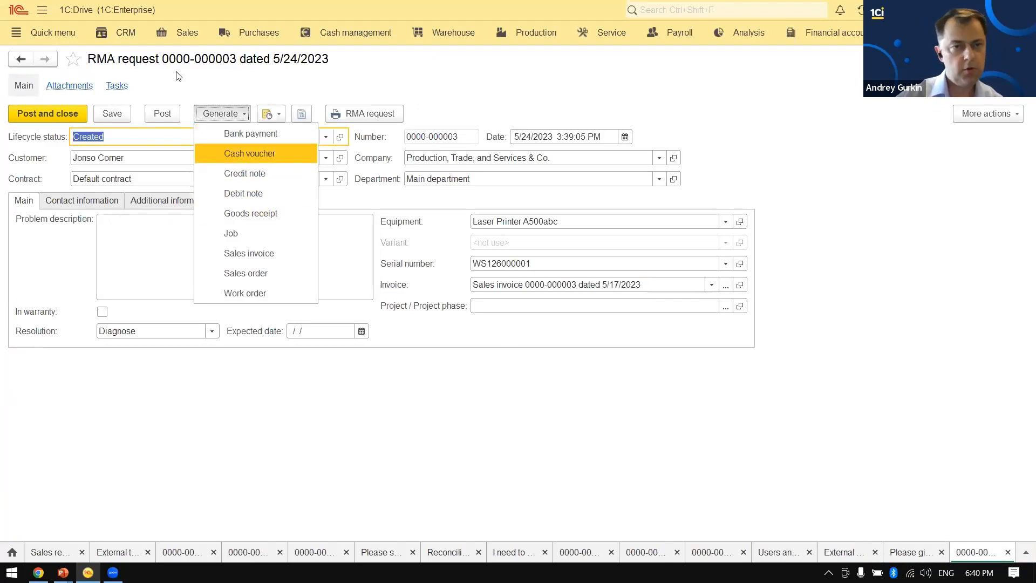
left_click(184, 34)
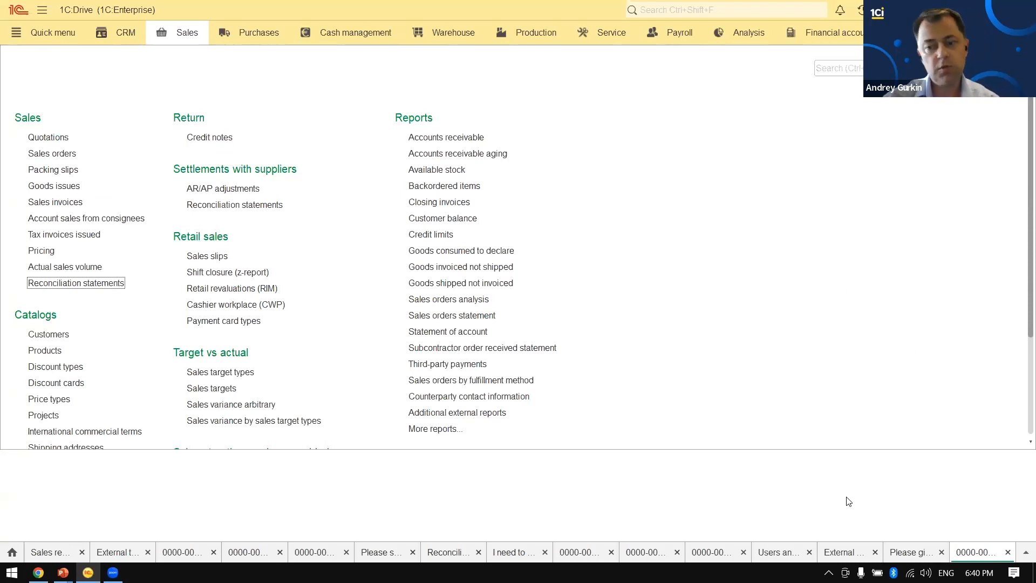
key("Escape")
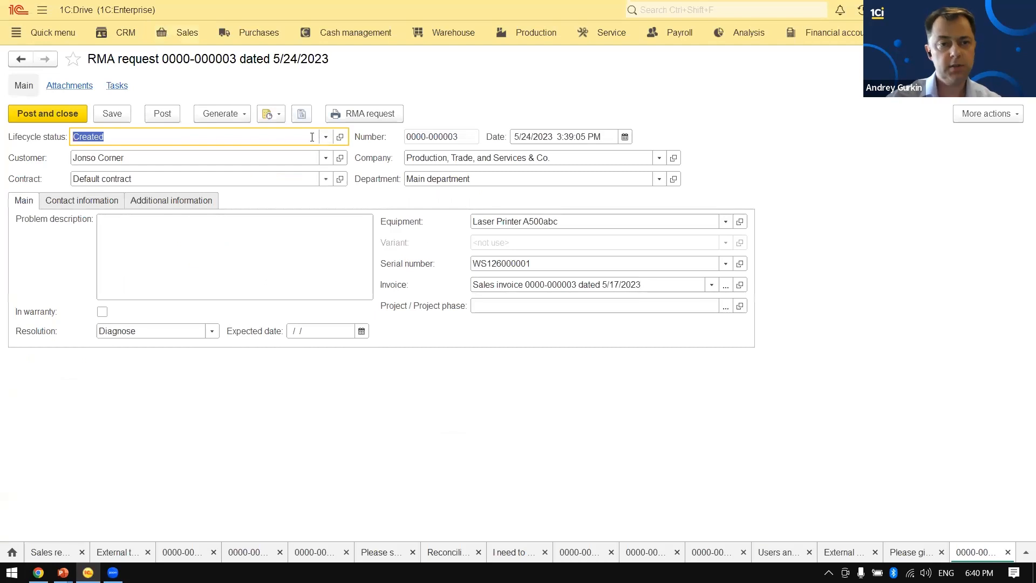
- Generate a credit note from the RMA request, check its product line amounts, and post it
left_click(222, 116)
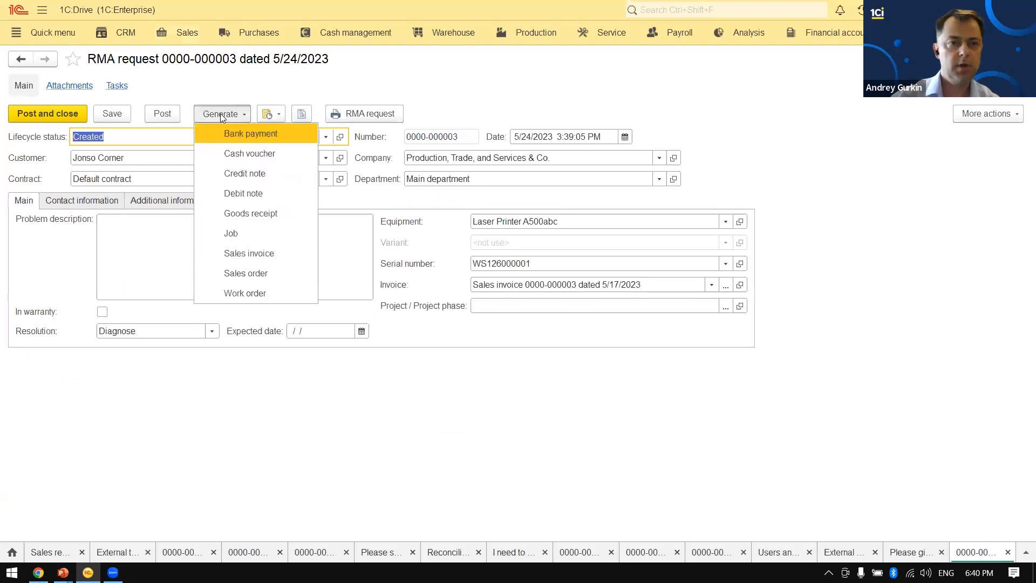
left_click(261, 175)
left_click_drag(301, 476, 696, 467)
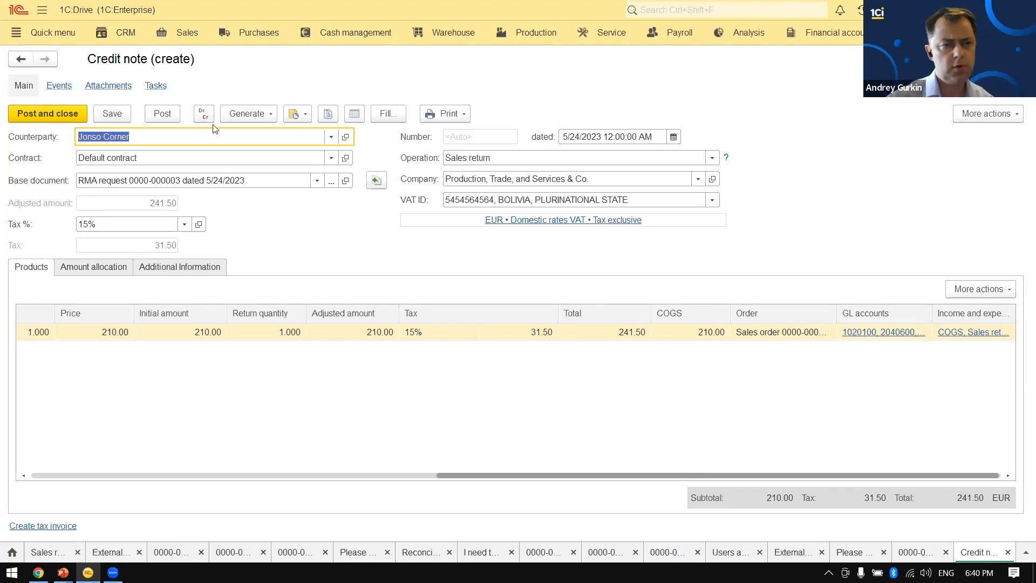
left_click(162, 115)
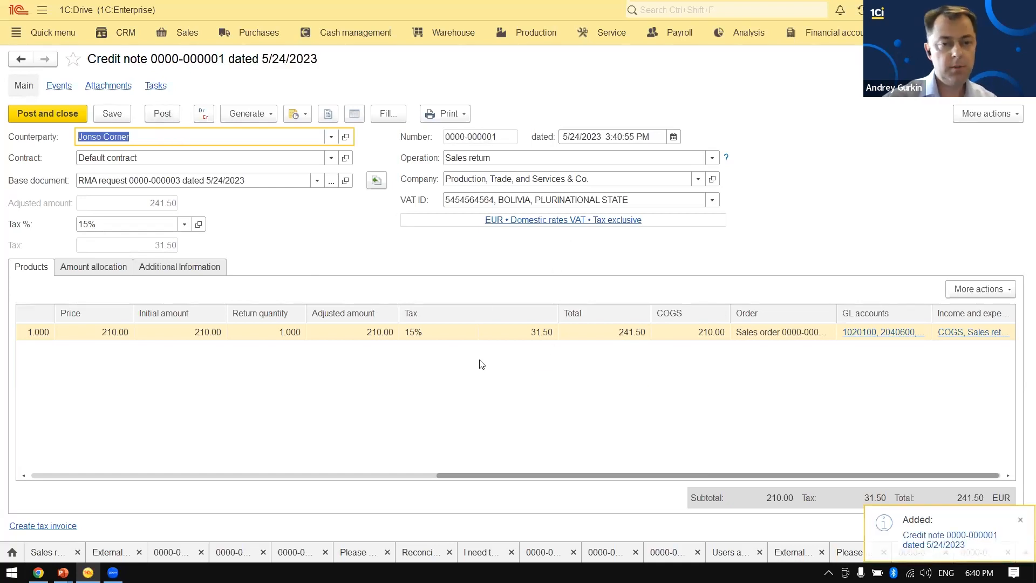
- Switch to the portal in Chrome, open the 5/24/2023 credit note from the credit notes list and examine its printed form
key("alt+Tab")
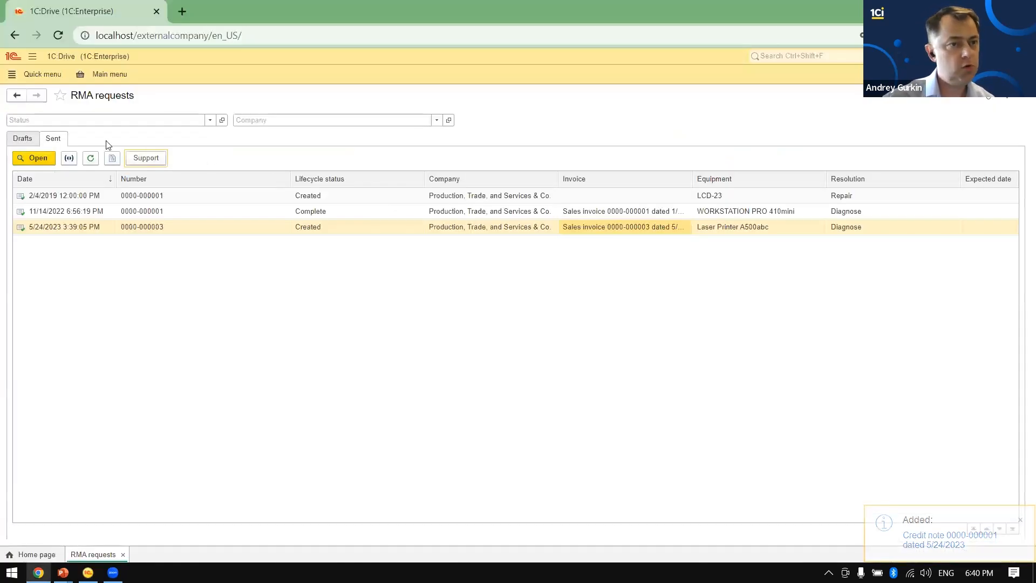
left_click(108, 76)
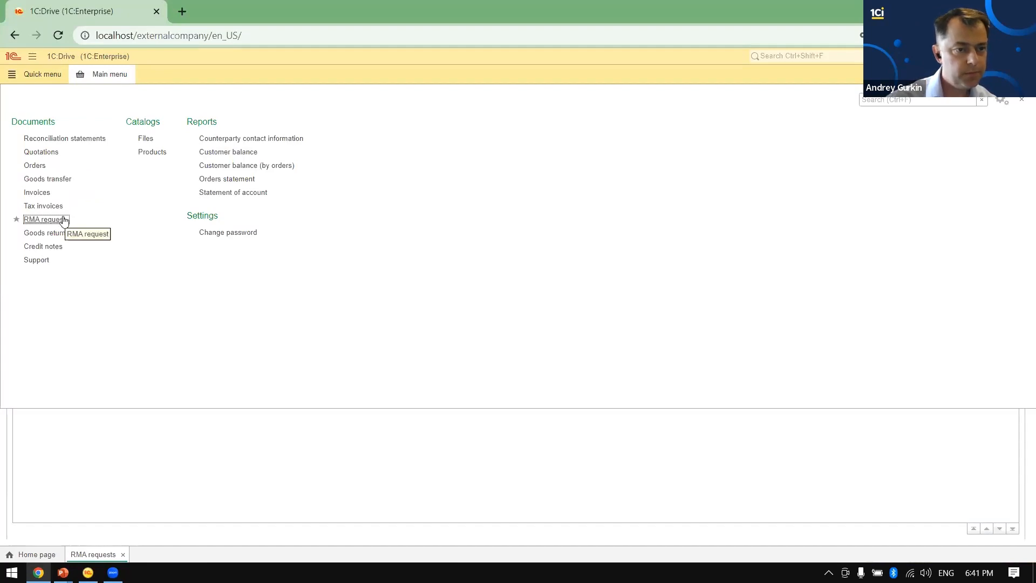
left_click(82, 244)
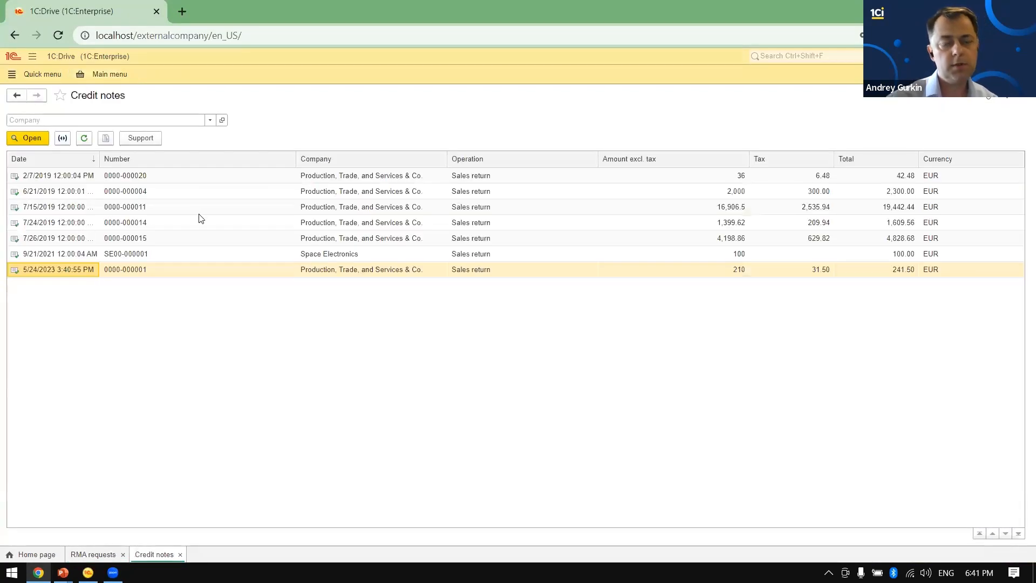
left_click(744, 274)
double_click(722, 268)
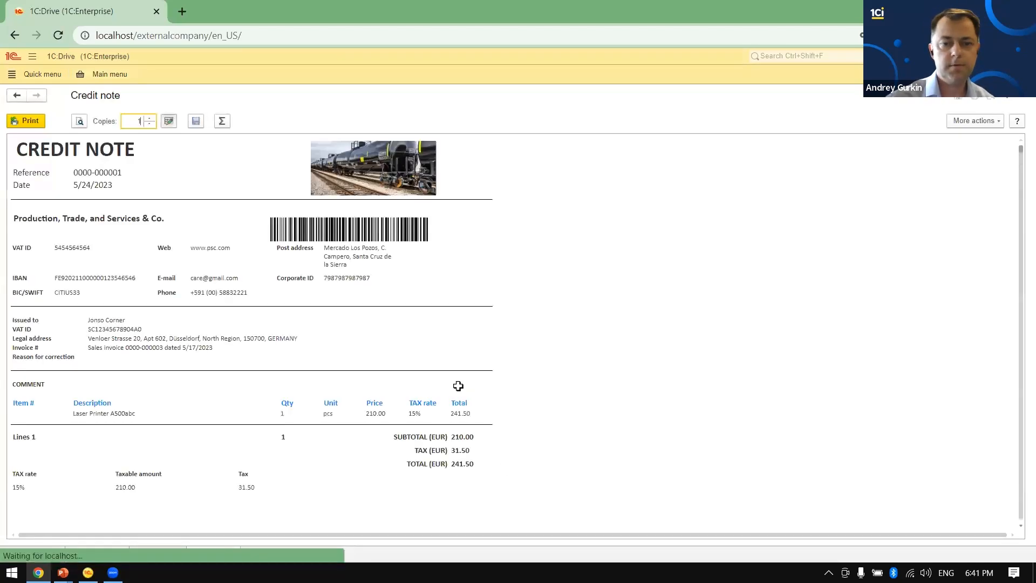
scroll(556, 399, "down", 3)
scroll(455, 307, "up", 3)
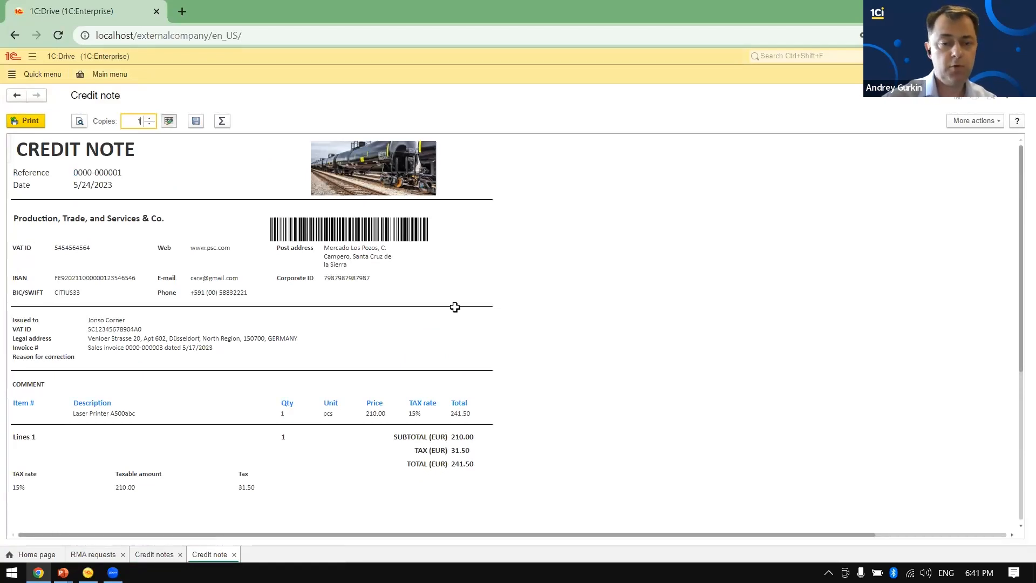
- Review the credit note in 1C:Drive again, return to Chrome, close the printed credit note and look over the portal's available documents, catalogs and reports
key("alt+Tab")
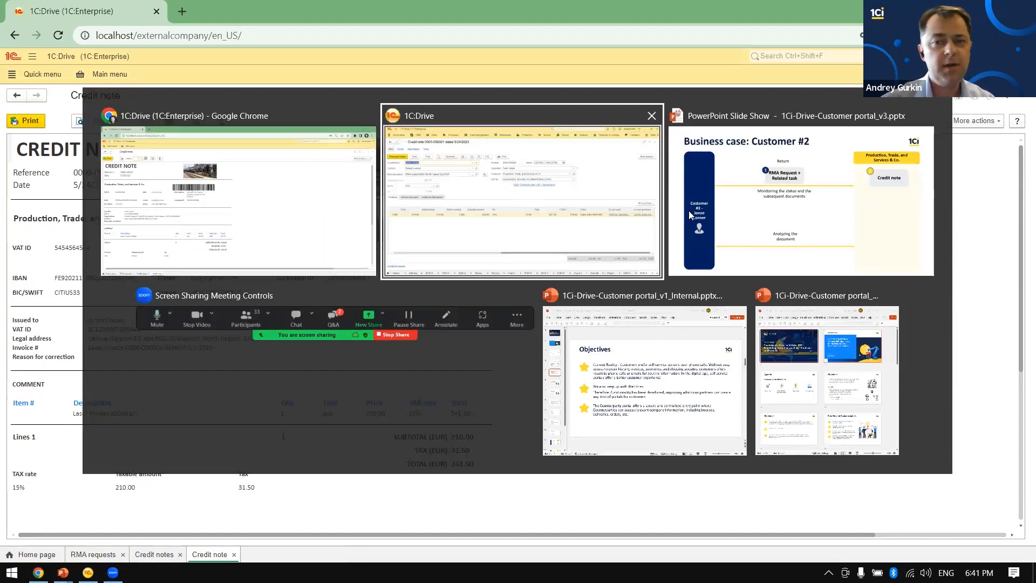
left_click(463, 205)
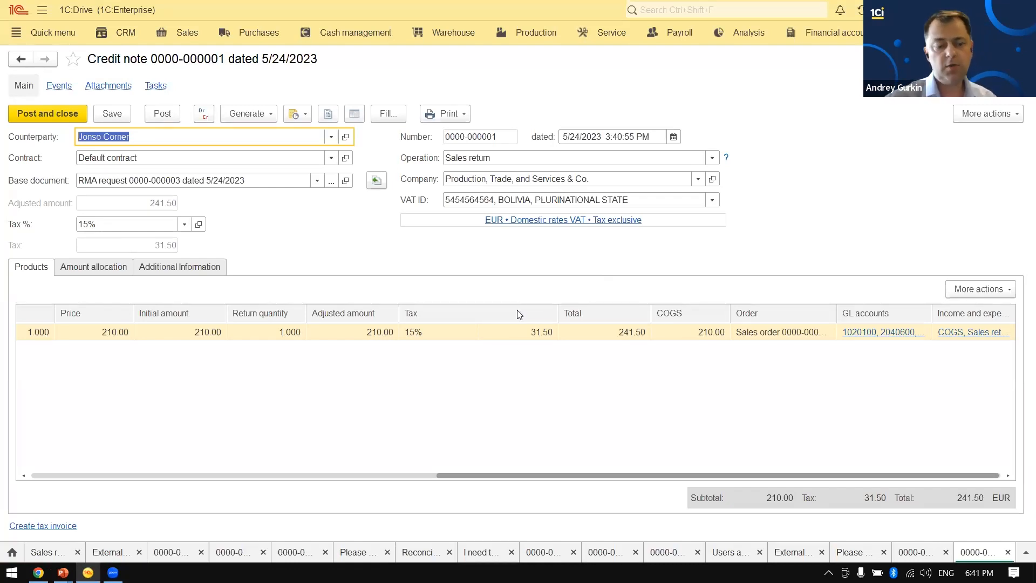
key("alt+Tab")
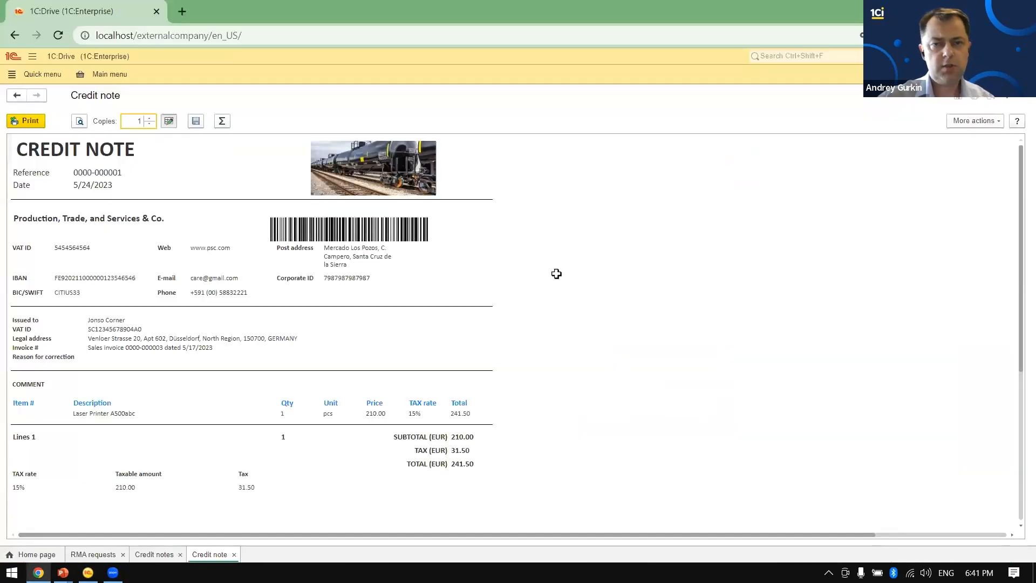
key("Escape")
left_click(135, 79)
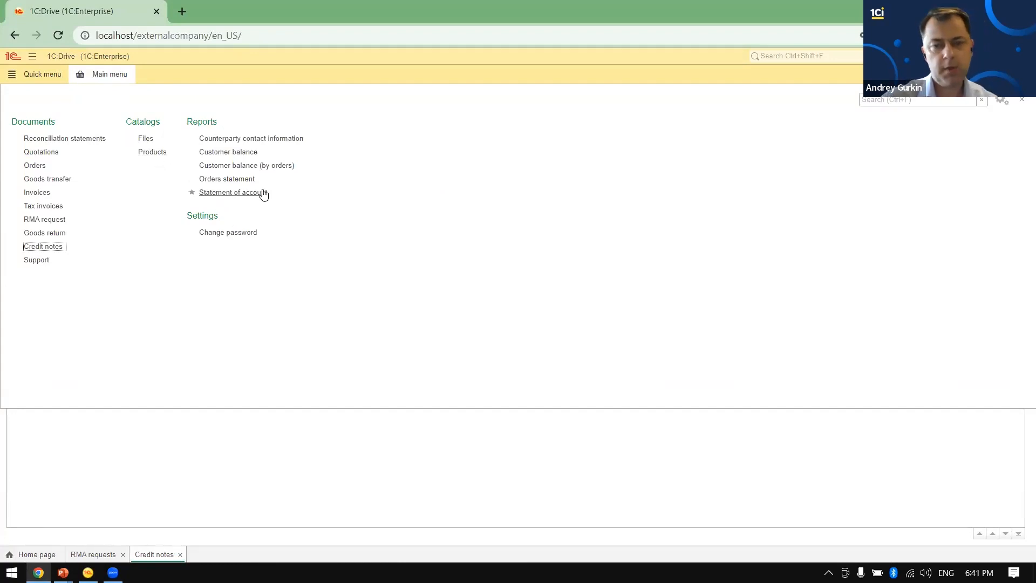
- Switch to 1C:Drive, search all functions for "files", and open the Files catalog to view the External file folder
key("alt+Tab")
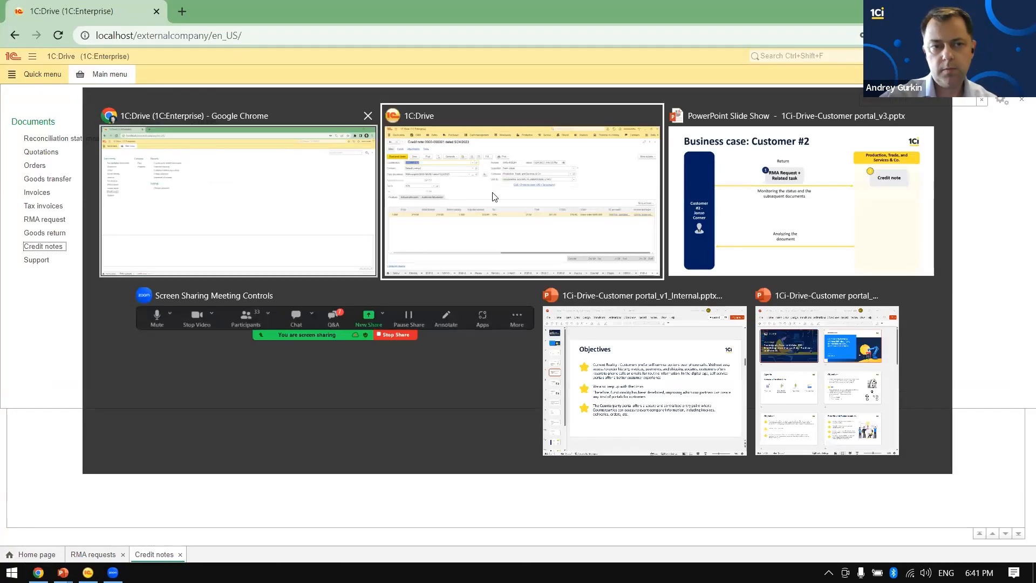
left_click(606, 151)
left_click(961, 10)
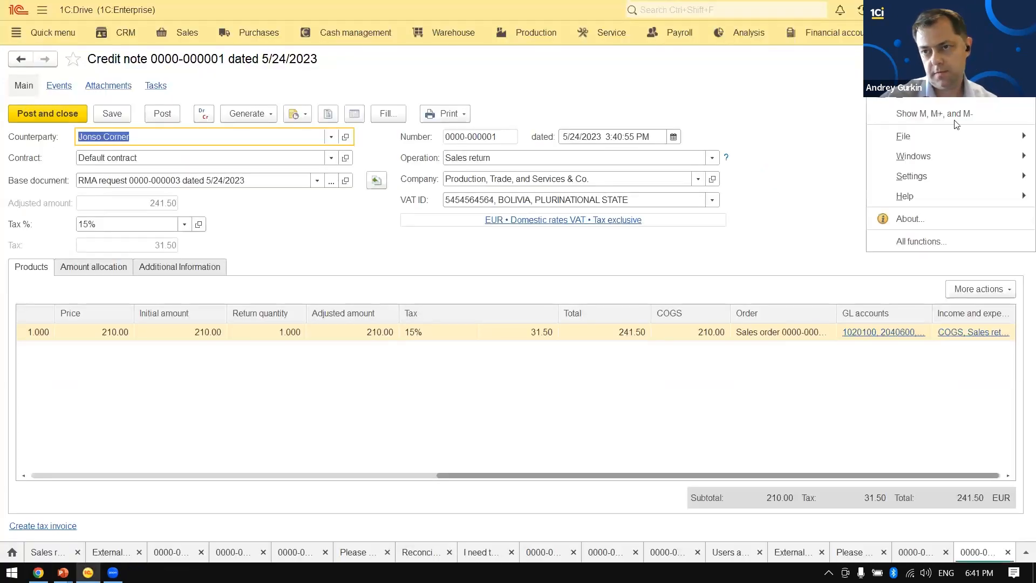
left_click(927, 236)
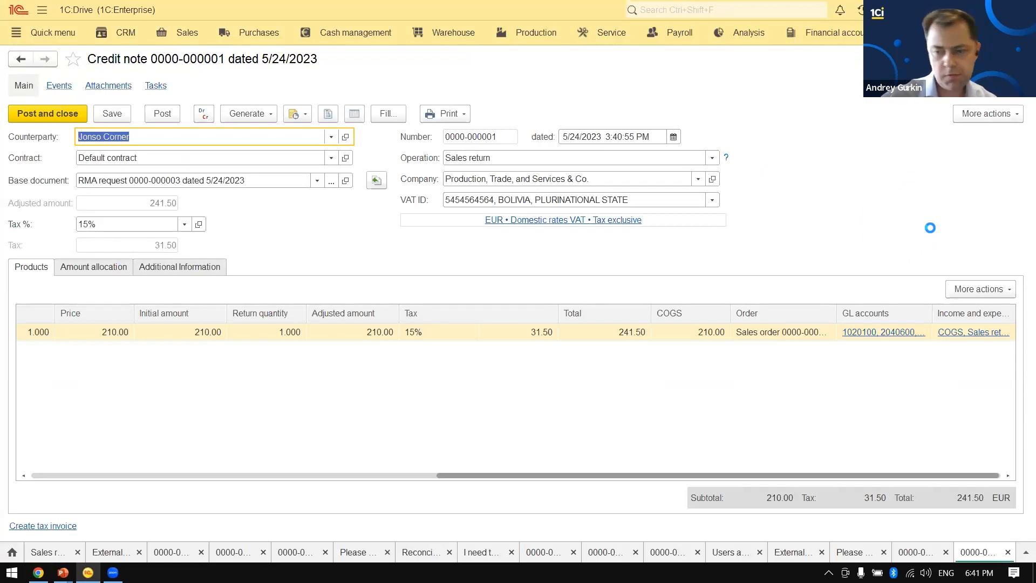
type("file")
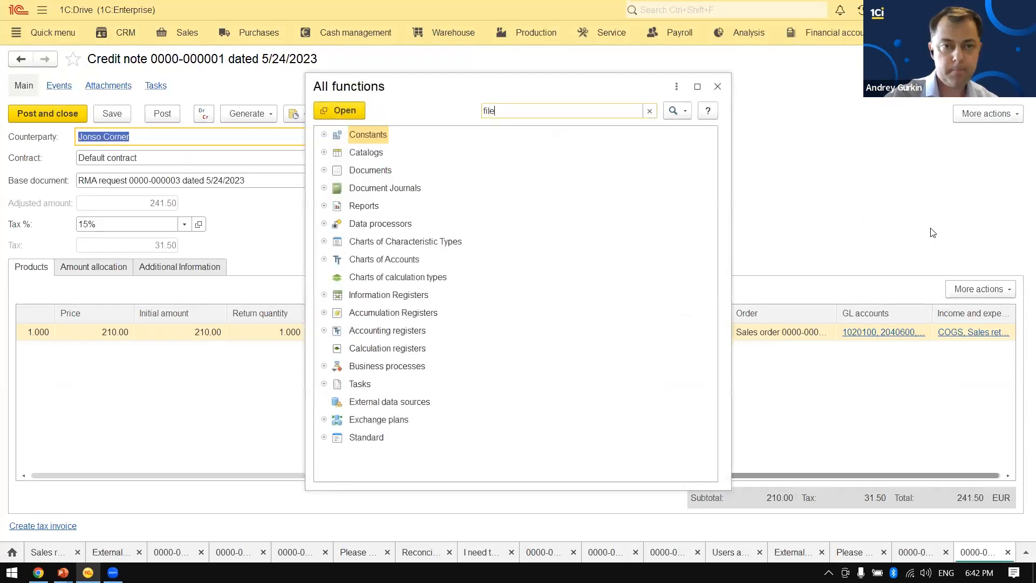
type("s")
left_click(428, 212)
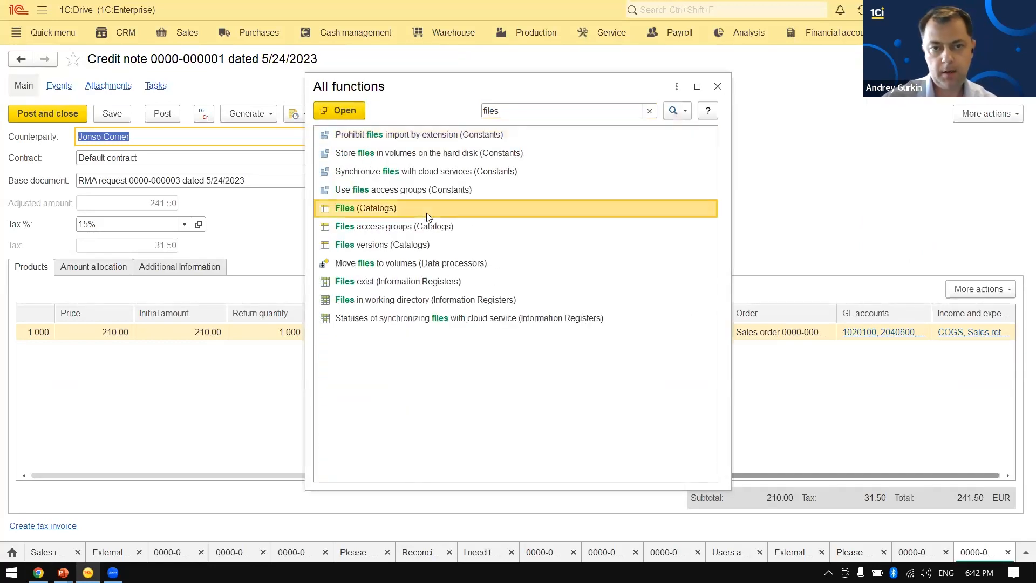
double_click(427, 216)
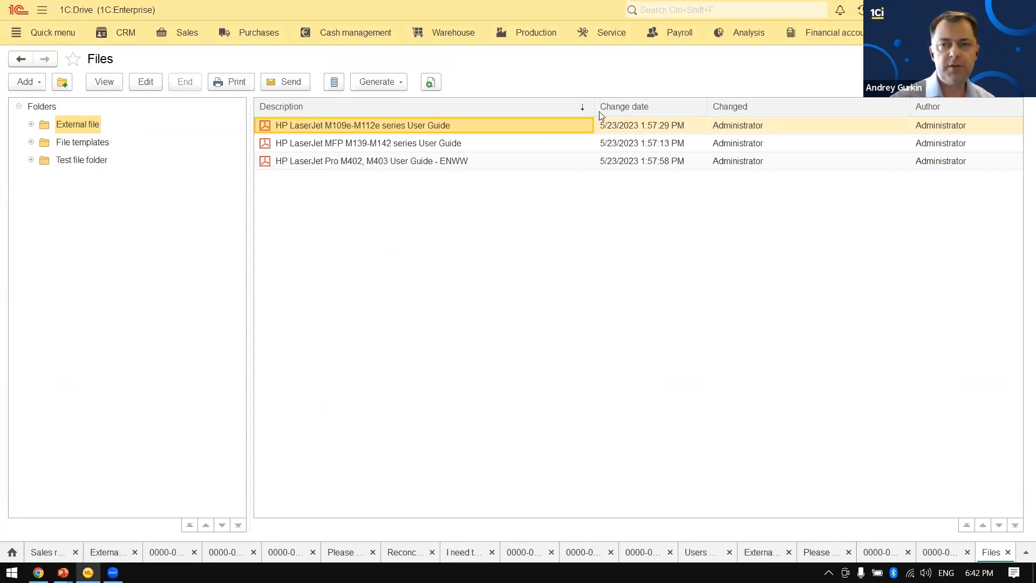
- Open the users and rights settings and examine the external user and access group options
left_click(936, 32)
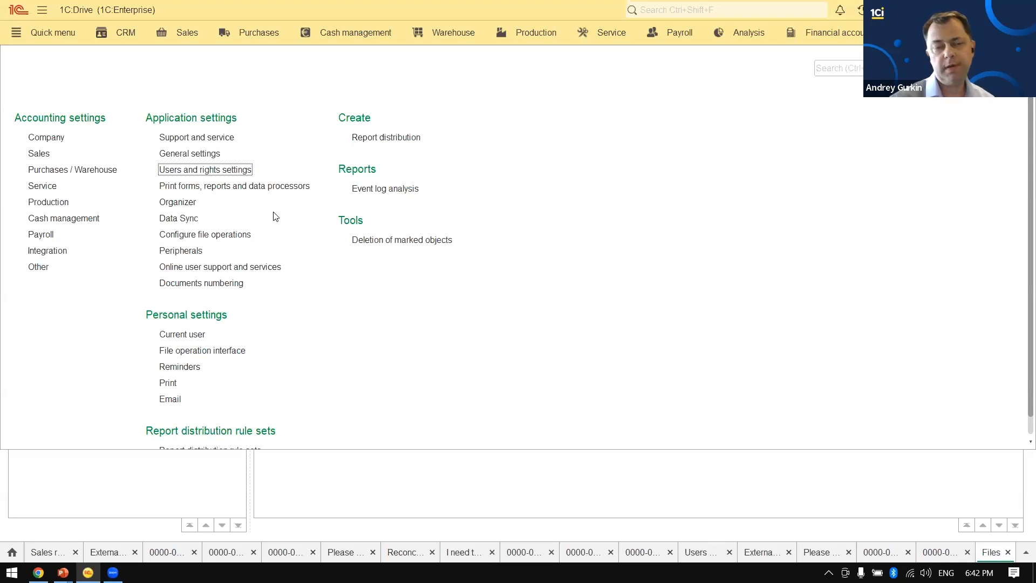
left_click(209, 172)
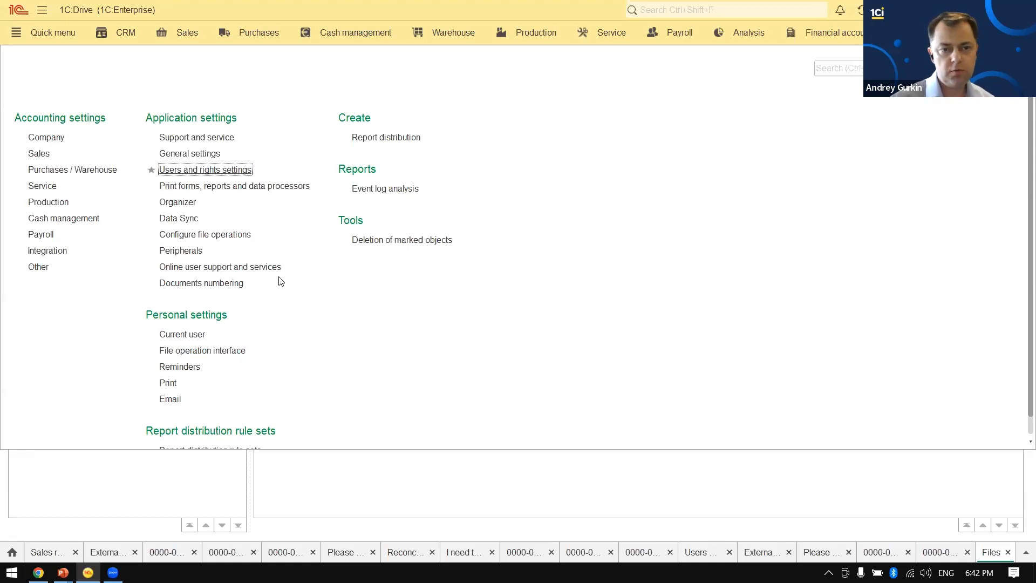
scroll(110, 468, "down", 3)
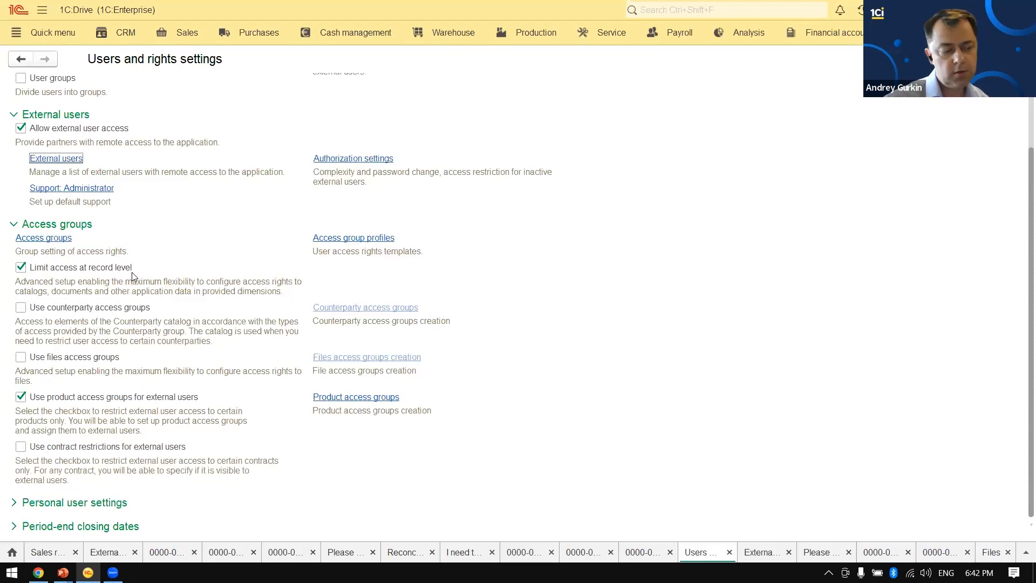
- View the external users list, close it, and open the External users access group to view its access restrictions
scroll(132, 276, "up", 3)
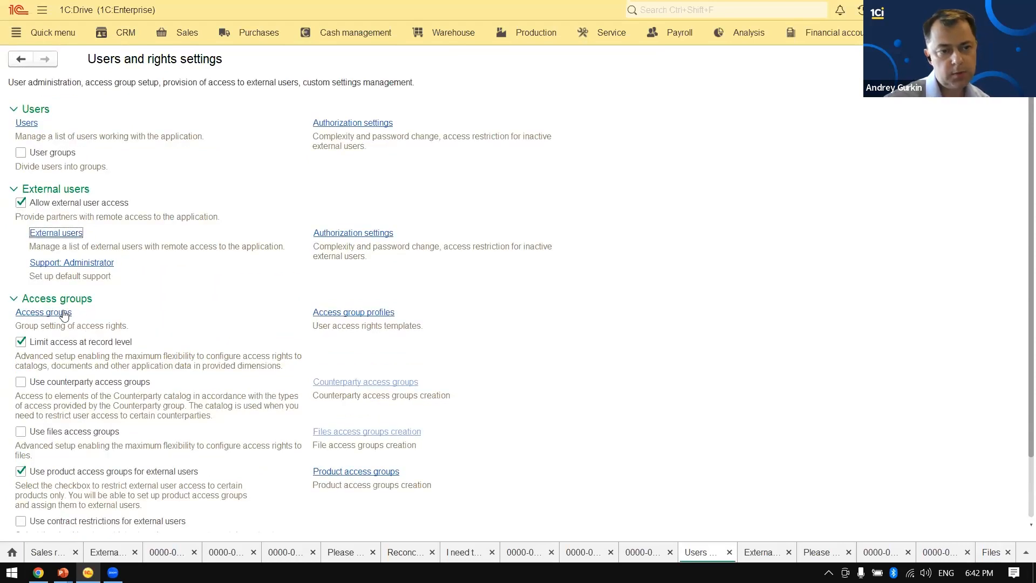
left_click(62, 234)
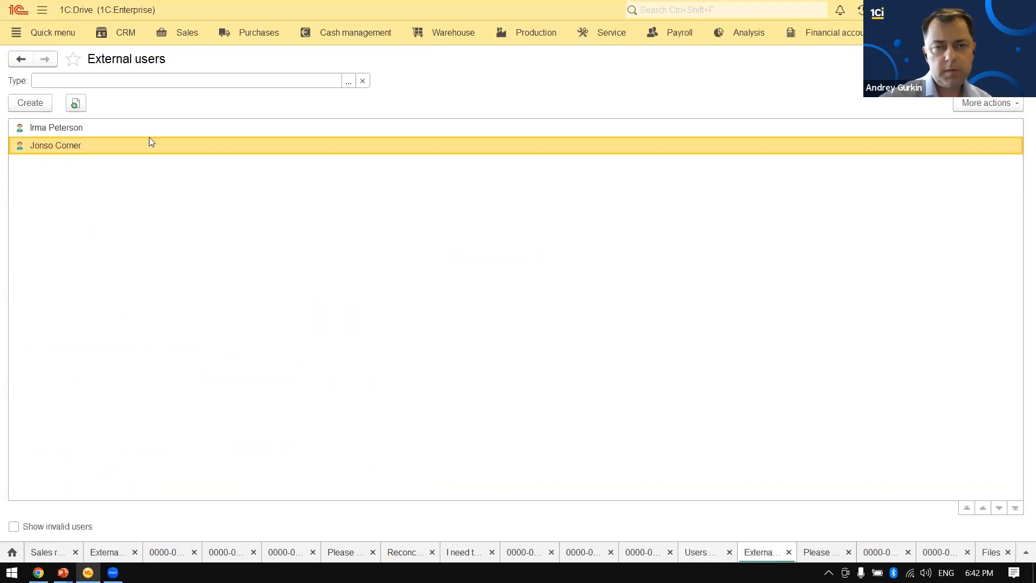
key("Escape")
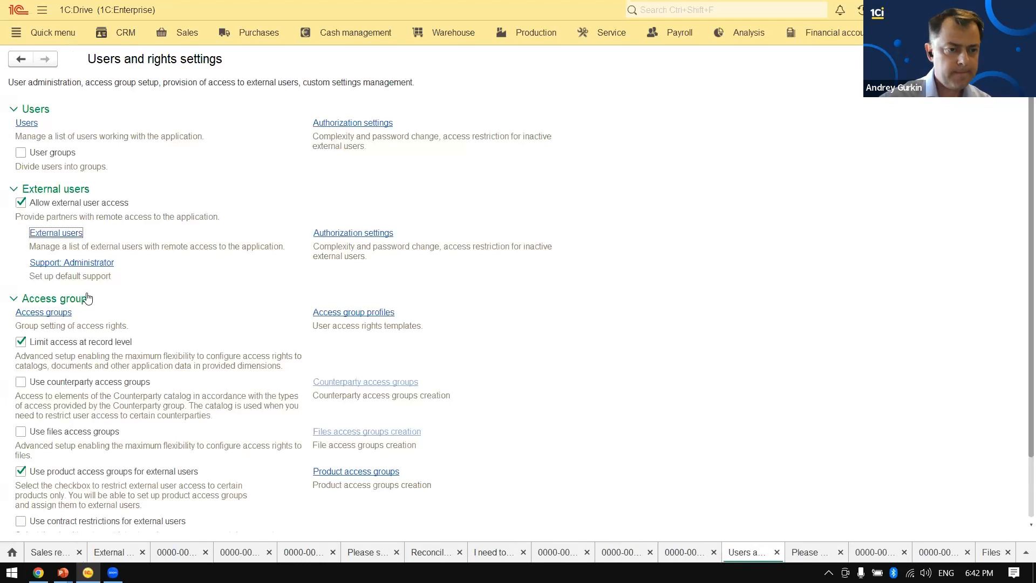
left_click(54, 313)
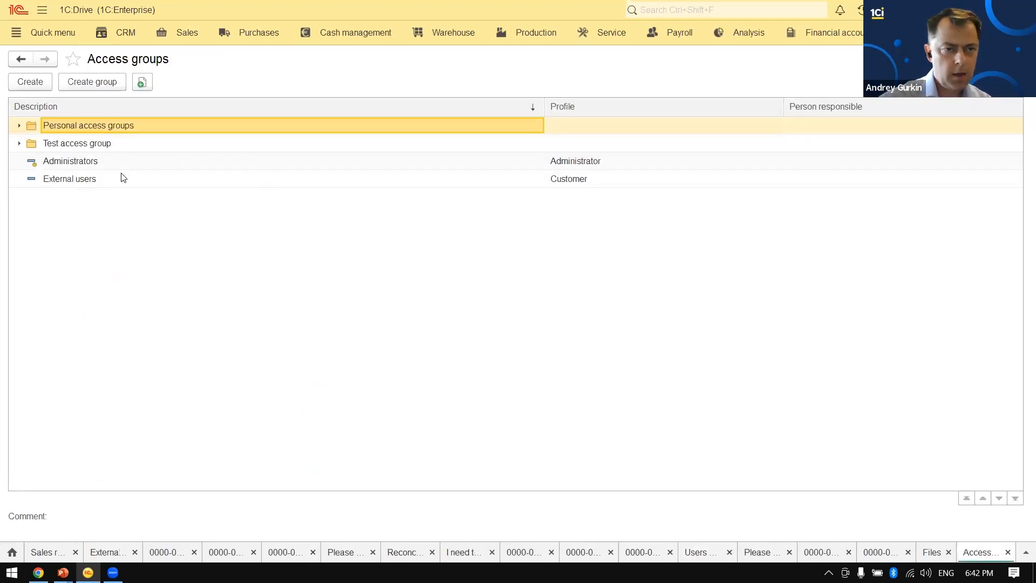
double_click(122, 178)
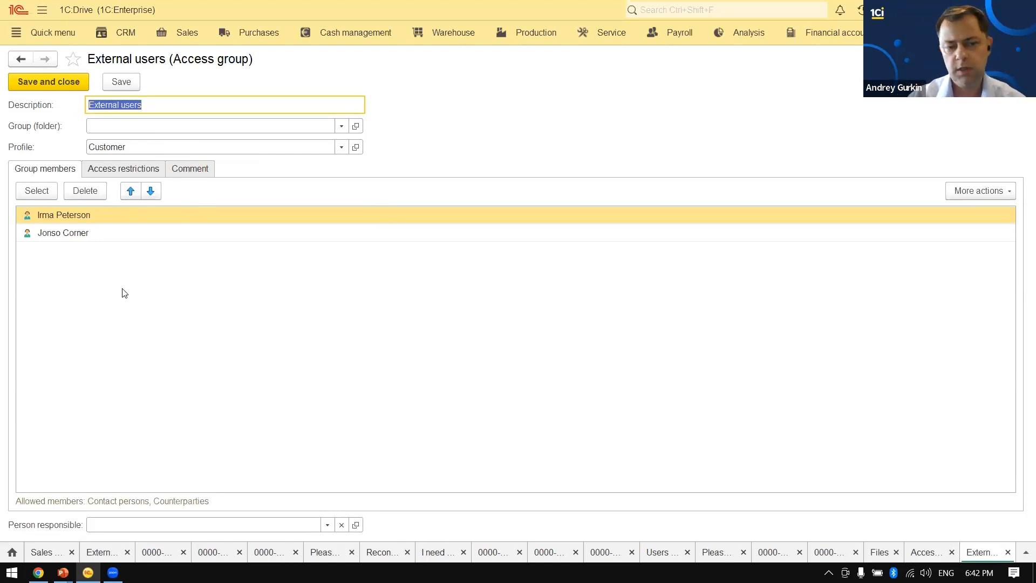
left_click(116, 172)
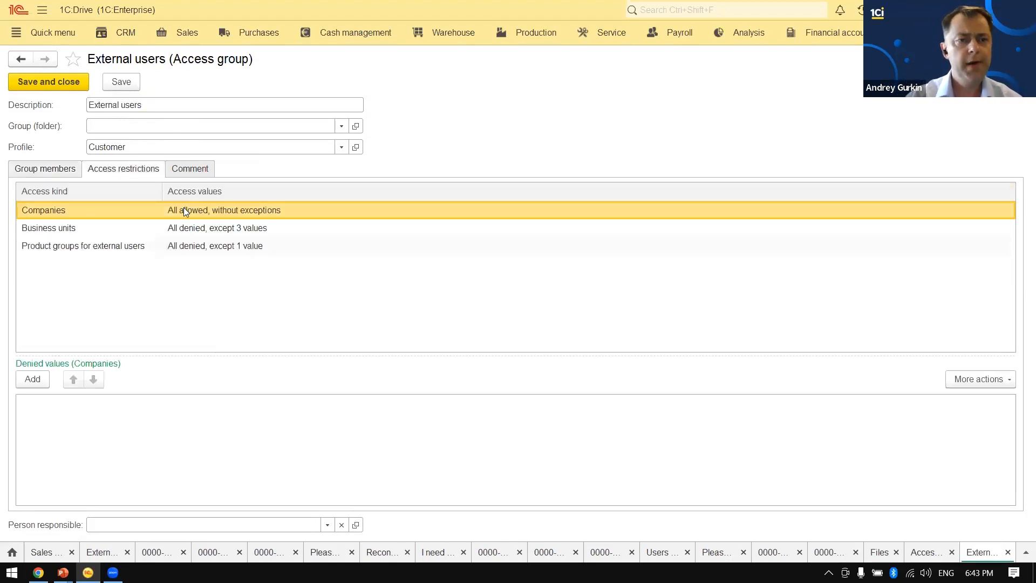
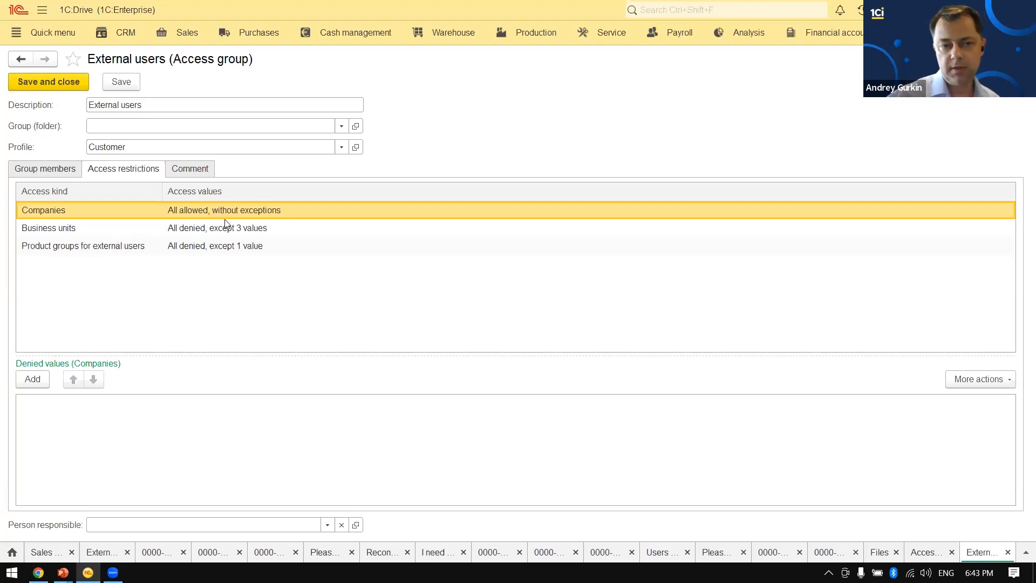
- View the list of companies in the database and return to the External users access group
left_click(931, 32)
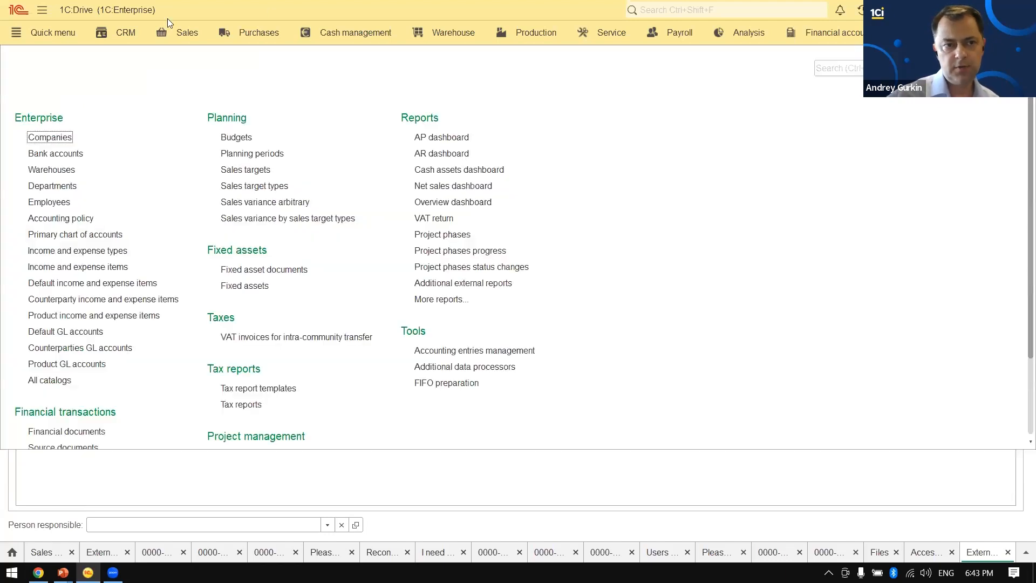
left_click(50, 139)
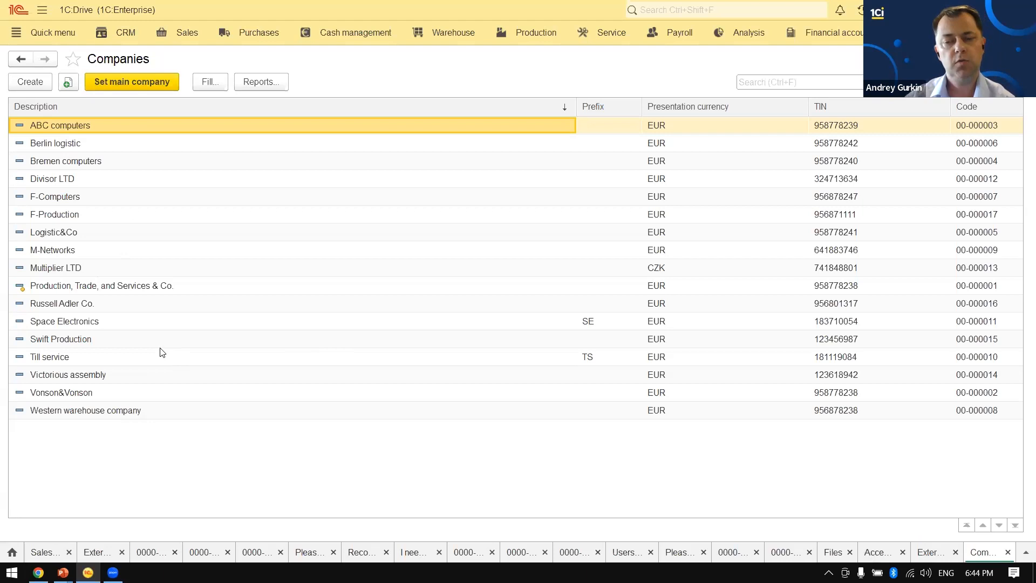
left_click(864, 556)
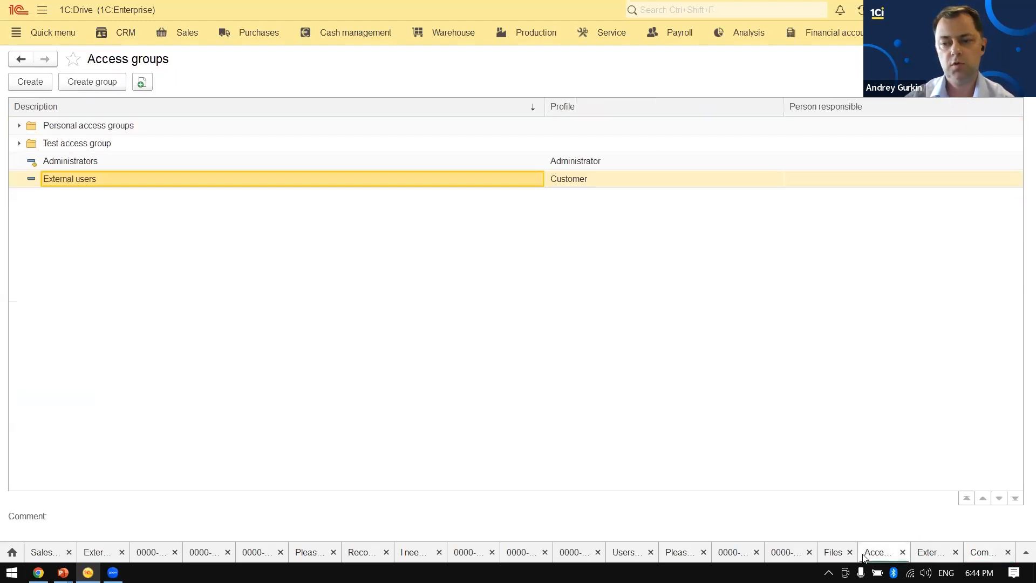
left_click(929, 556)
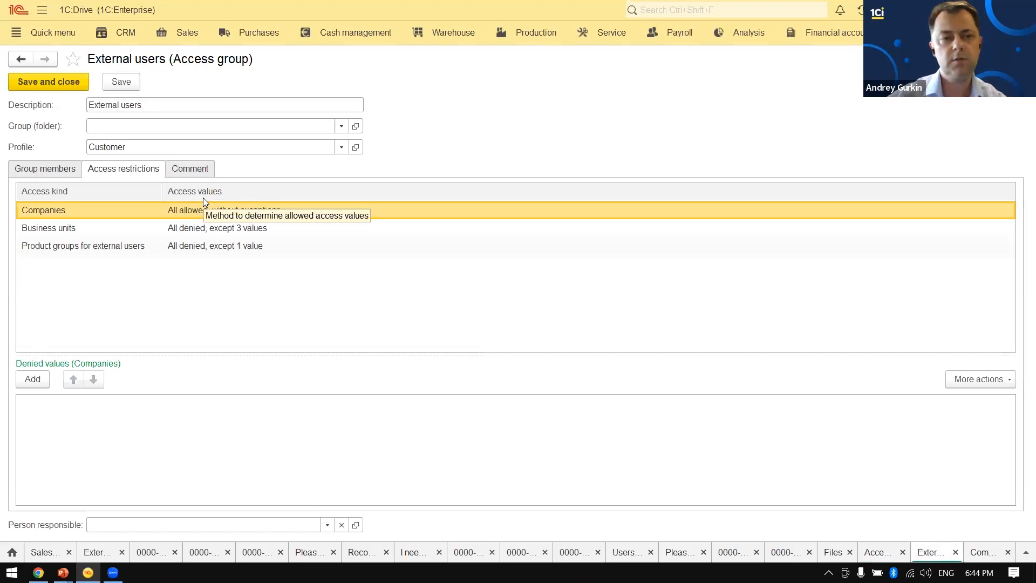
- Examine the access values allowed to external users for business units and product groups
left_click(235, 226)
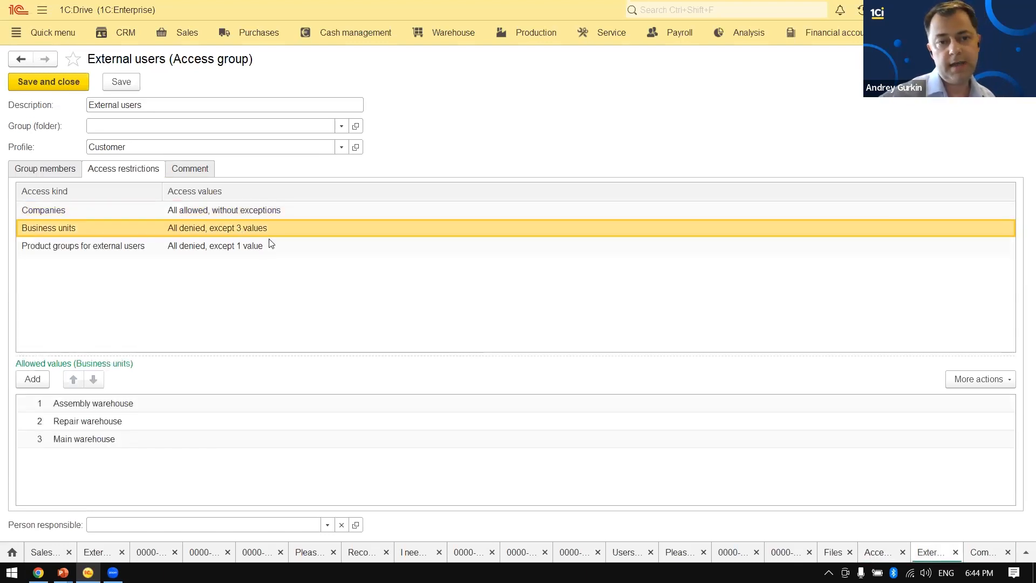
left_click(128, 409)
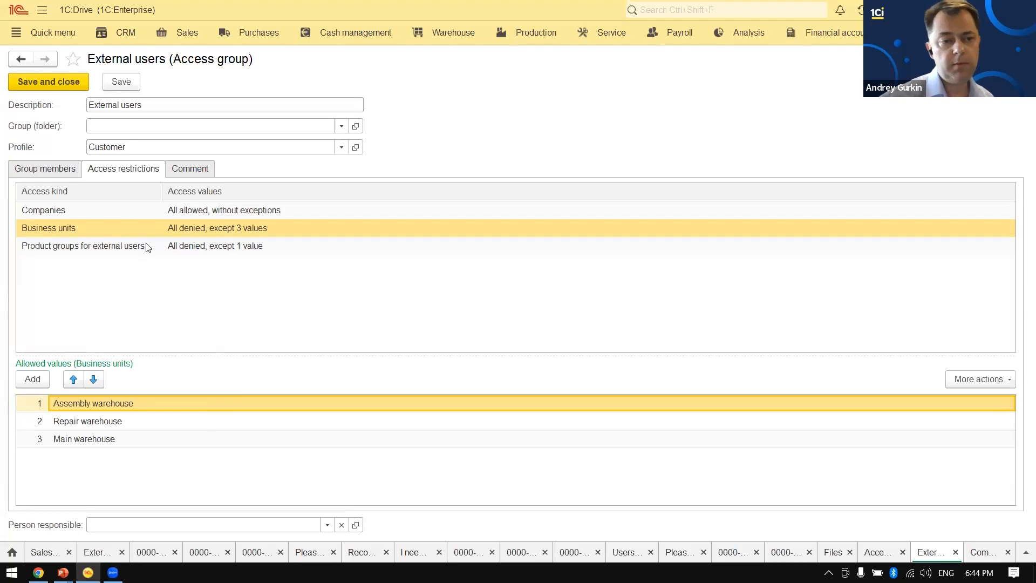
left_click(208, 254)
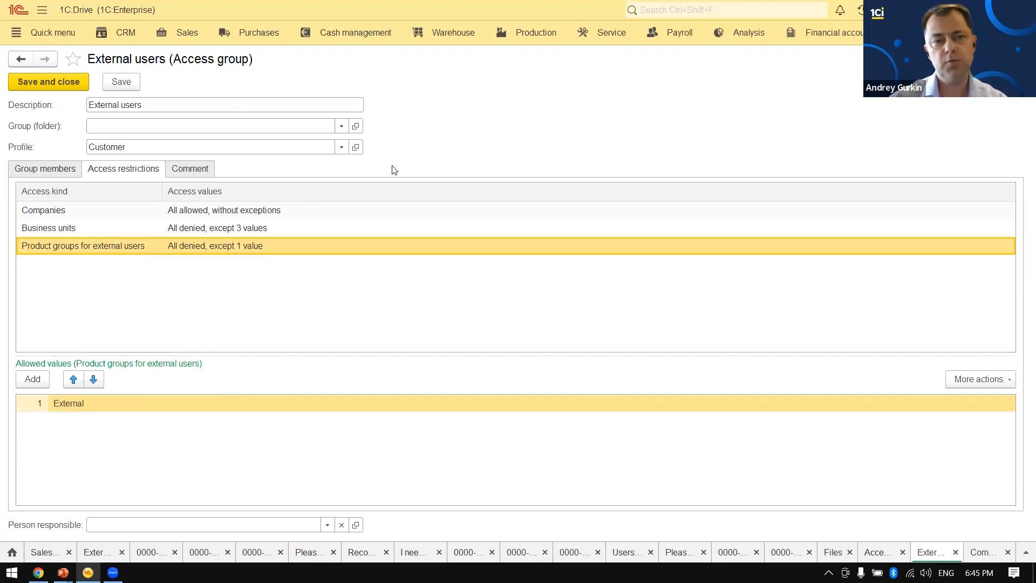
- Switch to the customer portal in Chrome, look over its menus and credit notes, and open the Files catalog
key("alt+Tab")
left_click(579, 199)
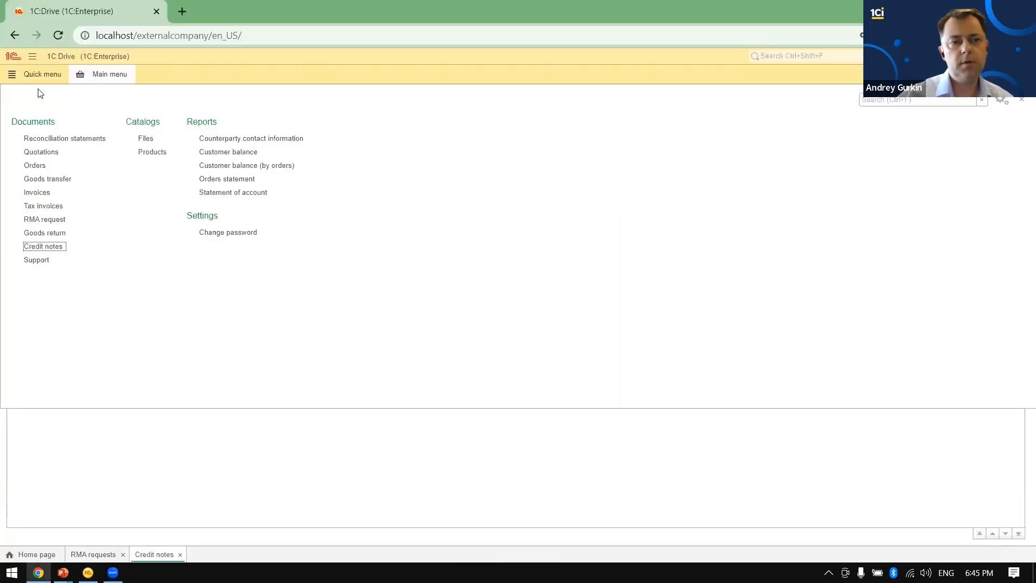
left_click(46, 76)
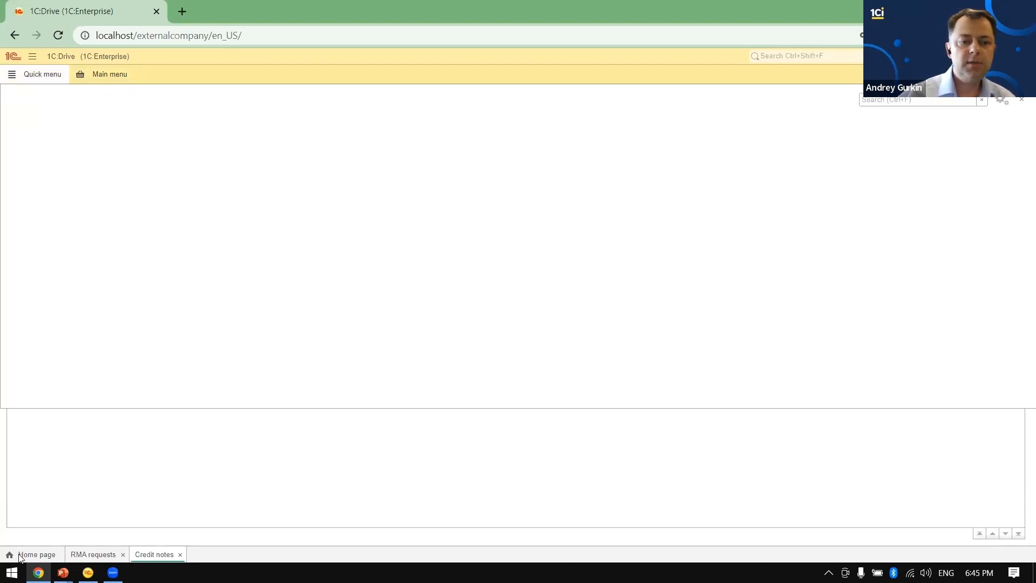
left_click(155, 554)
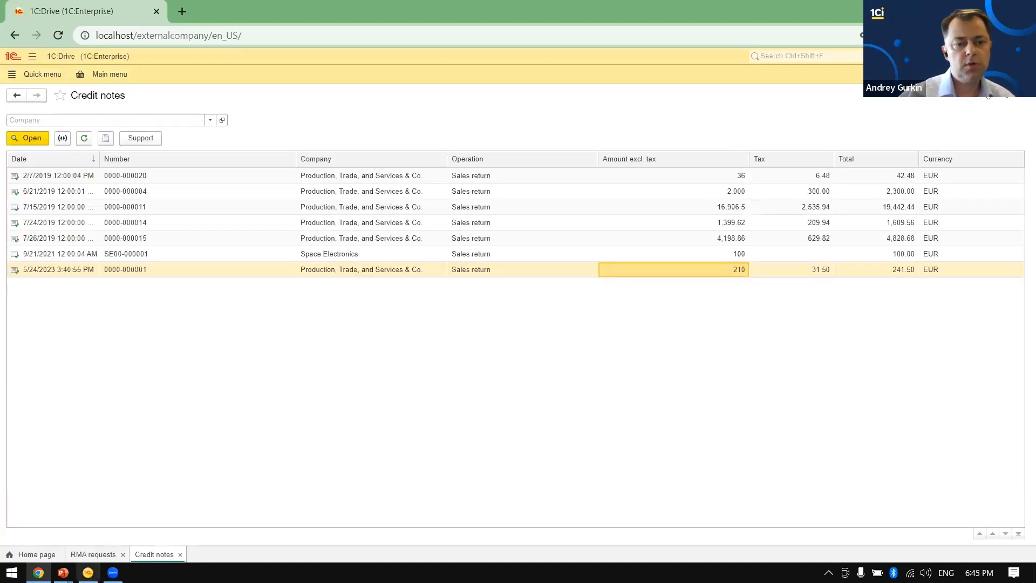
left_click(100, 76)
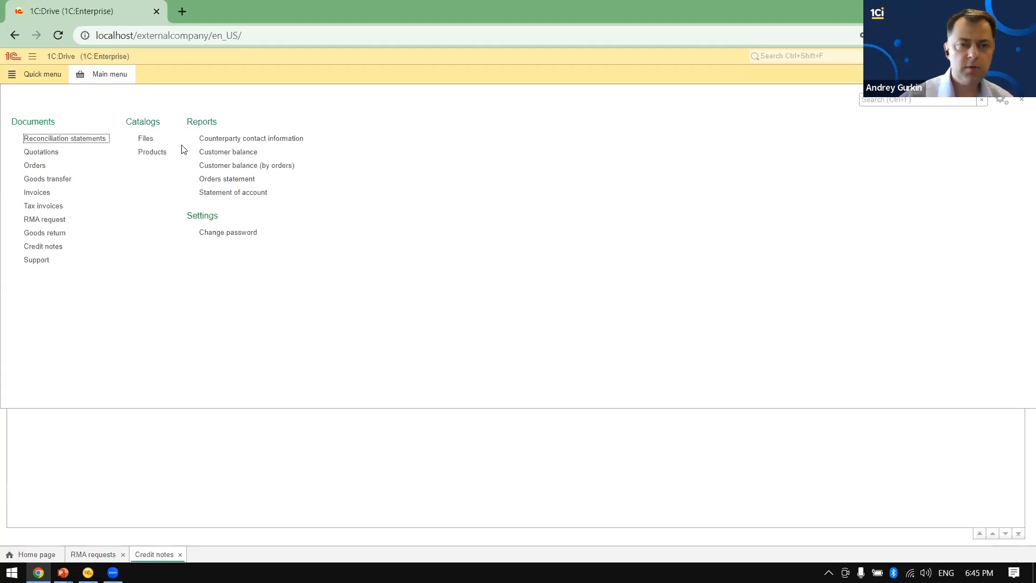
left_click(142, 141)
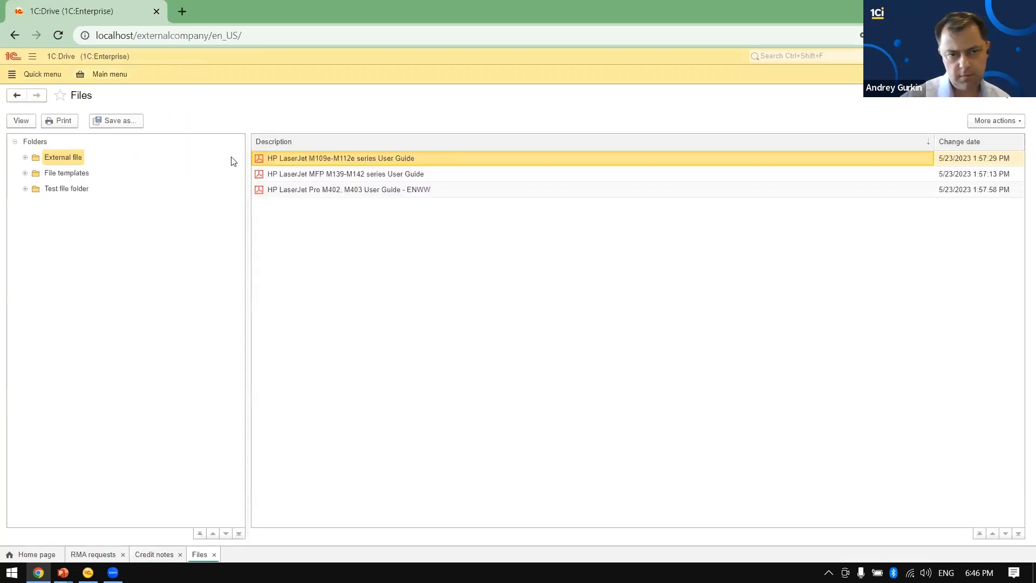
- Save the HP LaserJet M109e-M112e series User Guide as a PDF, view and close it, and switch back to 1C:Drive
double_click(397, 158)
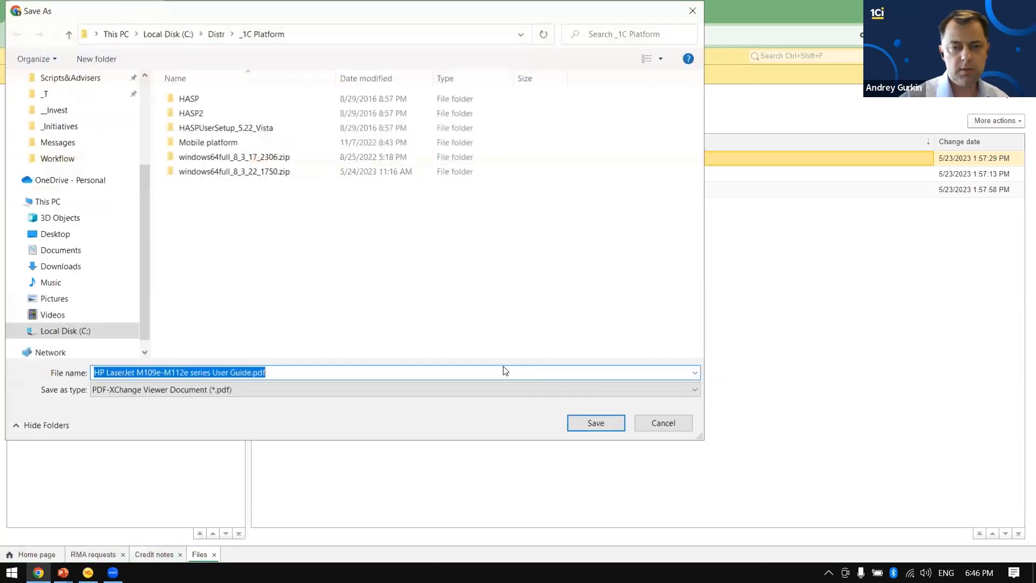
left_click(583, 423)
left_click(103, 543)
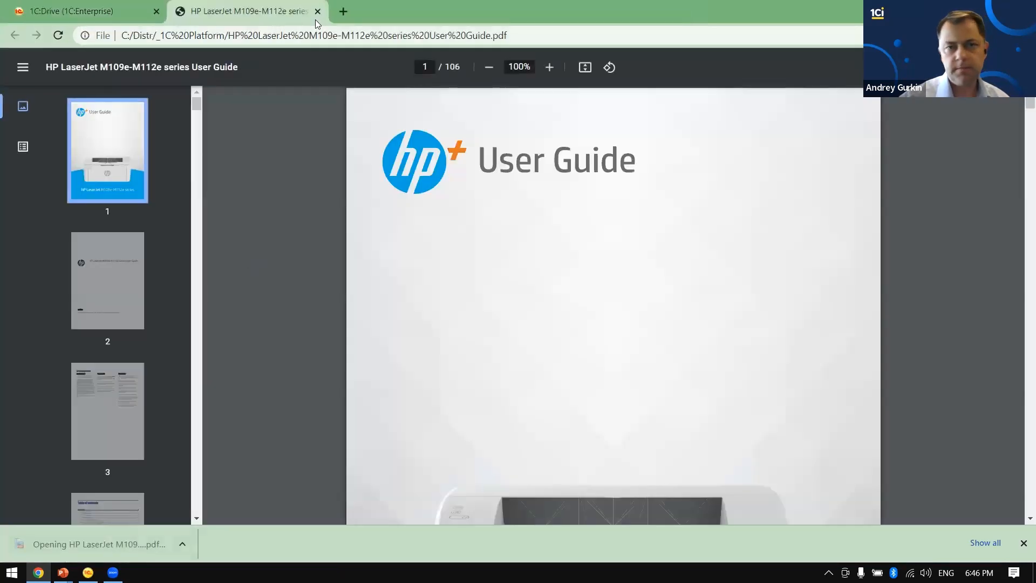
left_click_drag(1031, 103, 1031, 139)
left_click(318, 12)
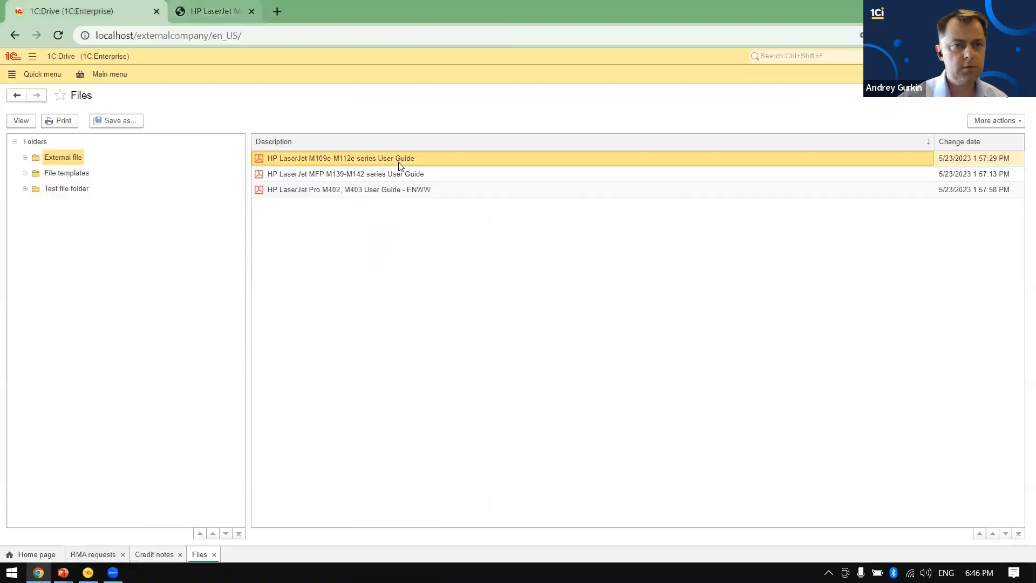
left_click(104, 75)
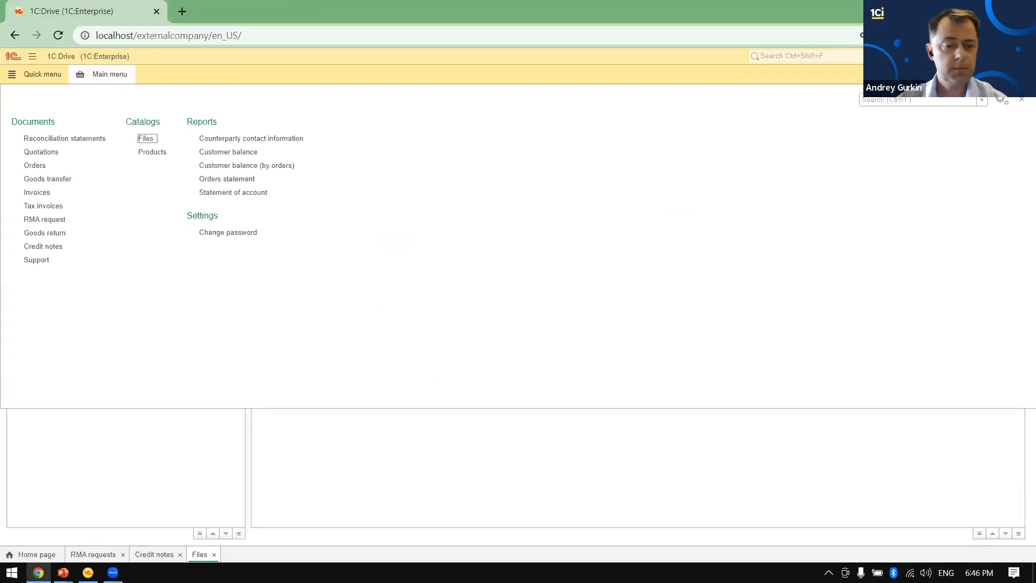
left_click(88, 572)
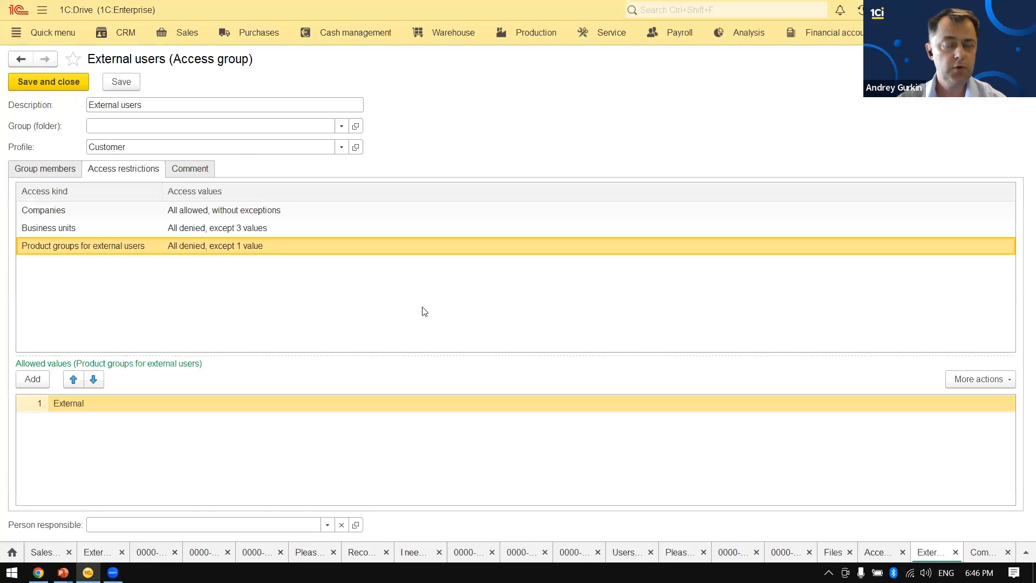